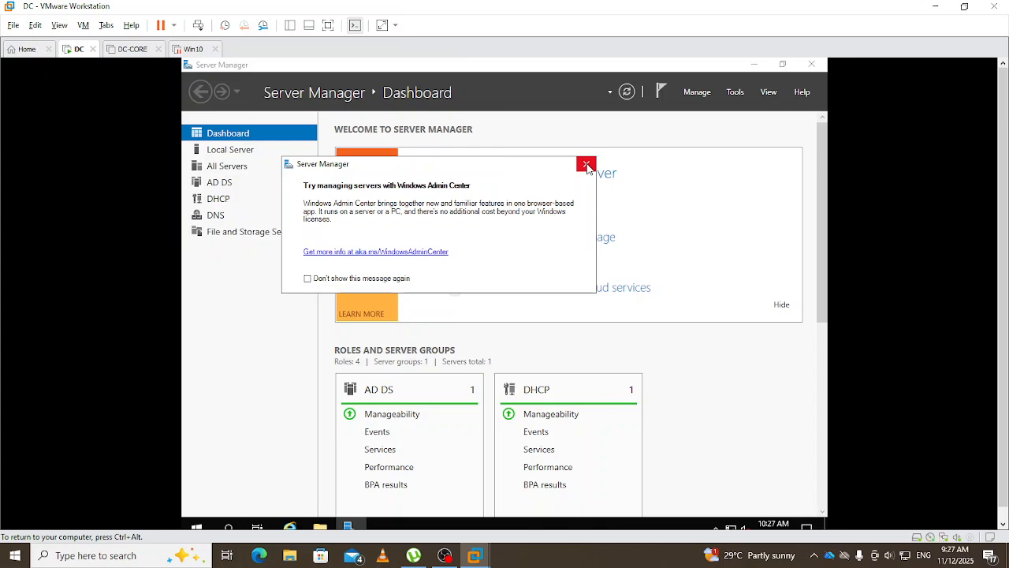
# - Close the 'Try managing servers with Windows Admin Center' pop-up to reveal the Server Manager Dashboard
pyautogui.click(586, 165)
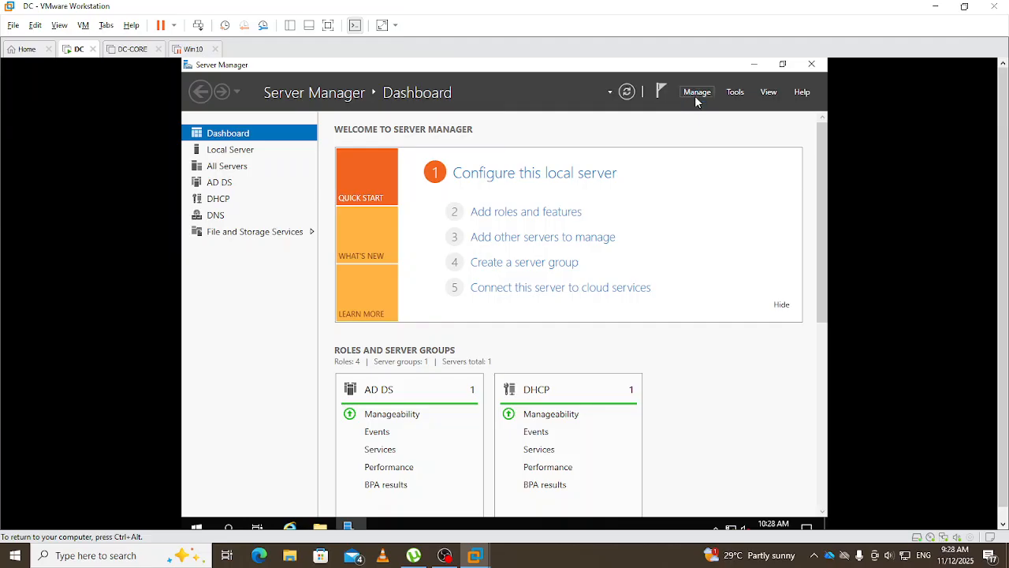
# - Launch Active Directory Users and Computers from Server Manager's Tools menu
pyautogui.click(735, 92)
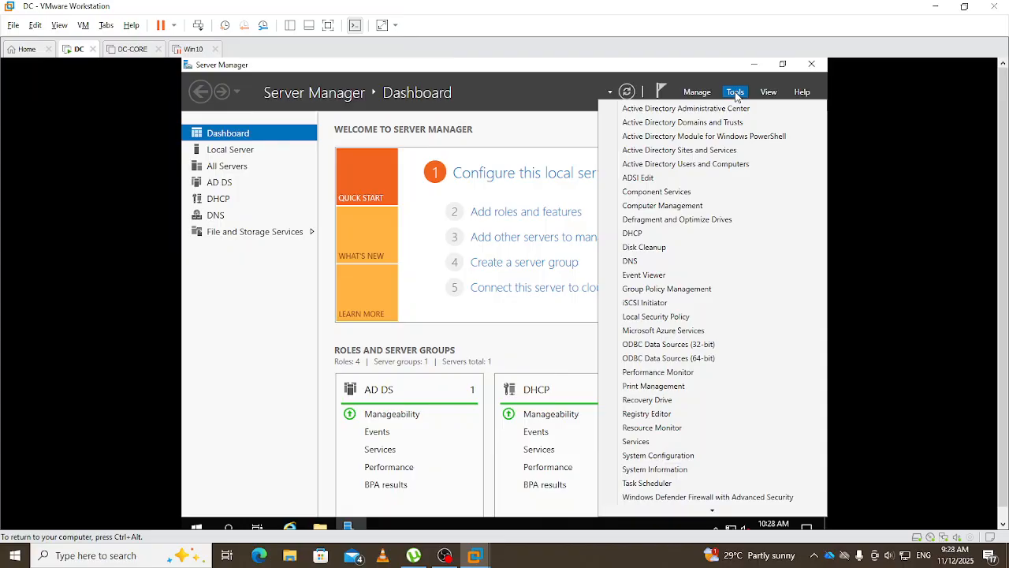
pyautogui.click(688, 164)
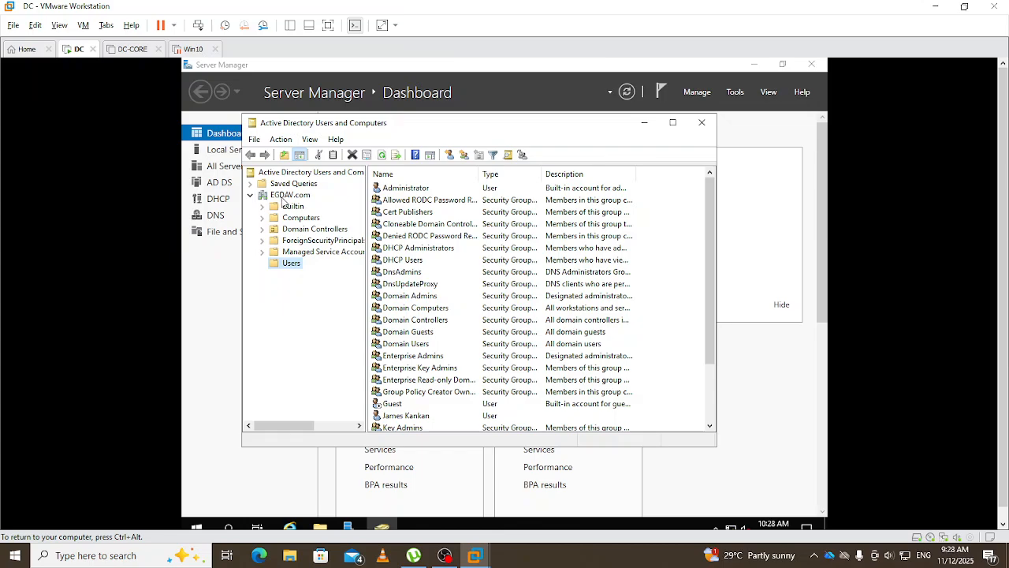
# - Create an organizational unit named EG-OU directly under the EGDAV.com domain
pyautogui.rightClick(284, 197)
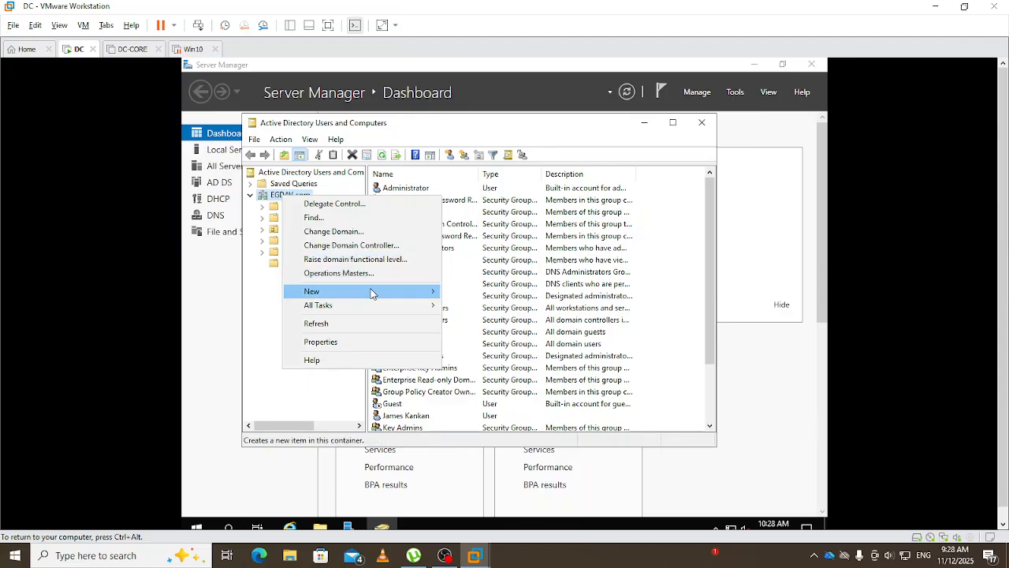
pyautogui.moveTo(372, 293)
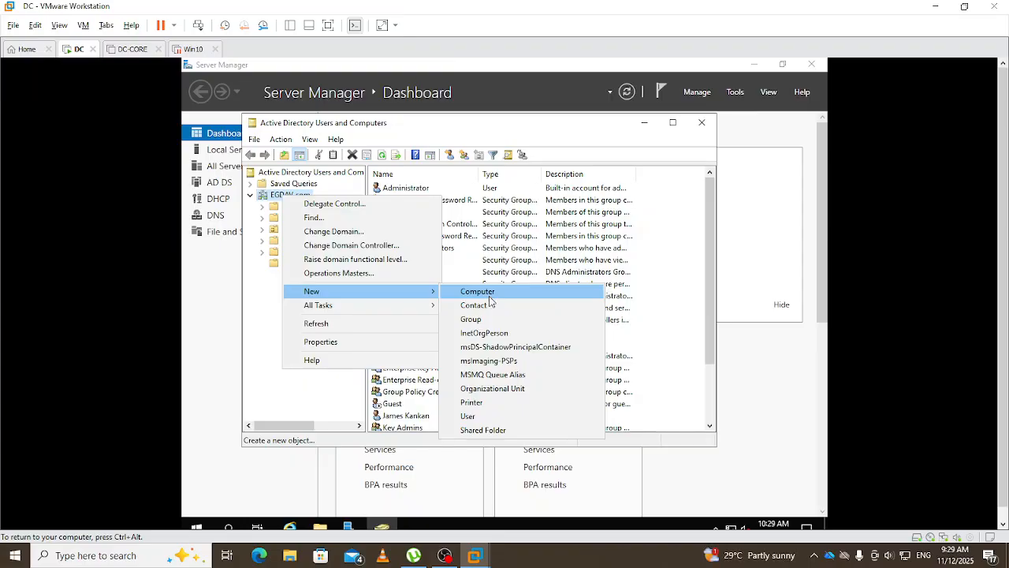
pyautogui.click(495, 389)
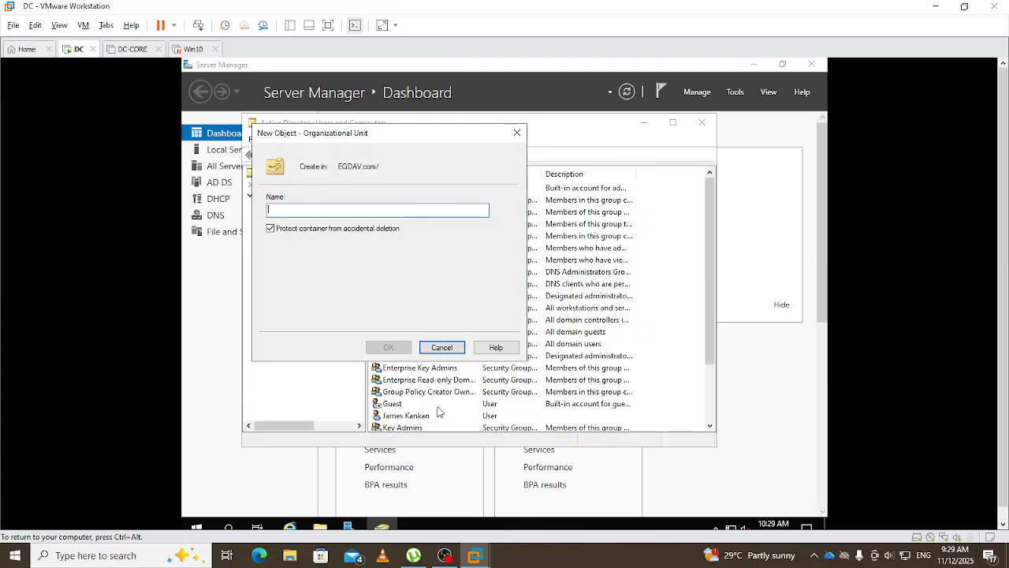
pyautogui.write('EG')
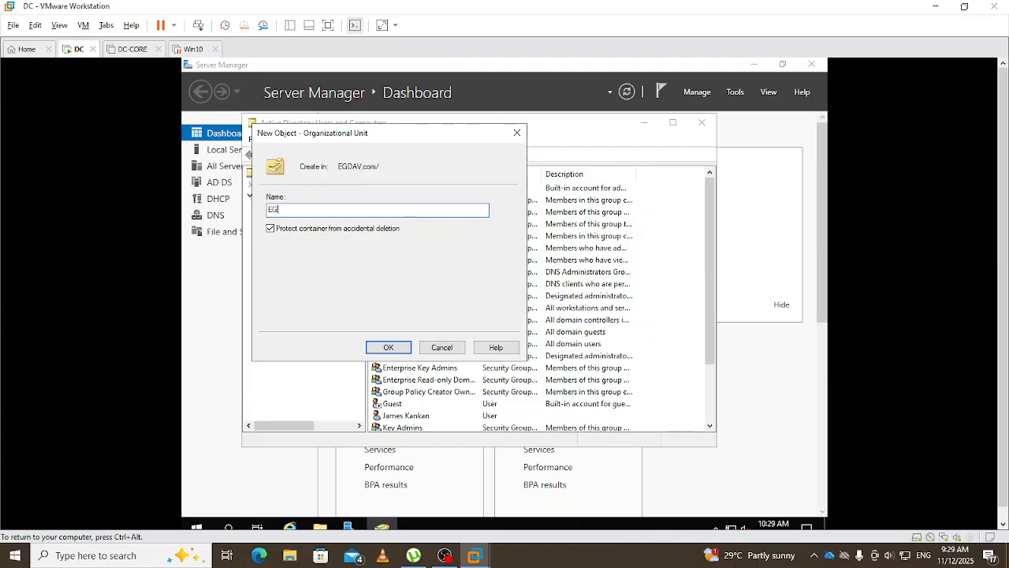
pyautogui.write('-OU')
pyautogui.click(402, 348)
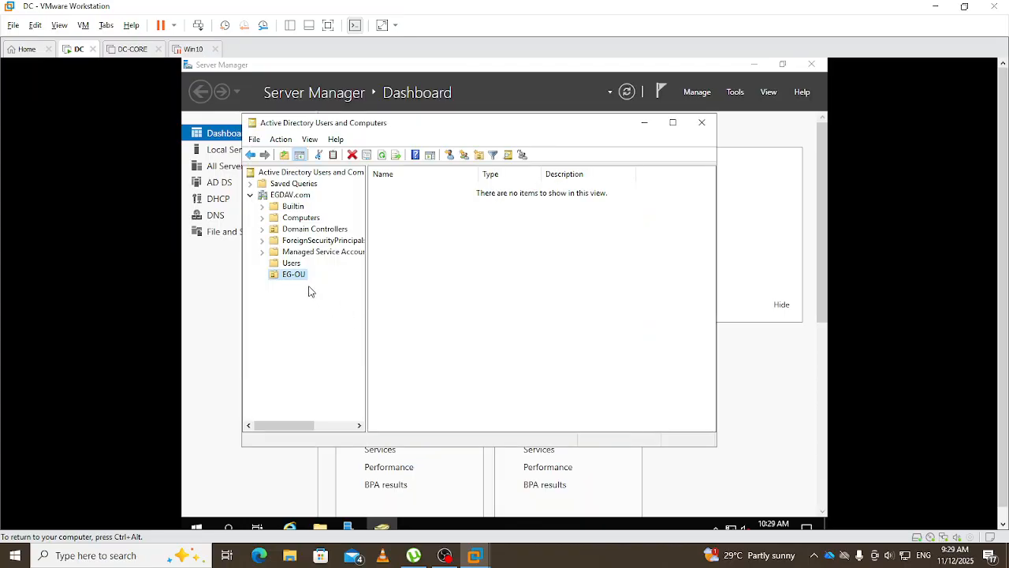
# - Add an organizational unit named EG-Users nested inside EG-OU
pyautogui.rightClick(291, 280)
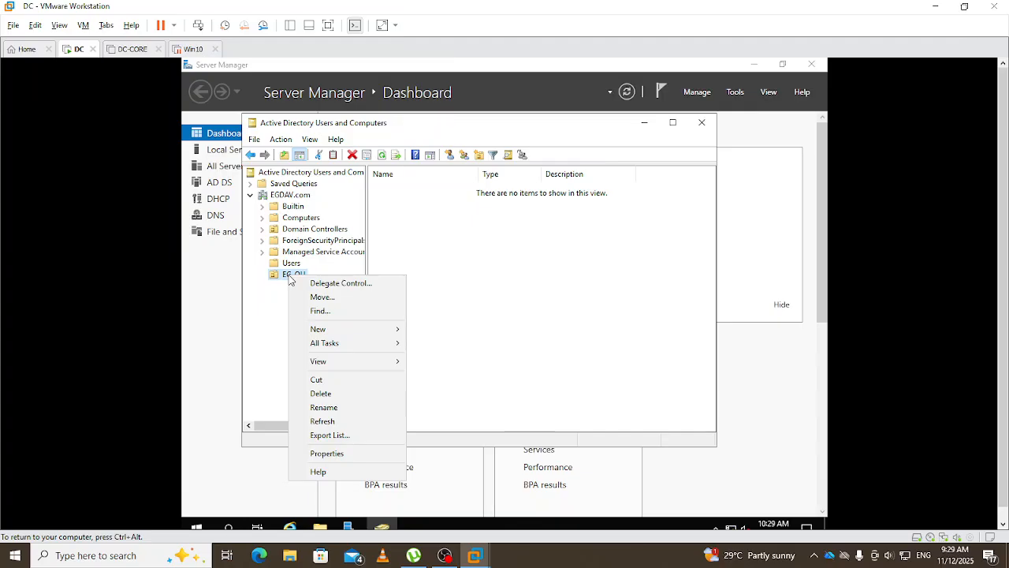
pyautogui.moveTo(386, 328)
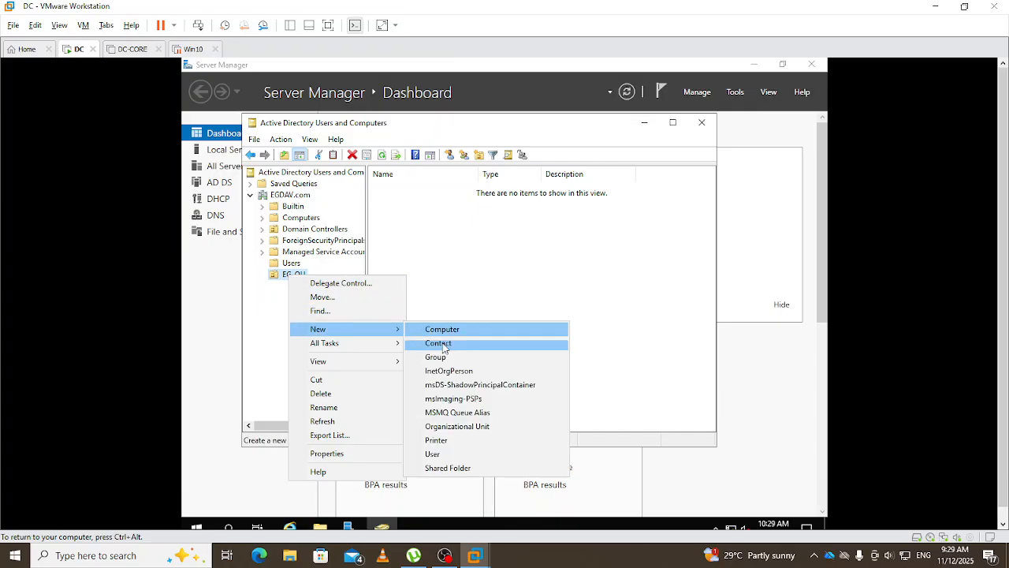
pyautogui.click(466, 431)
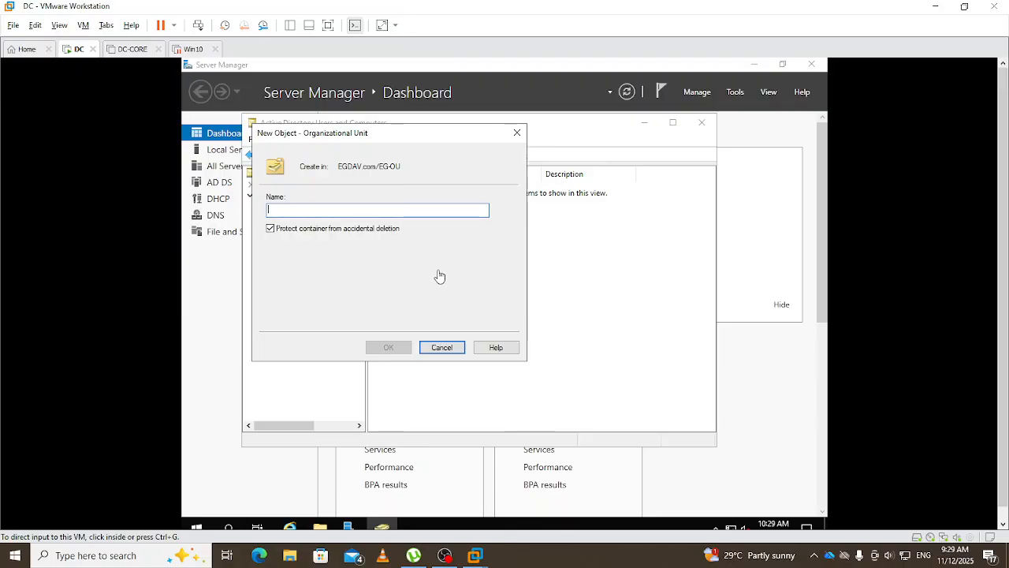
pyautogui.click(370, 277)
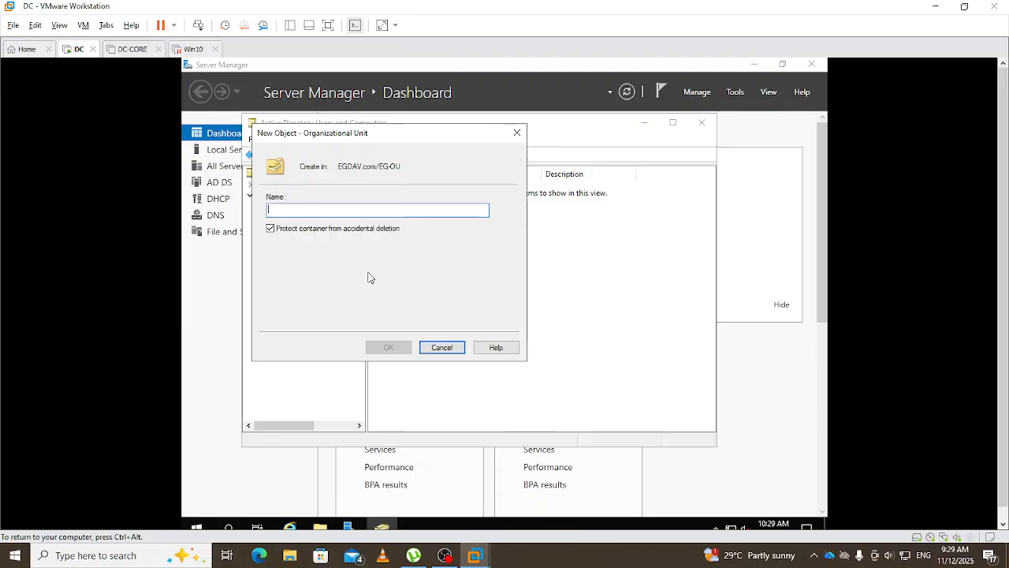
pyautogui.write('E')
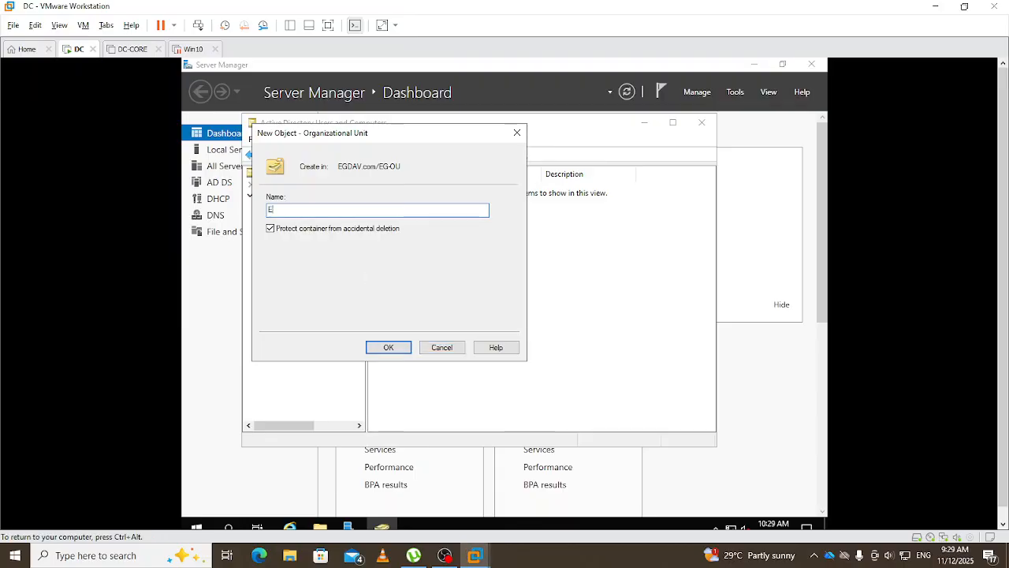
pyautogui.write('G')
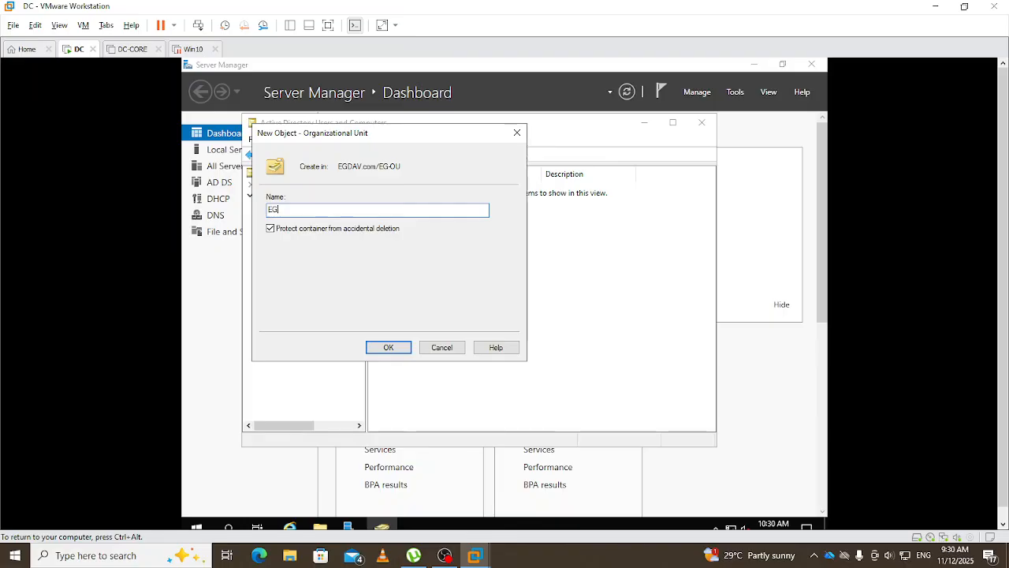
pyautogui.write('-U')
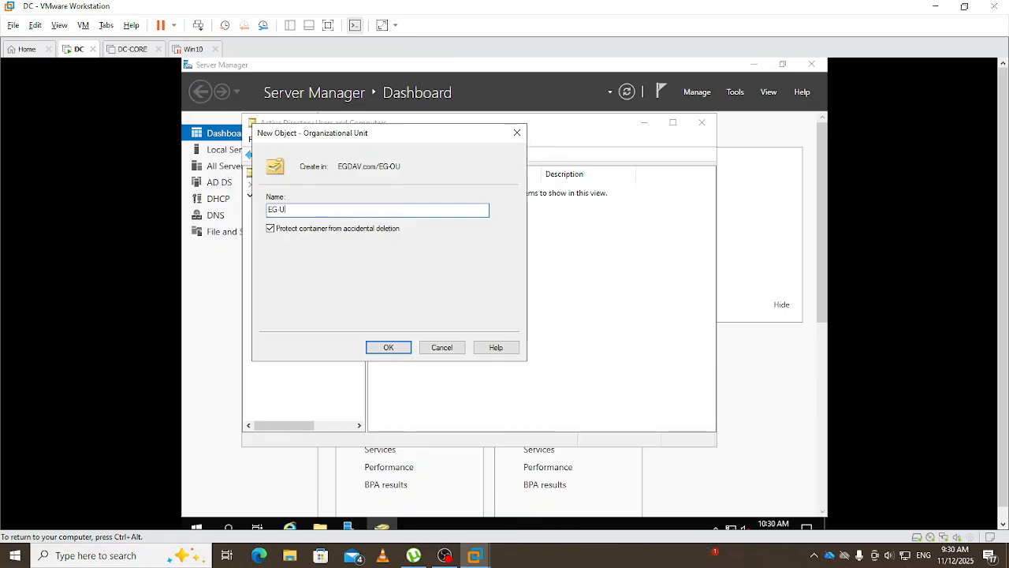
pyautogui.write('sers')
pyautogui.click(398, 350)
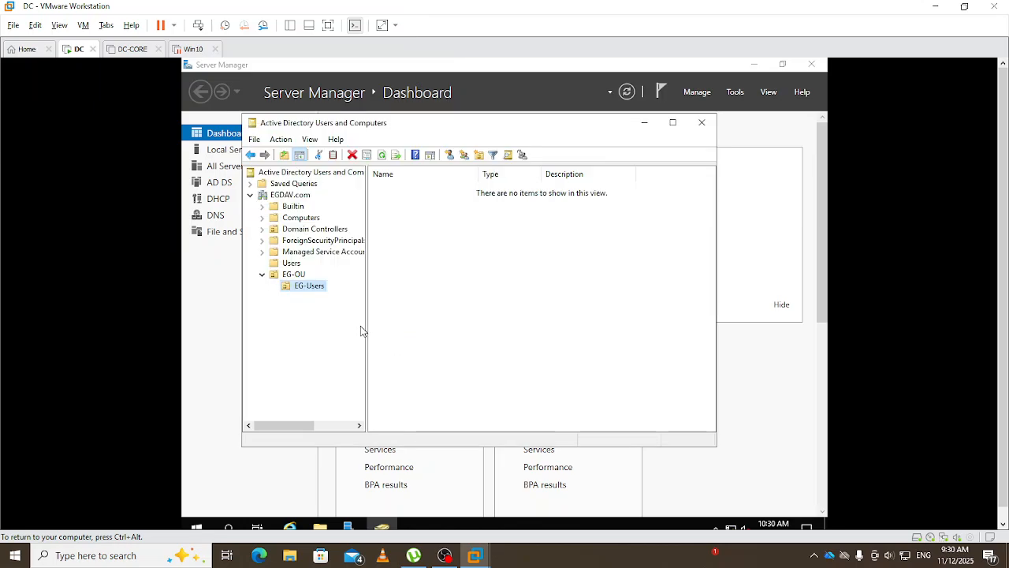
# - Add a second organizational unit named EG-Computers nested inside EG-OU
pyautogui.rightClick(295, 277)
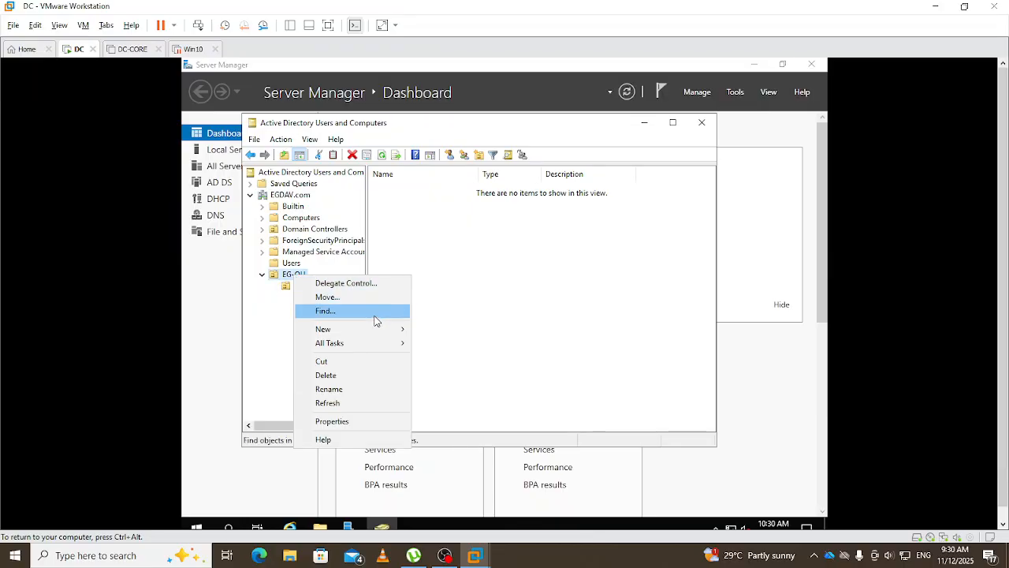
pyautogui.moveTo(390, 336)
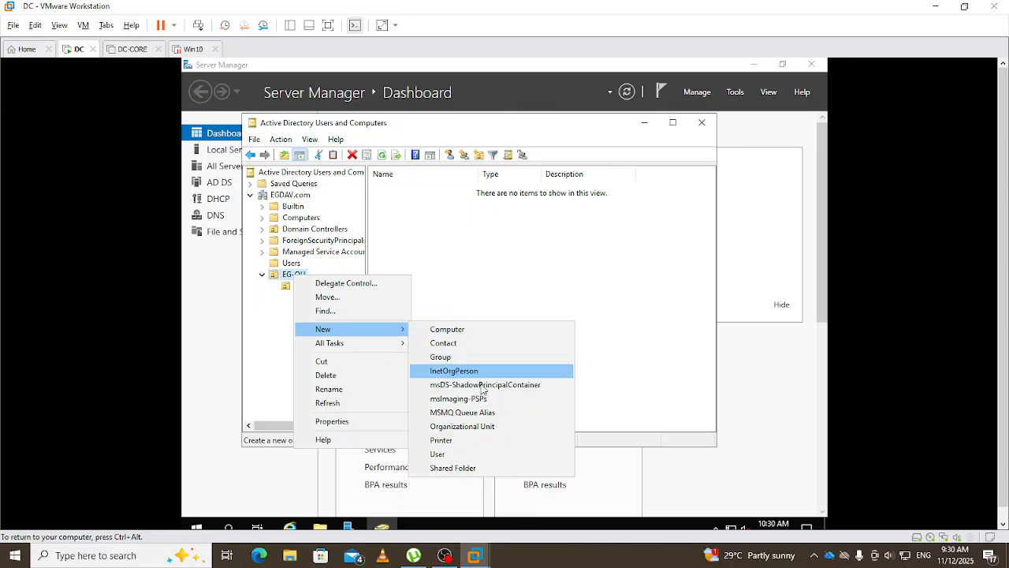
pyautogui.click(483, 430)
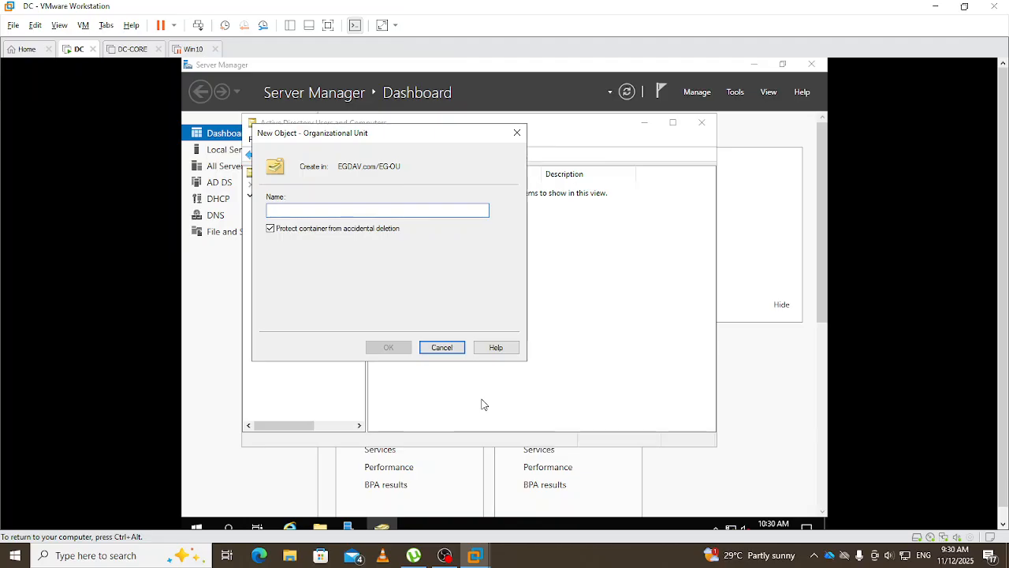
pyautogui.write('EG-')
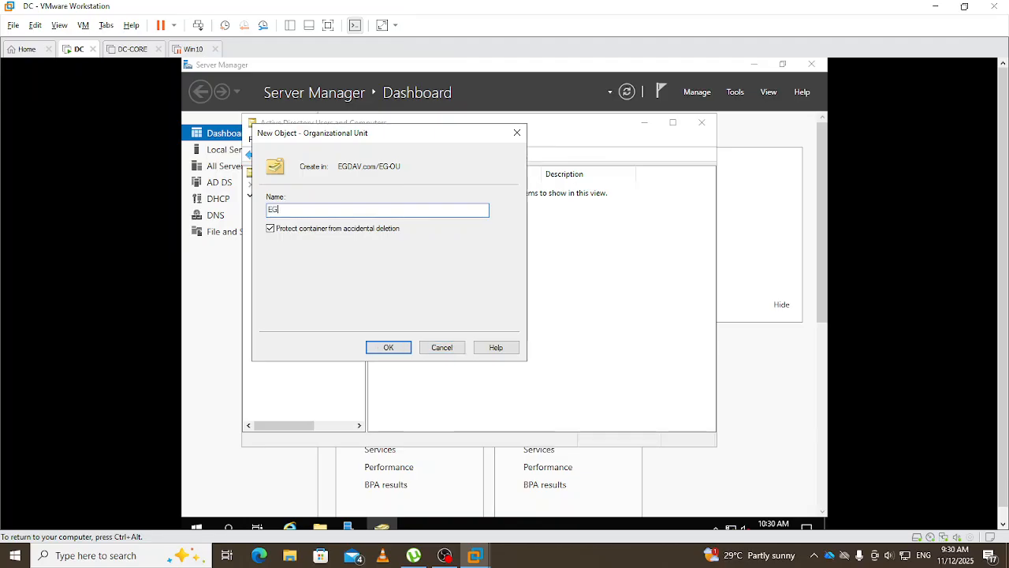
pyautogui.write('Computers')
pyautogui.press('Return')
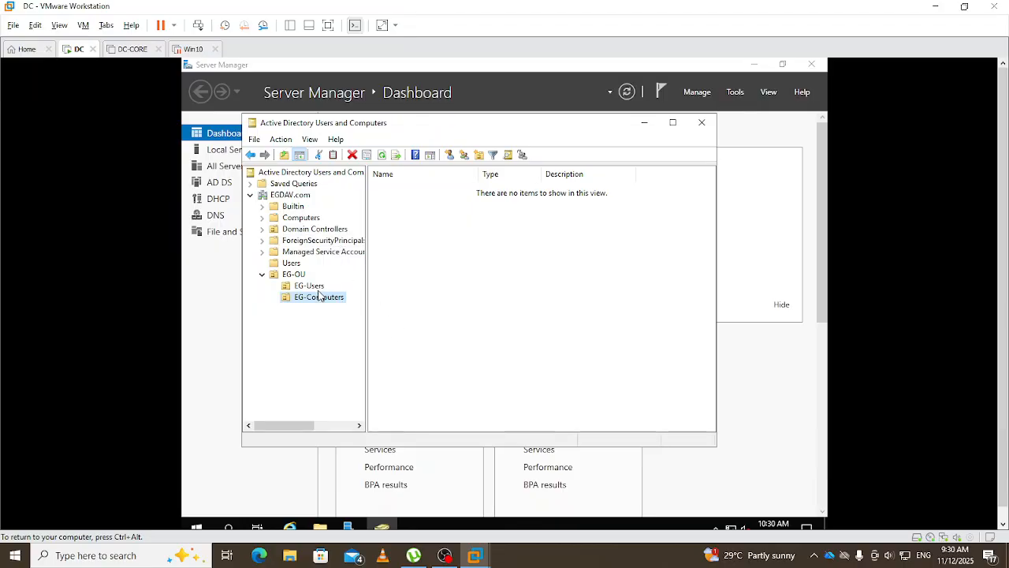
# - Attempt moving a Users account into EG-OU > EG-Users, then dismiss the 'Access is denied' error
pyautogui.click(291, 263)
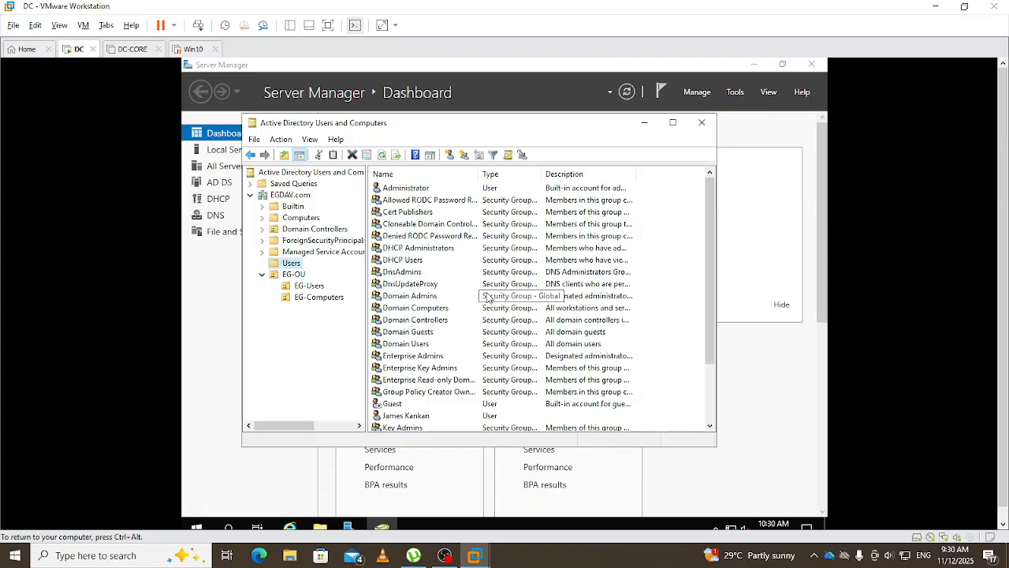
pyautogui.scroll(-1, 488, 296)
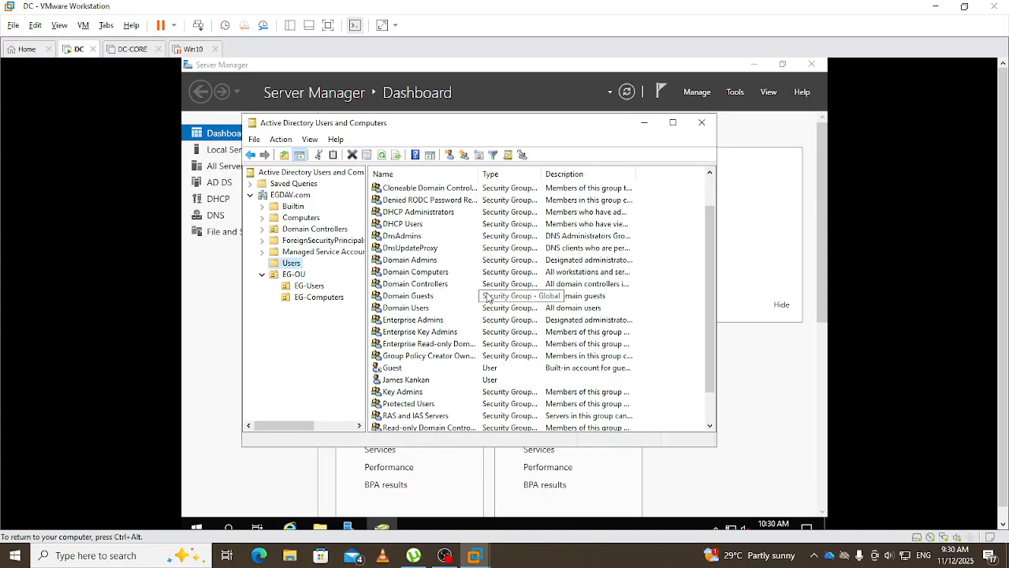
pyautogui.rightClick(403, 386)
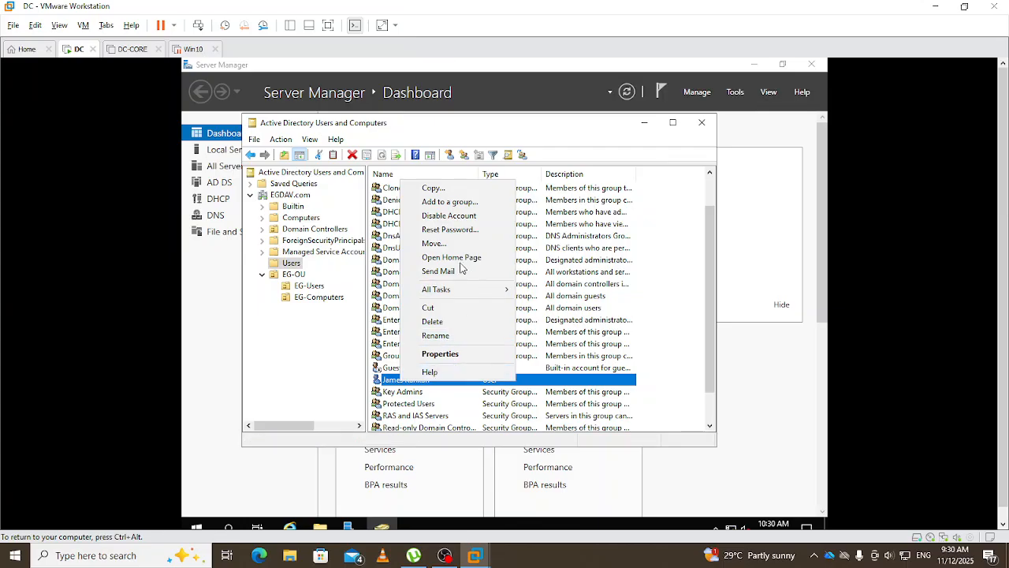
pyautogui.click(433, 245)
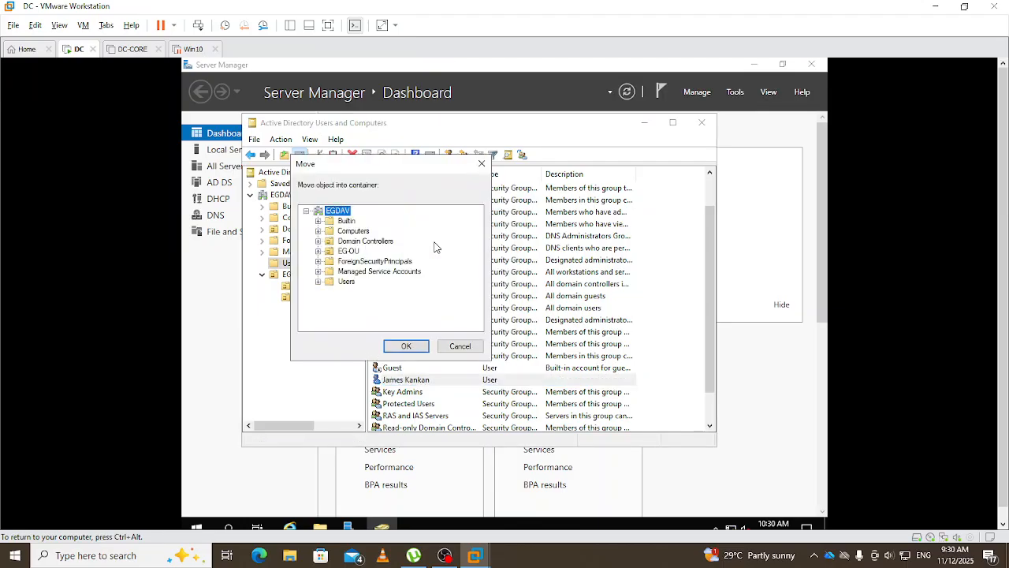
pyautogui.click(317, 251)
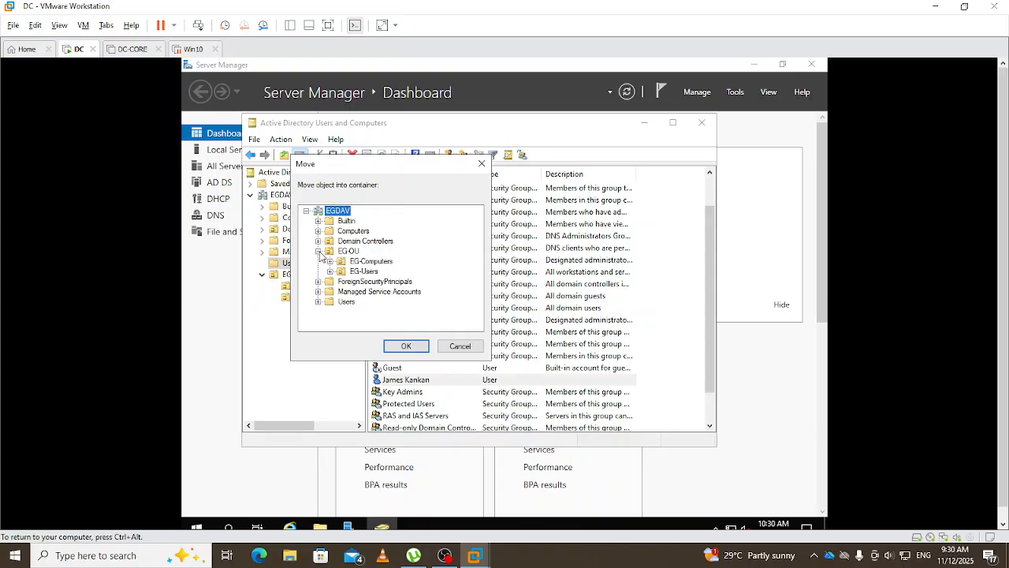
pyautogui.click(361, 272)
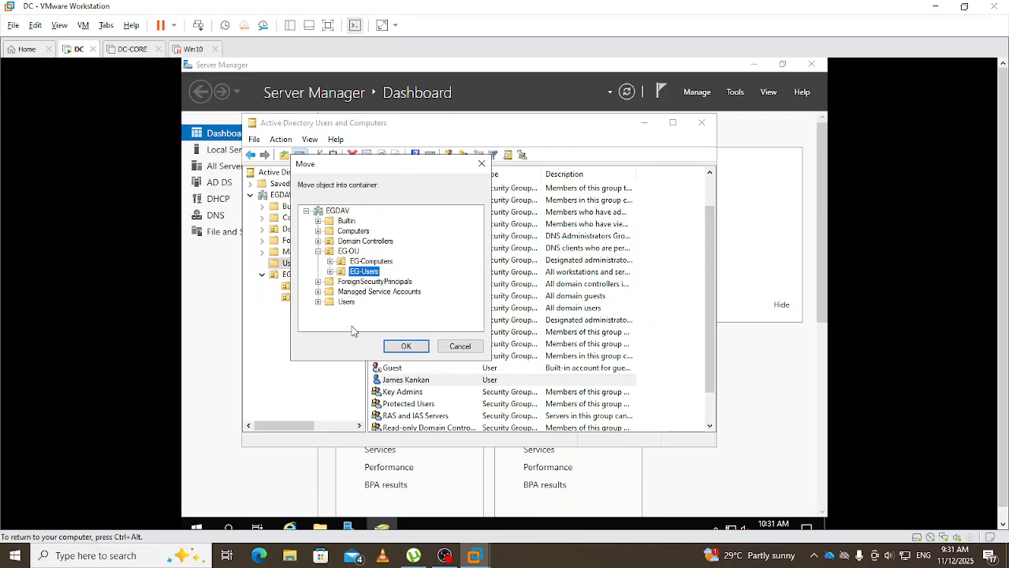
pyautogui.click(406, 347)
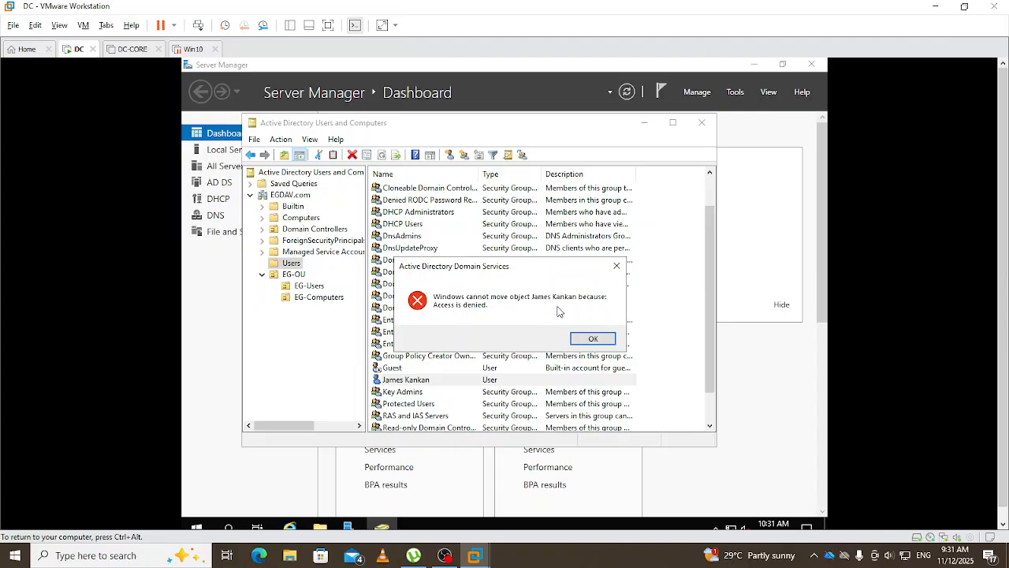
pyautogui.click(618, 267)
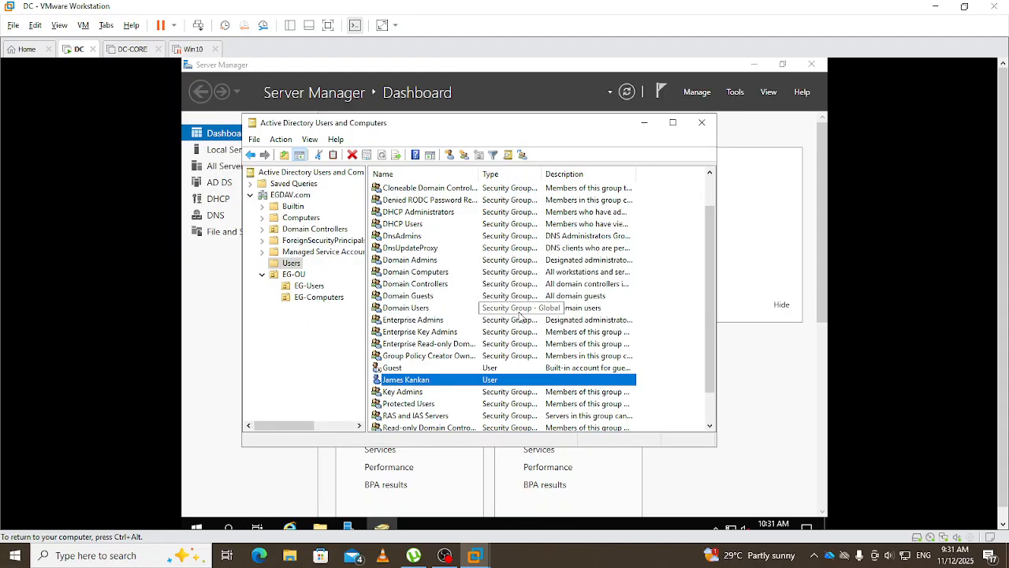
# - Move the last account in Users into EG-OU > EG-Users and check it arrived there
pyautogui.scroll(-1, 465, 347)
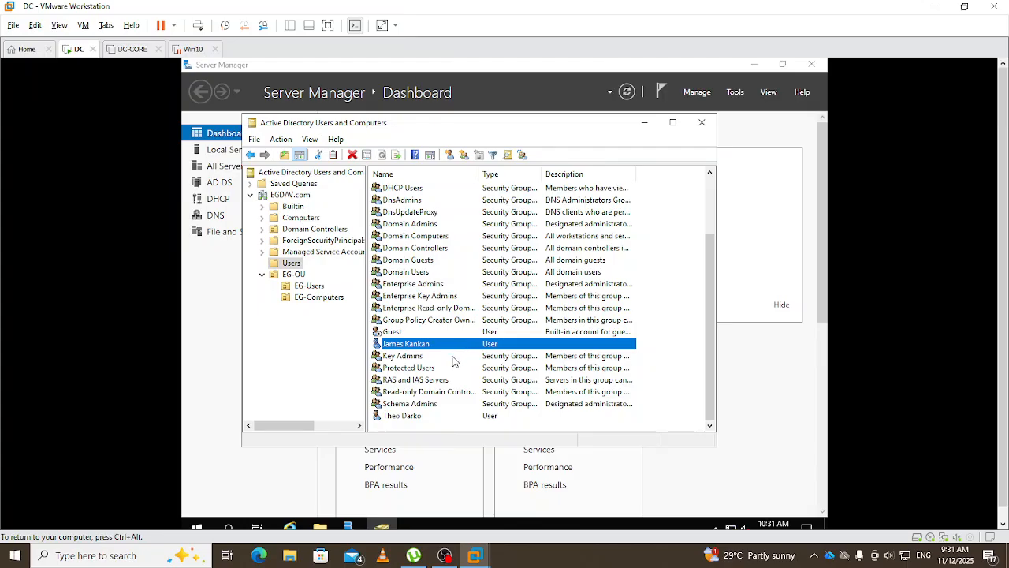
pyautogui.rightClick(406, 420)
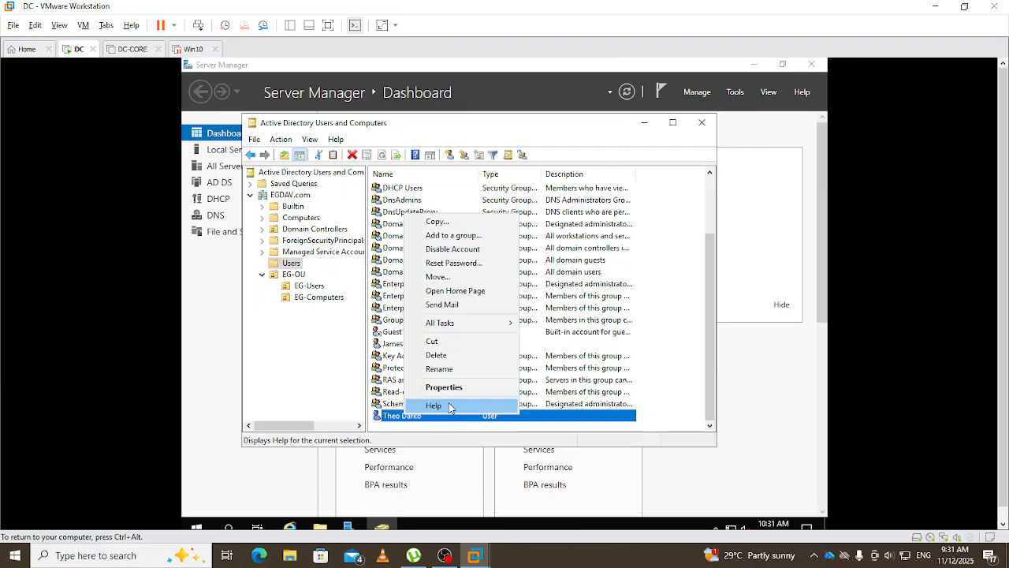
pyautogui.click(461, 281)
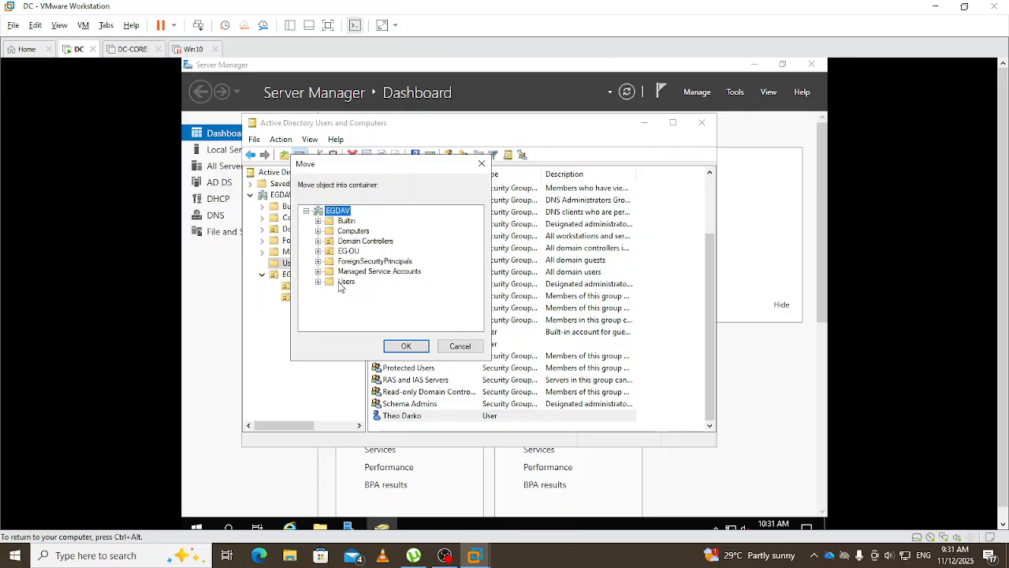
pyautogui.click(318, 251)
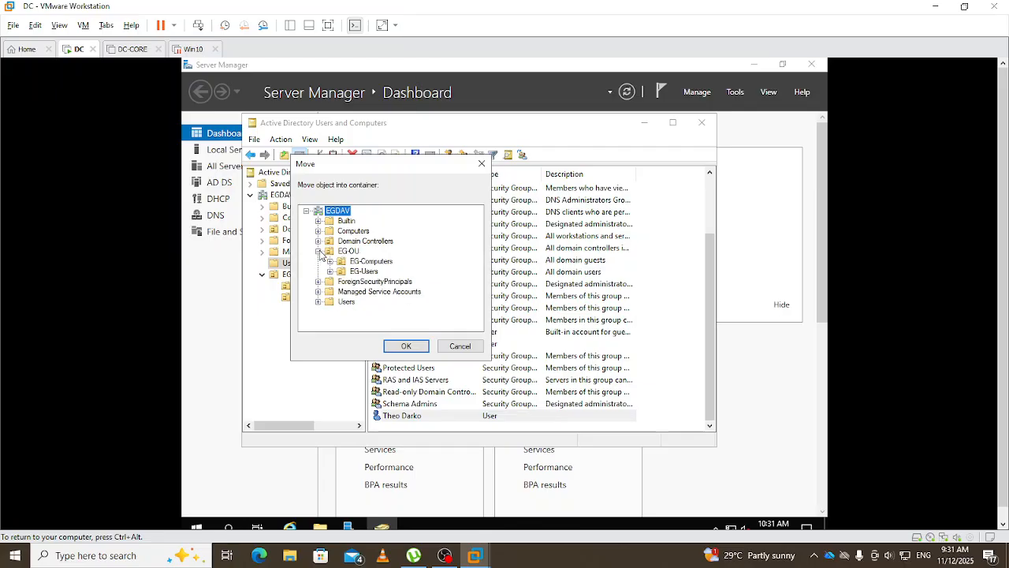
pyautogui.click(364, 272)
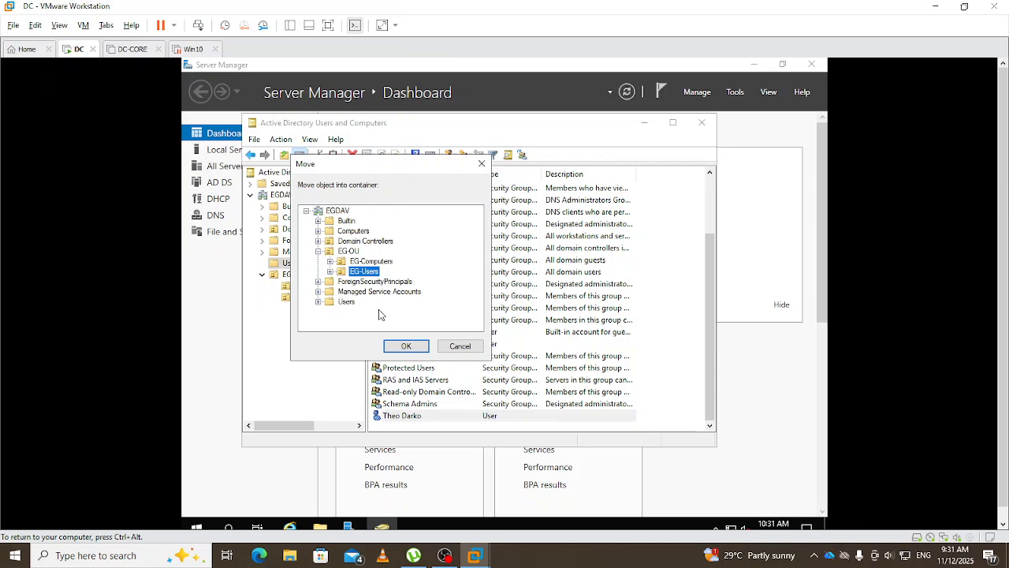
pyautogui.click(411, 349)
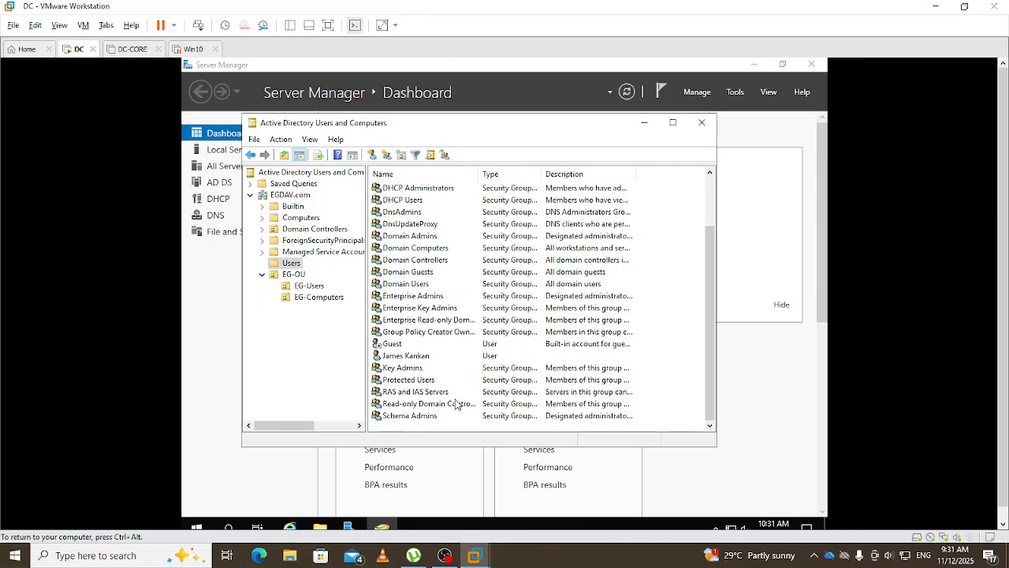
pyautogui.click(310, 286)
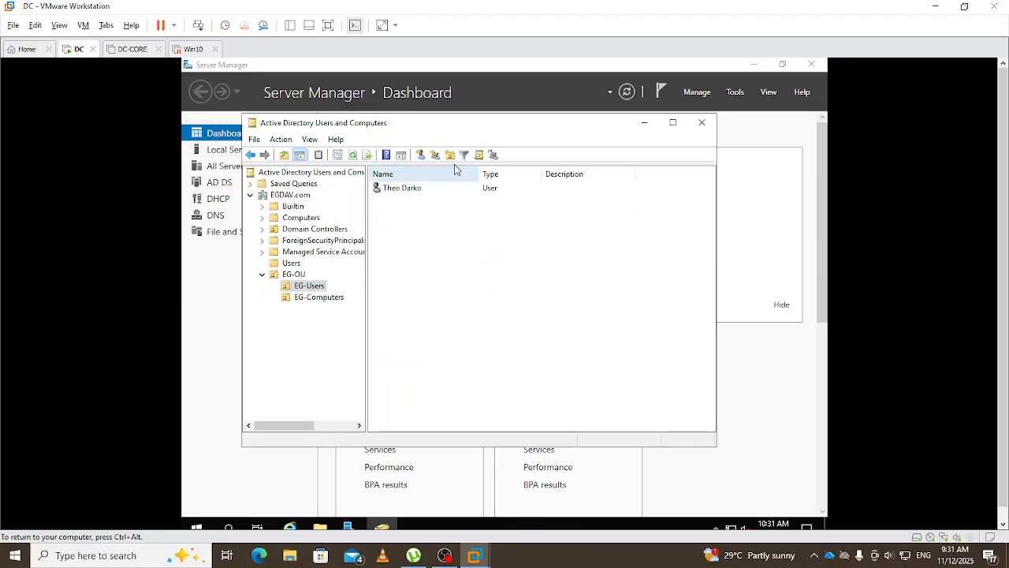
# - Try moving the remaining Users account into EG-Users, then close the notification and 'Access is denied' error
pyautogui.click(289, 264)
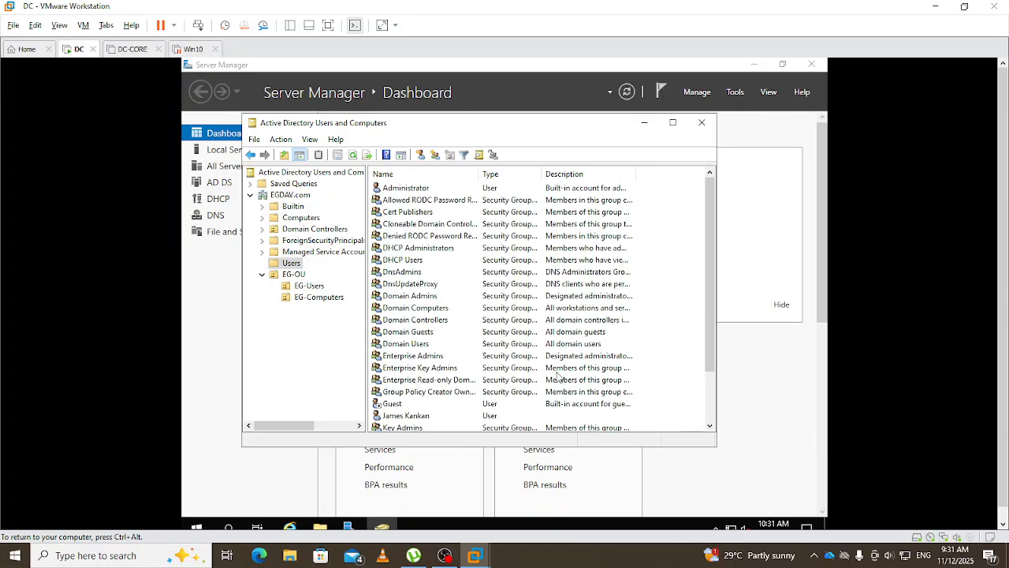
pyautogui.scroll(-1, 485, 379)
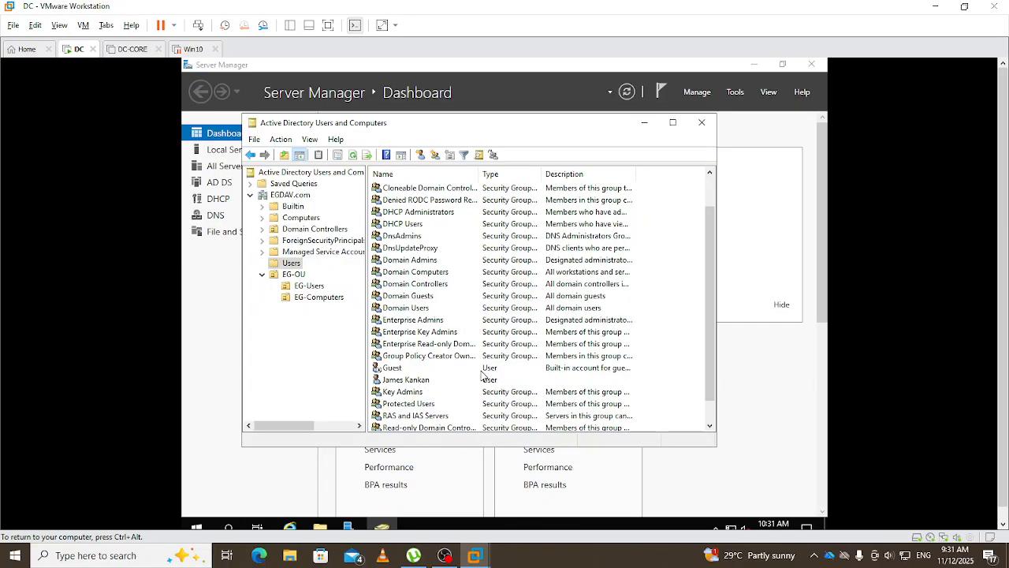
pyautogui.rightClick(398, 382)
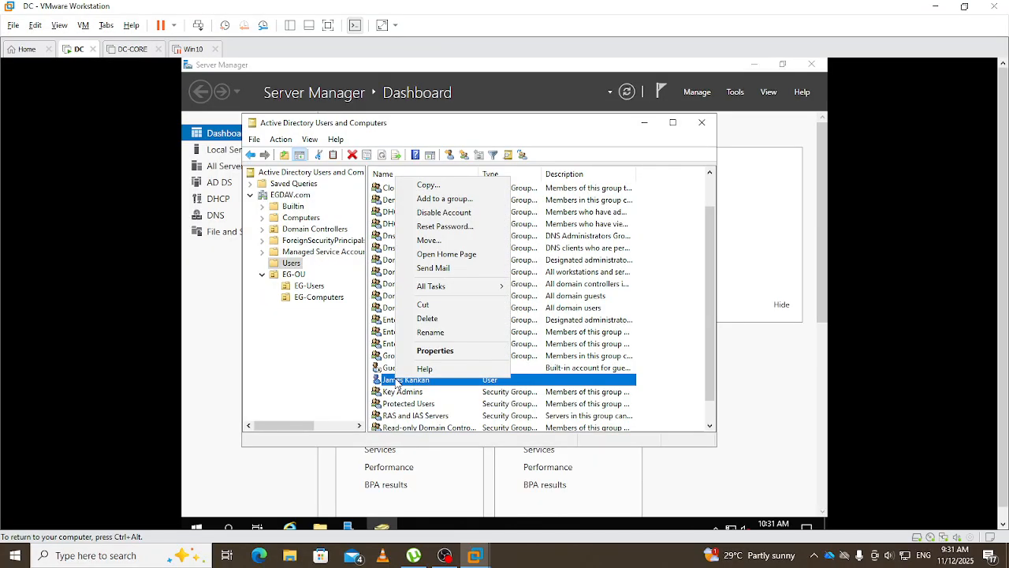
pyautogui.click(435, 242)
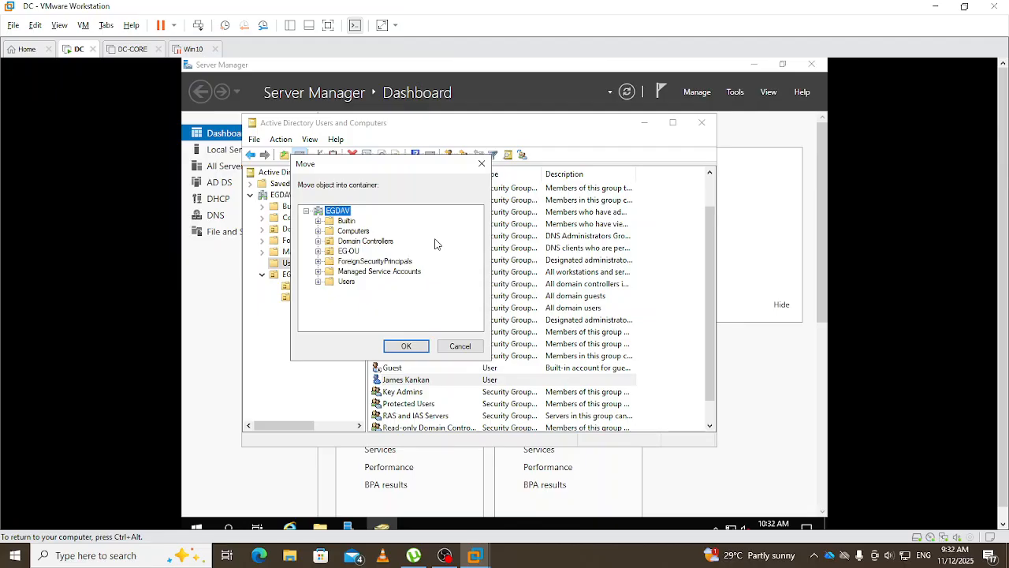
pyautogui.click(318, 251)
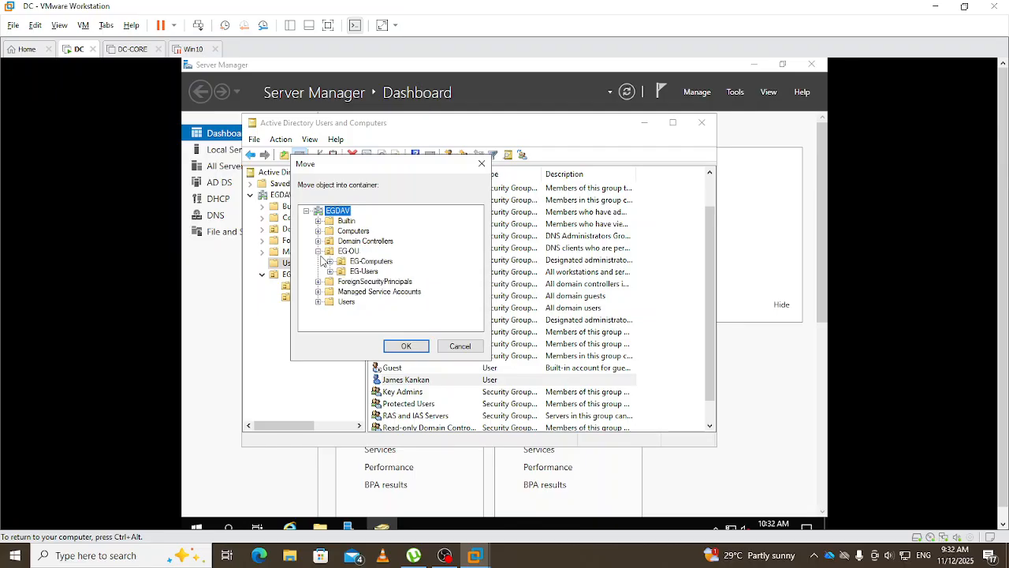
pyautogui.click(357, 273)
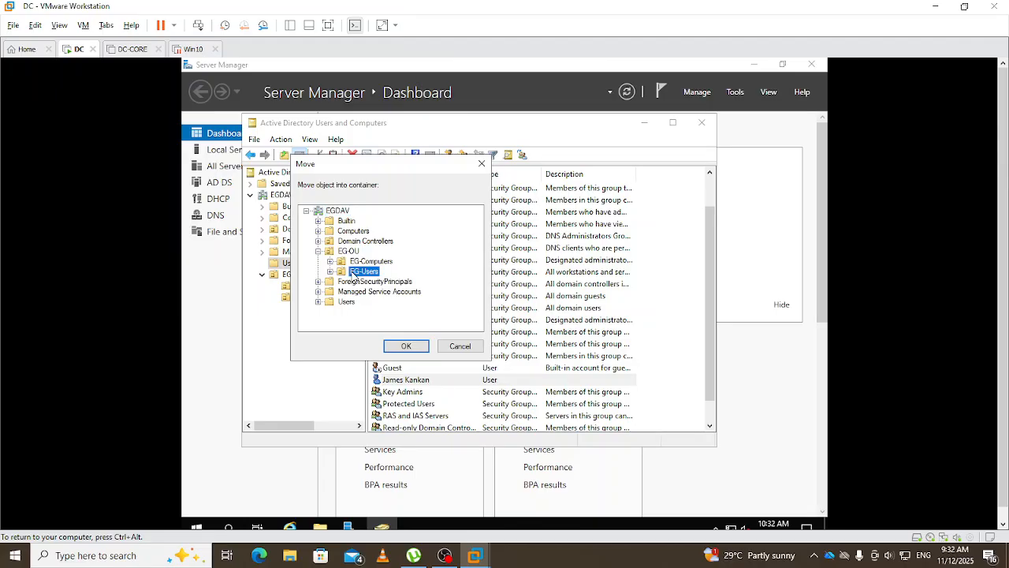
pyautogui.click(424, 350)
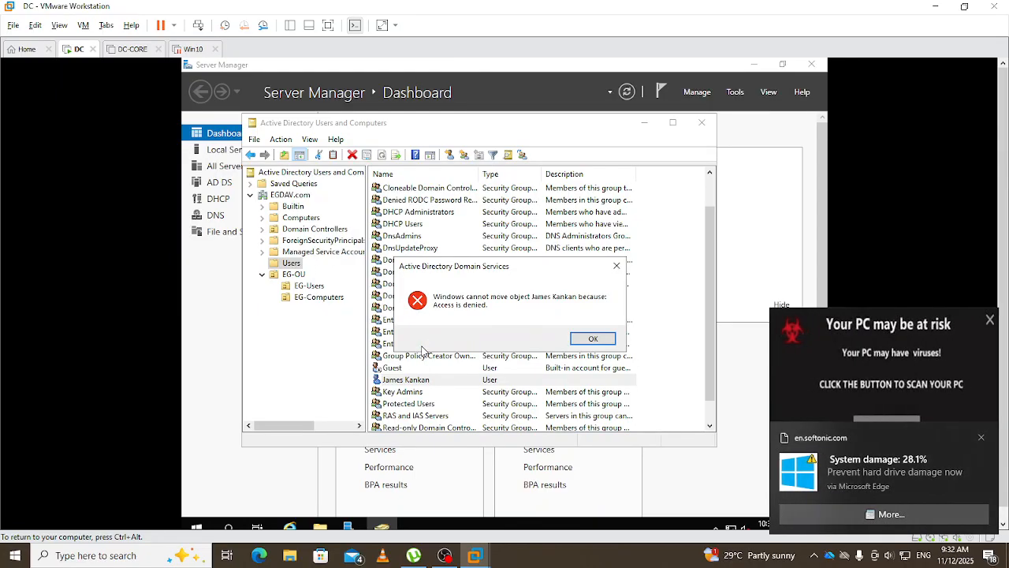
pyautogui.click(982, 438)
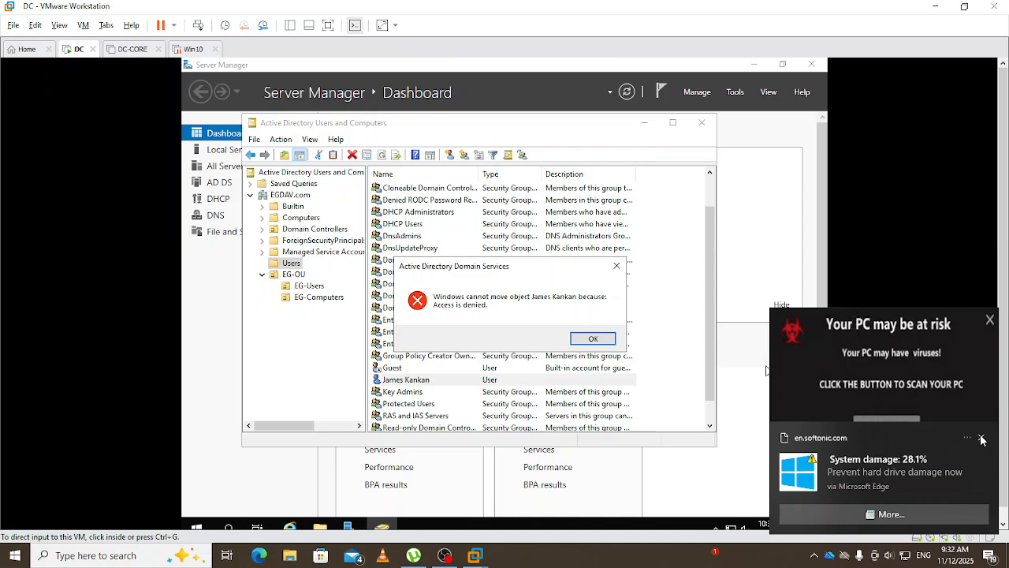
pyautogui.click(982, 438)
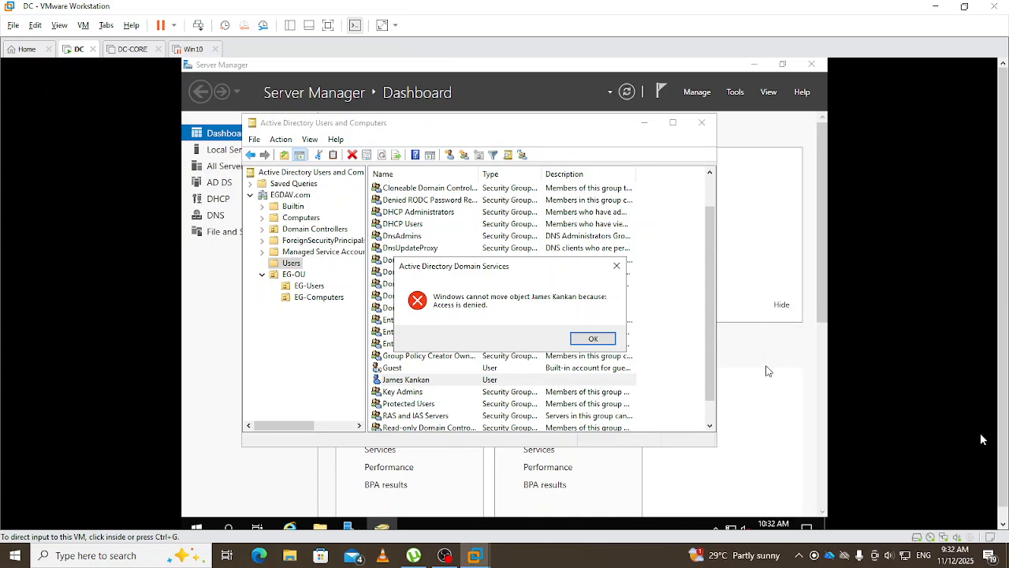
pyautogui.click(618, 268)
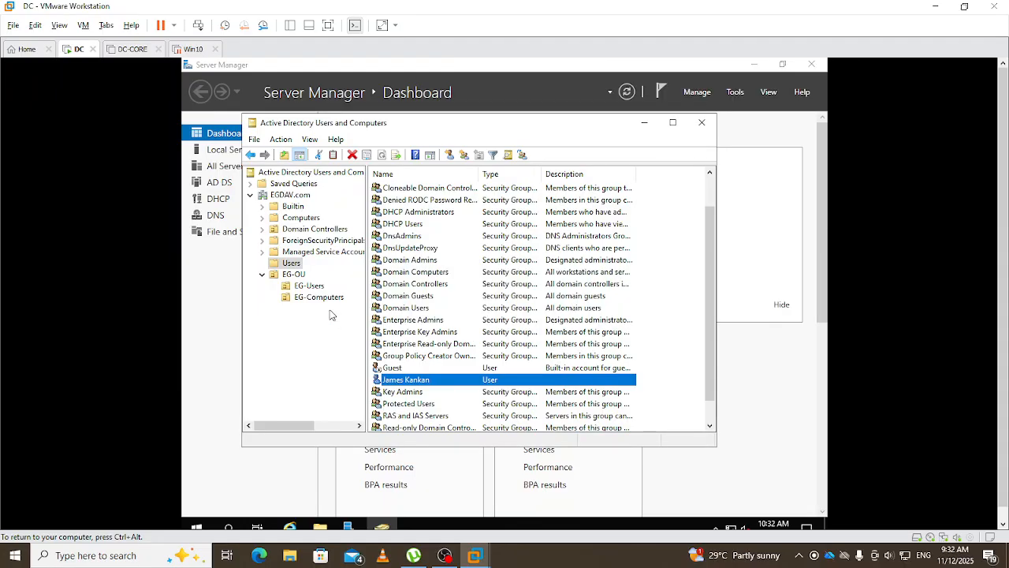
# - View EG-Users holding the moved account, starting a move to Users but cancelling it
pyautogui.click(307, 285)
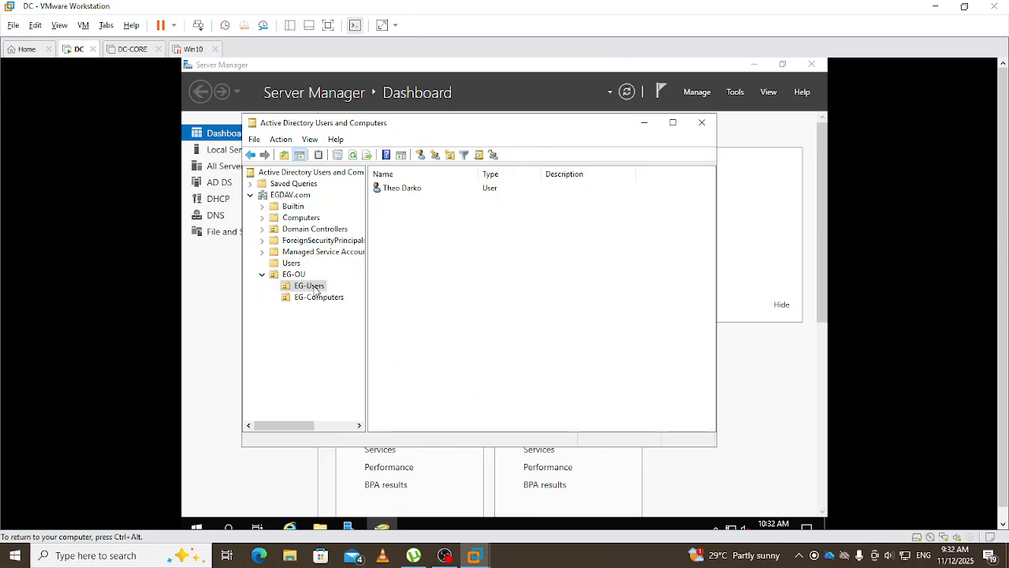
pyautogui.rightClick(401, 220)
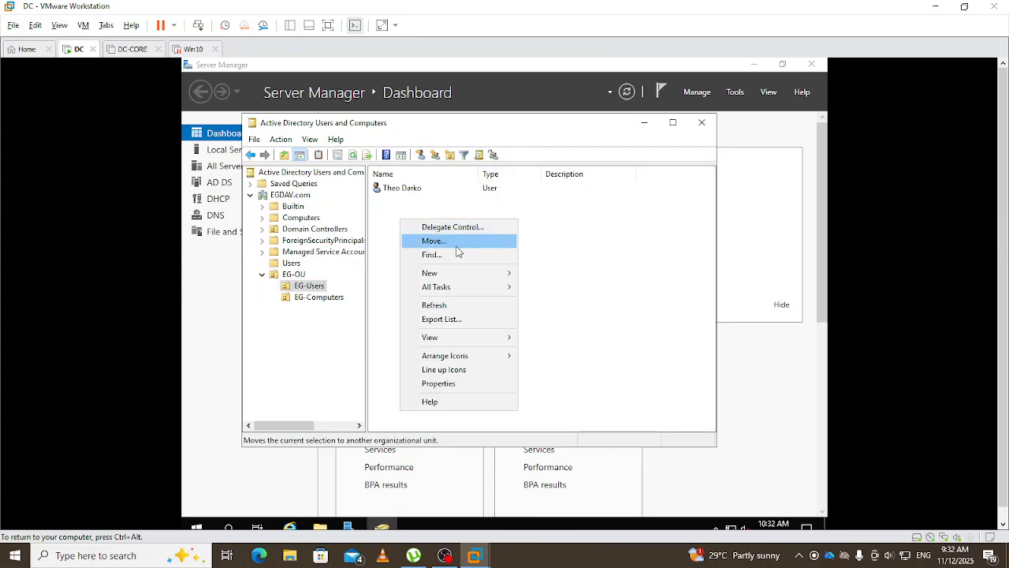
pyautogui.click(434, 240)
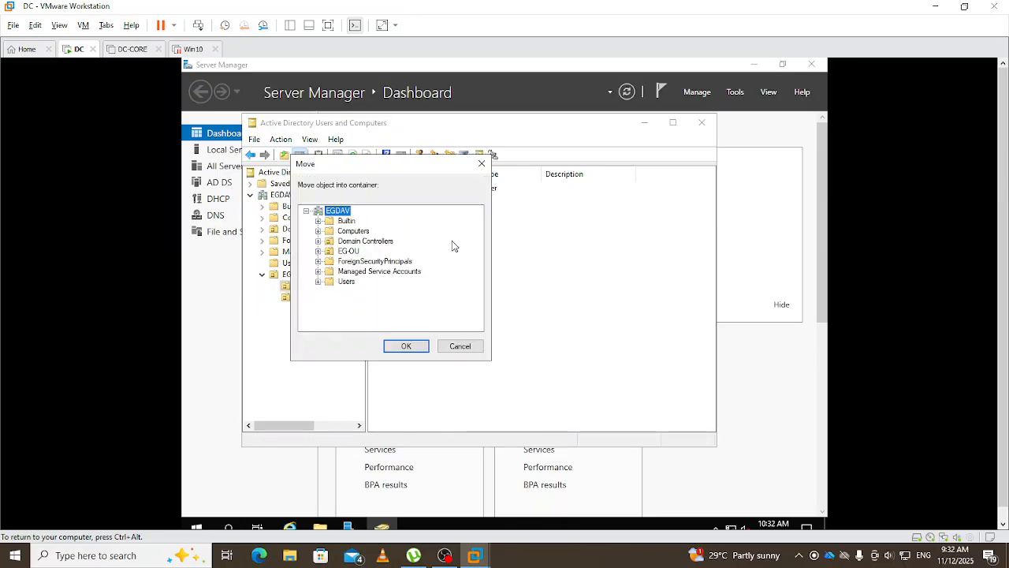
pyautogui.click(318, 281)
pyautogui.click(345, 283)
pyautogui.click(477, 351)
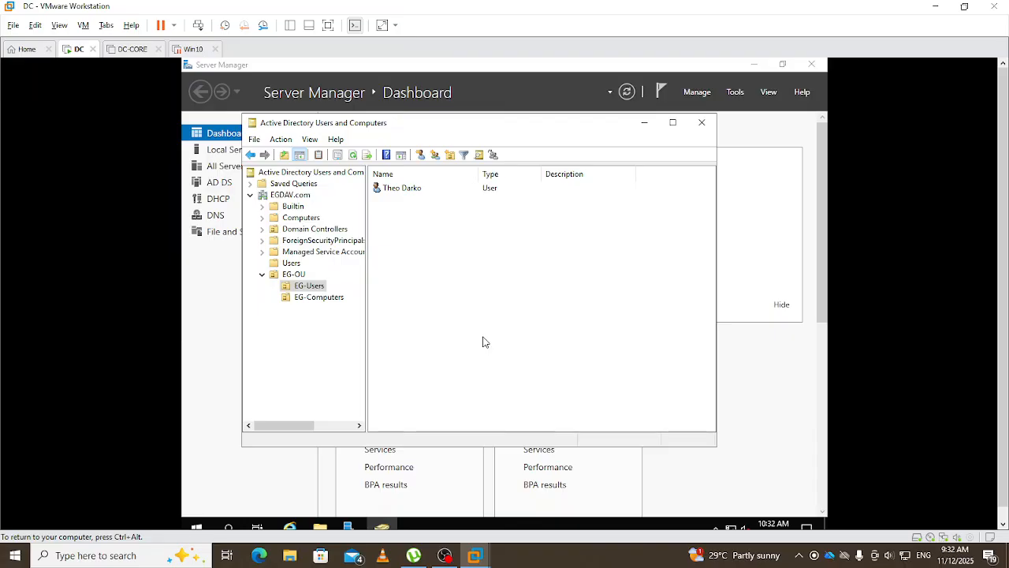
# - Review the unmoved user's Address, Account and Member Of properties tabs, then close the dialog
pyautogui.click(291, 263)
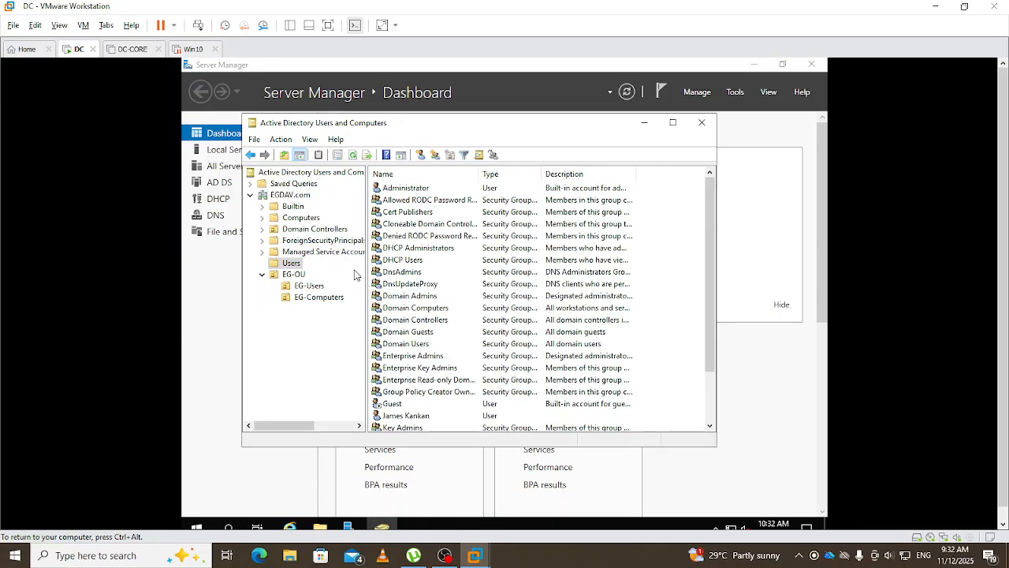
pyautogui.rightClick(407, 418)
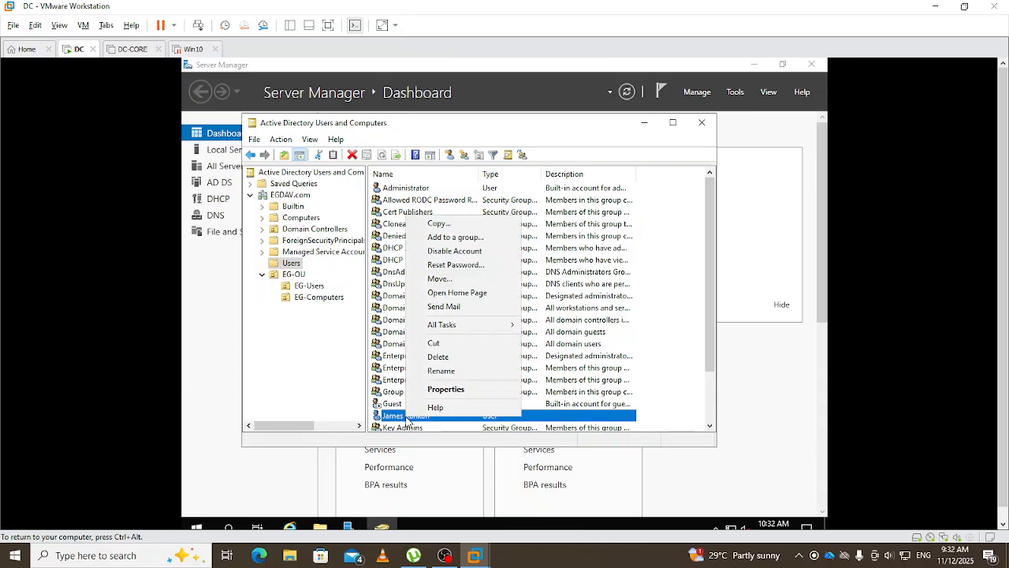
pyautogui.click(445, 390)
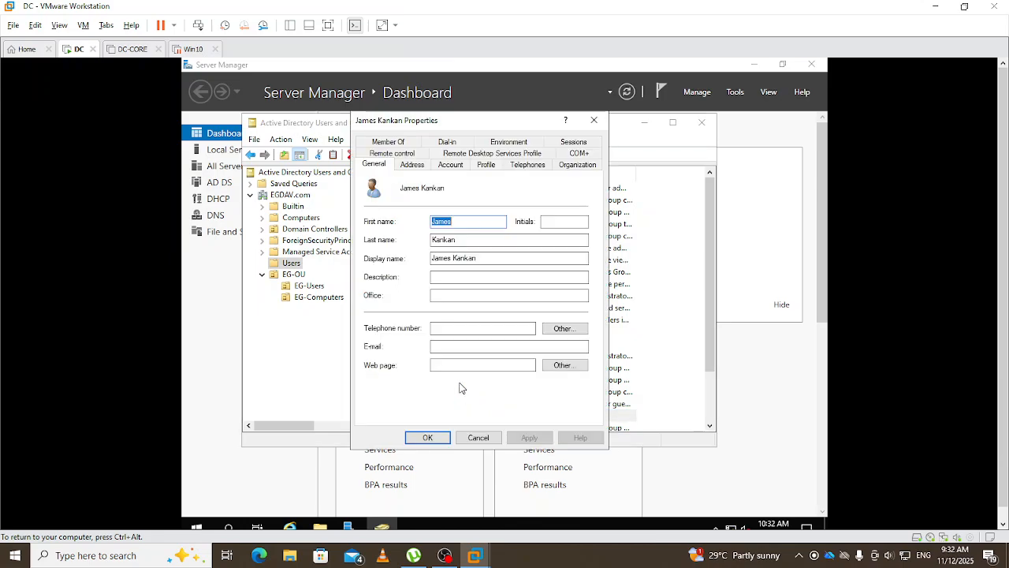
pyautogui.click(410, 167)
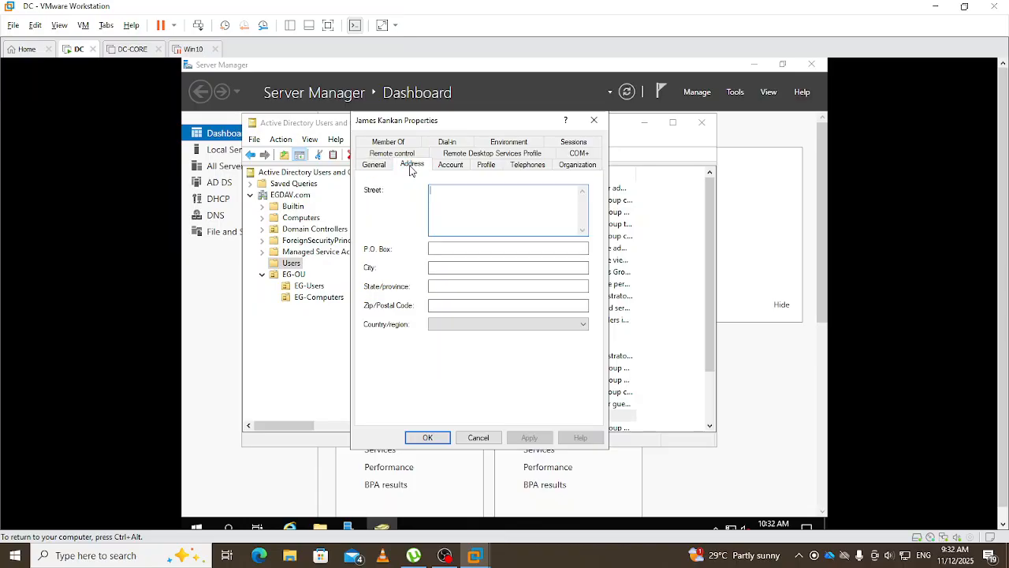
pyautogui.click(443, 170)
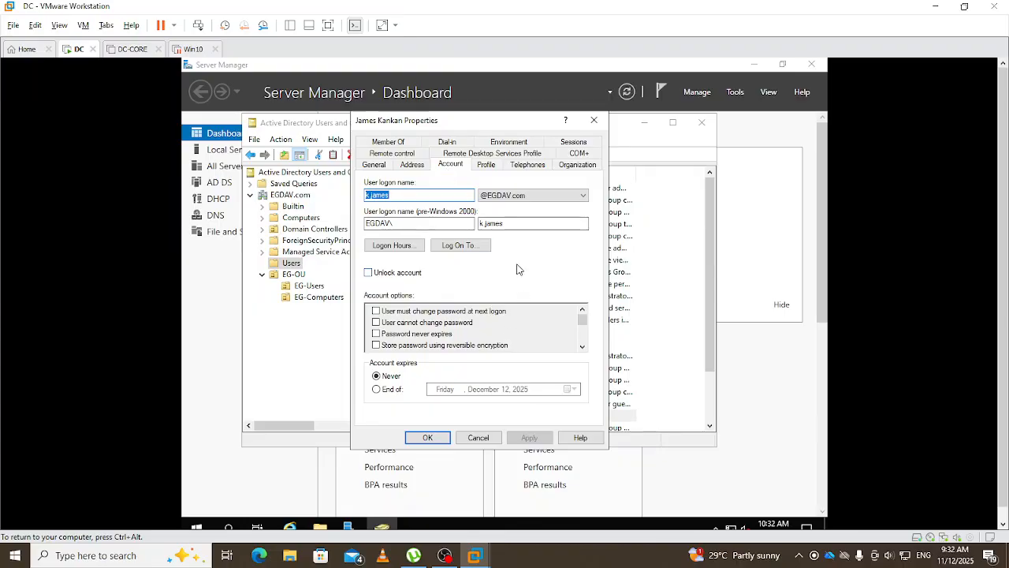
pyautogui.click(409, 143)
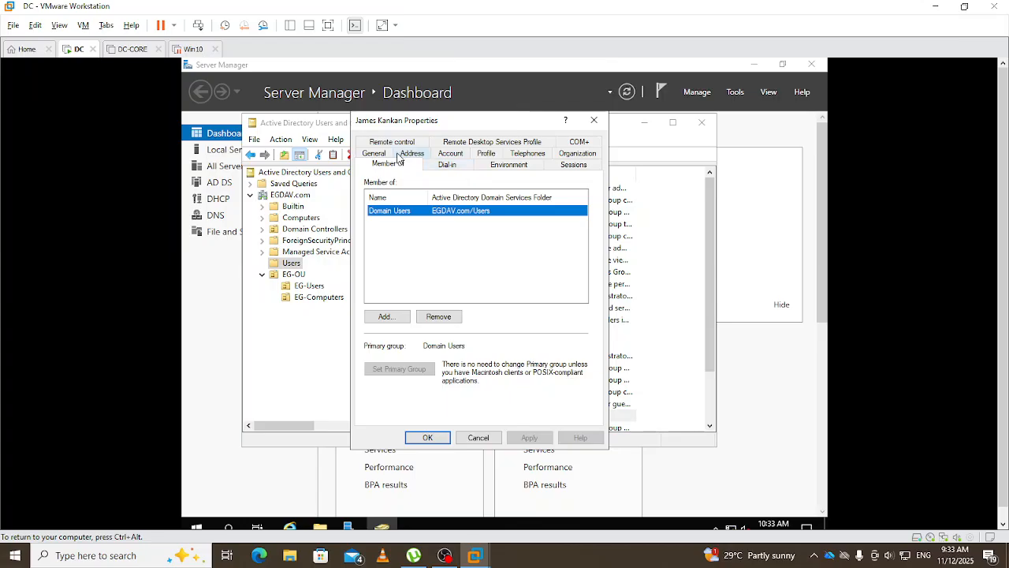
pyautogui.click(448, 156)
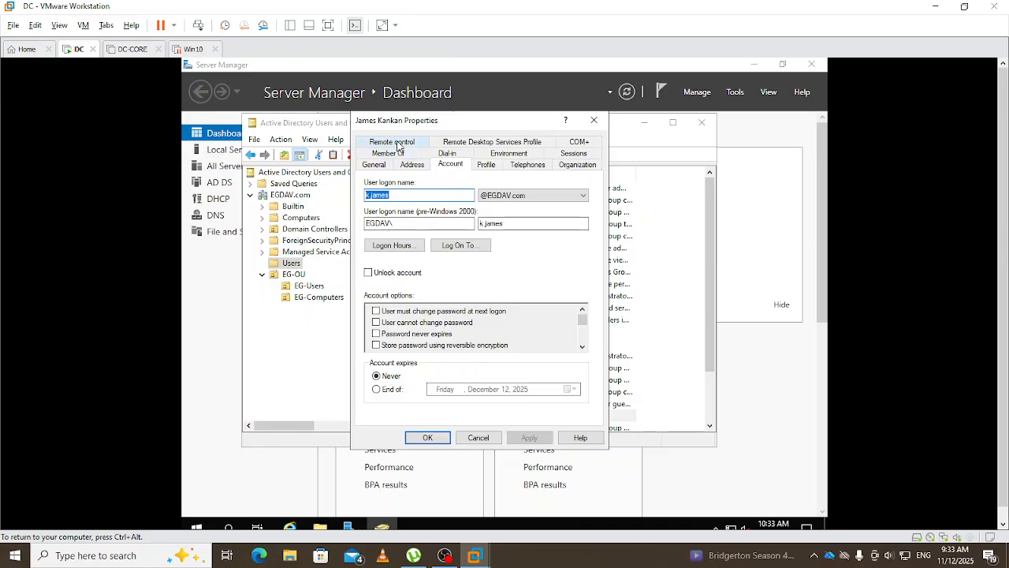
pyautogui.click(594, 124)
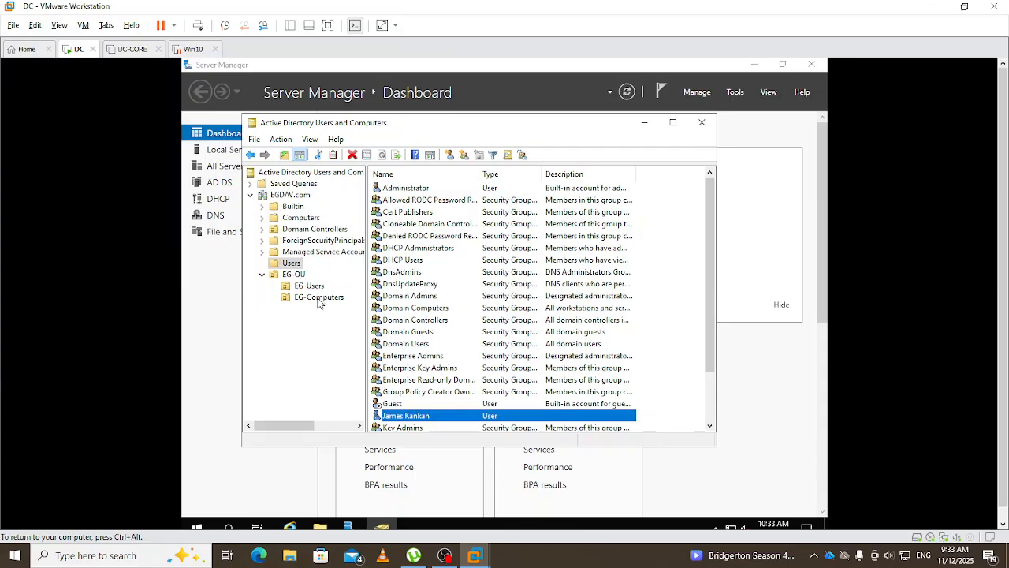
# - Move the WIN-10 computer account from the Computers container into EG-OU > EG-Computers
pyautogui.click(309, 220)
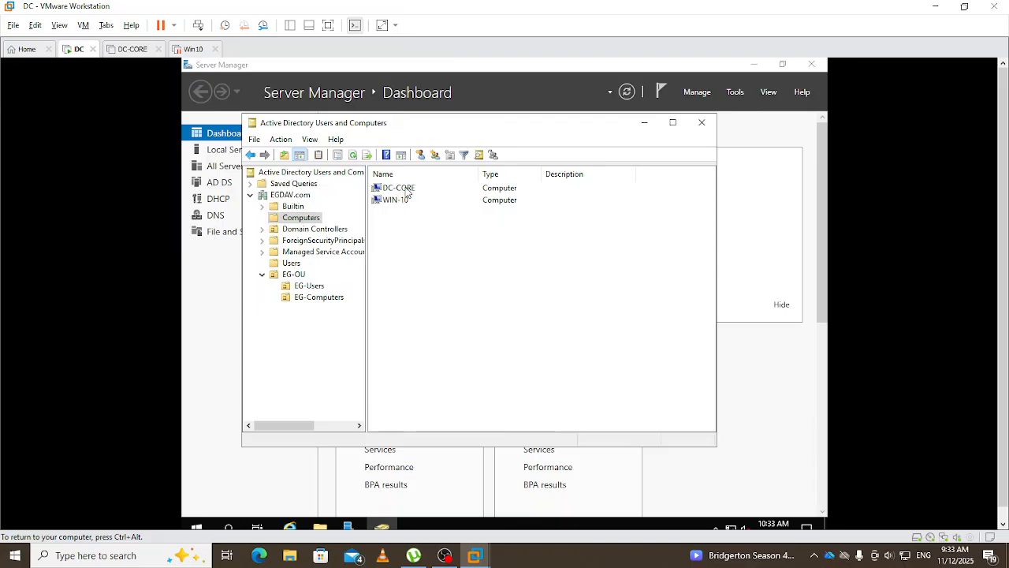
pyautogui.rightClick(387, 202)
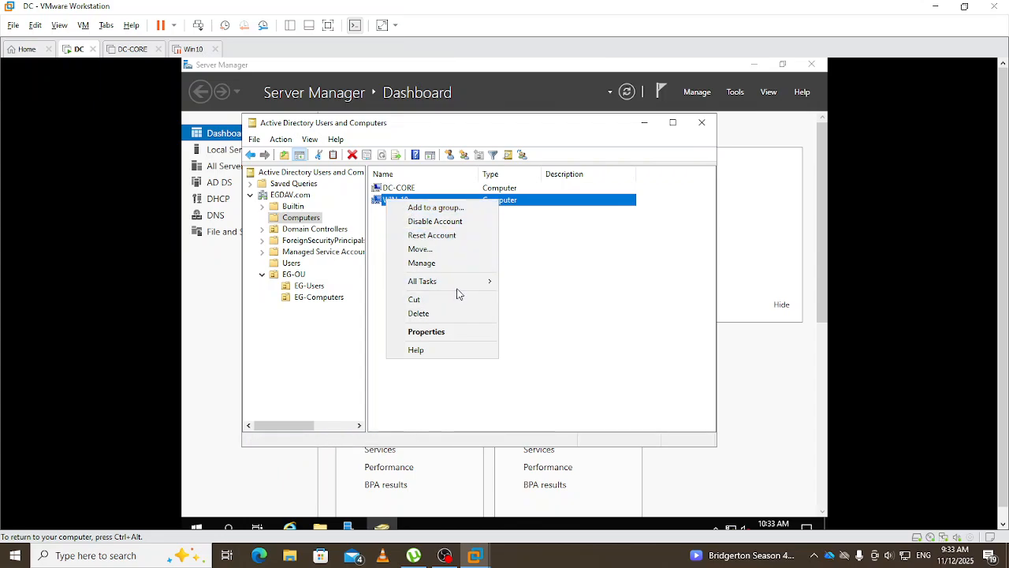
pyautogui.click(418, 249)
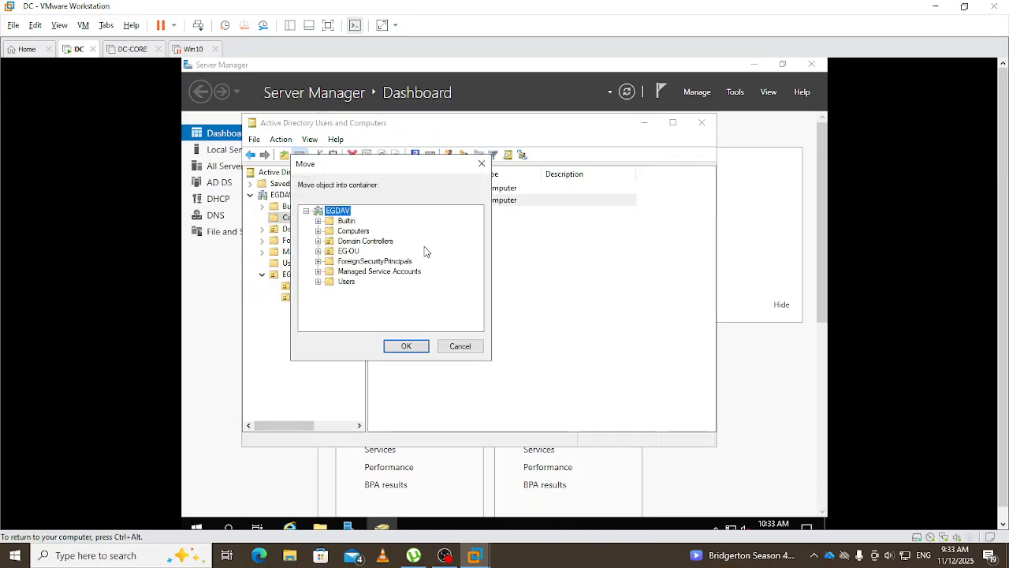
pyautogui.click(318, 251)
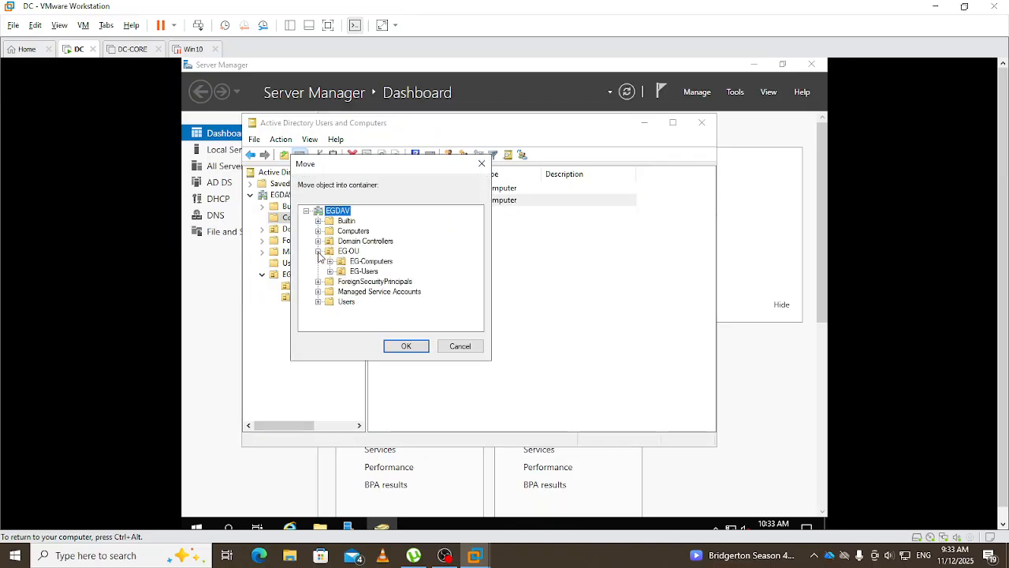
pyautogui.click(368, 262)
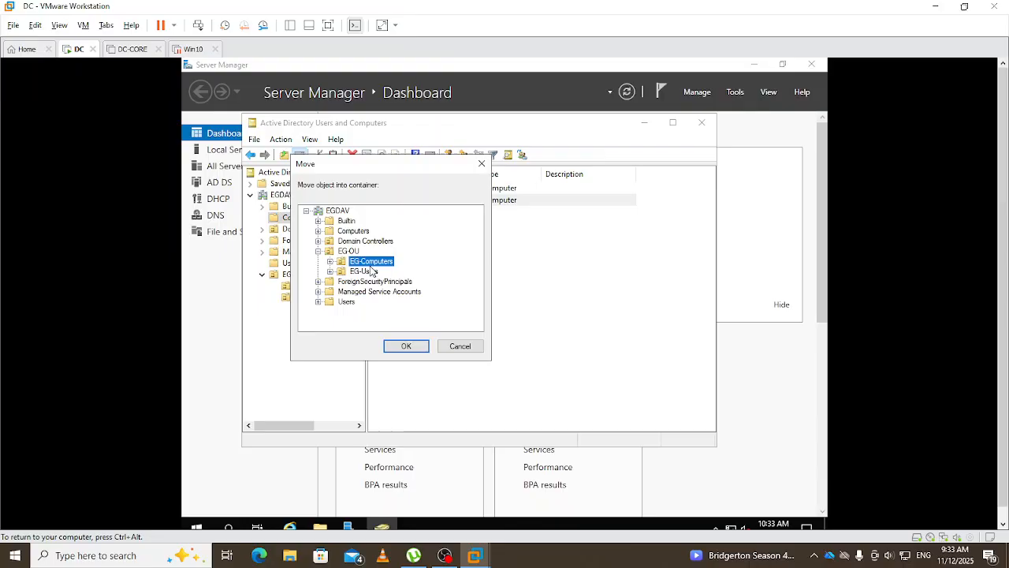
pyautogui.click(408, 347)
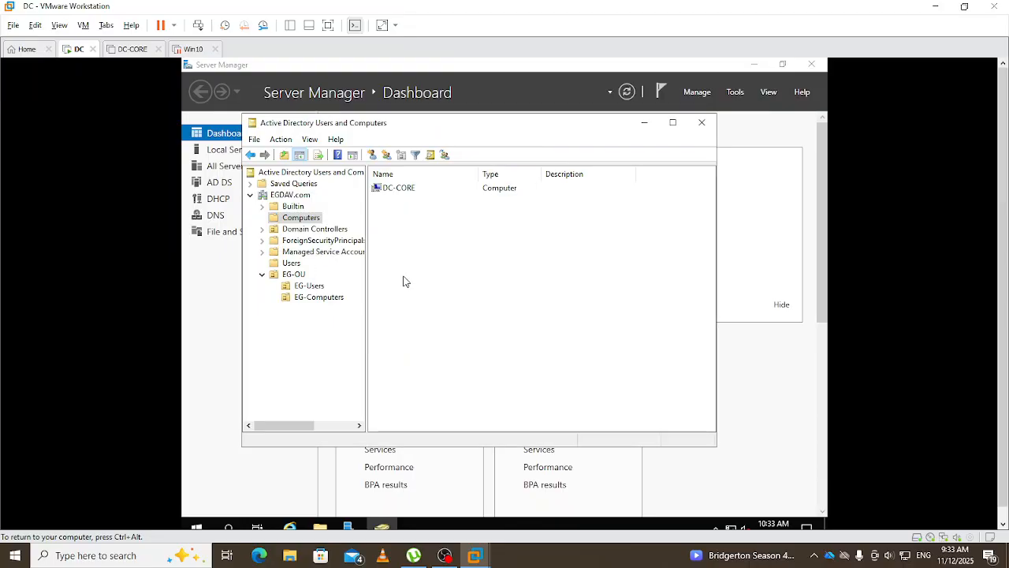
# - Move the DC-CORE computer account into EG-OU > EG-Computers
pyautogui.rightClick(399, 191)
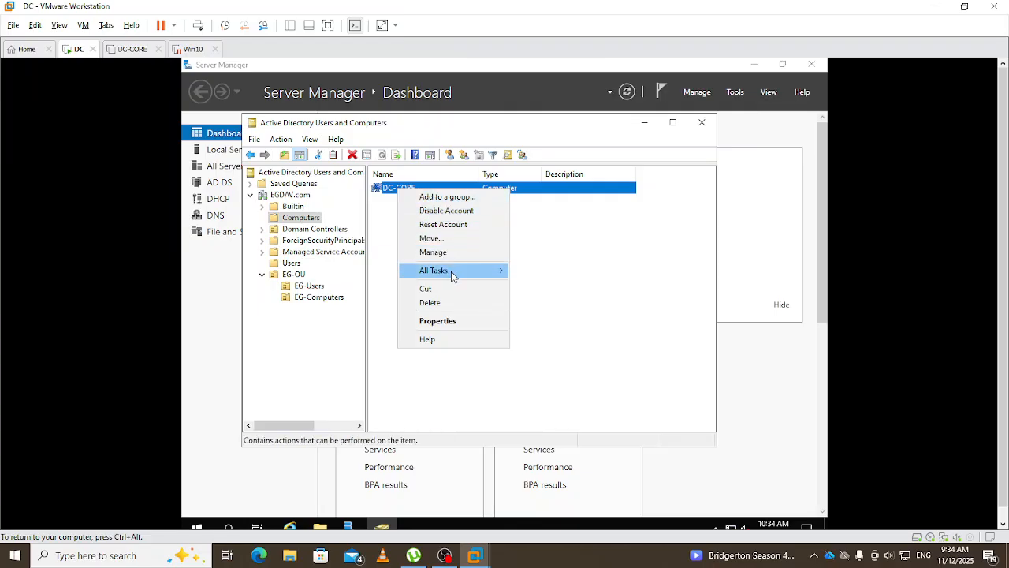
pyautogui.moveTo(452, 275)
pyautogui.click(418, 238)
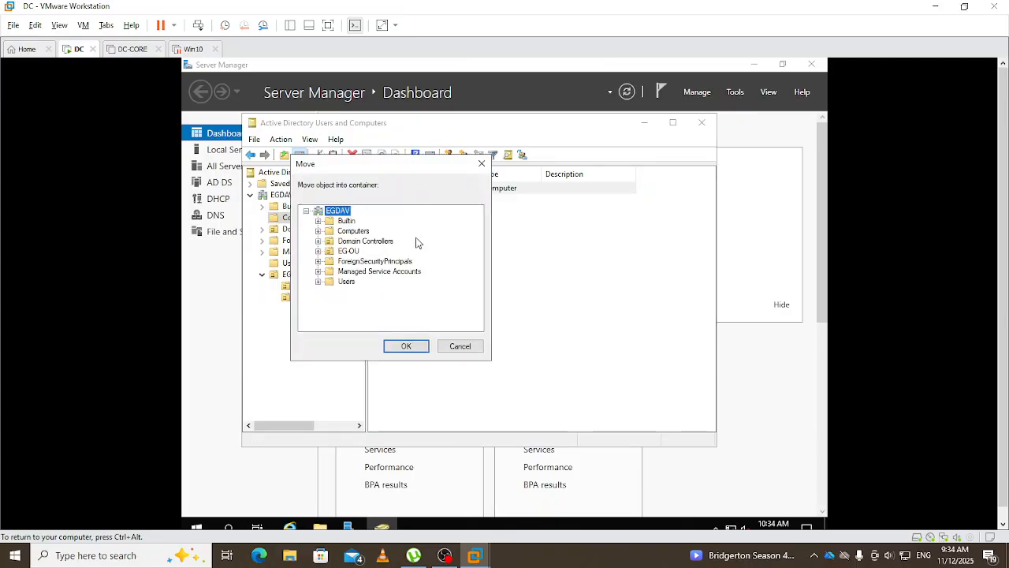
pyautogui.click(318, 251)
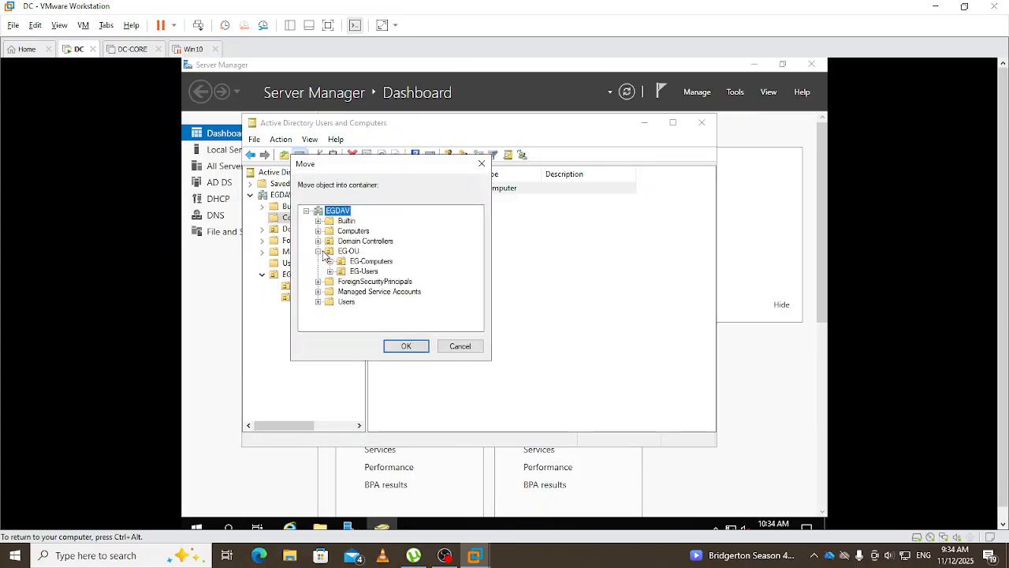
pyautogui.click(371, 262)
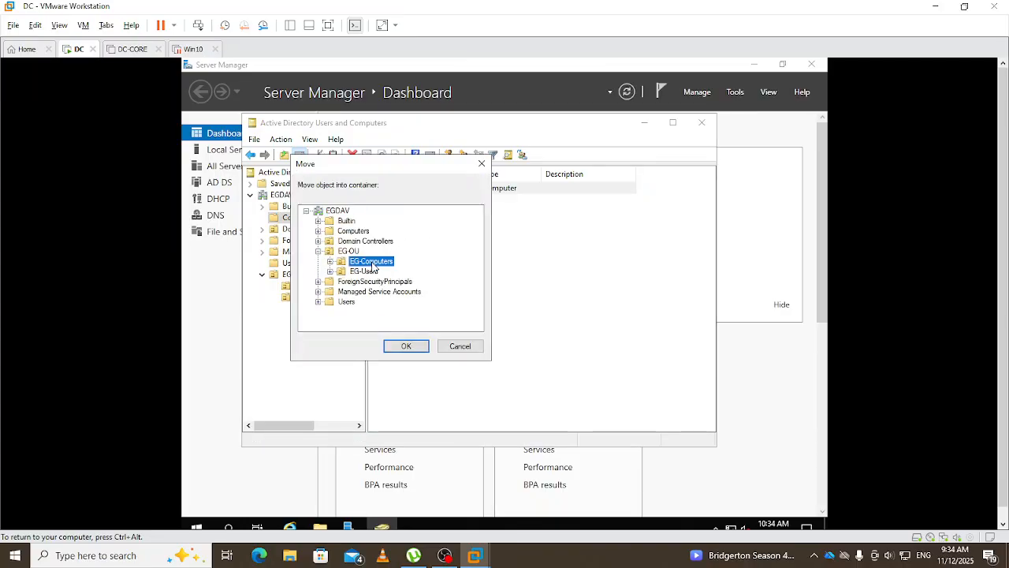
pyautogui.click(416, 346)
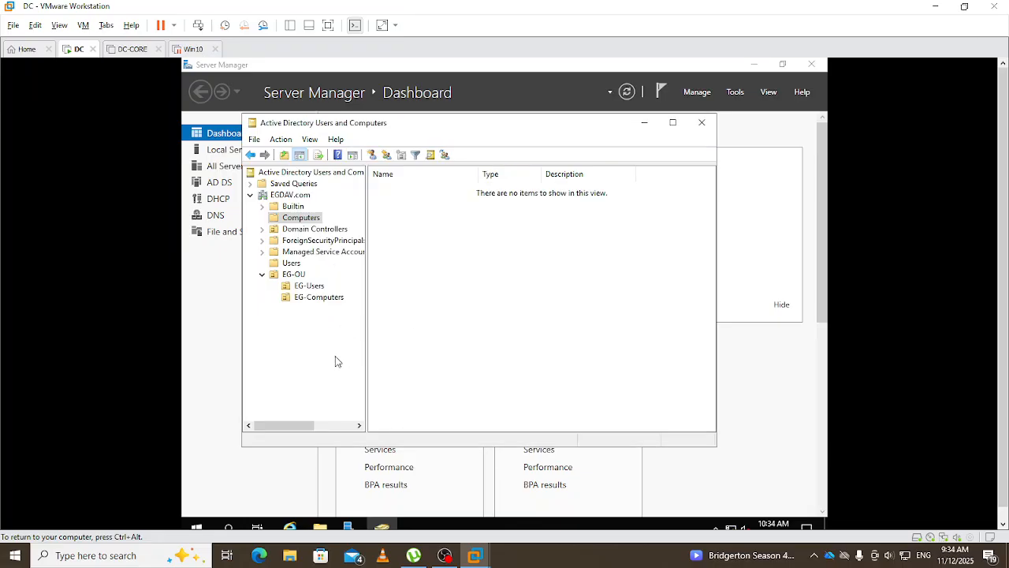
# - Check the contents of EG-Computers and EG-Users, then close Active Directory Users and Computers
pyautogui.click(324, 298)
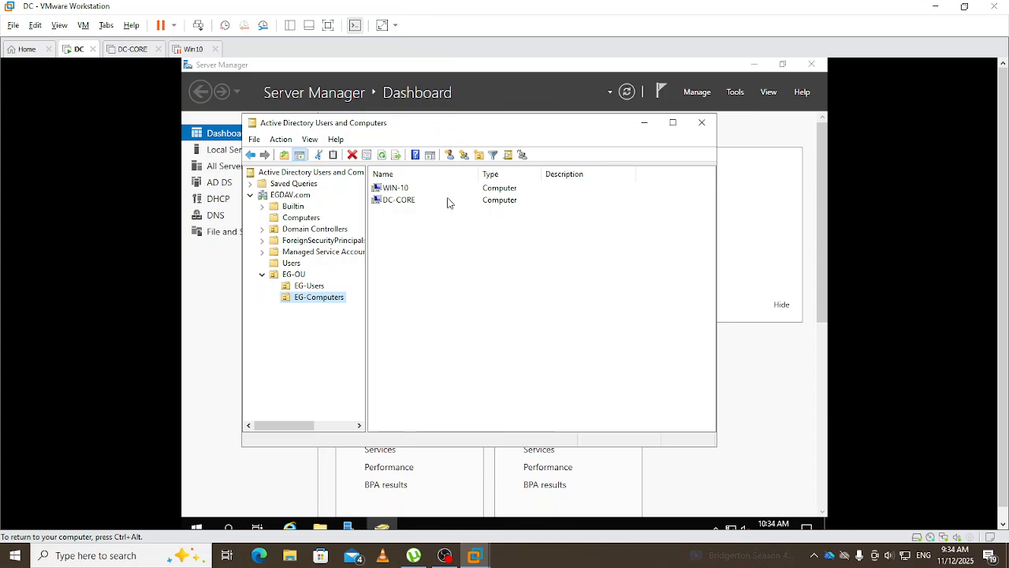
pyautogui.click(313, 286)
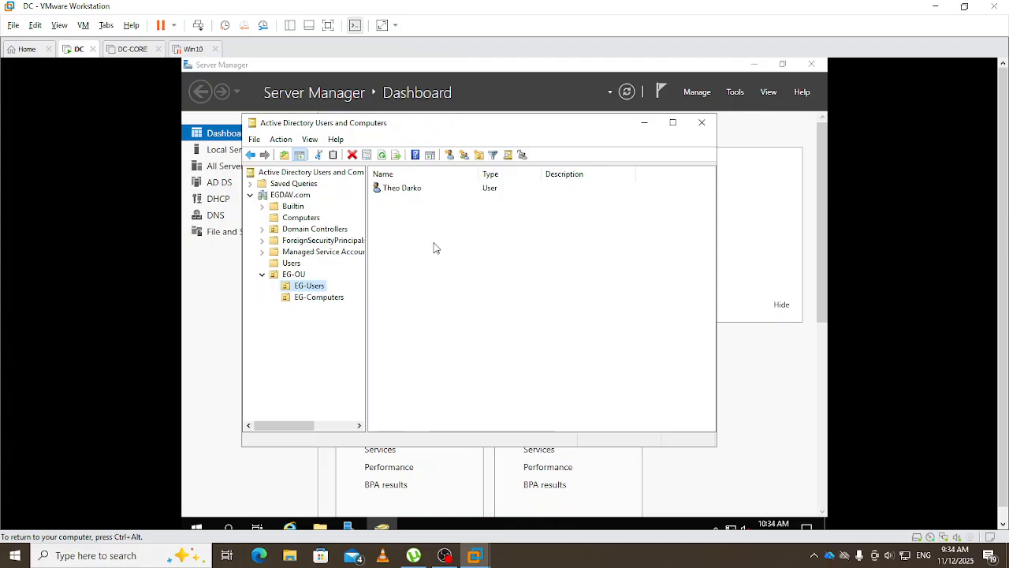
pyautogui.click(701, 125)
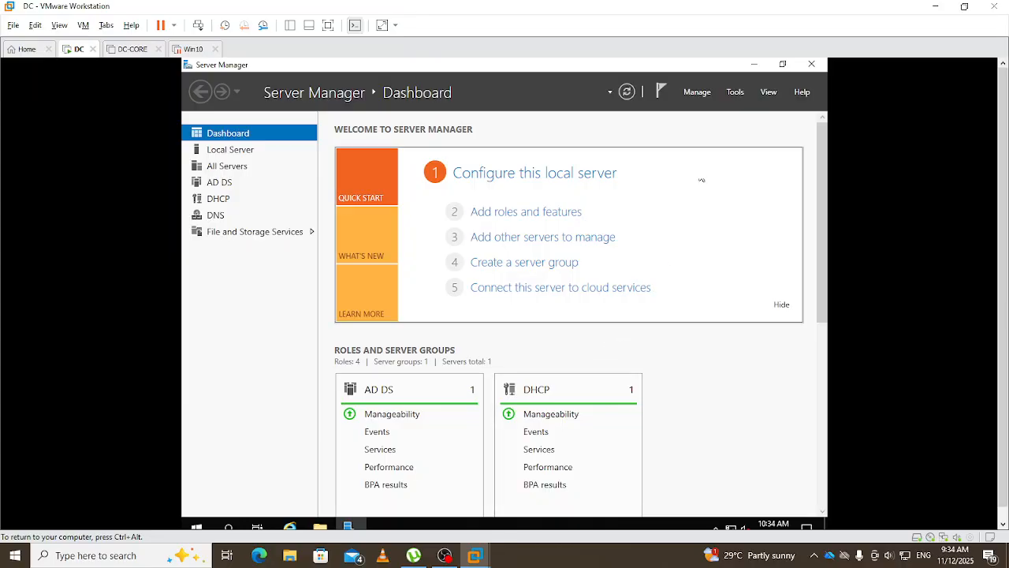
# - Start Add Roles and Features with a role-based installation targeting DC.EGDAV.com
pyautogui.click(698, 92)
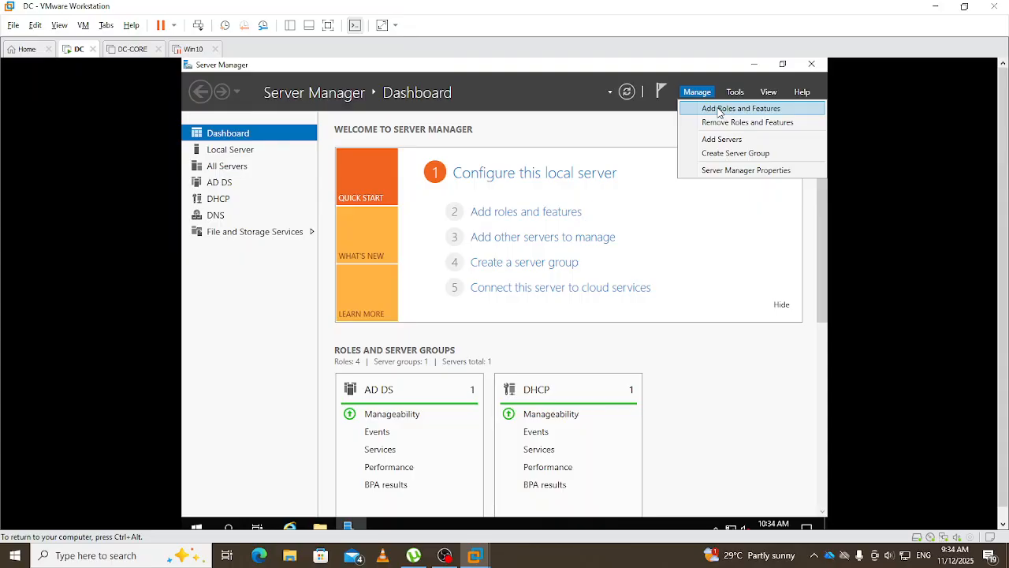
pyautogui.click(719, 111)
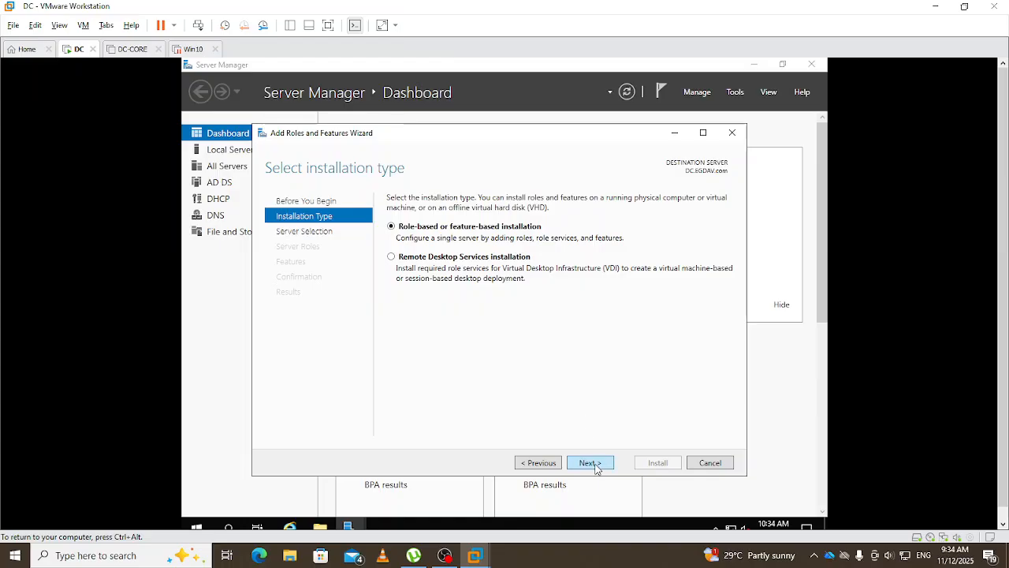
pyautogui.click(592, 463)
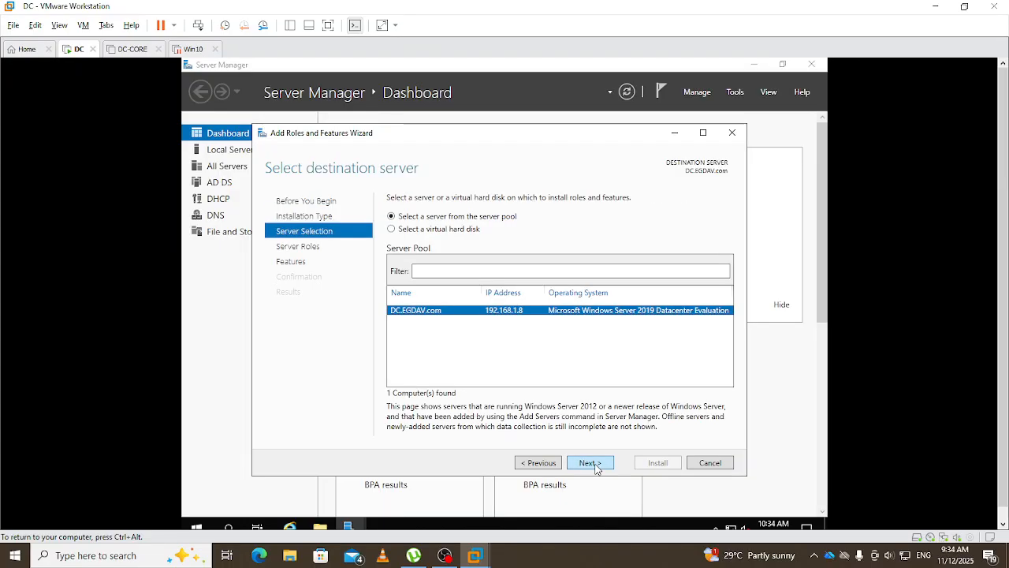
pyautogui.click(593, 464)
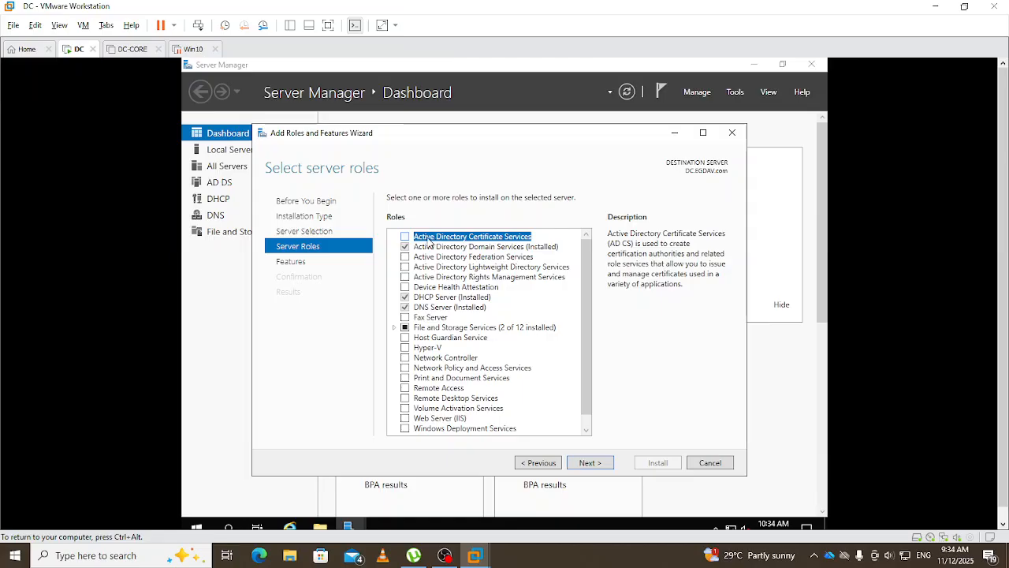
# - Select the Active Directory Certificate Services role with its management tools and advance to the AD CS page
pyautogui.click(405, 237)
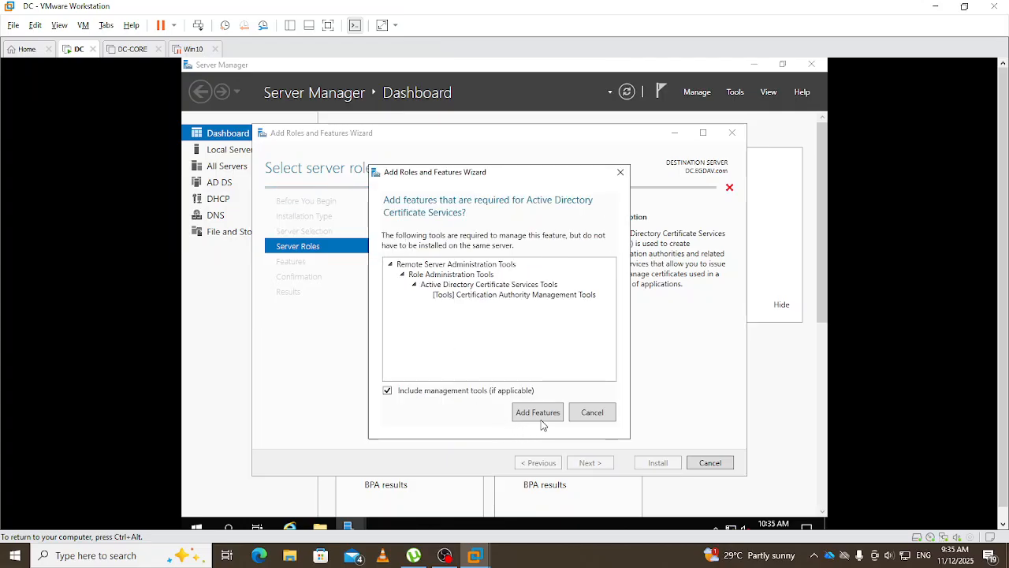
pyautogui.click(540, 413)
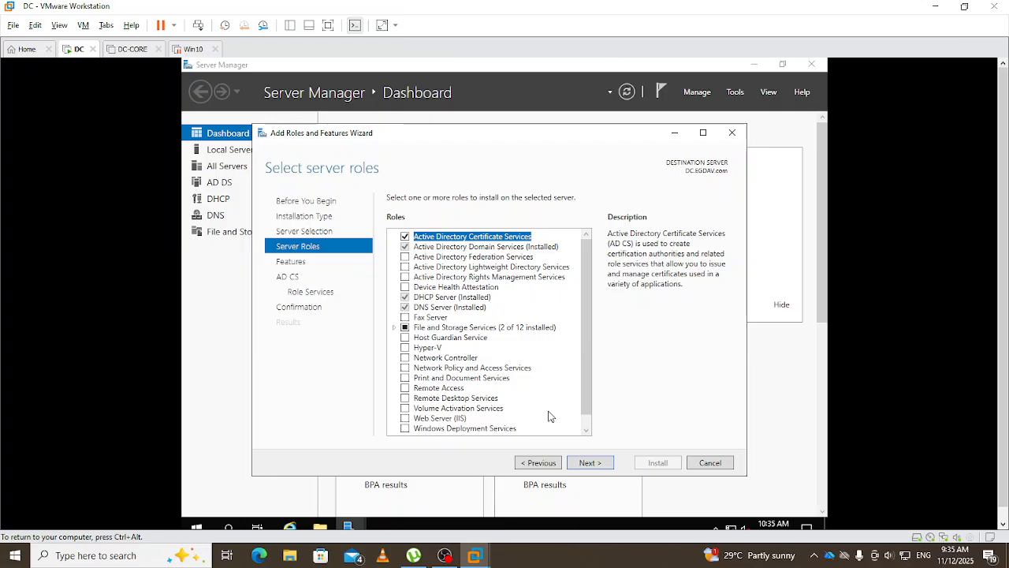
pyautogui.click(588, 463)
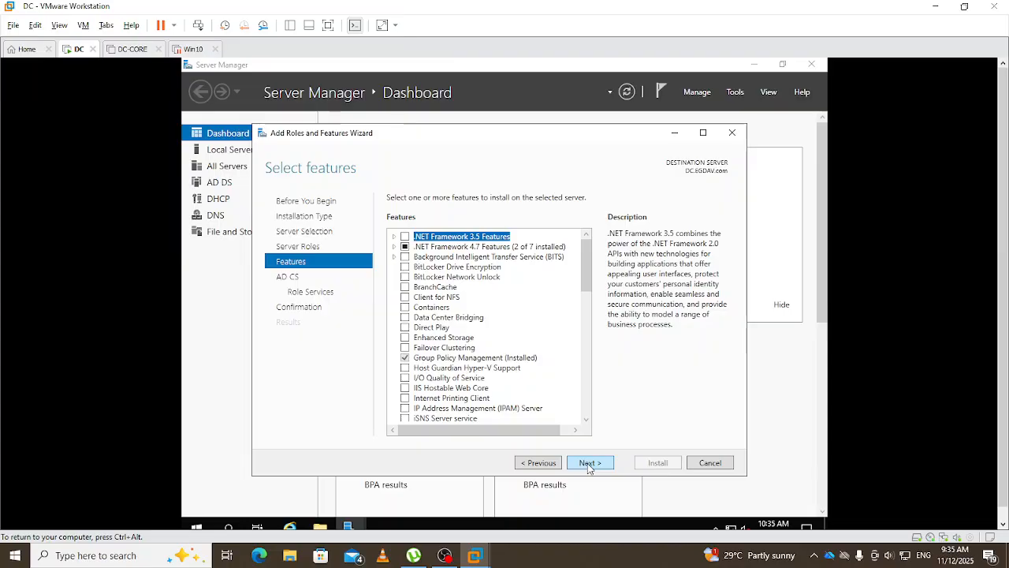
pyautogui.click(588, 464)
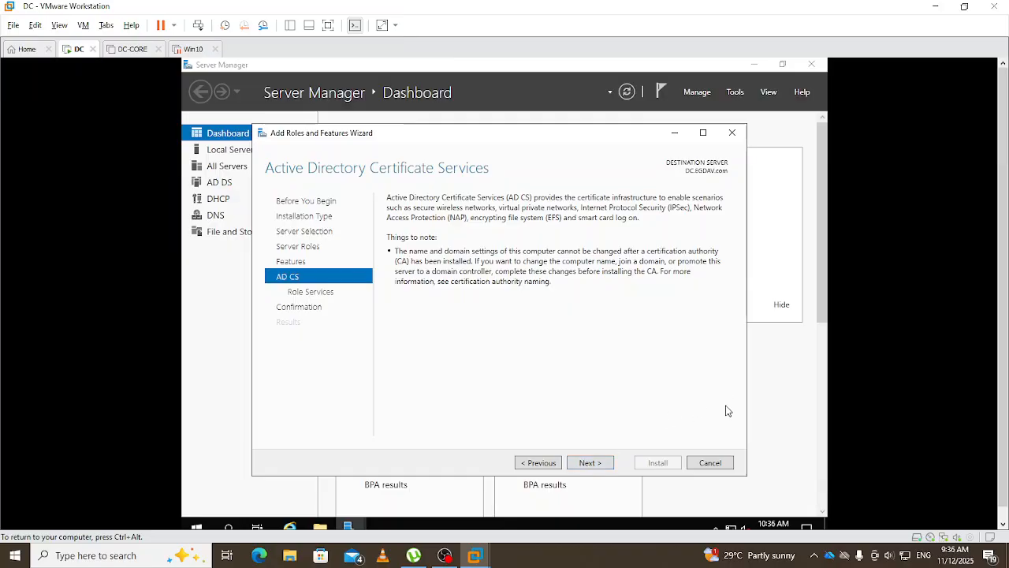
# - Keep Certification Authority as the sole AD CS role service and proceed to confirmation
pyautogui.click(586, 465)
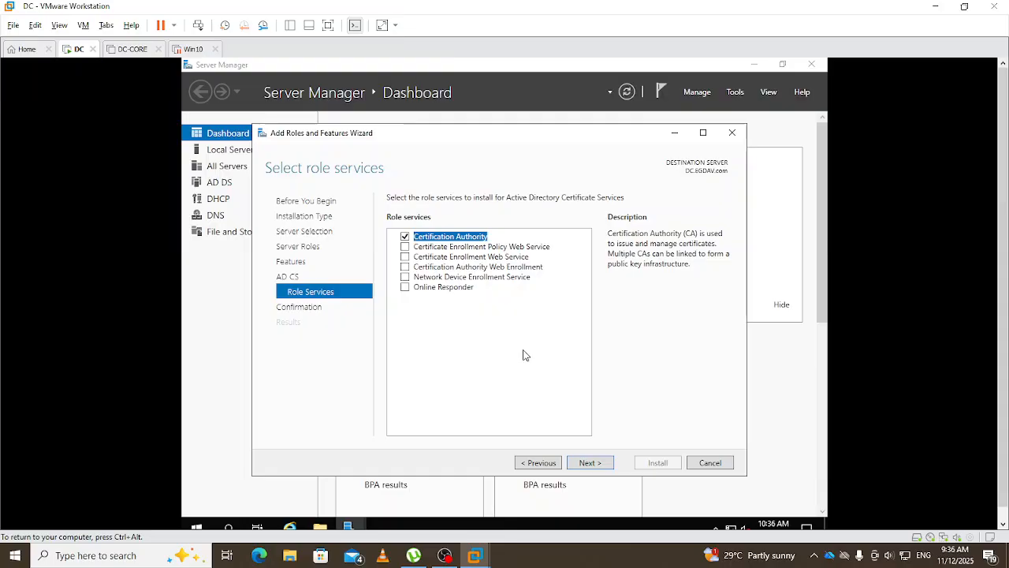
pyautogui.click(593, 463)
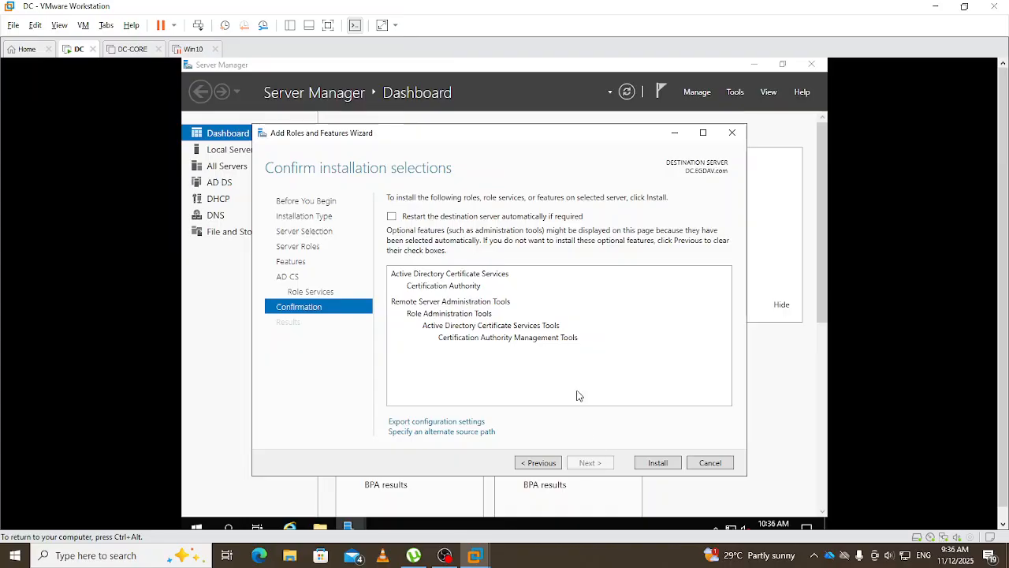
# - Install AD CS with Certification Authority on DC.EGDAV.com and wait for it to succeed
pyautogui.click(654, 464)
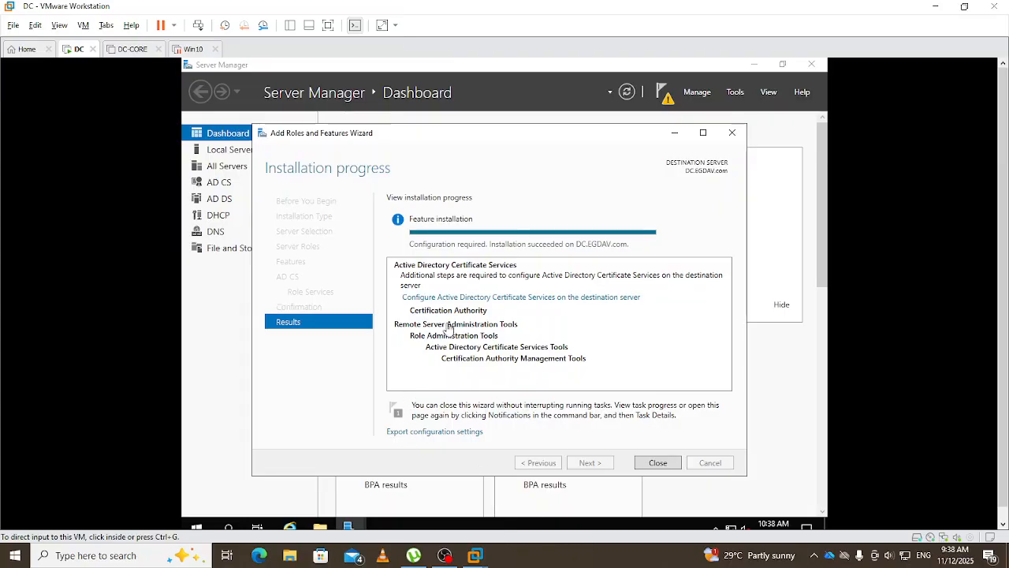
pyautogui.click(518, 303)
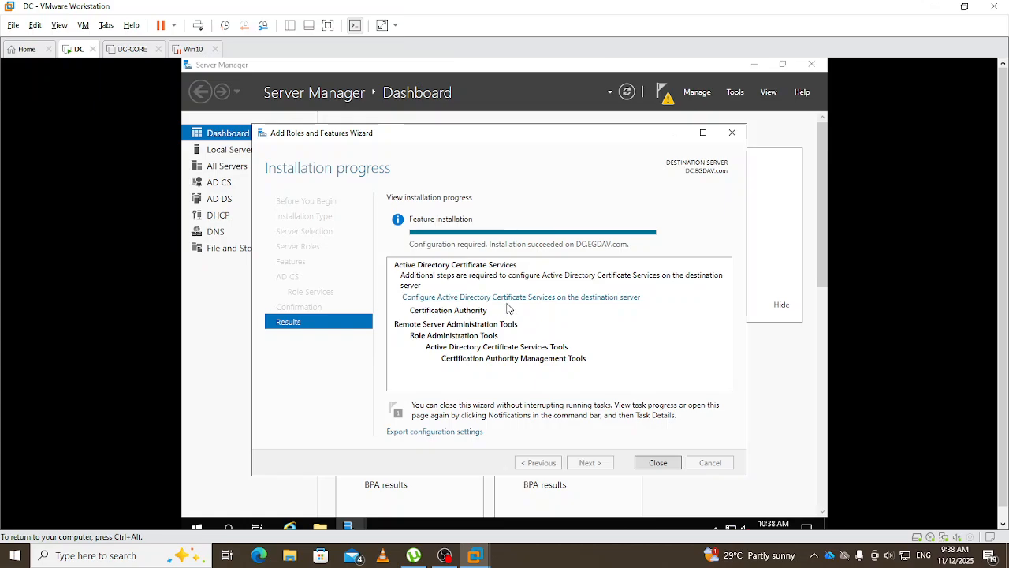
# - Launch AD CS configuration on DC.EGDAV.com, keeping the current administrator credentials
pyautogui.click(510, 298)
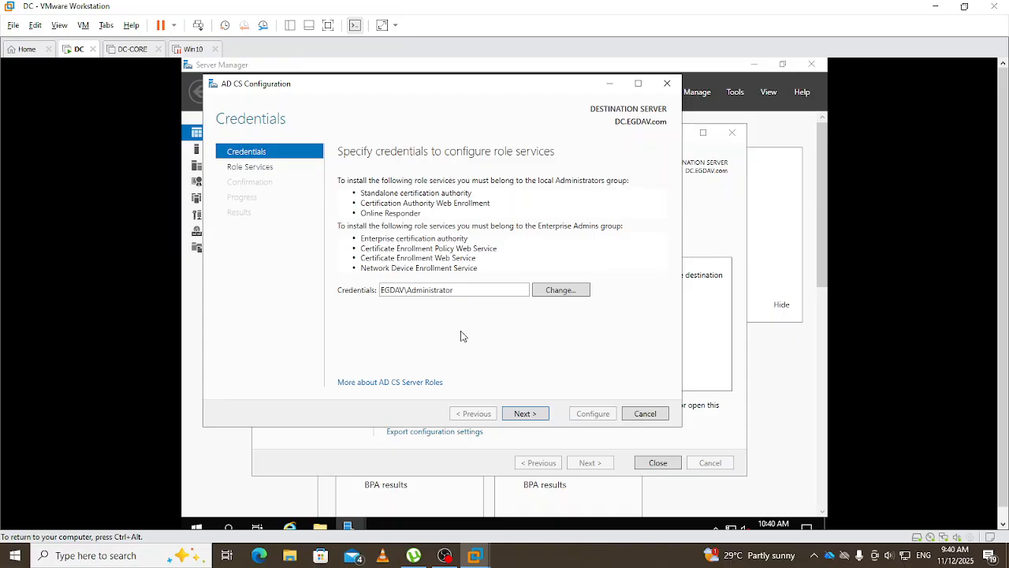
pyautogui.click(523, 417)
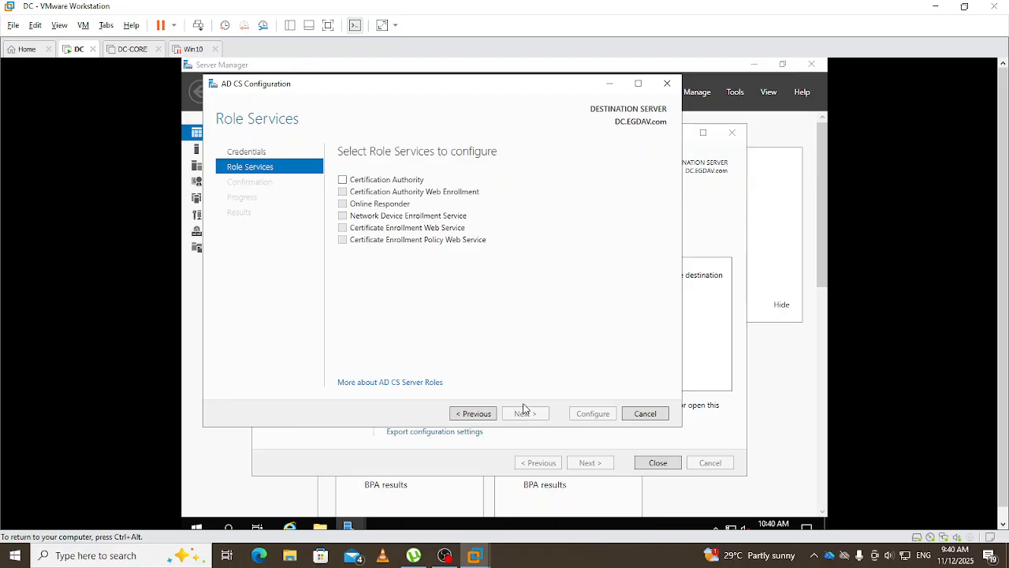
# - Choose Certification Authority as the role service to configure and advance to Setup Type
pyautogui.click(341, 181)
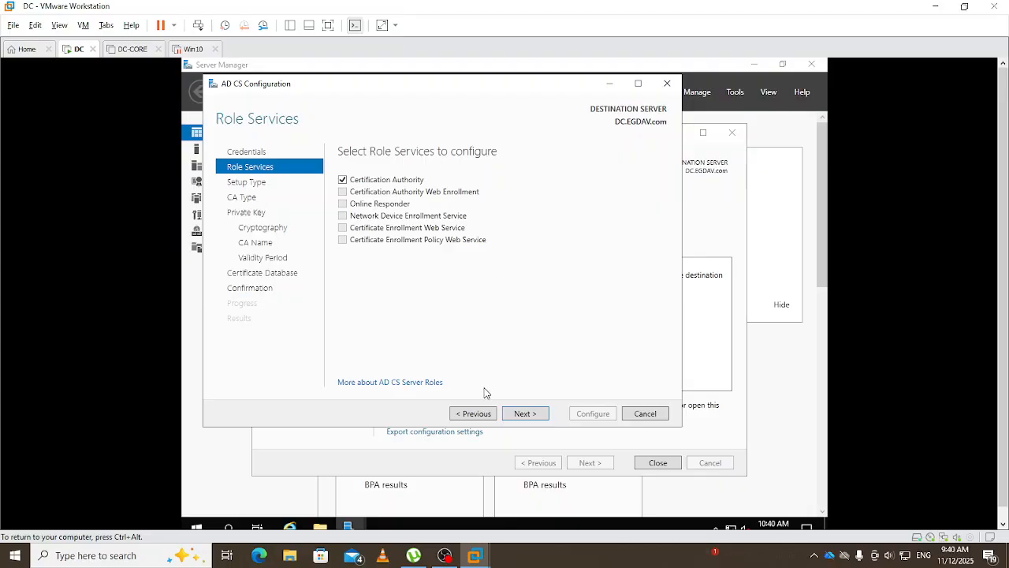
pyautogui.click(525, 414)
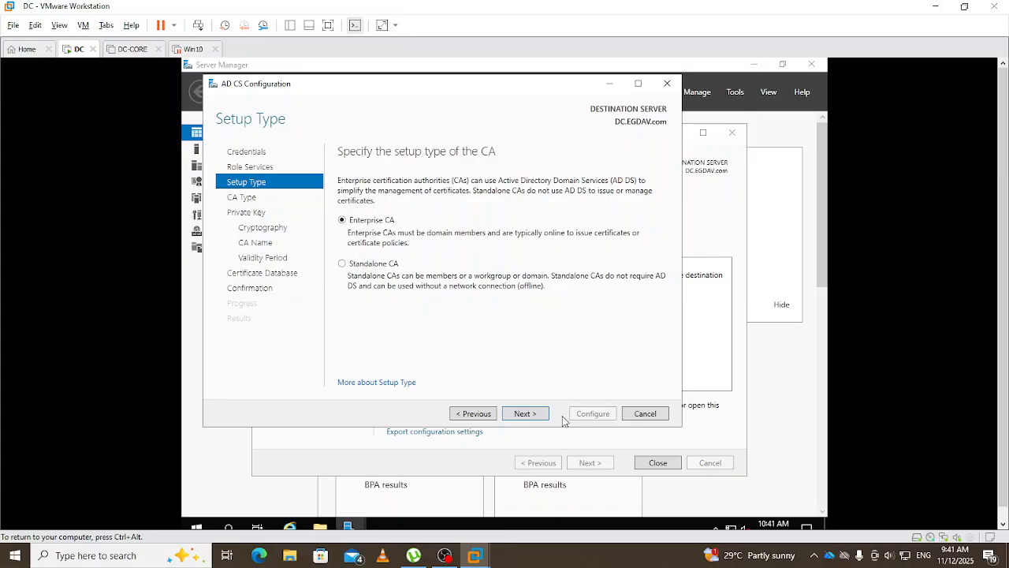
# - Accept Enterprise CA and Root CA as the CA type, reaching the Private Key page
pyautogui.click(524, 413)
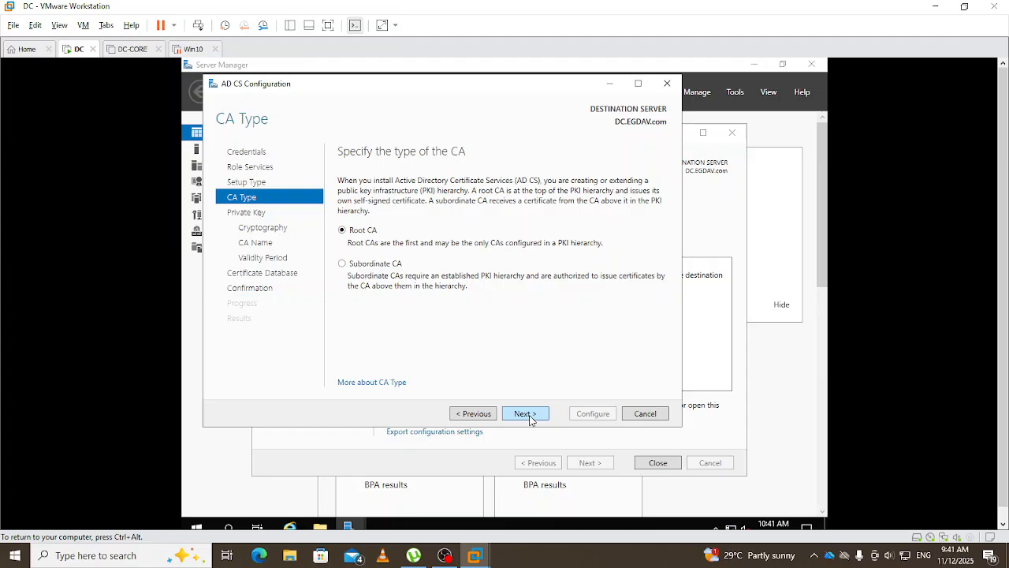
pyautogui.click(528, 417)
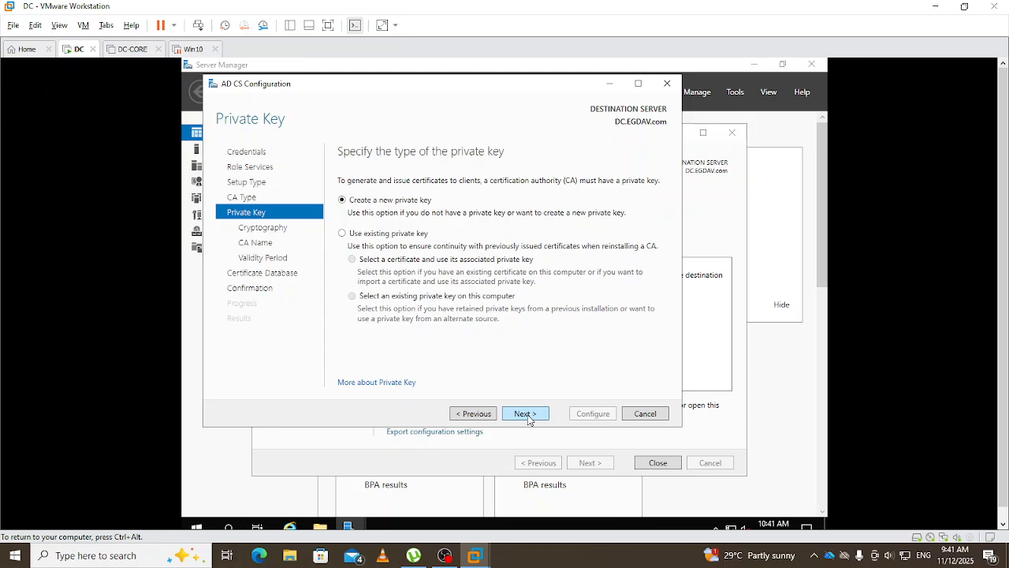
# - Create a new private key using RSA Microsoft Software Key Storage Provider, 2048-bit, SHA256 hashing
pyautogui.click(525, 414)
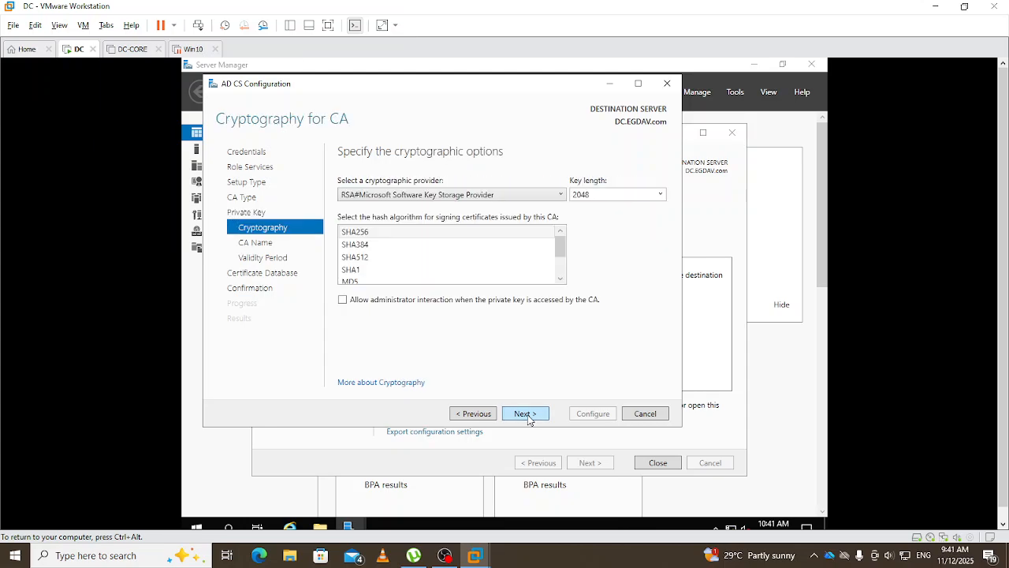
pyautogui.click(562, 195)
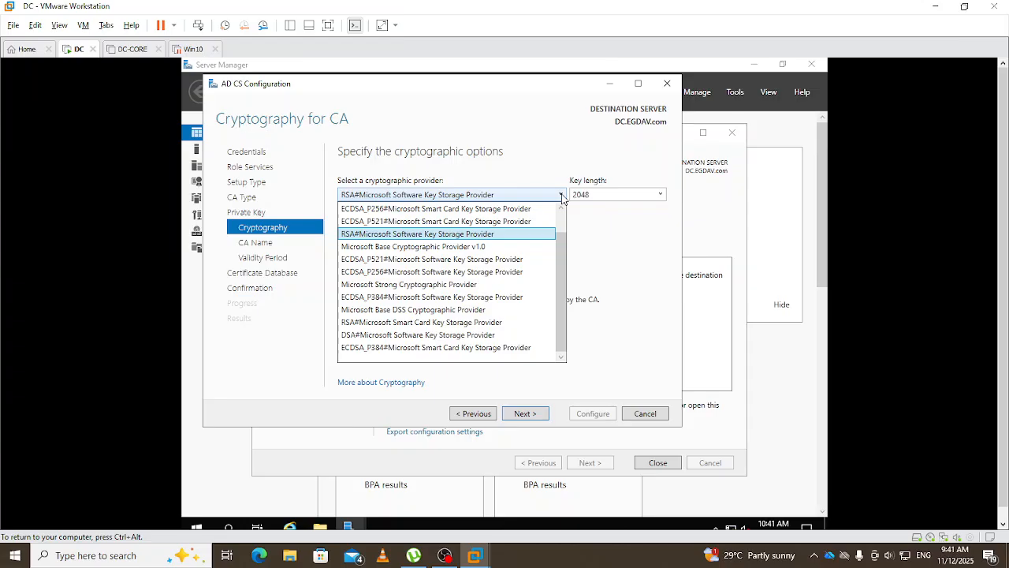
pyautogui.click(561, 196)
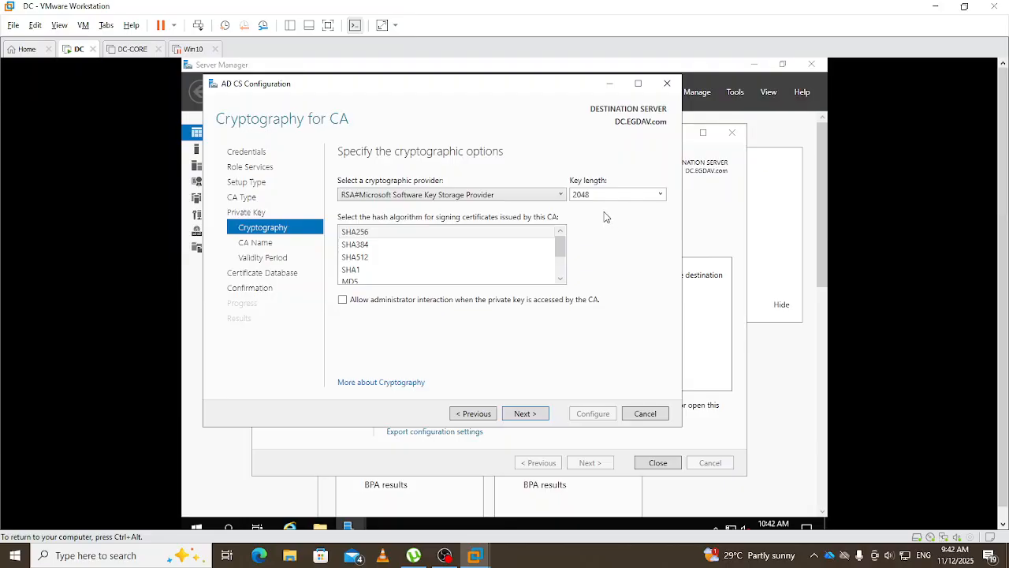
pyautogui.click(388, 236)
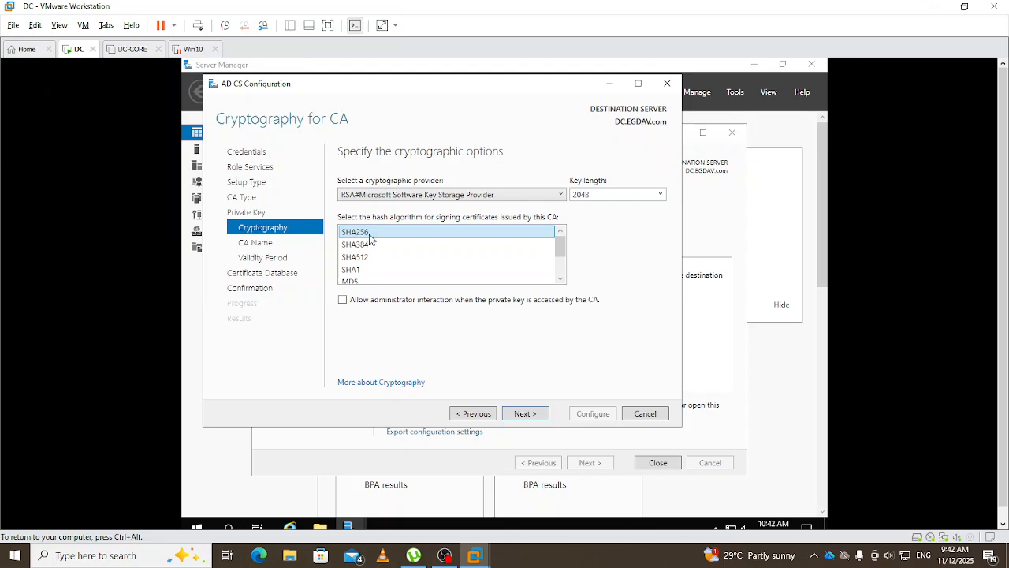
pyautogui.click(527, 417)
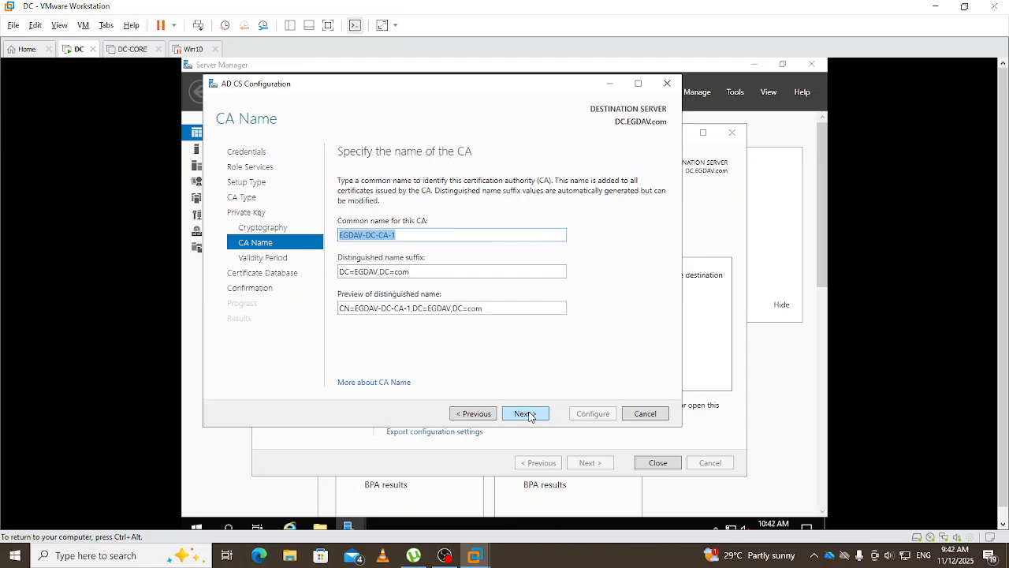
# - Keep CA name EGDAV-DC-CA-1, 5-year validity and default CertLog database paths, reaching Confirmation
pyautogui.click(525, 413)
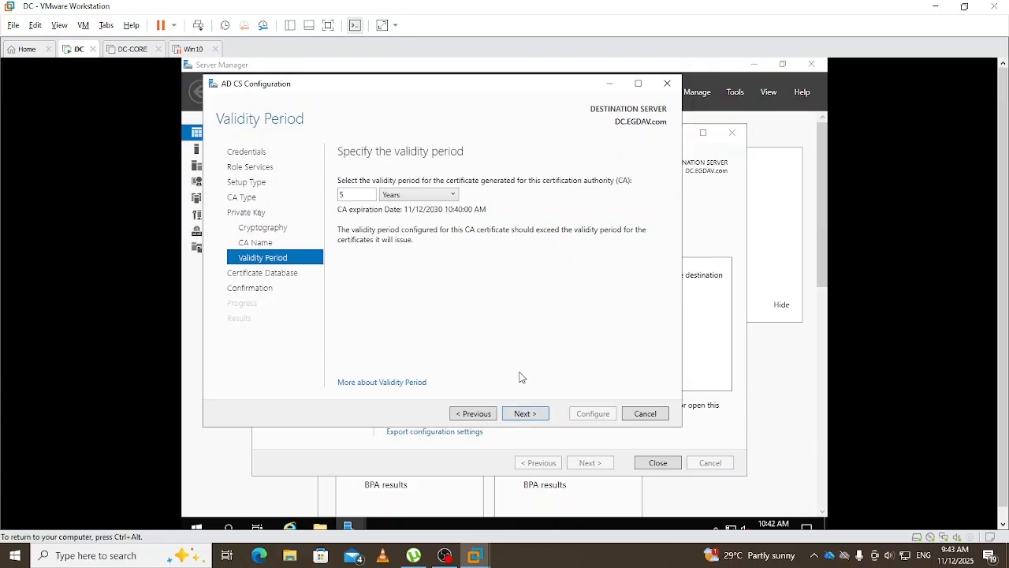
pyautogui.click(524, 414)
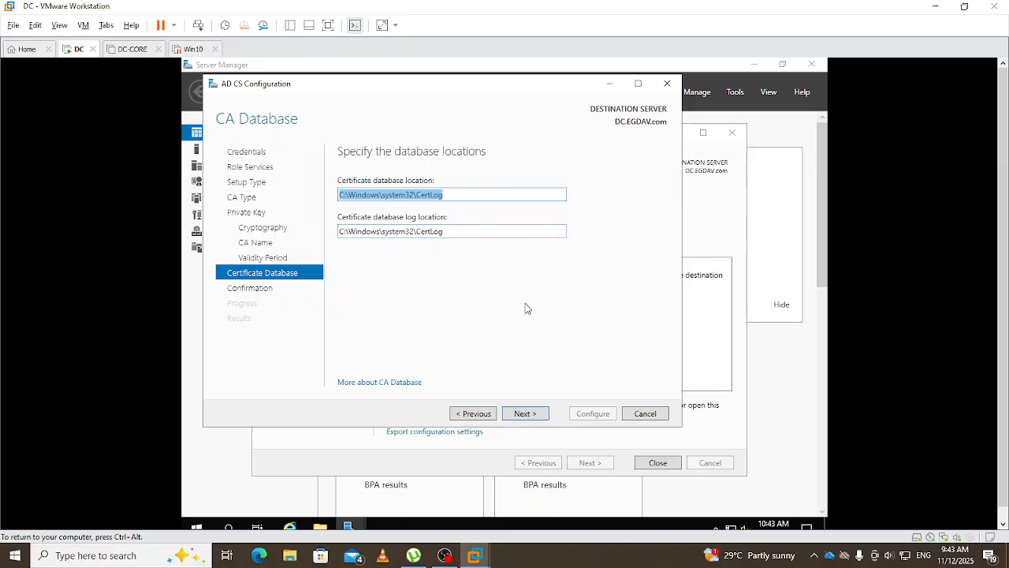
pyautogui.click(530, 415)
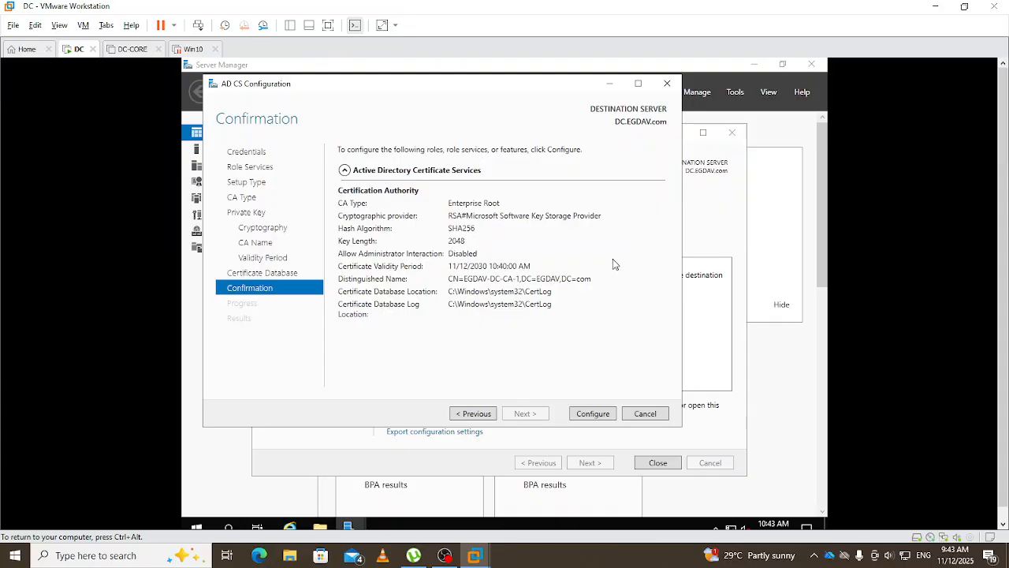
# - Configure the Enterprise Root CA and close the wizard after Configuration succeeded appears
pyautogui.click(593, 416)
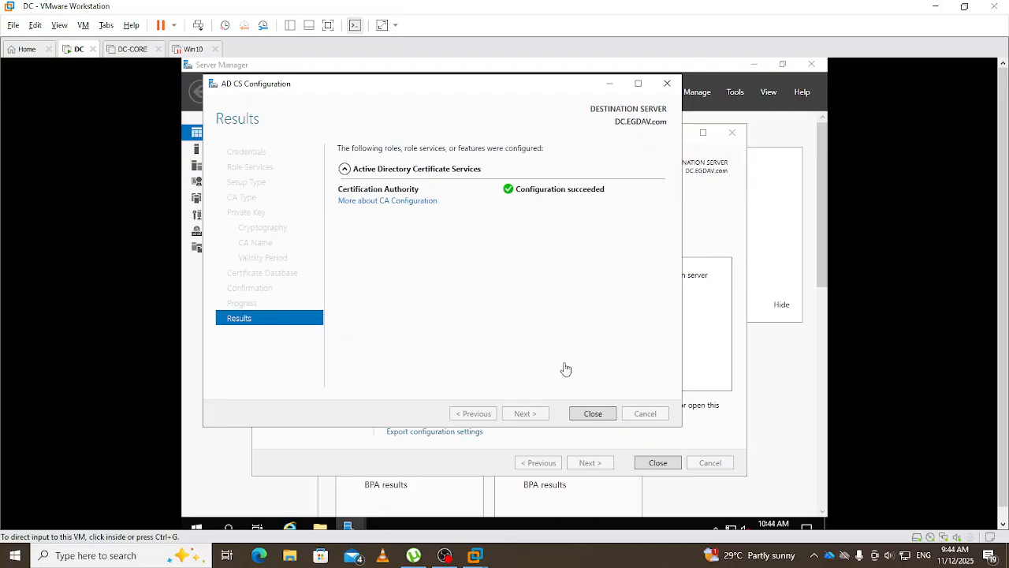
pyautogui.click(557, 339)
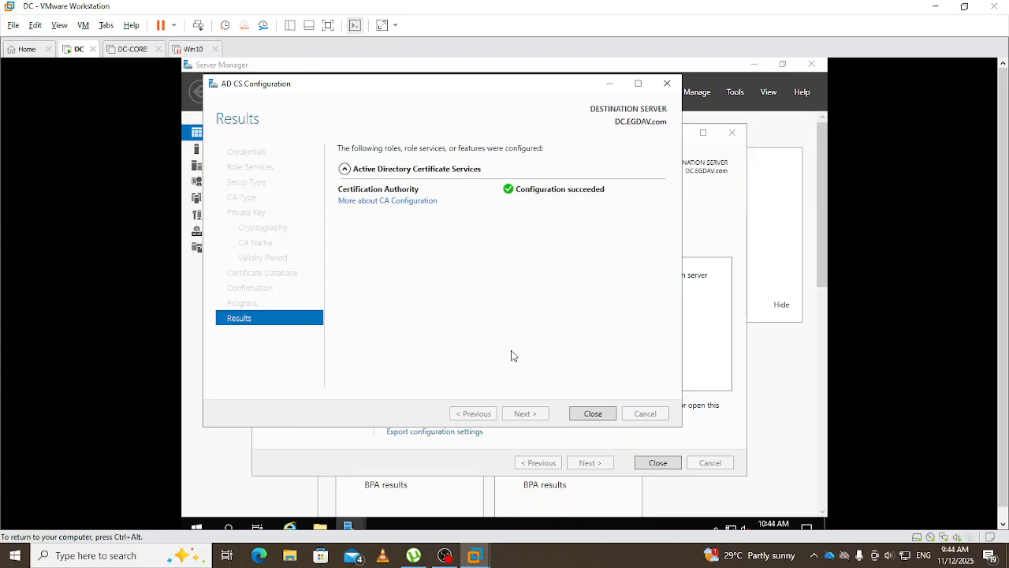
pyautogui.click(593, 414)
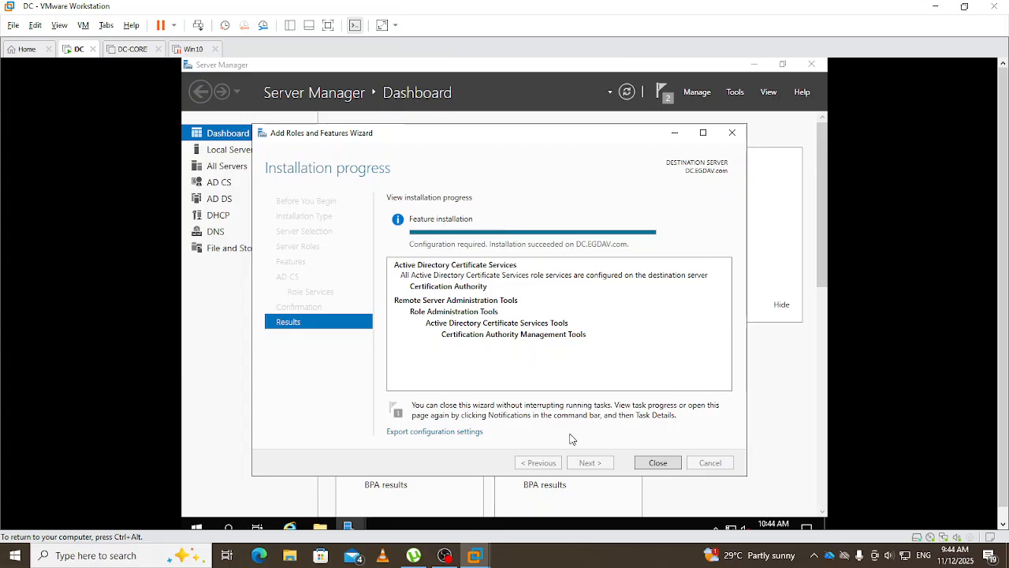
# - Close the finished Add Roles and Features Wizard and bring up the Tools menu
pyautogui.click(657, 463)
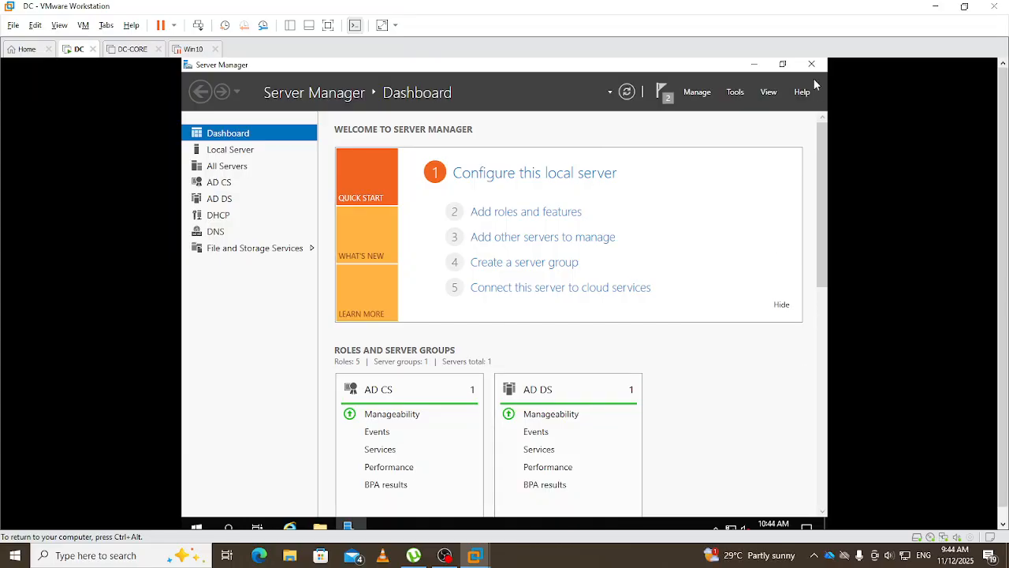
pyautogui.click(735, 93)
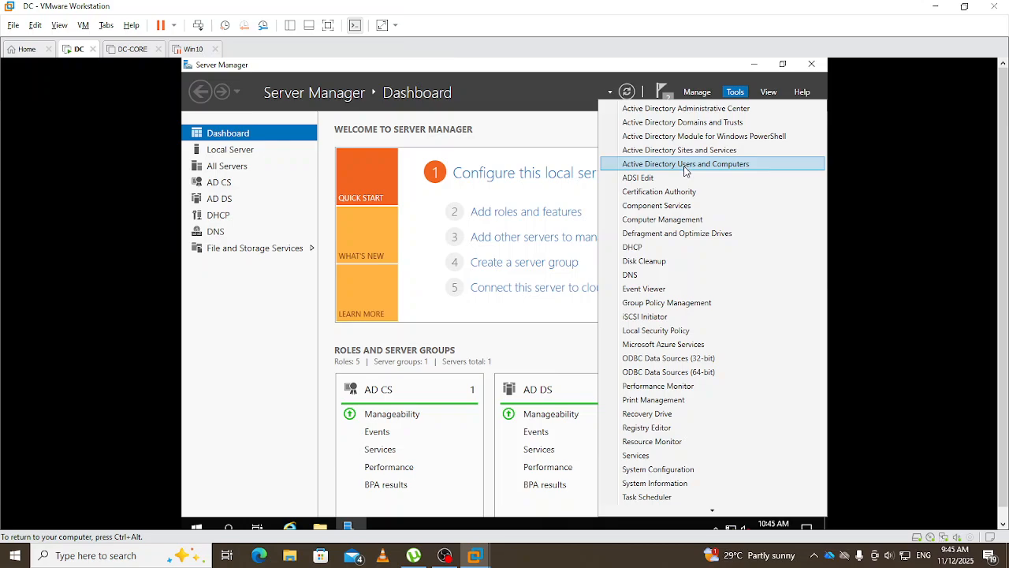
# - Launch Group Policy Management and expand Forest, Domains, EGDAV.com and EG-OU to EG-Computers
pyautogui.click(675, 306)
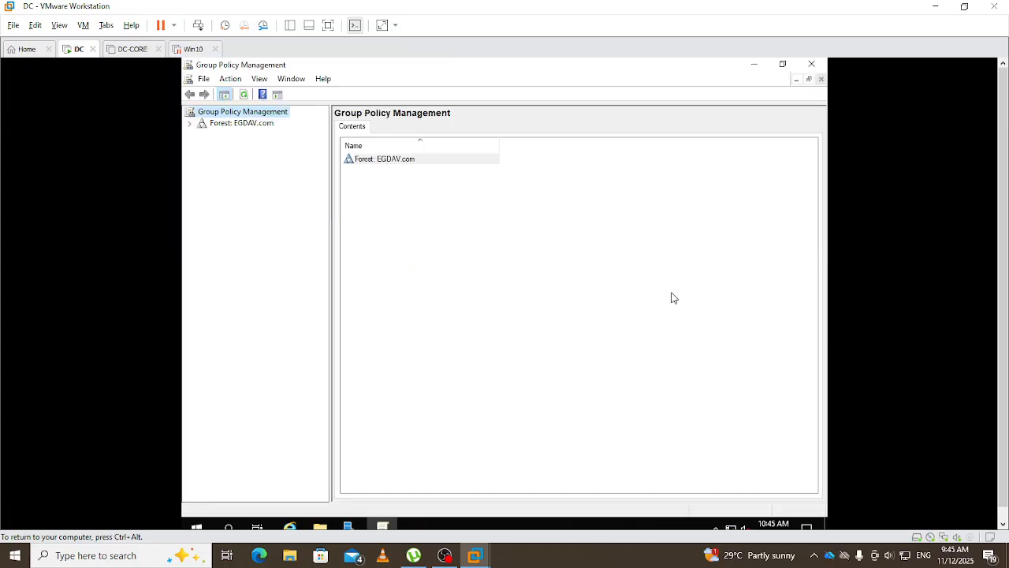
pyautogui.click(190, 124)
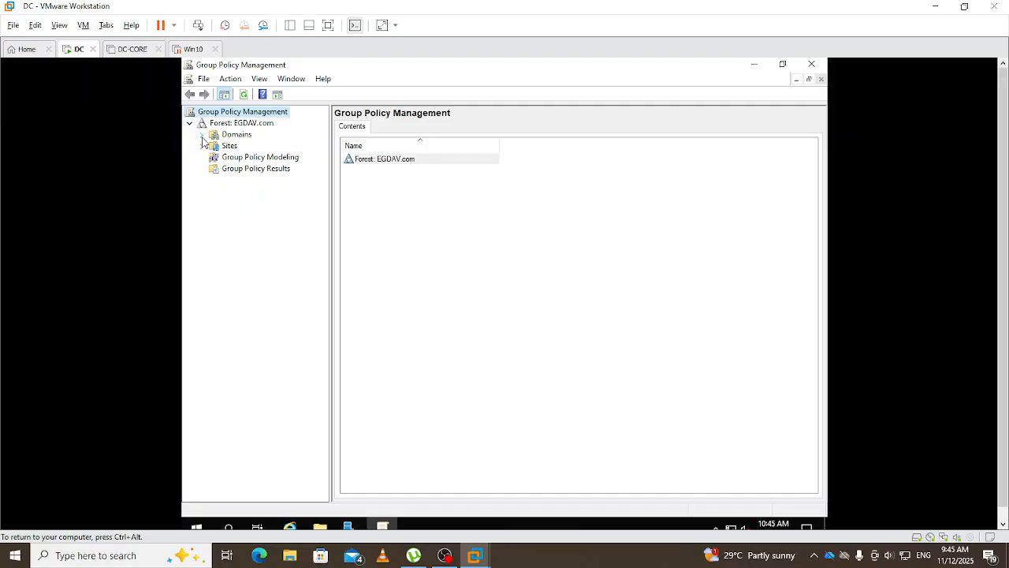
pyautogui.click(202, 137)
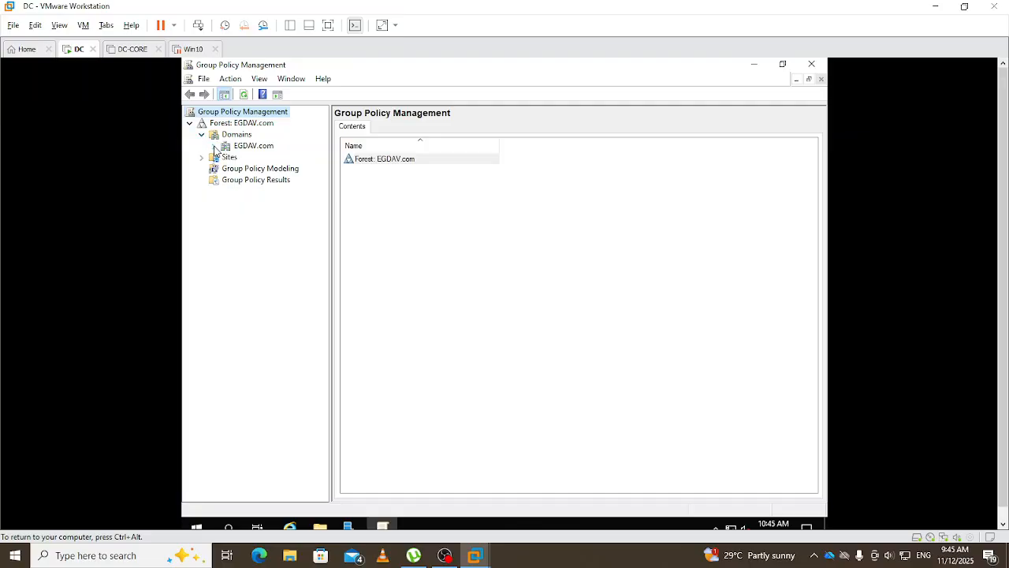
pyautogui.click(214, 147)
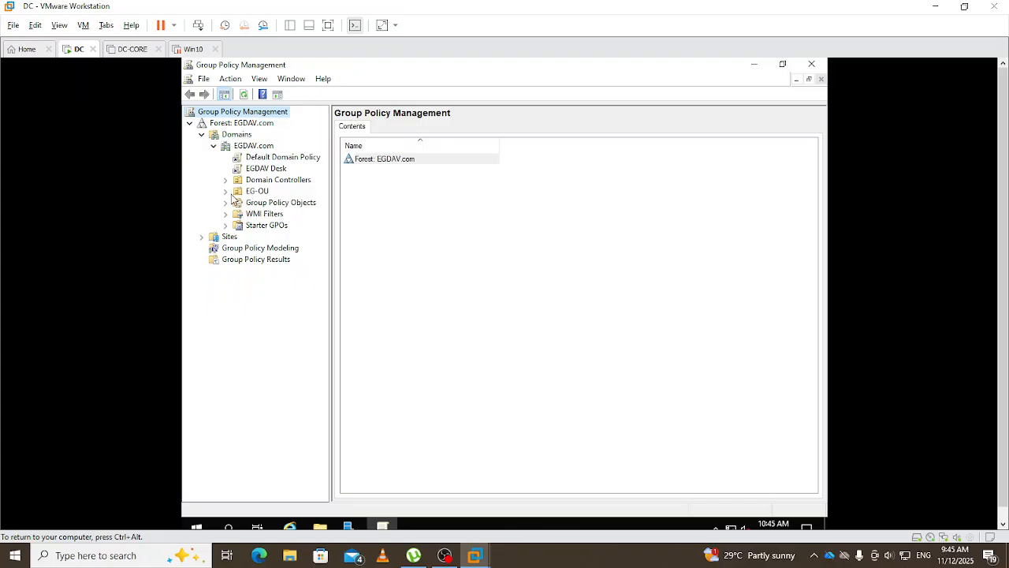
pyautogui.click(226, 193)
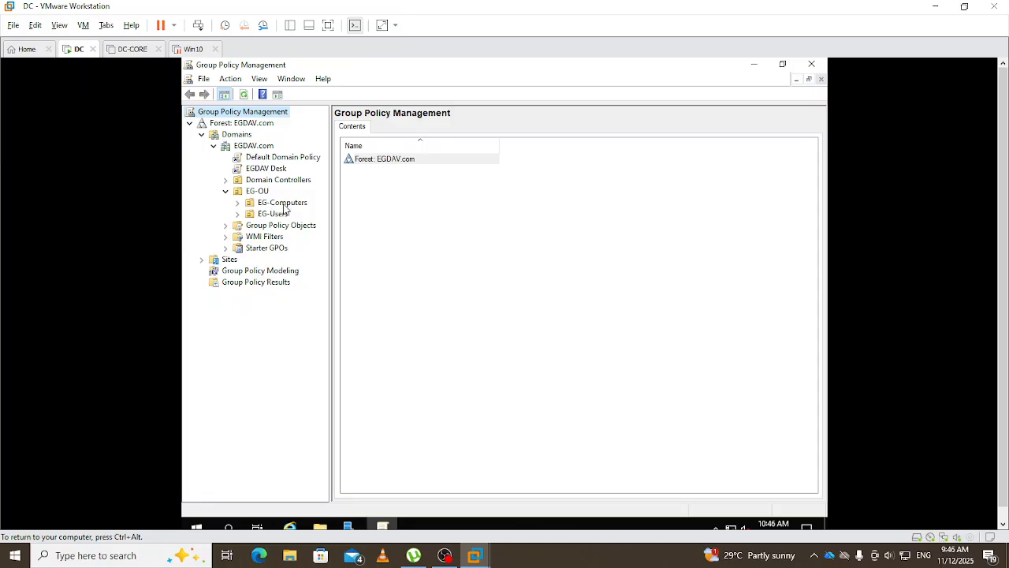
pyautogui.rightClick(282, 205)
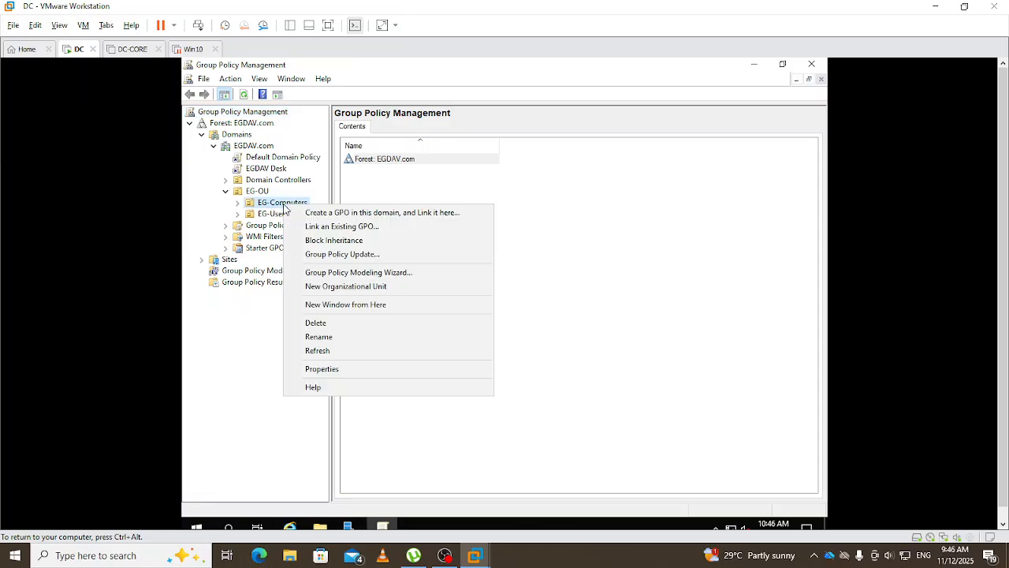
# - Create GPO EG-Com-CA-GPO linked to EG-Computers and expand the unit to show it
pyautogui.click(326, 213)
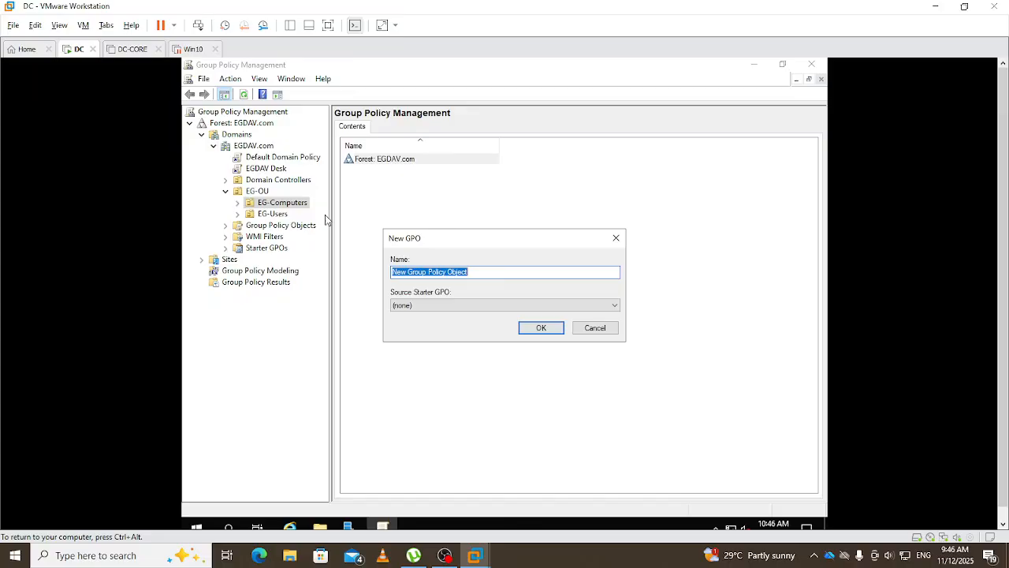
pyautogui.write('EG')
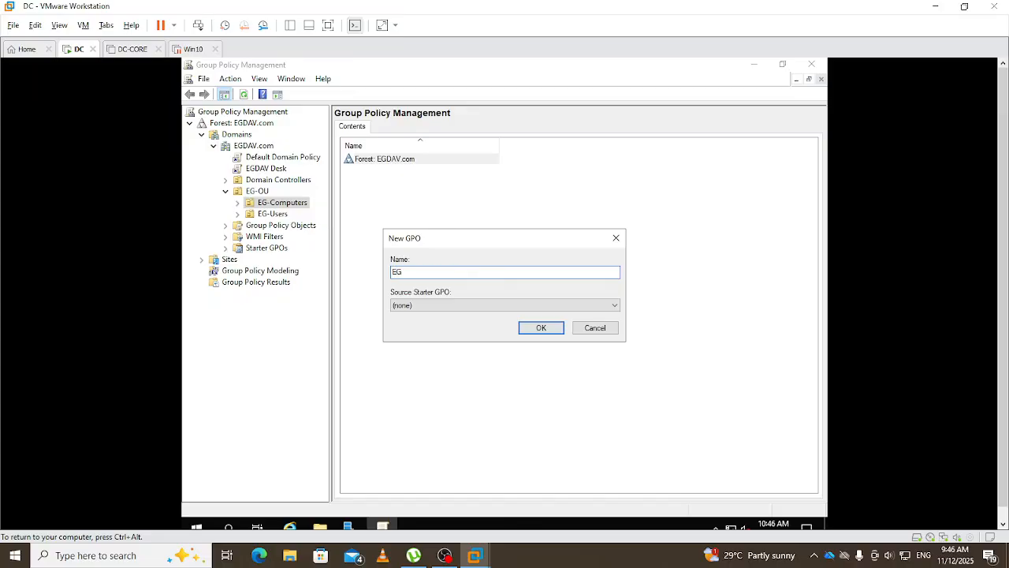
pyautogui.write('-Com-CA-GPO')
pyautogui.click(541, 329)
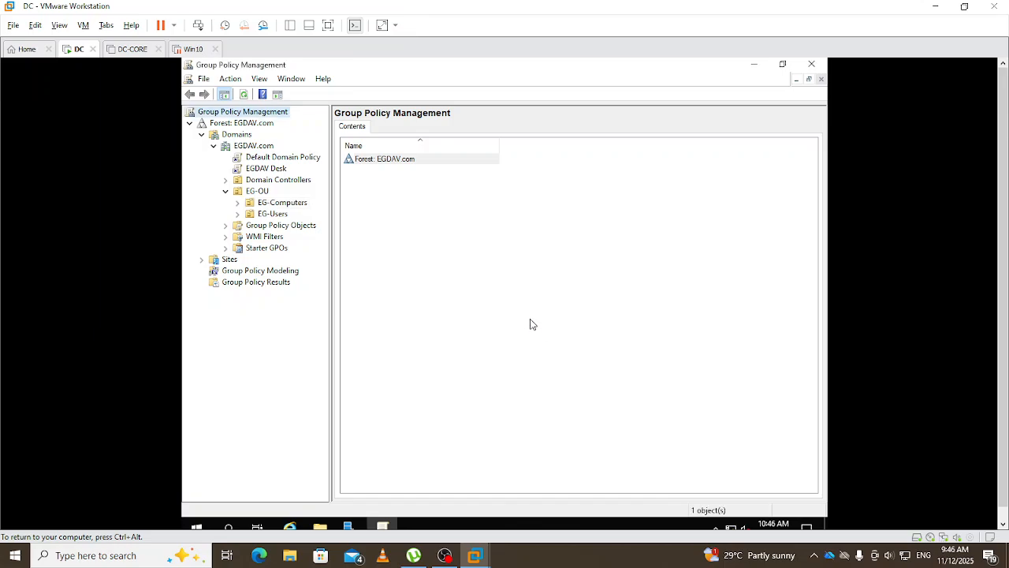
pyautogui.click(238, 203)
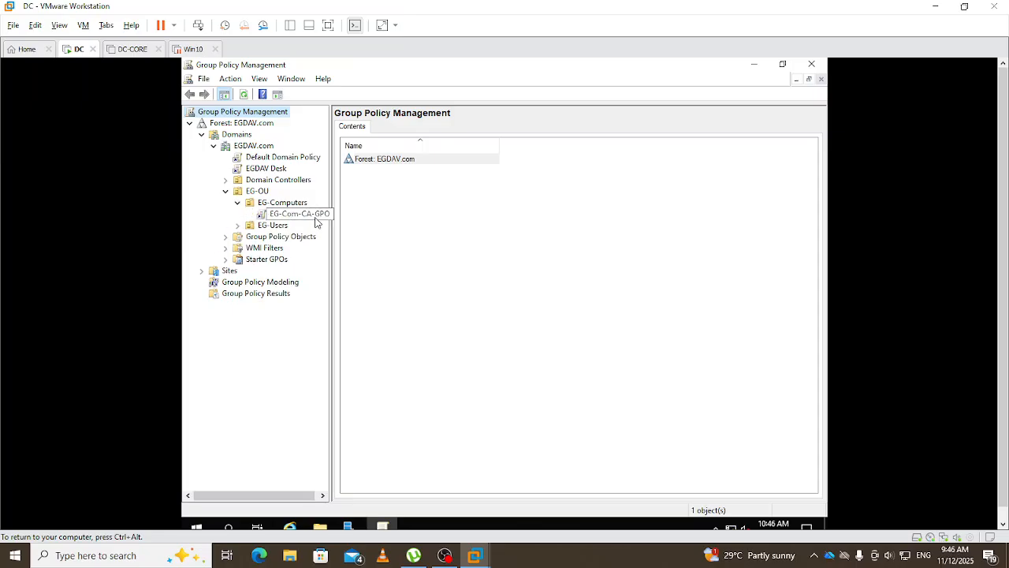
# - Create GPO EG-US-CA-GPO linked to EG-Users and expand the unit to show it
pyautogui.rightClick(272, 226)
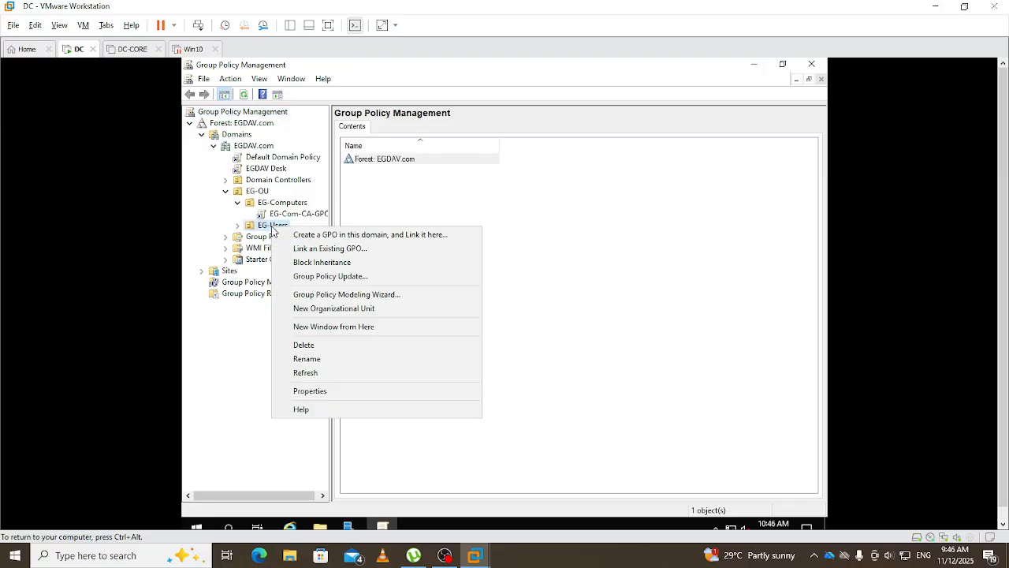
pyautogui.click(335, 236)
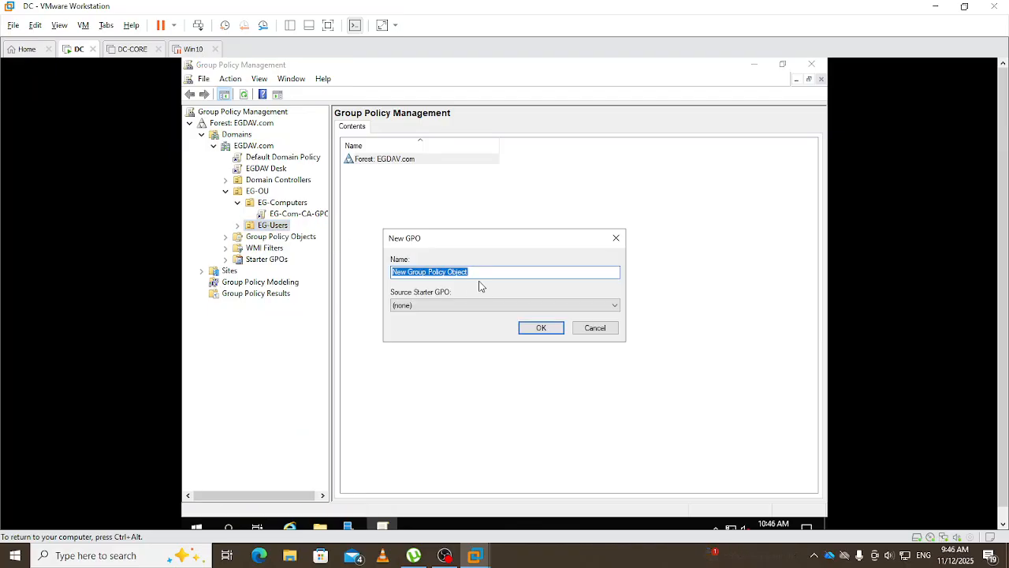
pyautogui.write('EG')
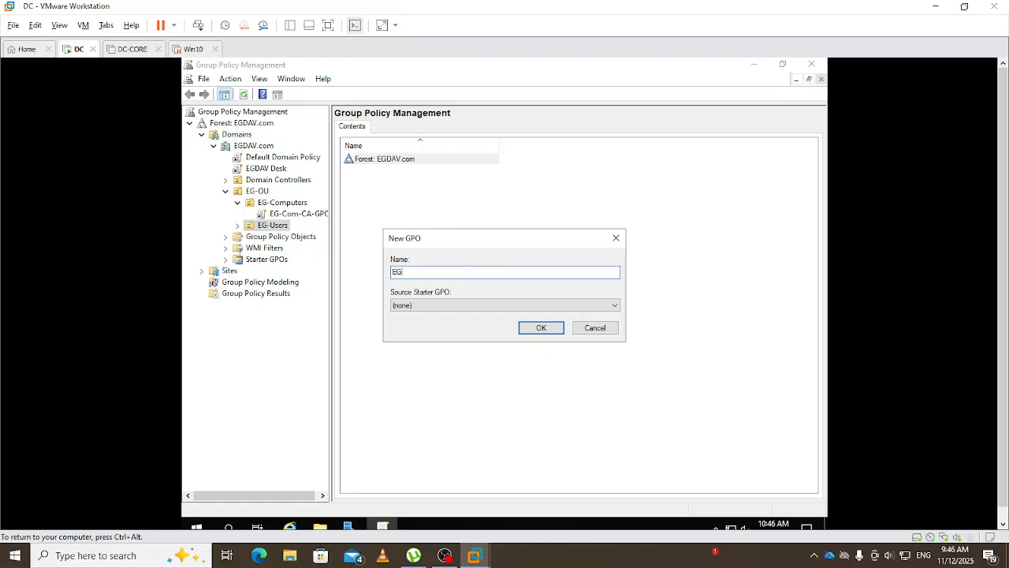
pyautogui.write('-US')
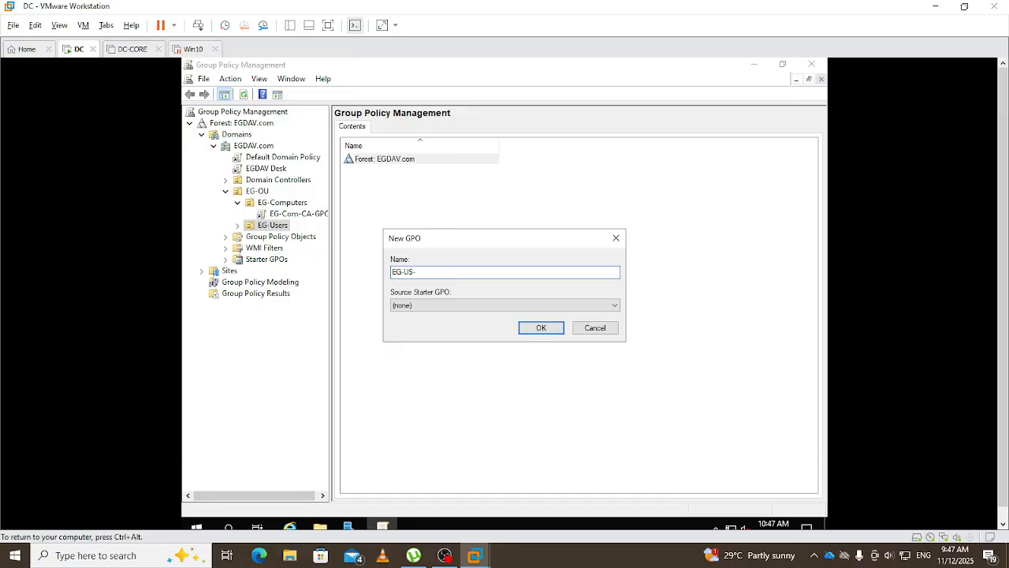
pyautogui.write('-CA-GPO')
pyautogui.click(541, 330)
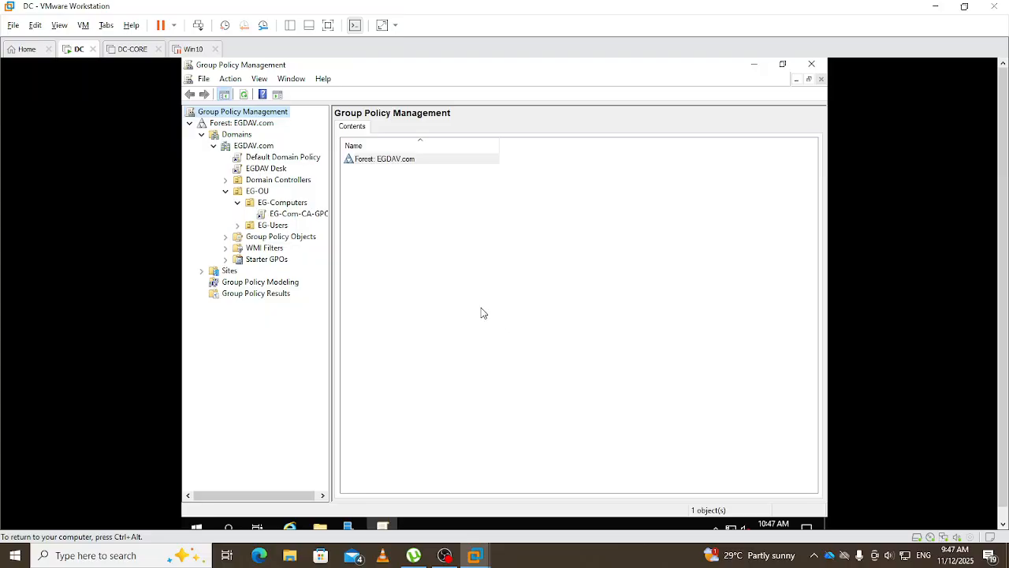
pyautogui.click(237, 226)
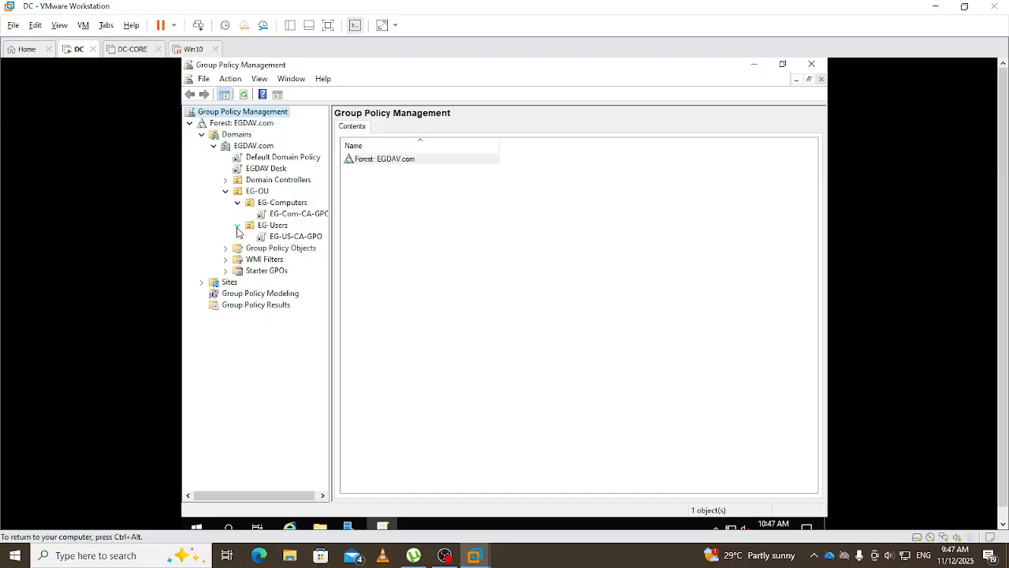
# - Edit EG-Com-CA-GPO and navigate Computer Policies > Windows Settings > Security Settings to Public Key Policies
pyautogui.rightClick(300, 220)
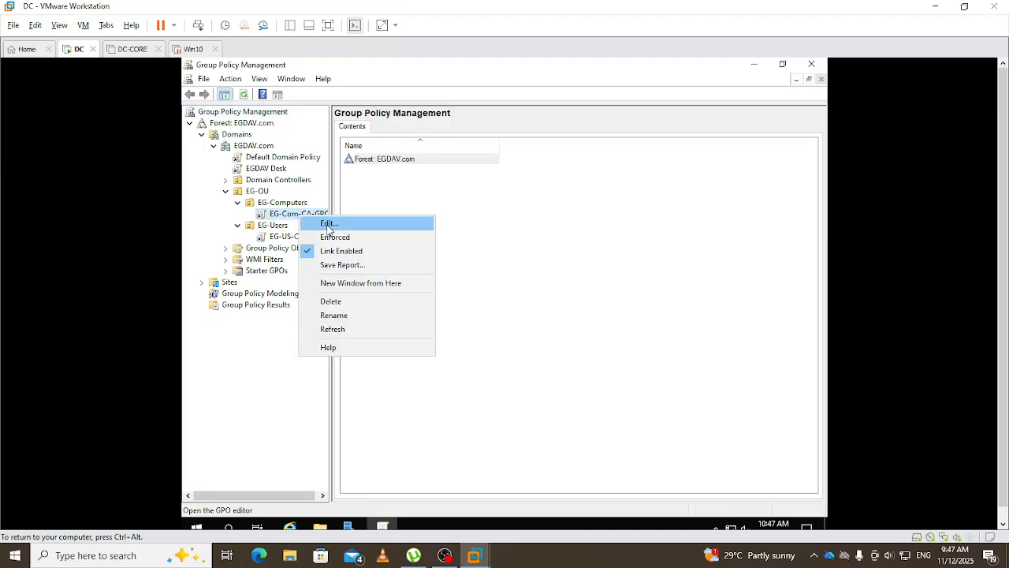
pyautogui.click(330, 224)
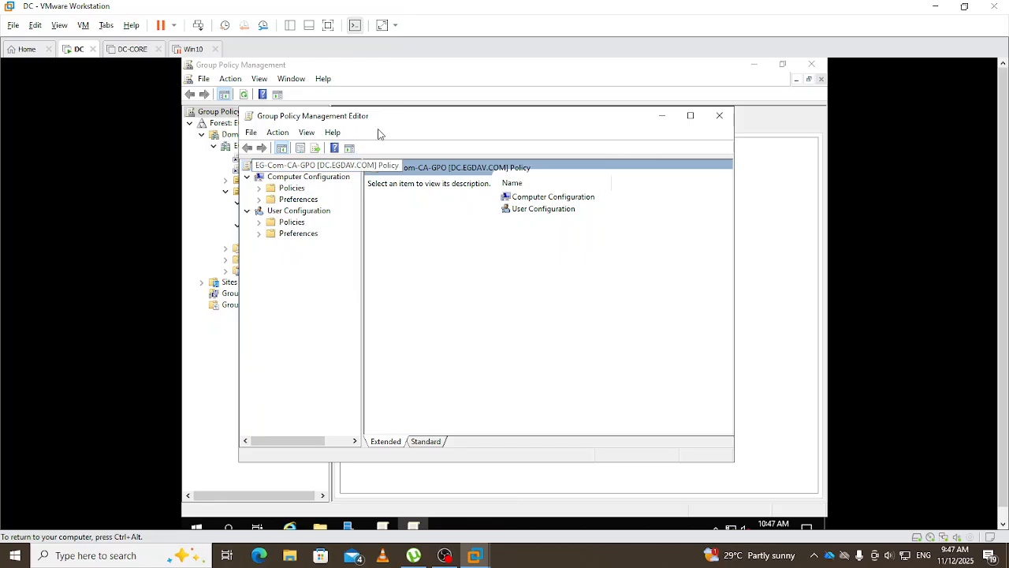
pyautogui.moveTo(472, 120); pyautogui.dragTo(522, 122)
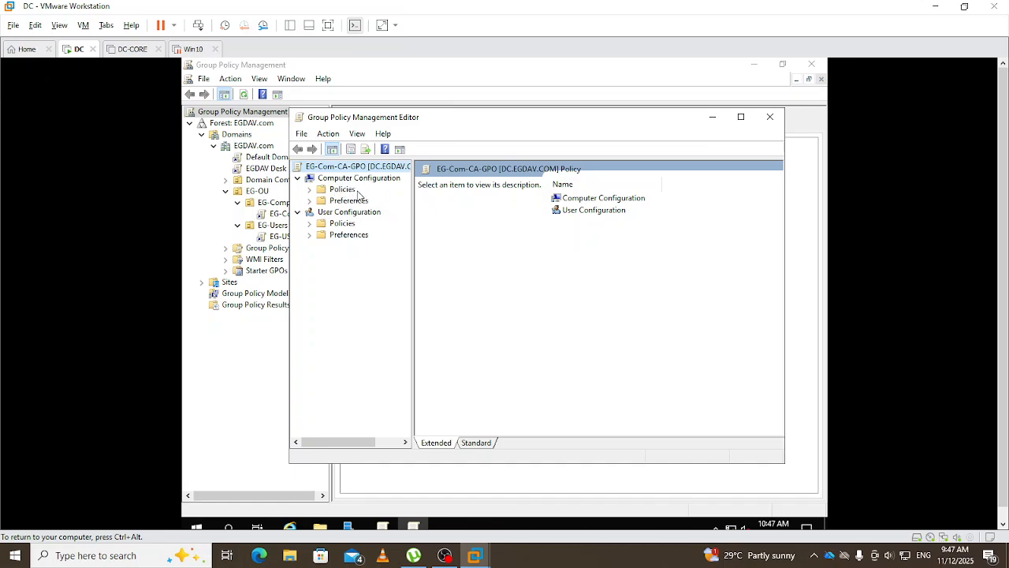
pyautogui.click(311, 190)
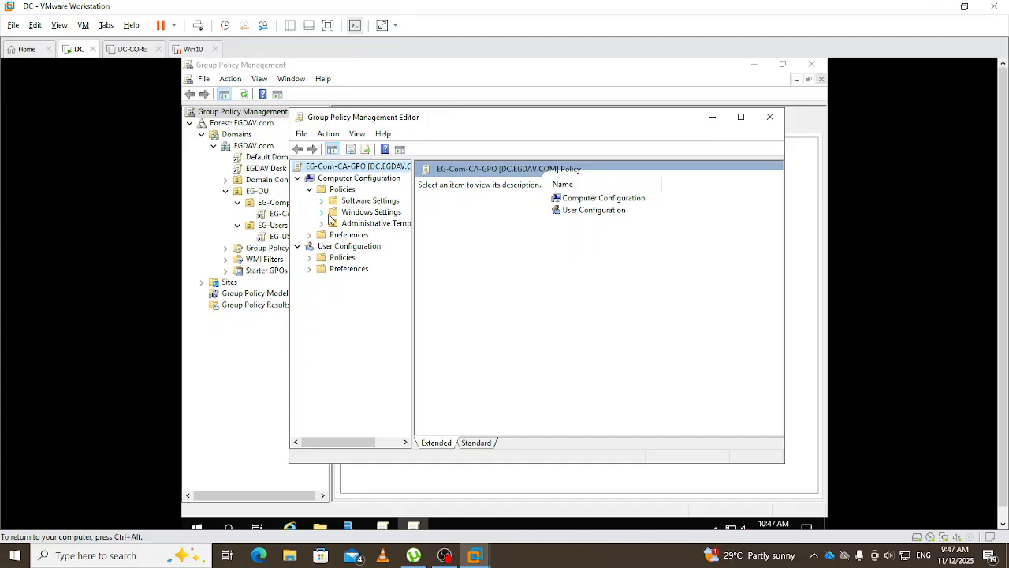
pyautogui.click(321, 213)
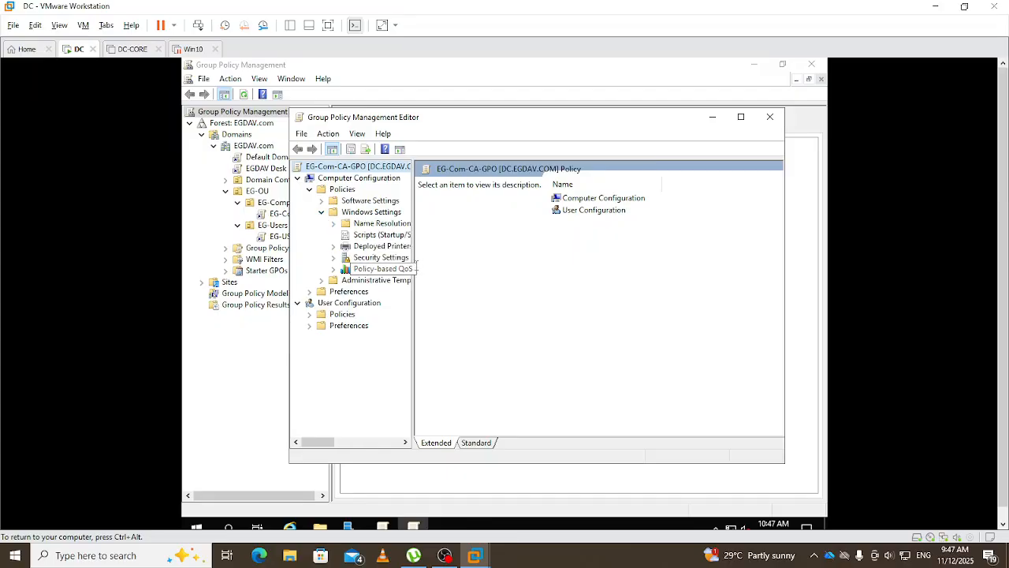
pyautogui.moveTo(414, 292); pyautogui.dragTo(432, 295)
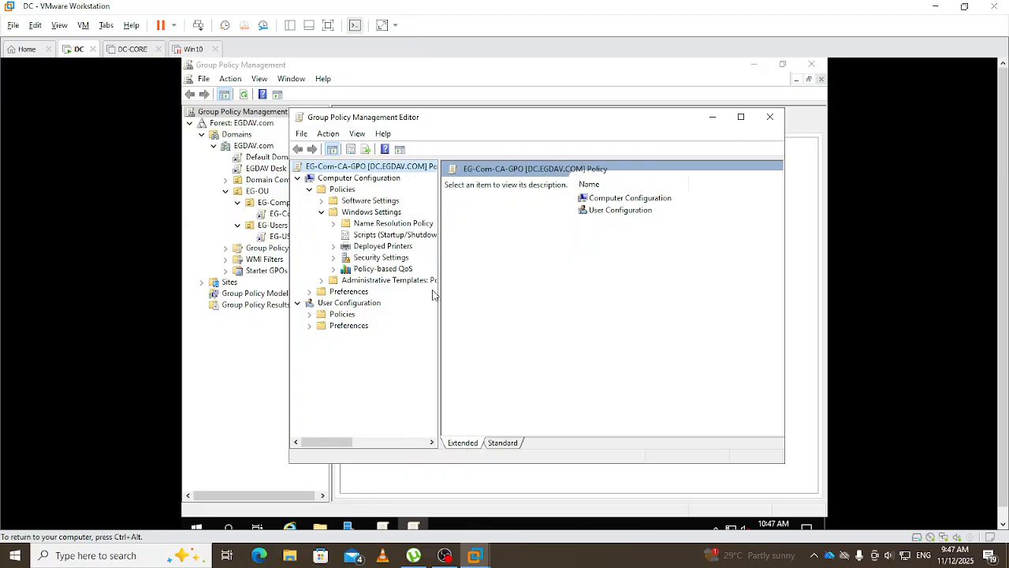
pyautogui.click(337, 260)
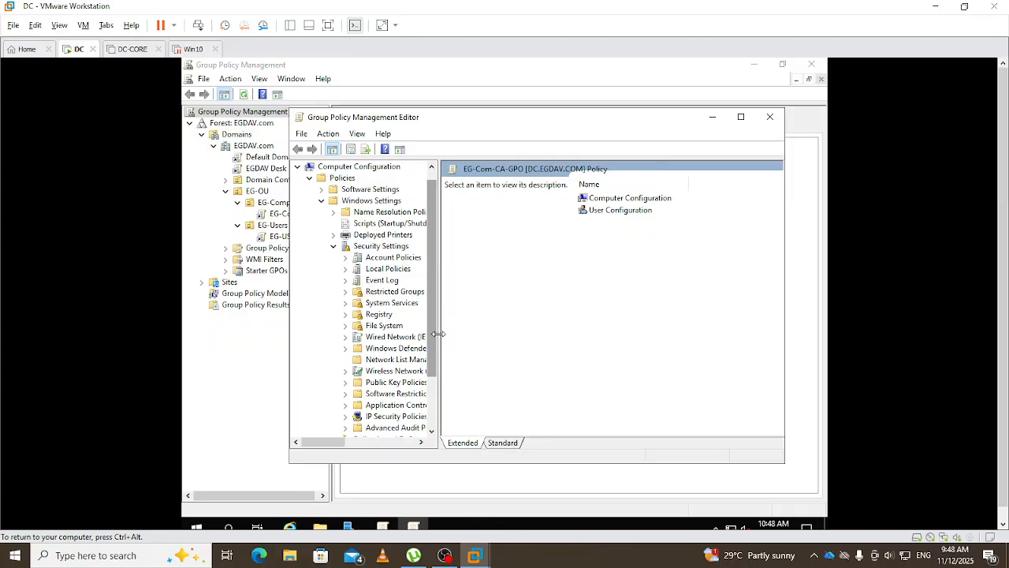
pyautogui.moveTo(436, 334); pyautogui.dragTo(466, 333)
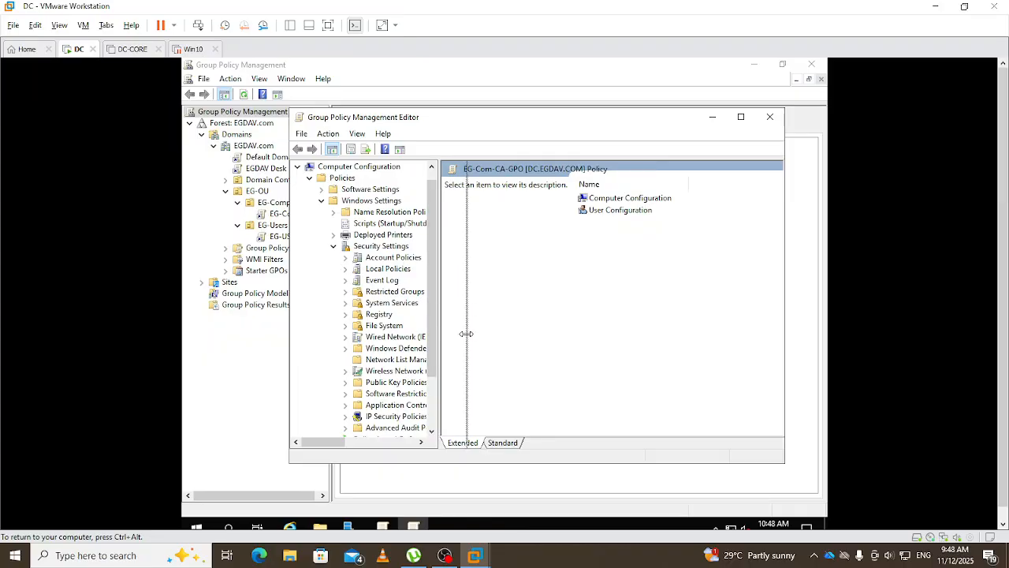
pyautogui.click(741, 117)
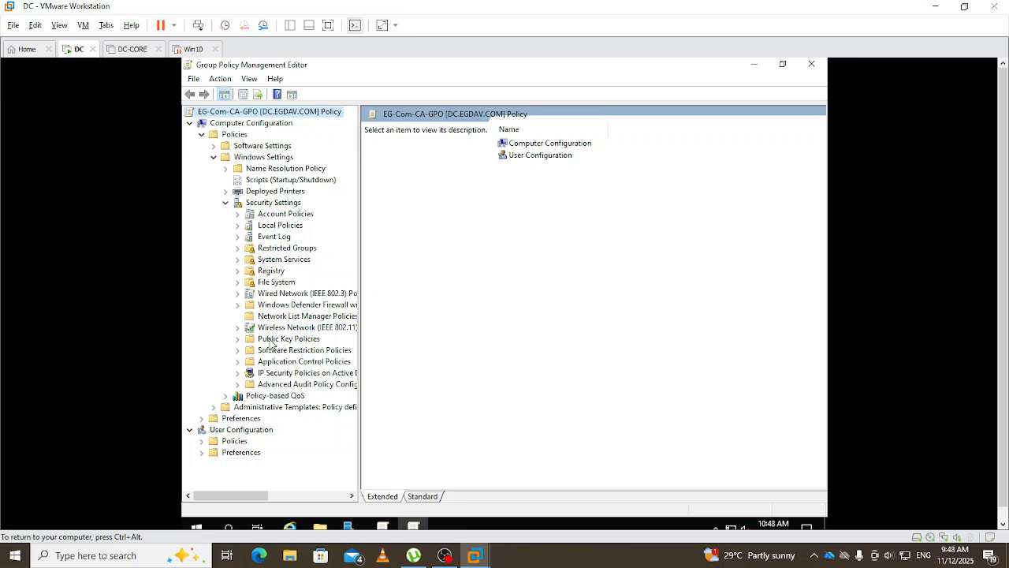
pyautogui.click(270, 342)
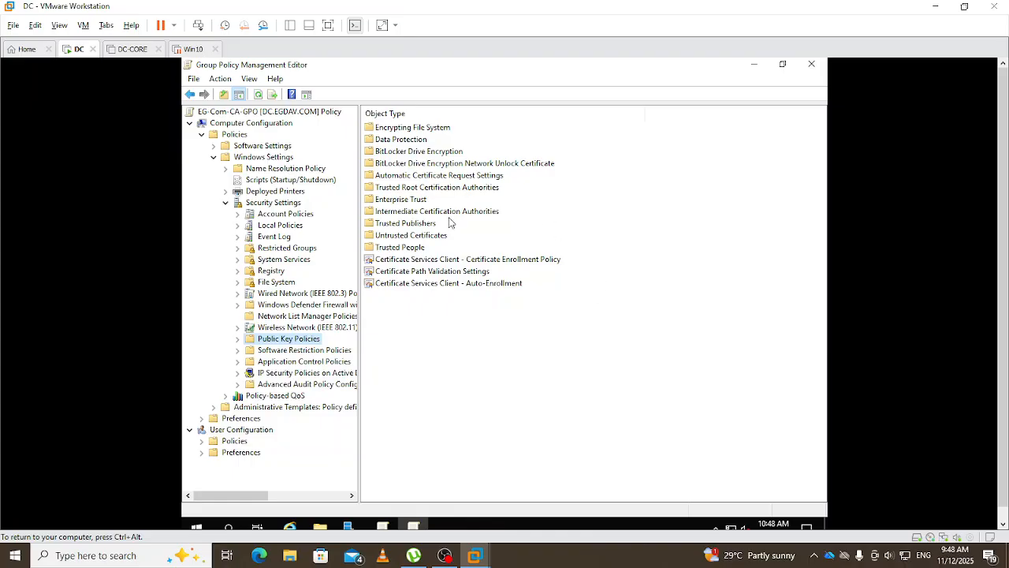
# - Set EG-Com-CA-GPO's Auto-Enrollment to Enabled with expired-certificate renewal ticked, and apply it
pyautogui.doubleClick(434, 284)
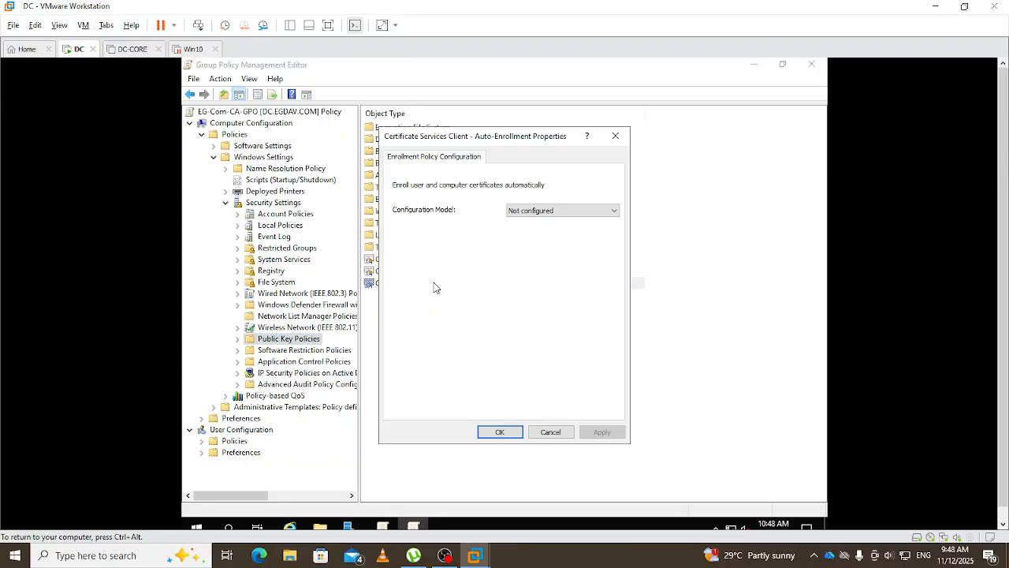
pyautogui.click(581, 212)
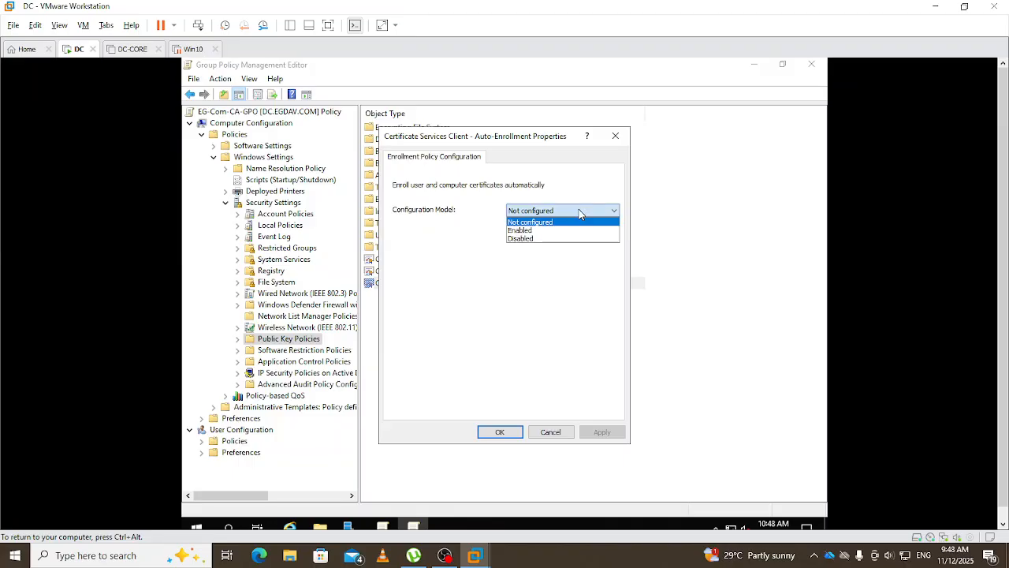
pyautogui.click(531, 231)
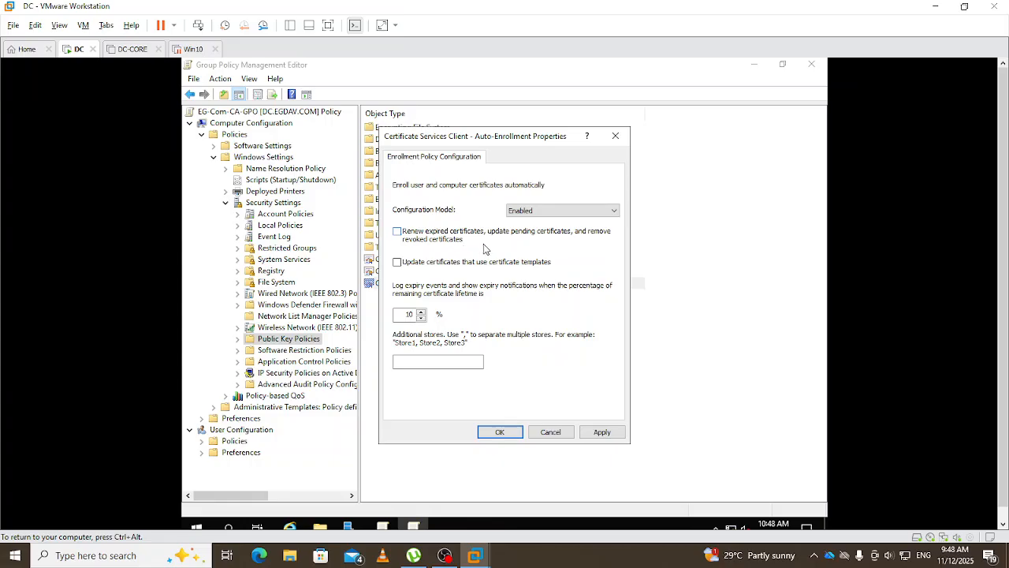
pyautogui.click(400, 233)
pyautogui.click(603, 433)
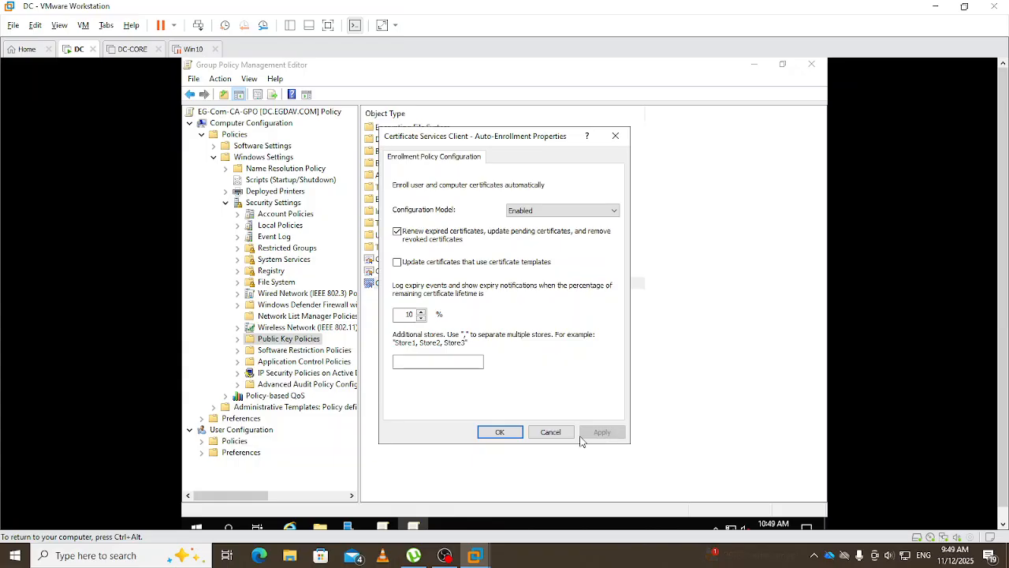
pyautogui.click(498, 434)
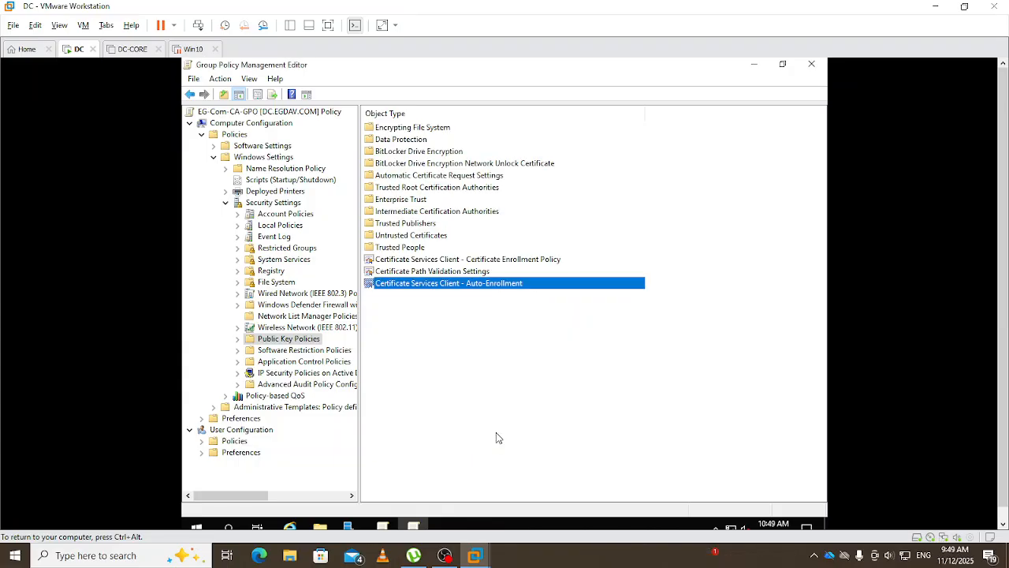
pyautogui.click(533, 400)
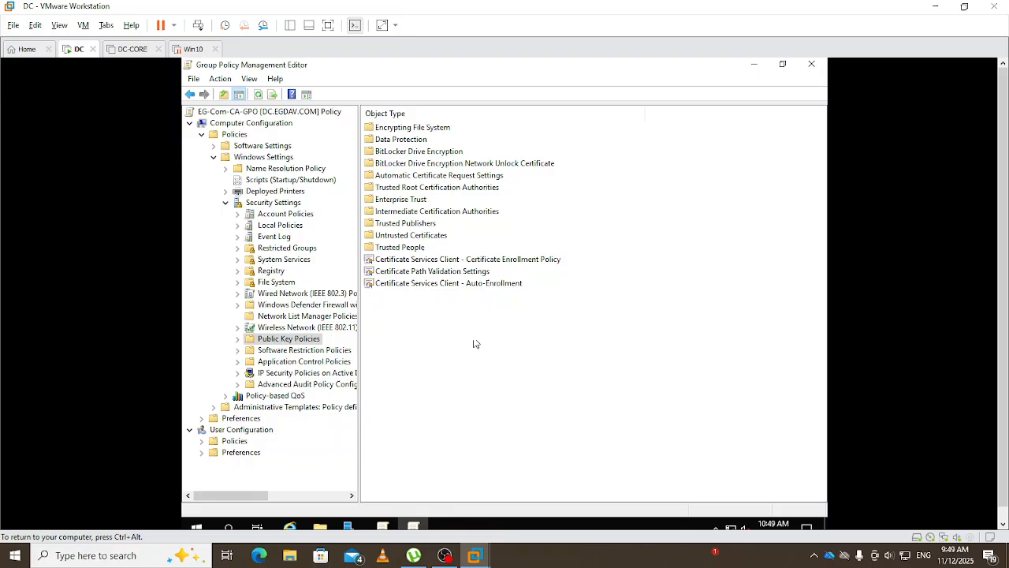
pyautogui.click(226, 205)
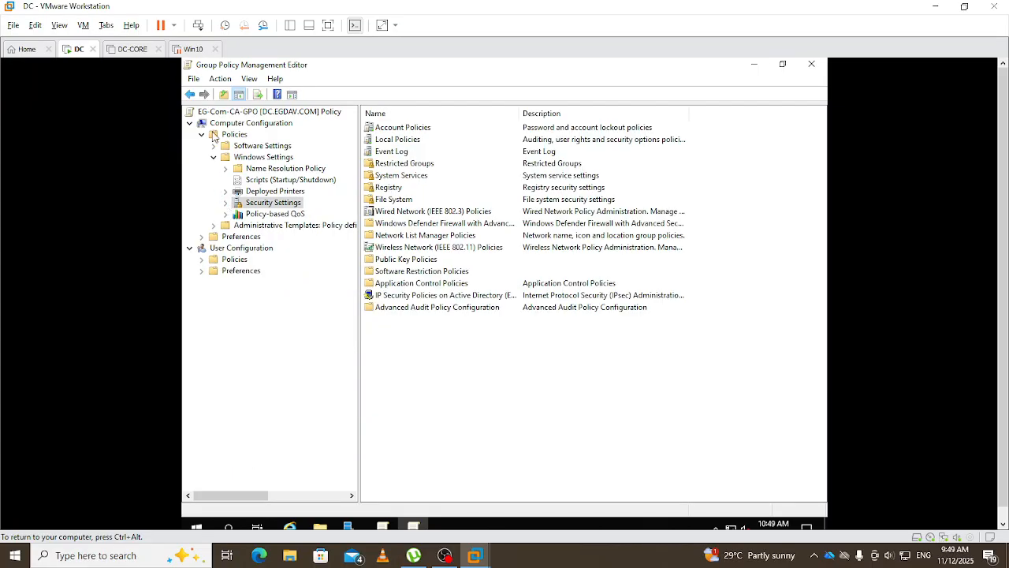
# - Edit EG-US-CA-GPO and navigate User Policies > Windows Settings > Security Settings to Public Key Policies
pyautogui.click(811, 65)
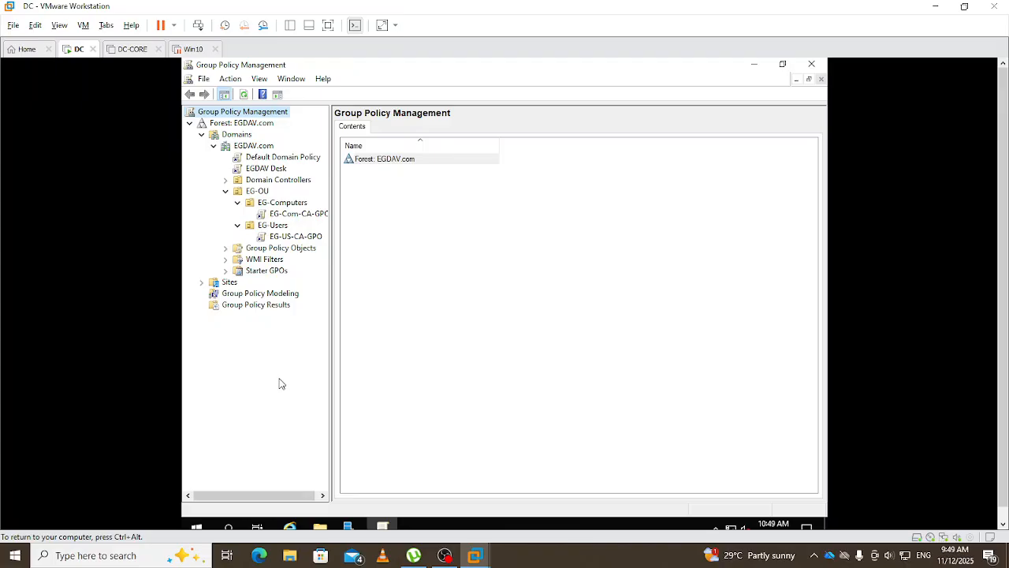
pyautogui.rightClick(308, 242)
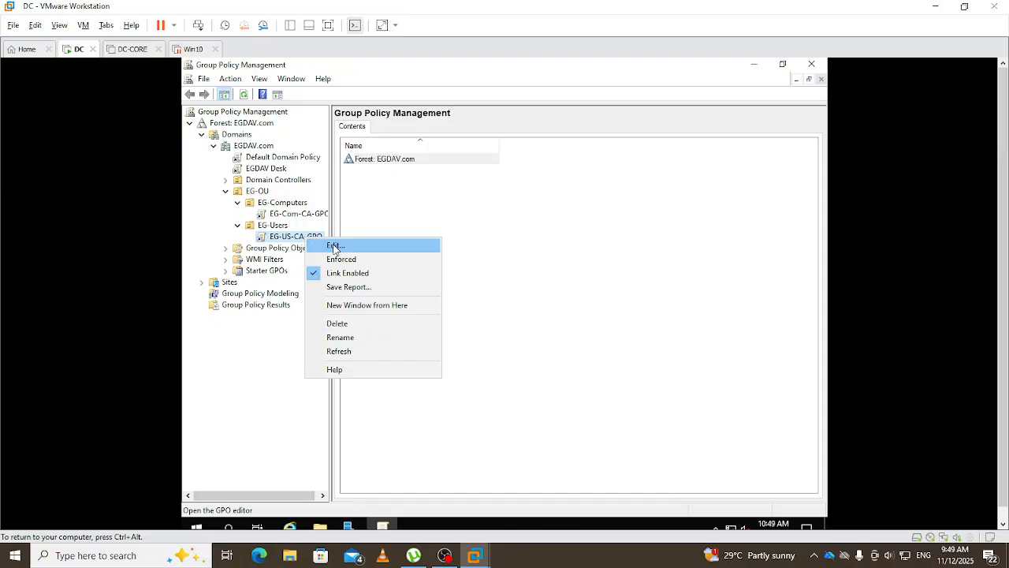
pyautogui.click(334, 247)
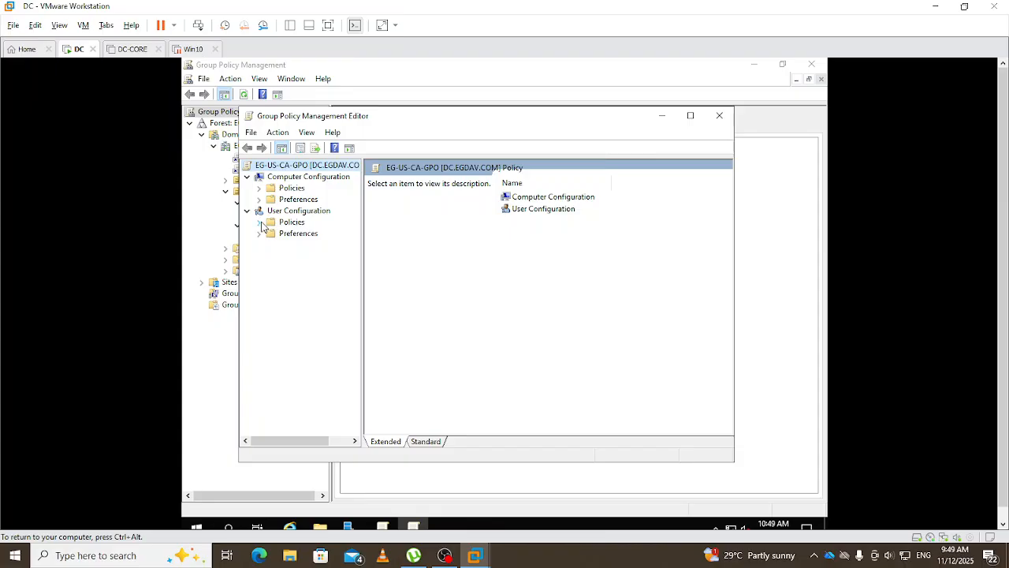
pyautogui.click(260, 222)
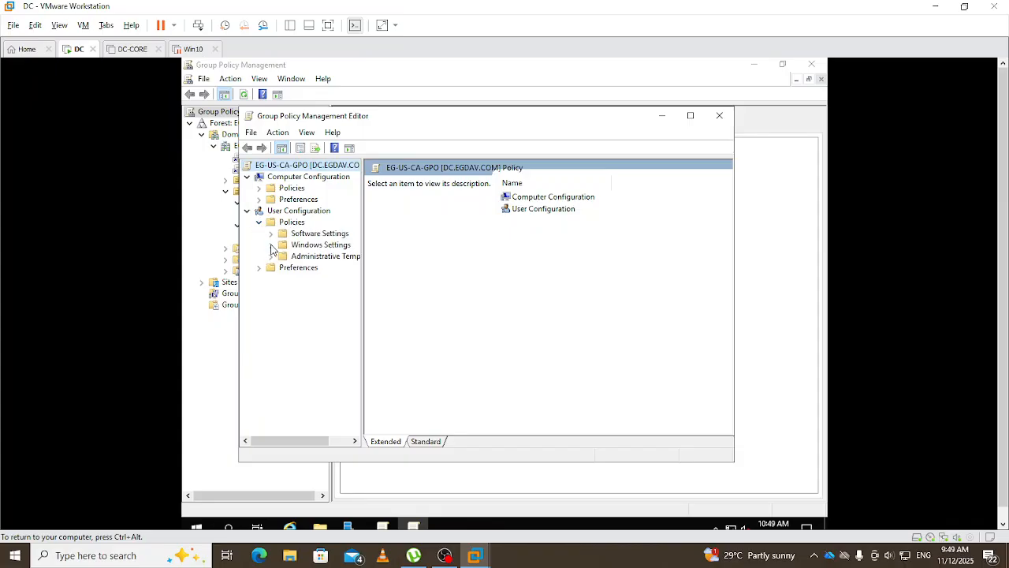
pyautogui.click(272, 245)
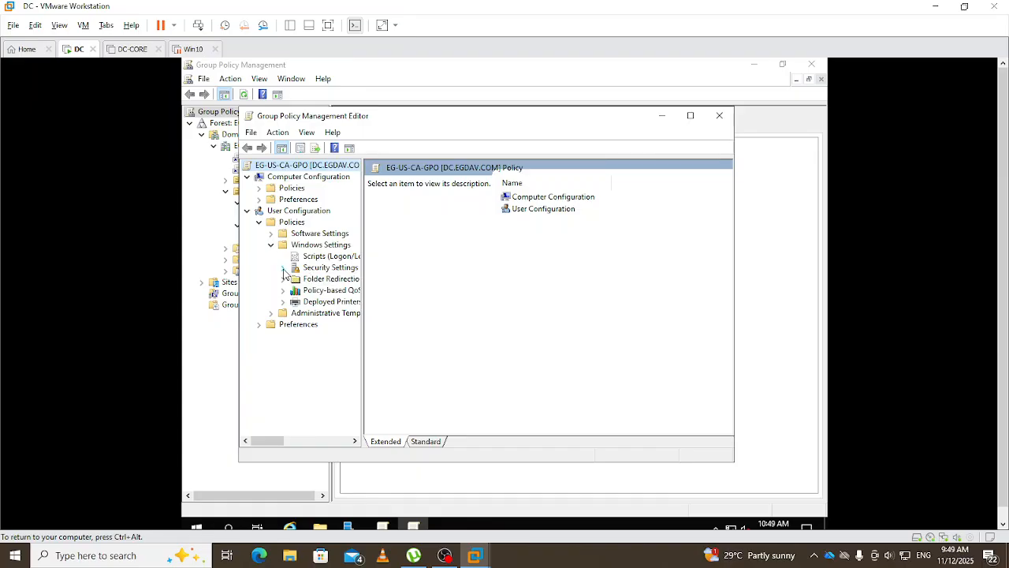
pyautogui.click(283, 268)
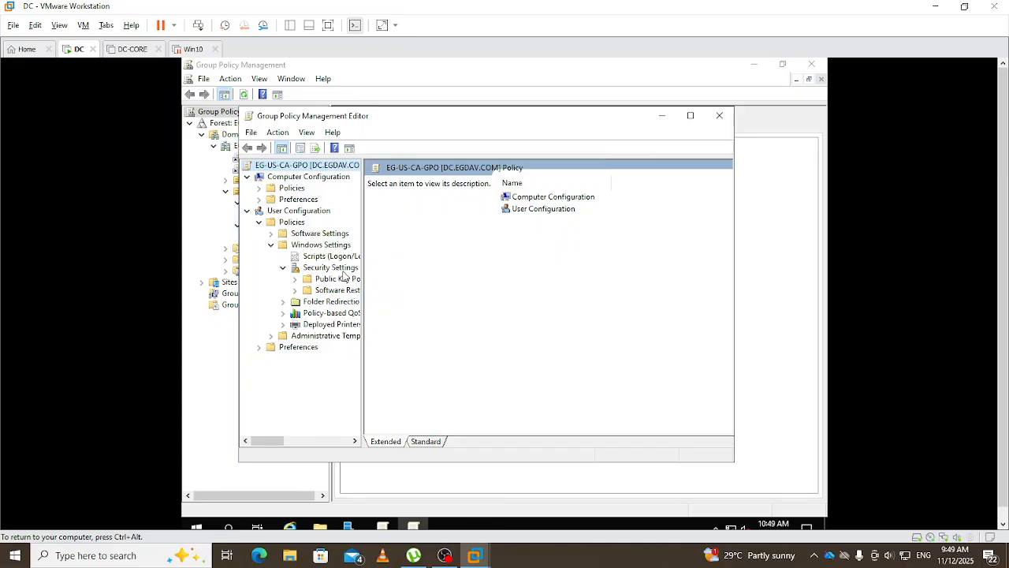
pyautogui.click(338, 281)
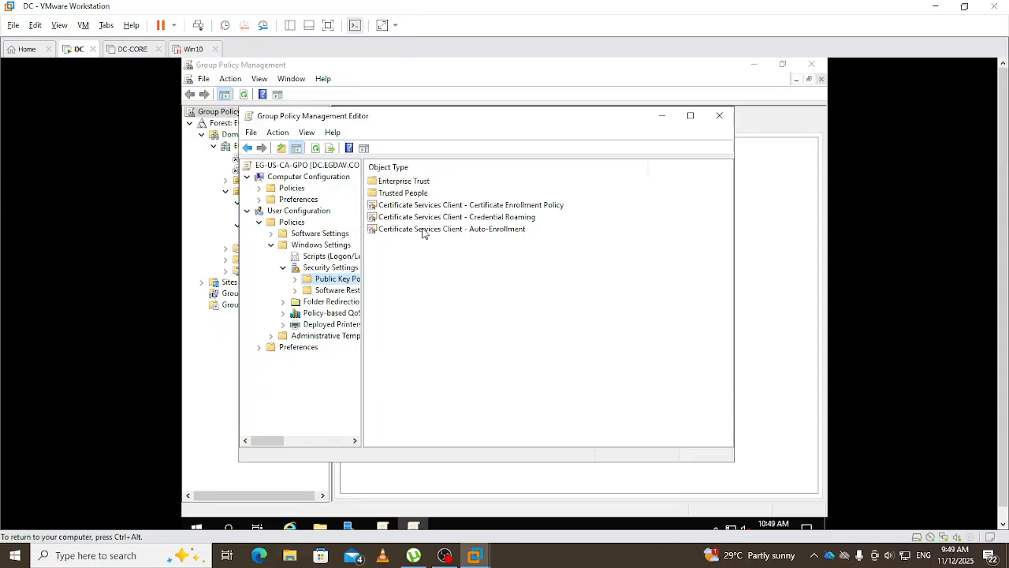
# - Set the user Auto-Enrollment to Enabled with expired-certificate renewal ticked, and apply it
pyautogui.doubleClick(423, 230)
pyautogui.click(540, 210)
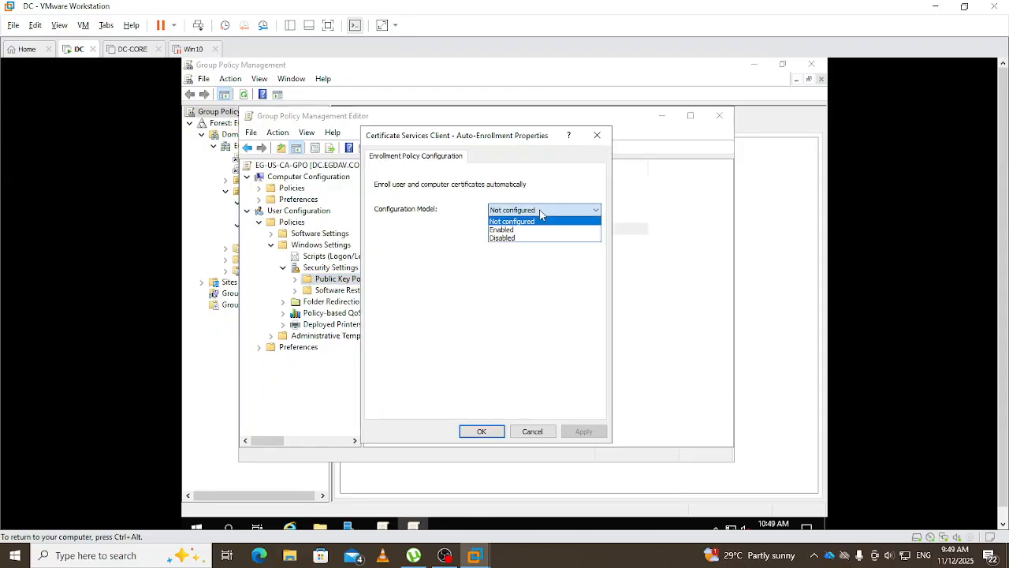
pyautogui.click(512, 230)
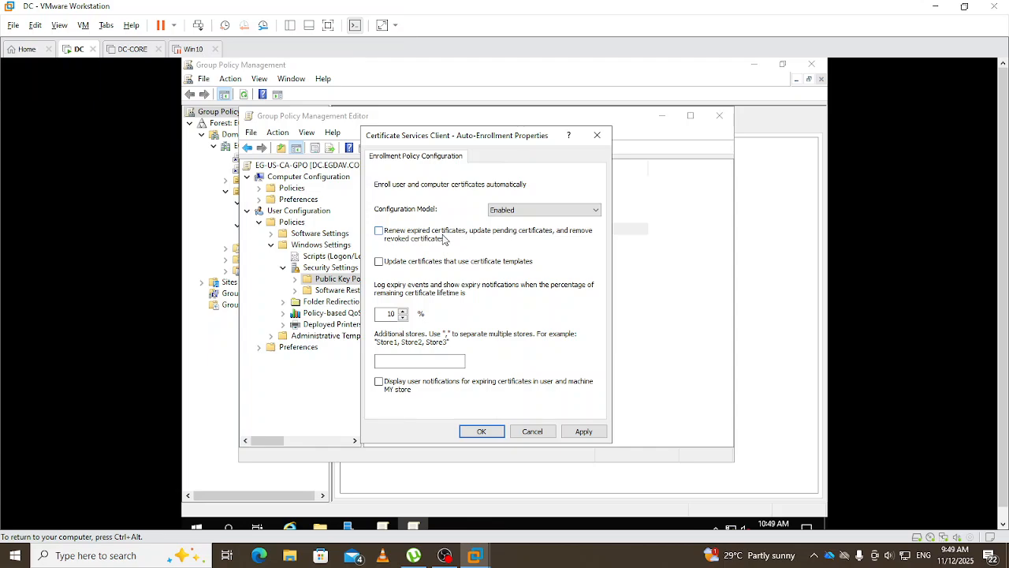
pyautogui.click(379, 230)
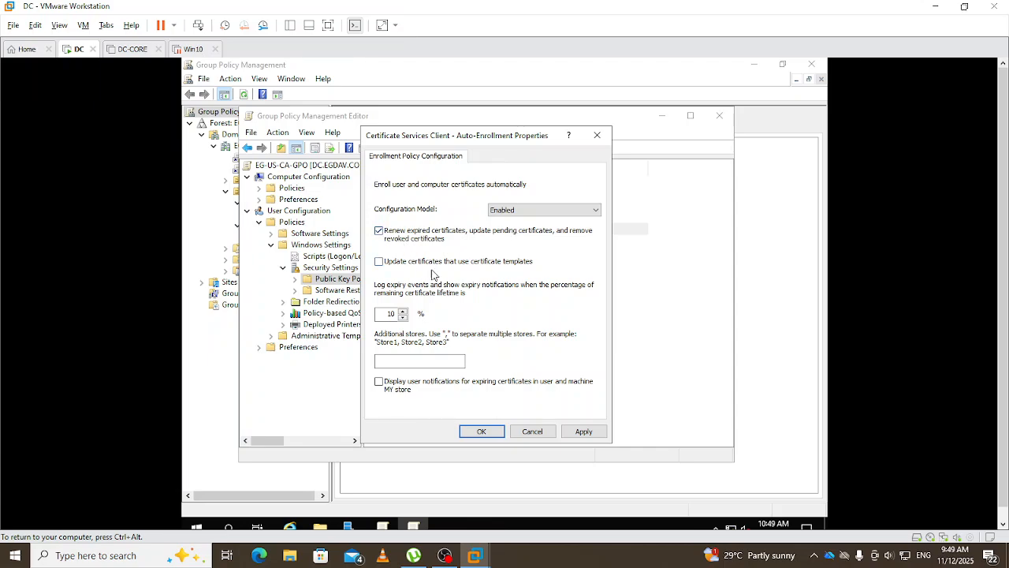
pyautogui.click(587, 434)
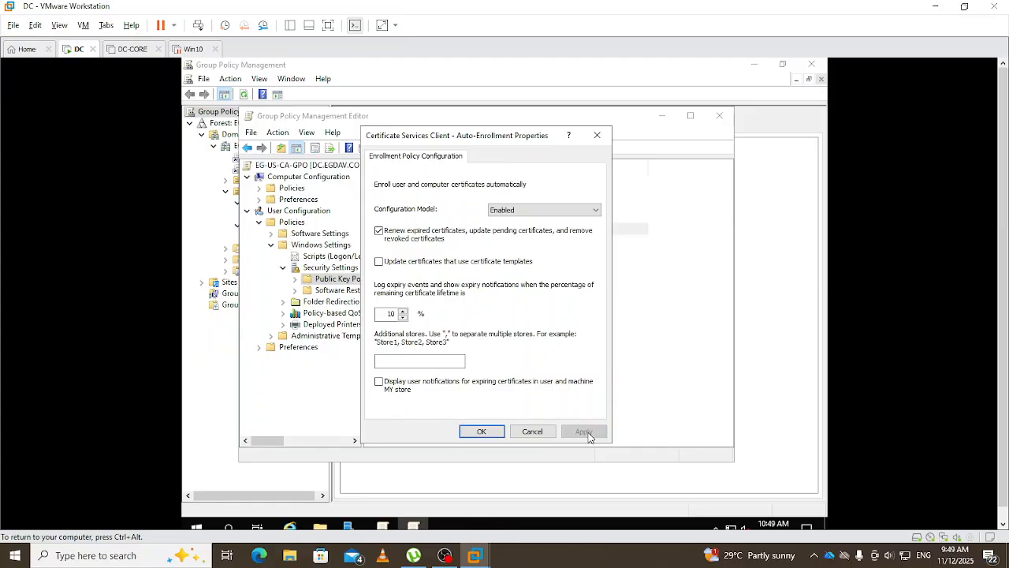
pyautogui.click(482, 432)
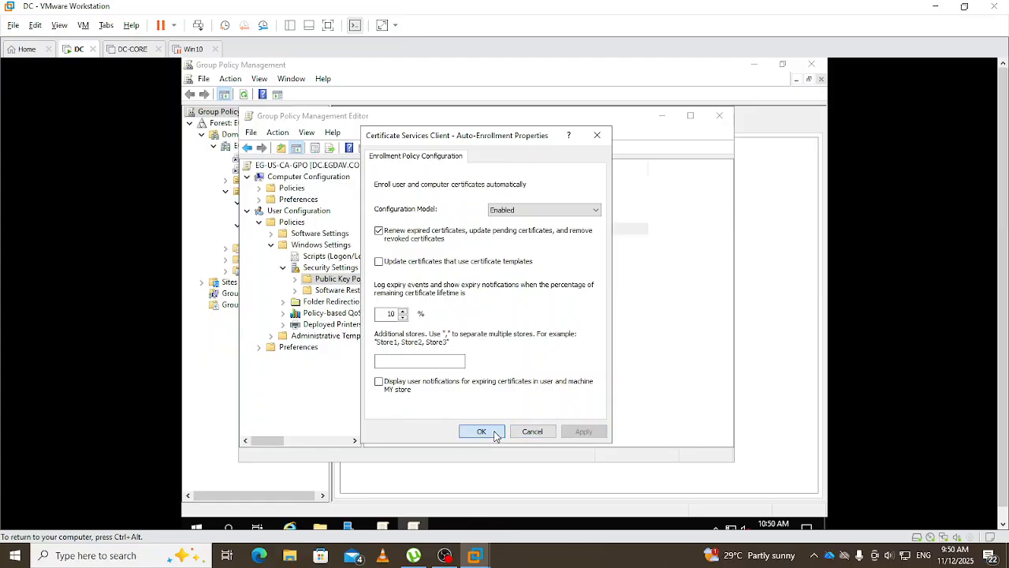
# - Close the policy editor and Group Policy Management, and minimize Server Manager
pyautogui.click(719, 117)
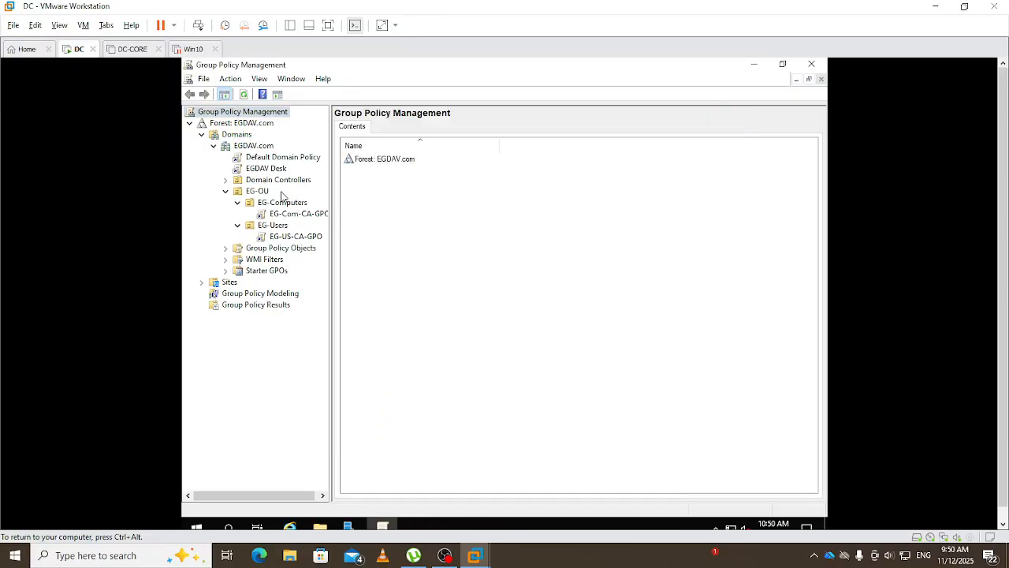
pyautogui.click(813, 64)
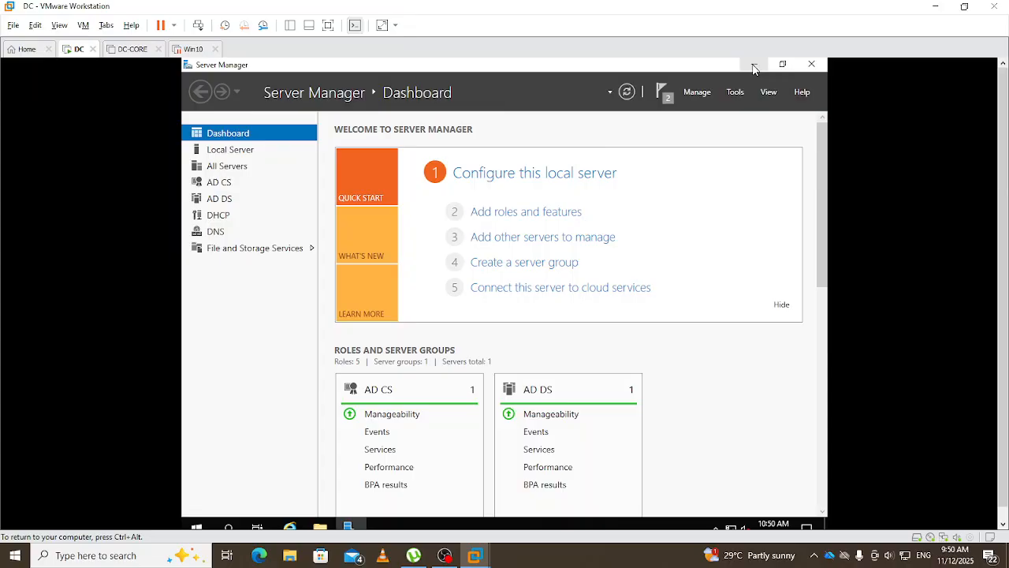
pyautogui.click(753, 65)
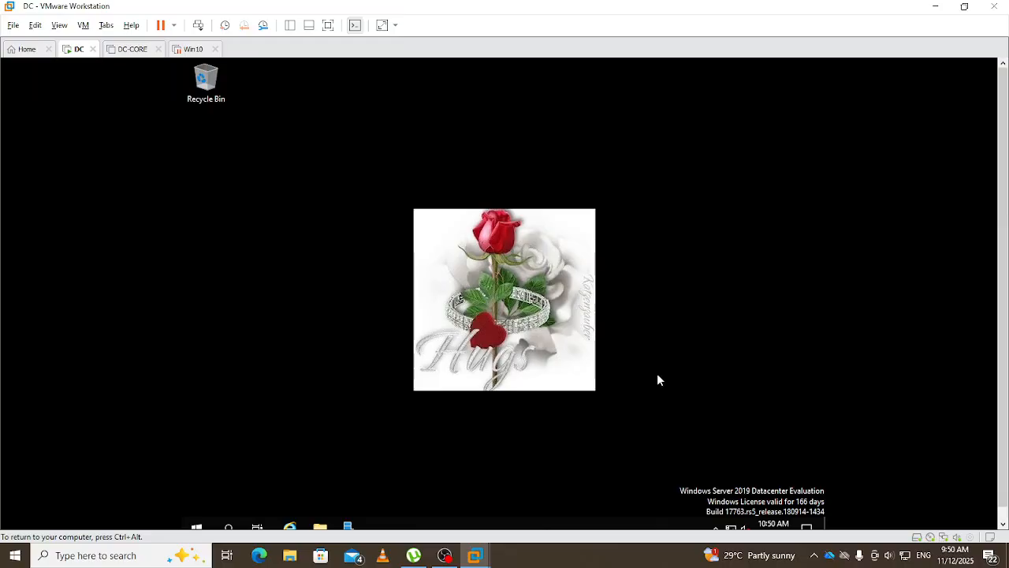
# - Run gpupdate /force from a cmd prompt on the DC
pyautogui.press('super+r')
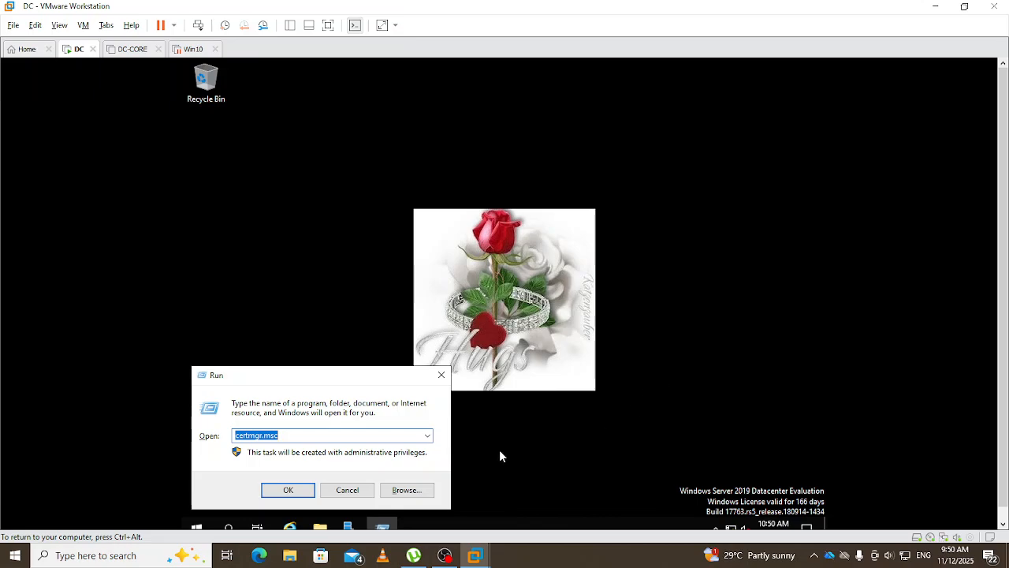
pyautogui.write('cmd')
pyautogui.press('Return')
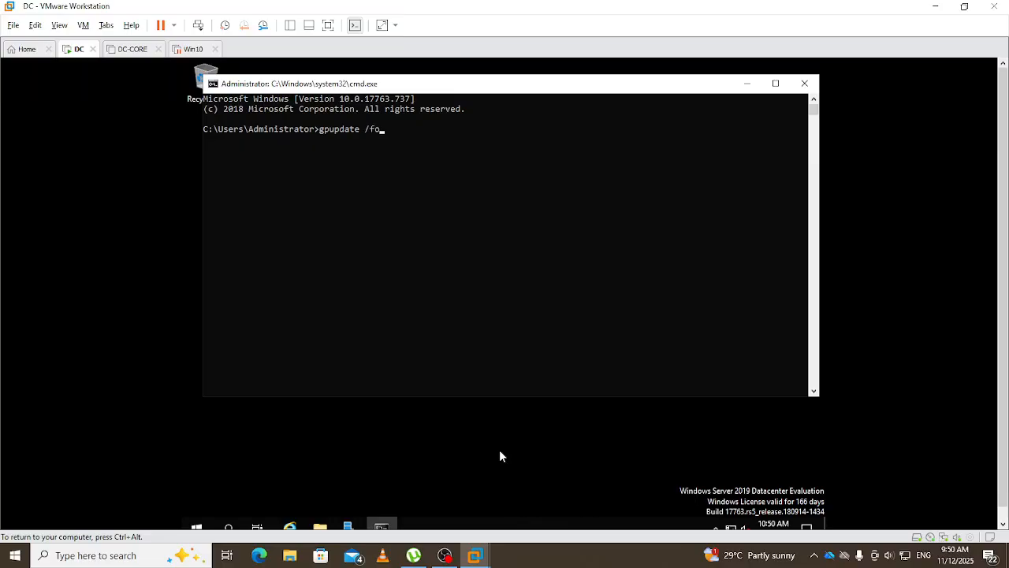
pyautogui.press('Return')
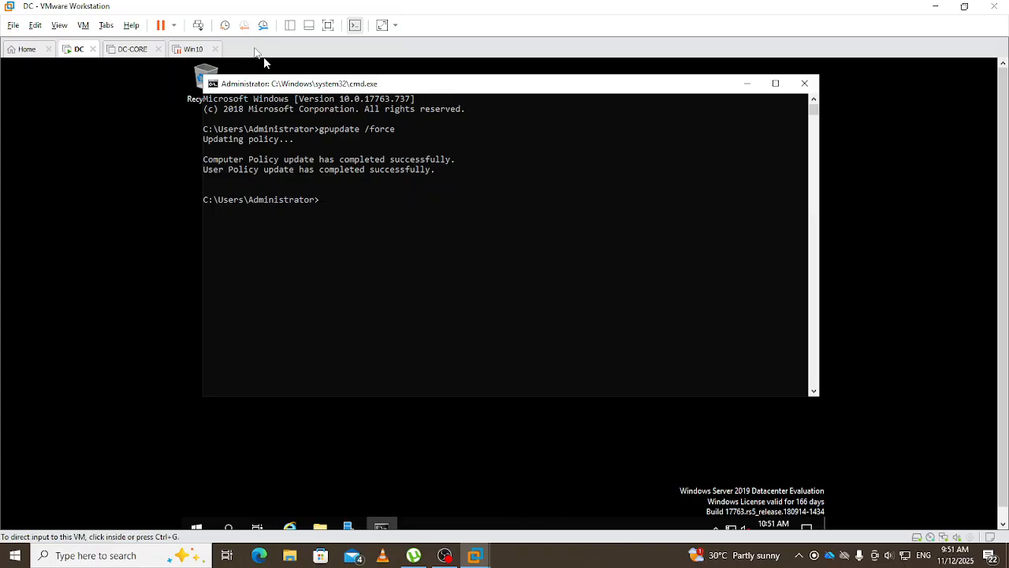
# - Switch to the suspended Win10 virtual machine and resume it
pyautogui.click(193, 49)
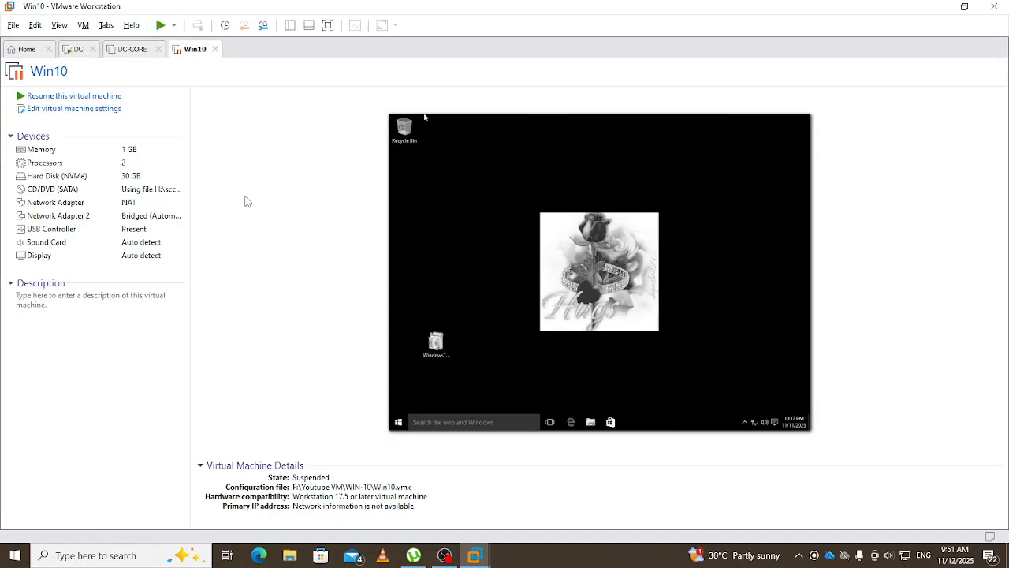
pyautogui.click(78, 96)
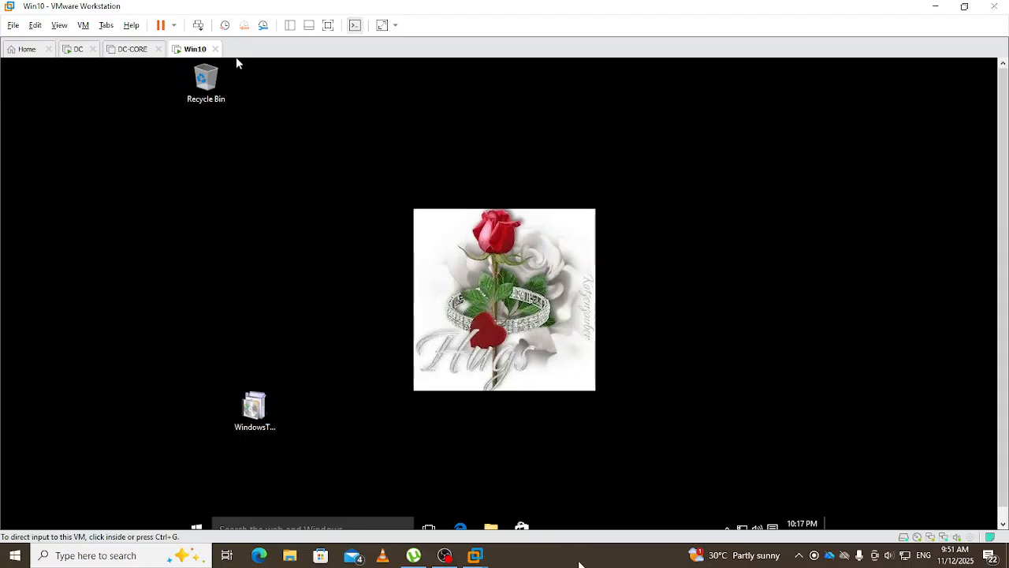
pyautogui.click(709, 286)
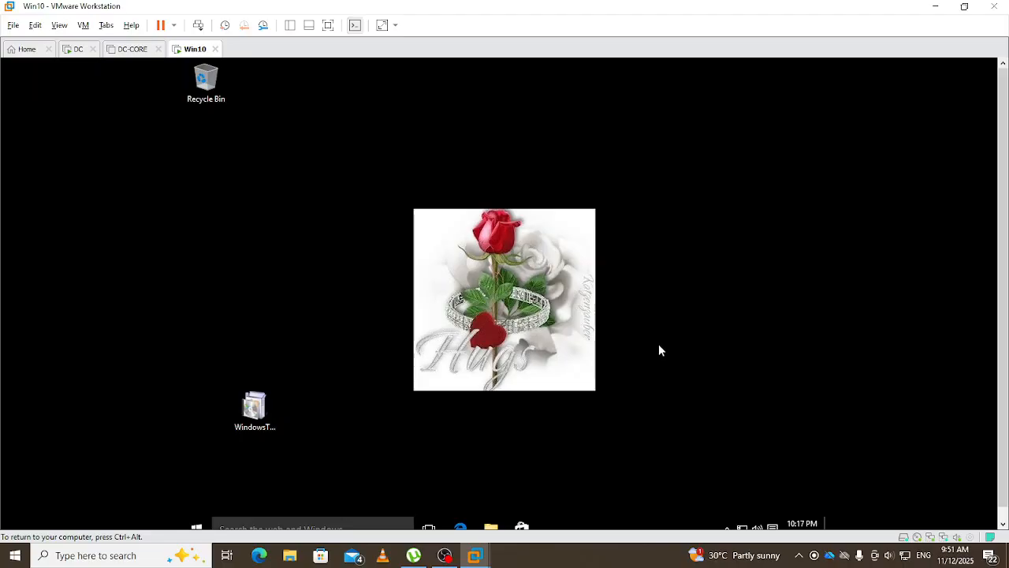
# - Run gpupdate /force in a Win10 command prompt; it fails with no domain controller connectivity
pyautogui.press('super+r')
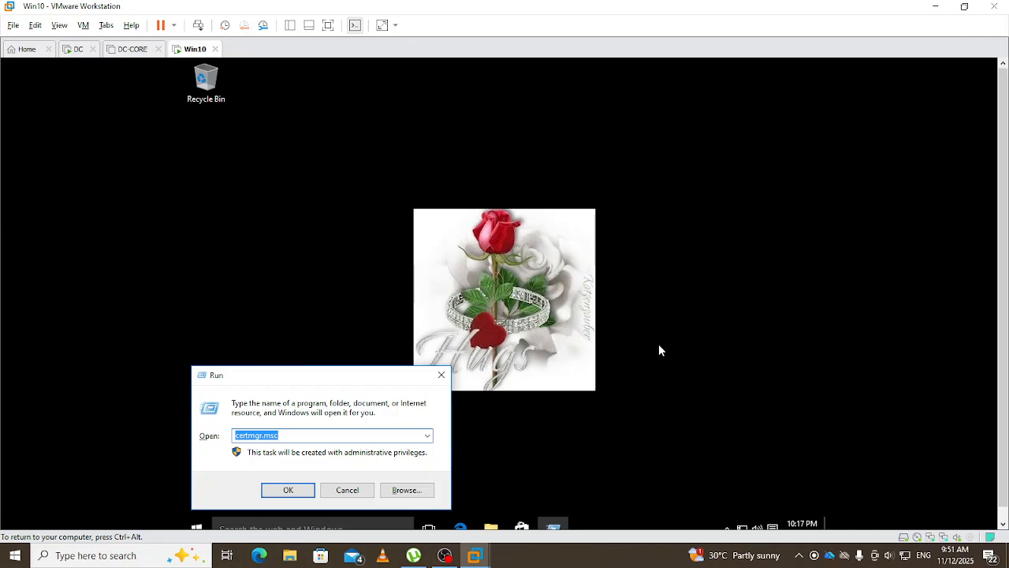
pyautogui.write('cmd')
pyautogui.press('Return')
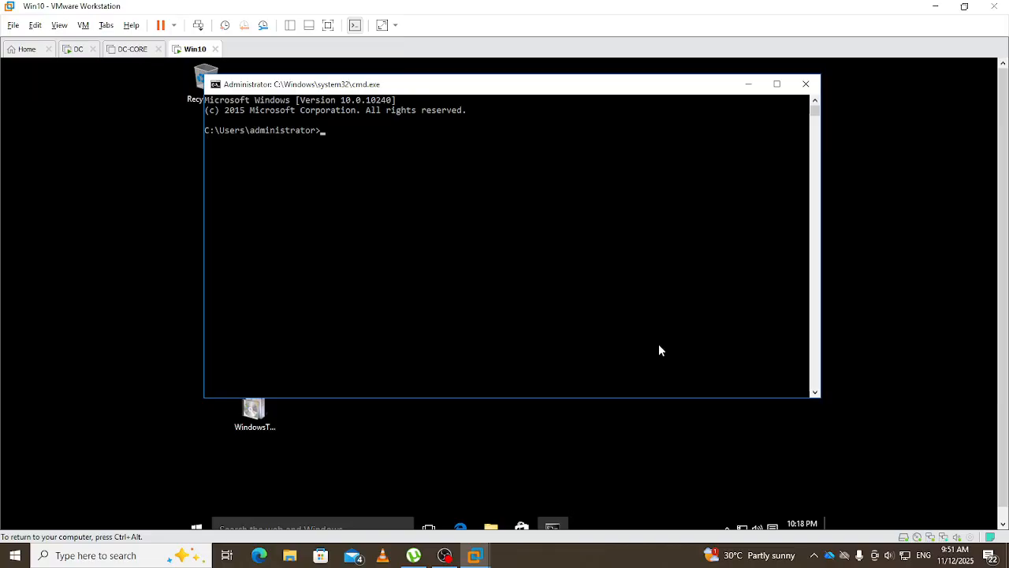
pyautogui.write('up')
pyautogui.press('BackSpace')
pyautogui.press('BackSpace')
pyautogui.write('gpupdate /force')
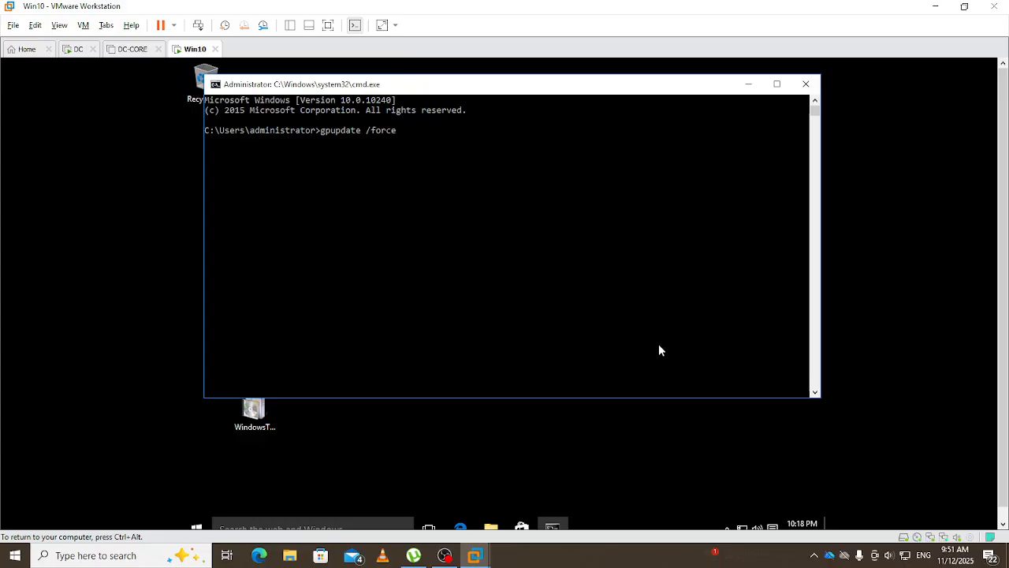
pyautogui.press('Return')
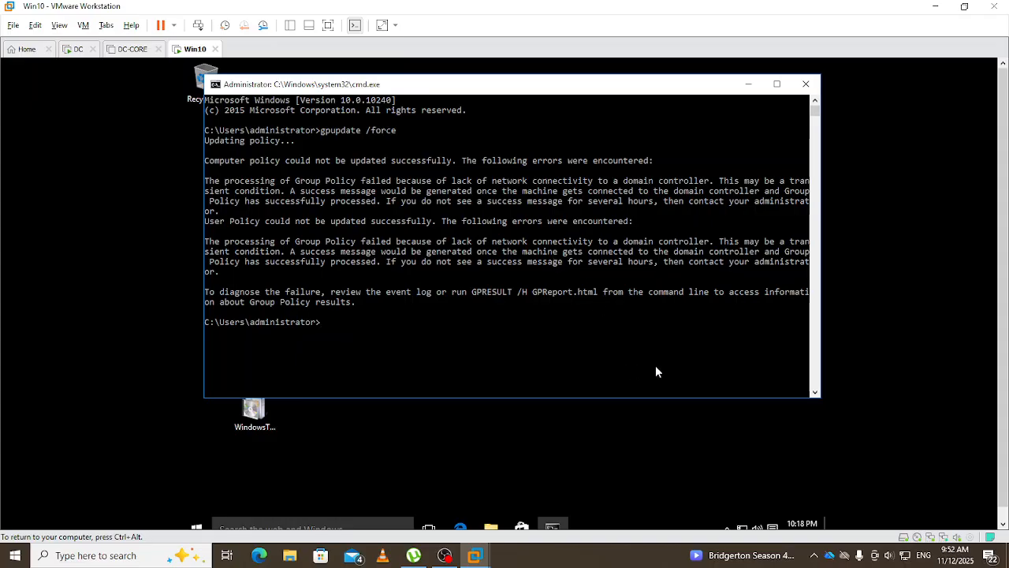
# - Remove bridged Network Adapter 2 from the Win10 VM's settings, leaving only the NAT adapter
pyautogui.click(643, 428)
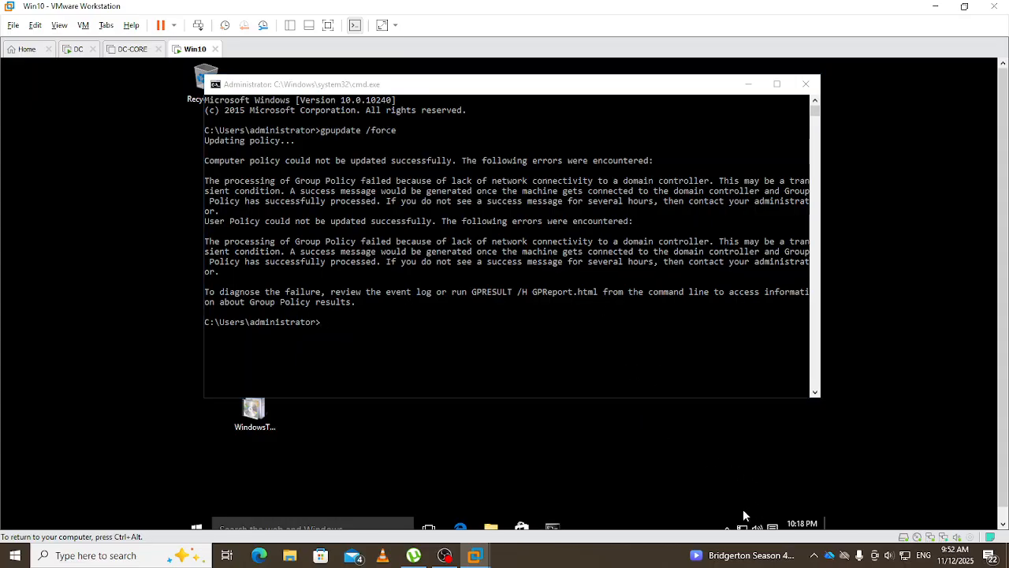
pyautogui.moveTo(742, 524)
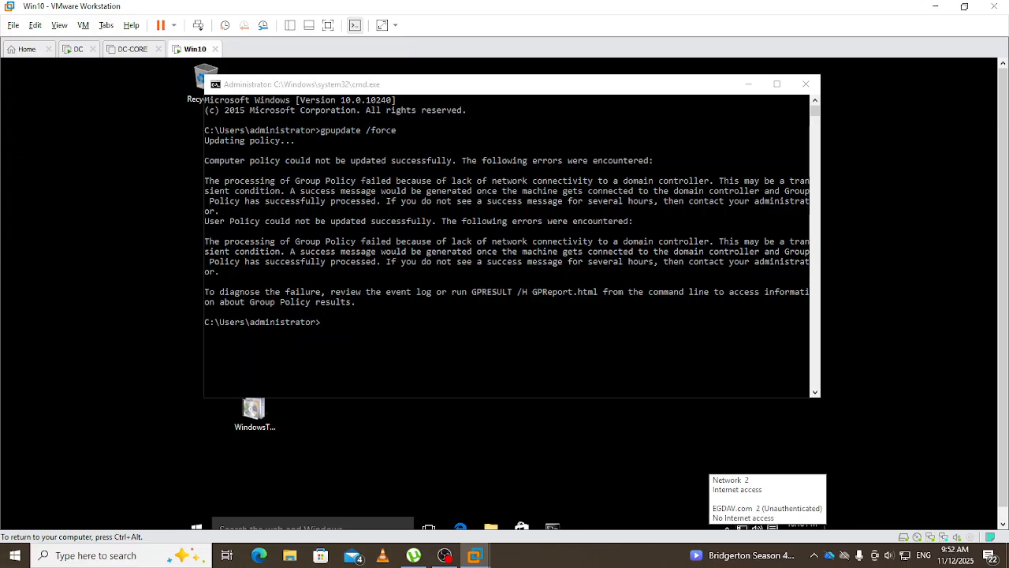
pyautogui.rightClick(195, 49)
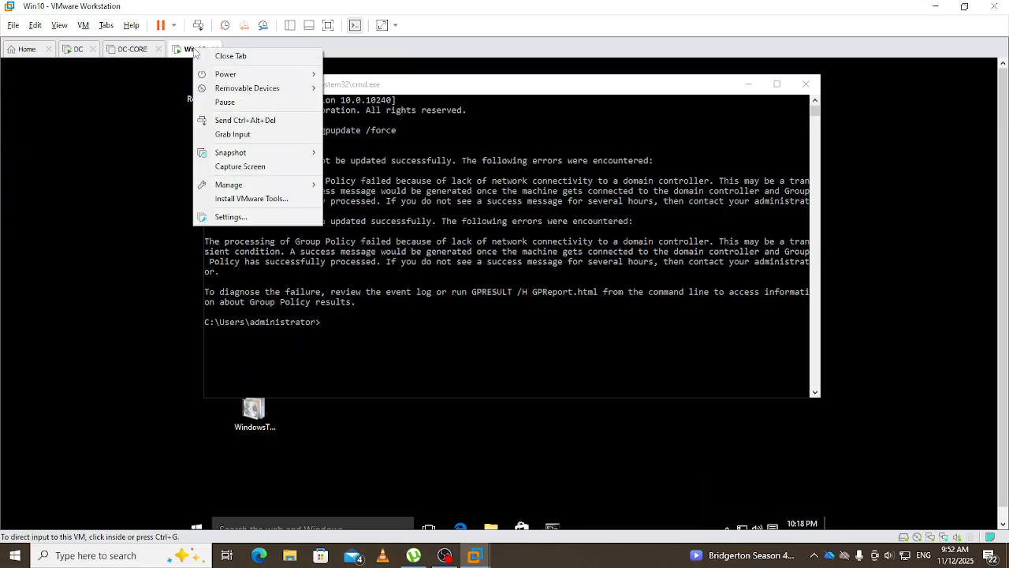
pyautogui.click(231, 218)
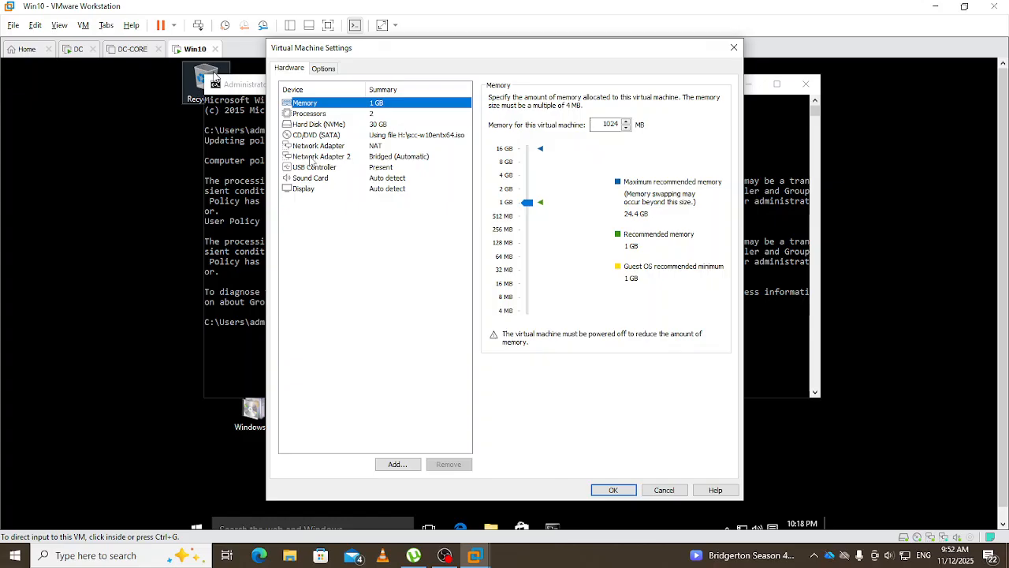
pyautogui.click(315, 158)
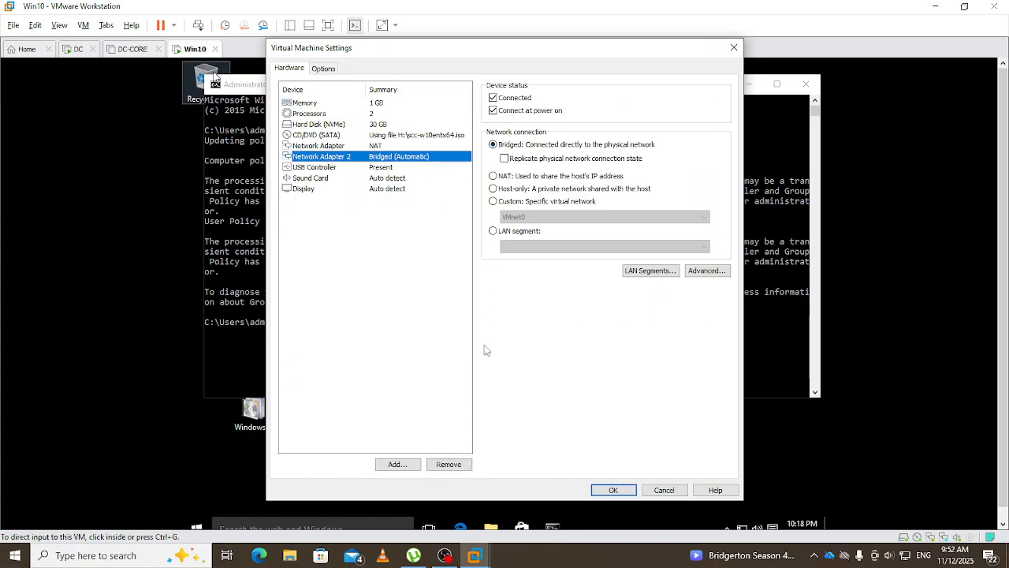
pyautogui.click(448, 465)
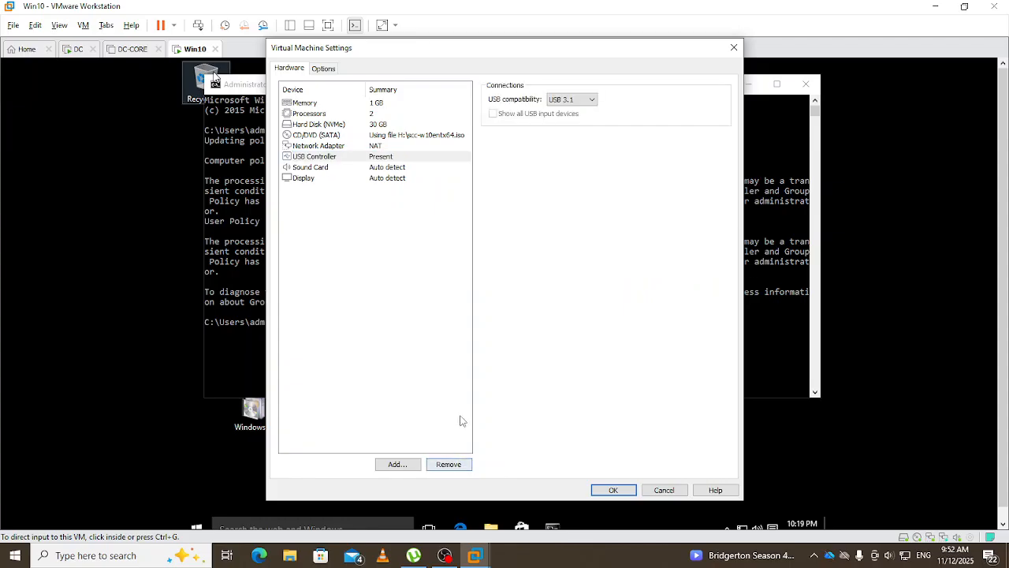
pyautogui.click(620, 490)
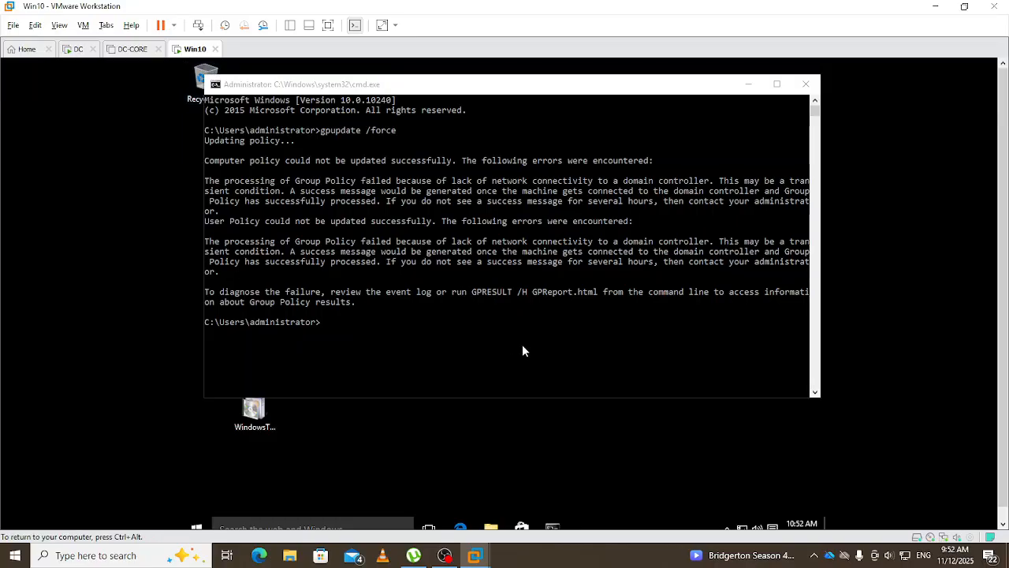
# - Check Ethernet0's connection details on Win10: address 192.168.1.11, DHCP/DNS server 192.168.1.8
pyautogui.rightClick(743, 526)
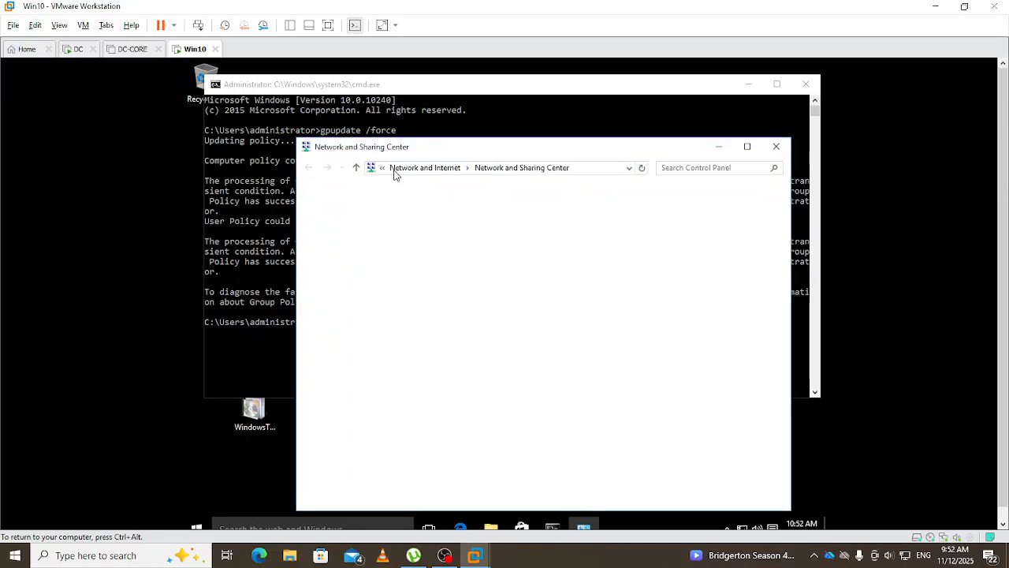
pyautogui.click(359, 216)
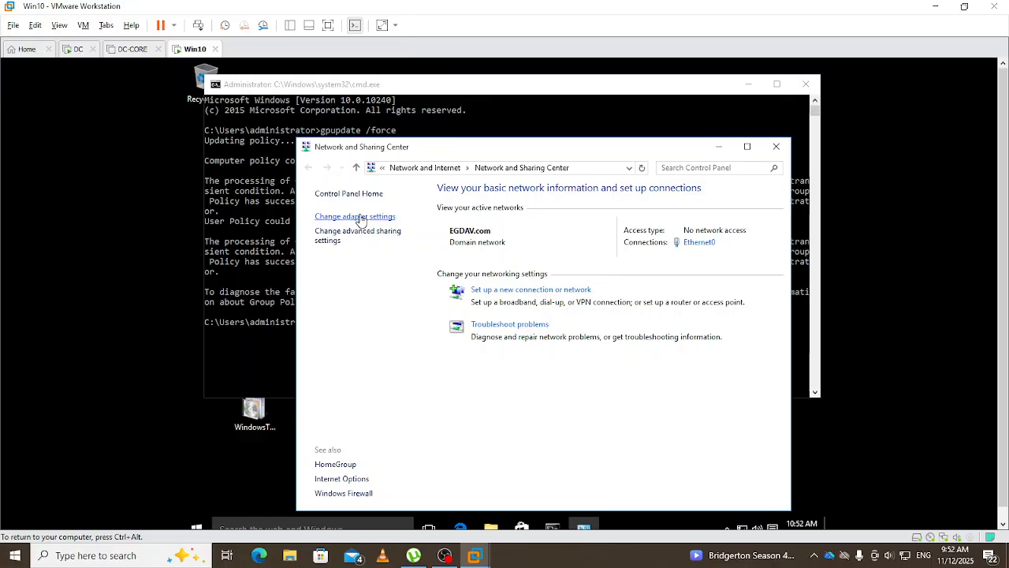
pyautogui.click(370, 136)
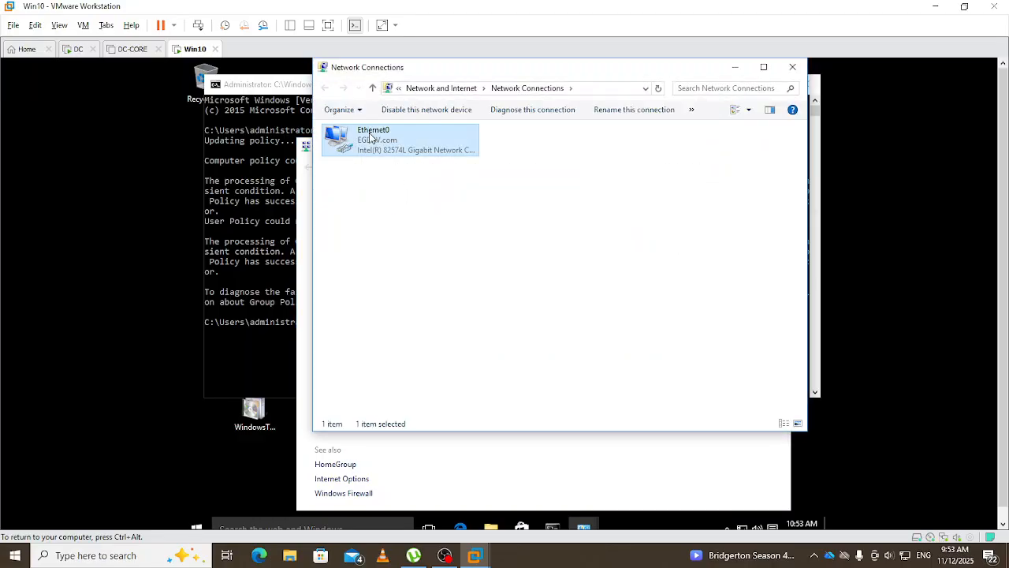
pyautogui.rightClick(371, 136)
pyautogui.click(400, 157)
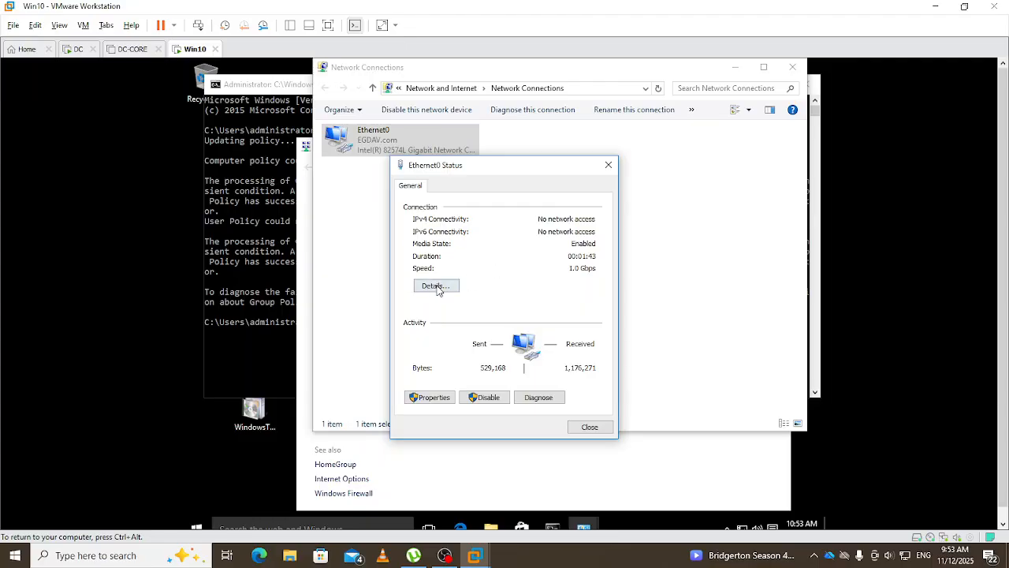
pyautogui.click(439, 289)
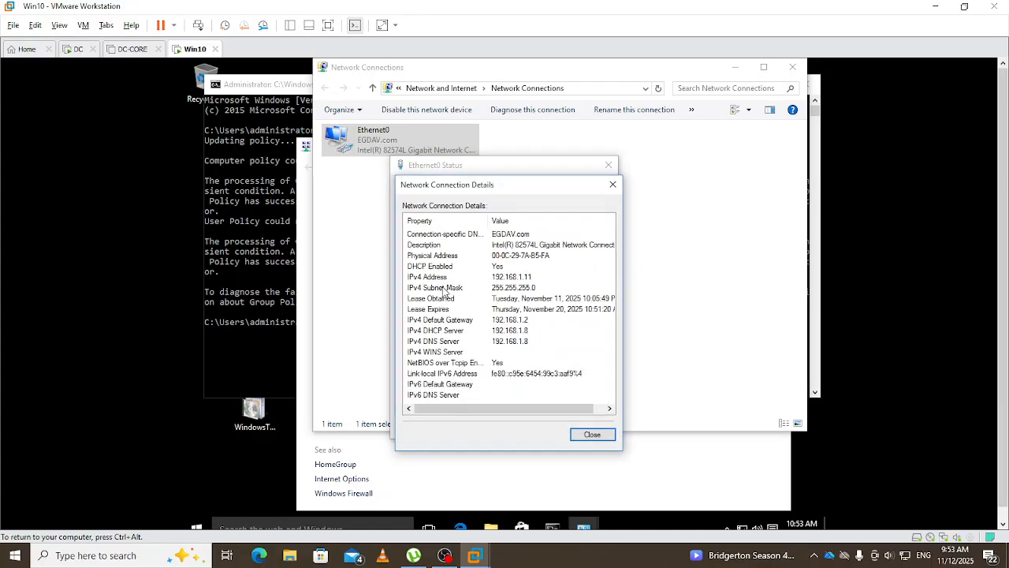
pyautogui.click(591, 434)
pyautogui.click(590, 428)
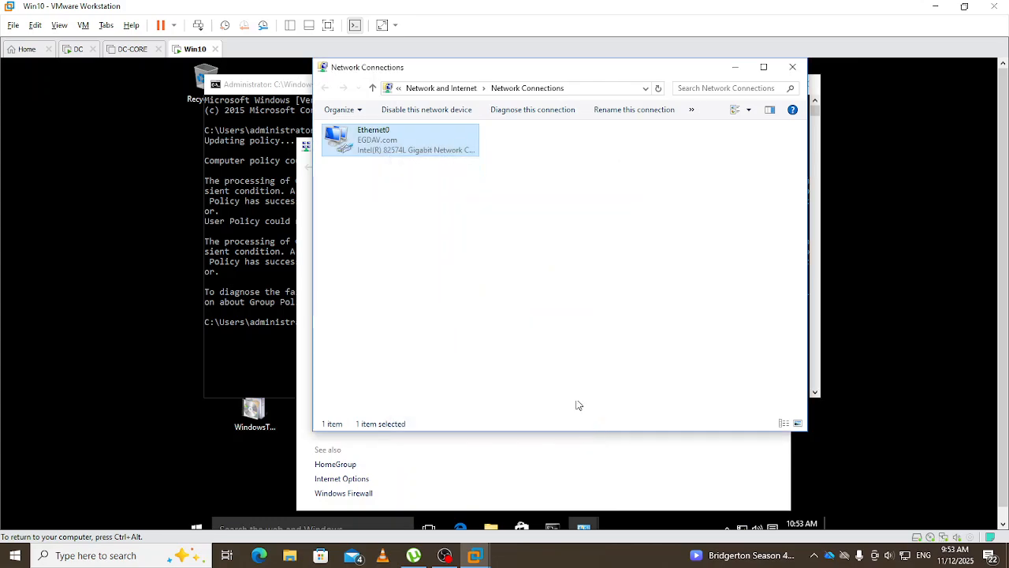
pyautogui.click(247, 364)
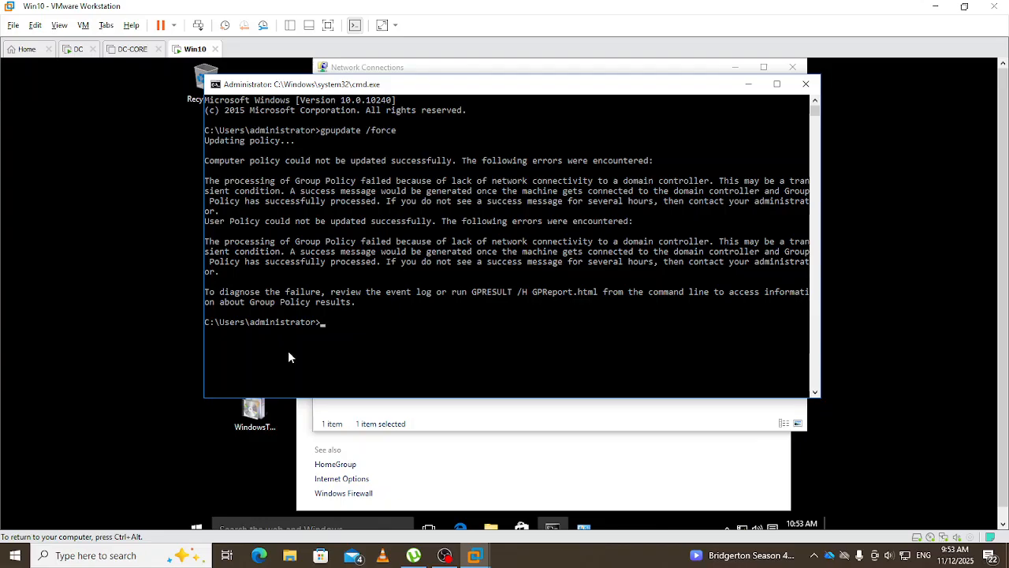
# - Ping 192.168.1.8 with 4 of 4 replies and 0% loss, then rerun gpupdate /force
pyautogui.write('ping')
pyautogui.press('Up')
pyautogui.press('BackSpace')
pyautogui.press('BackSpace')
pyautogui.press('BackSpace')
pyautogui.press('BackSpace')
pyautogui.press('BackSpace')
pyautogui.press('BackSpace')
pyautogui.press('BackSpace')
pyautogui.press('BackSpace')
pyautogui.press('BackSpace')
pyautogui.press('BackSpace')
pyautogui.press('BackSpace')
pyautogui.press('BackSpace')
pyautogui.press('BackSpace')
pyautogui.press('BackSpace')
pyautogui.press('BackSpace')
pyautogui.write('ping 192.168.1.8')
pyautogui.press('Return')
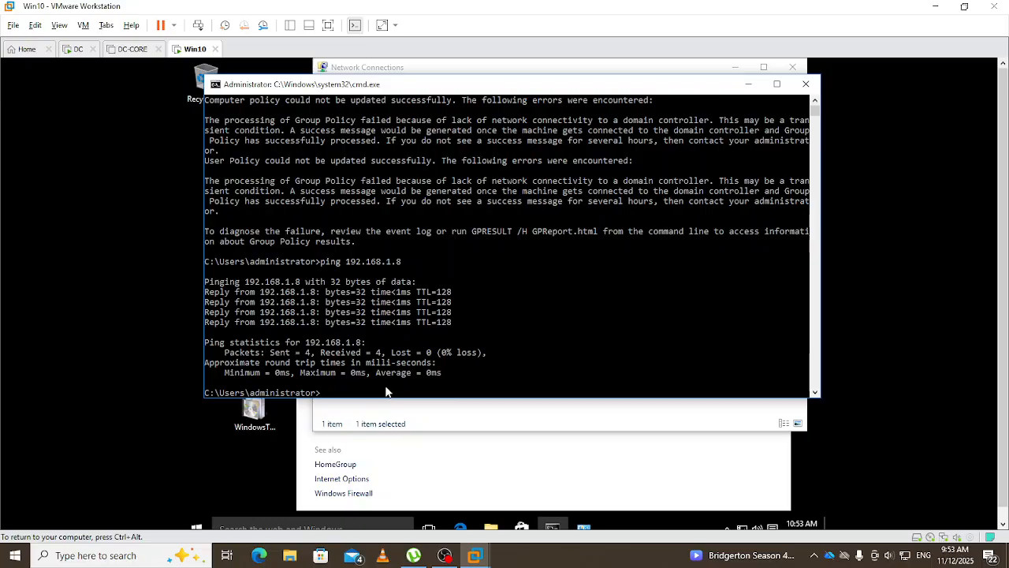
pyautogui.press('Up')
pyautogui.press('Up')
pyautogui.press('Return')
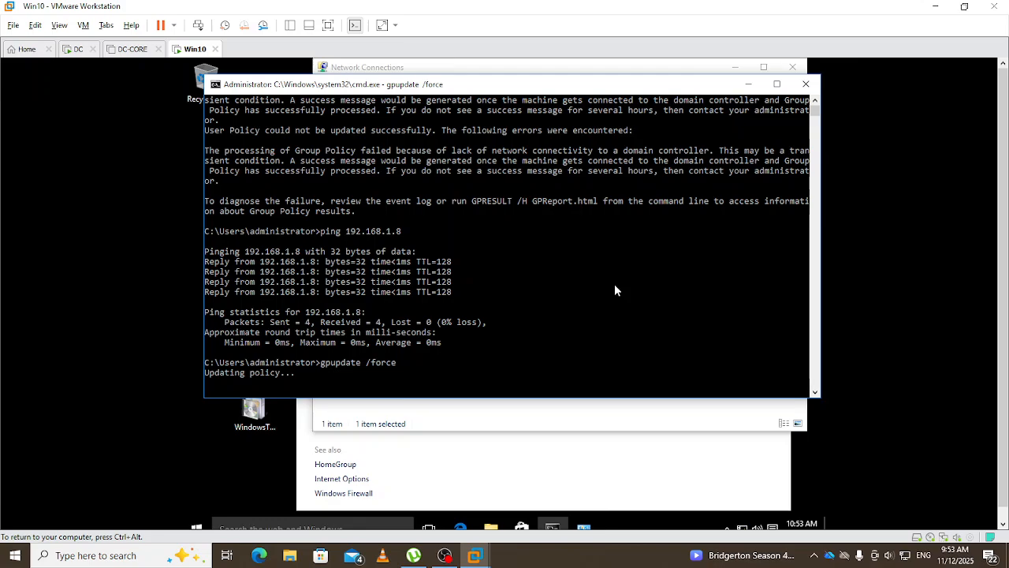
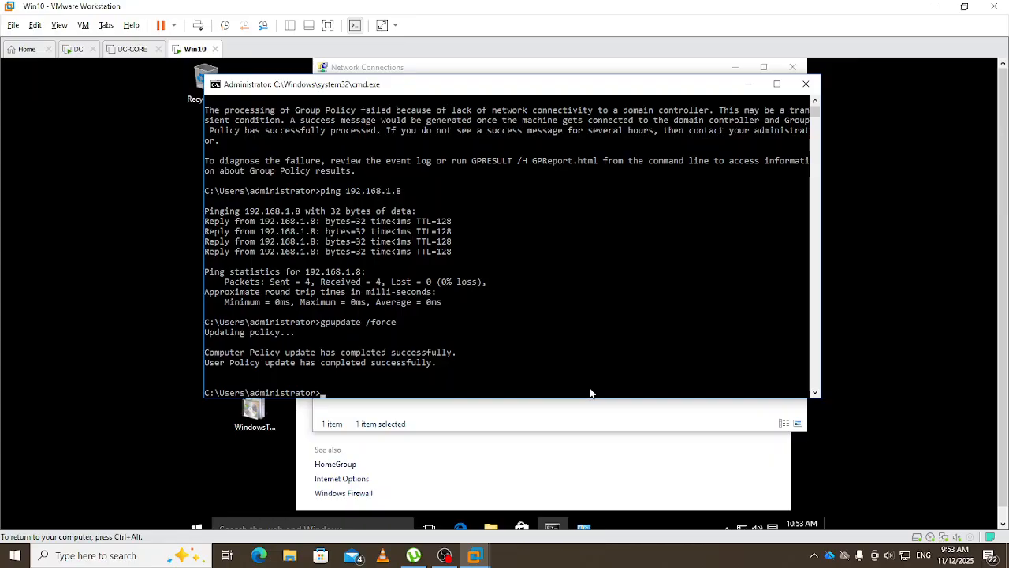
# - Run certutil -pulse until it reports success, then minimize the Command Prompt
pyautogui.write('certutil -pulse')
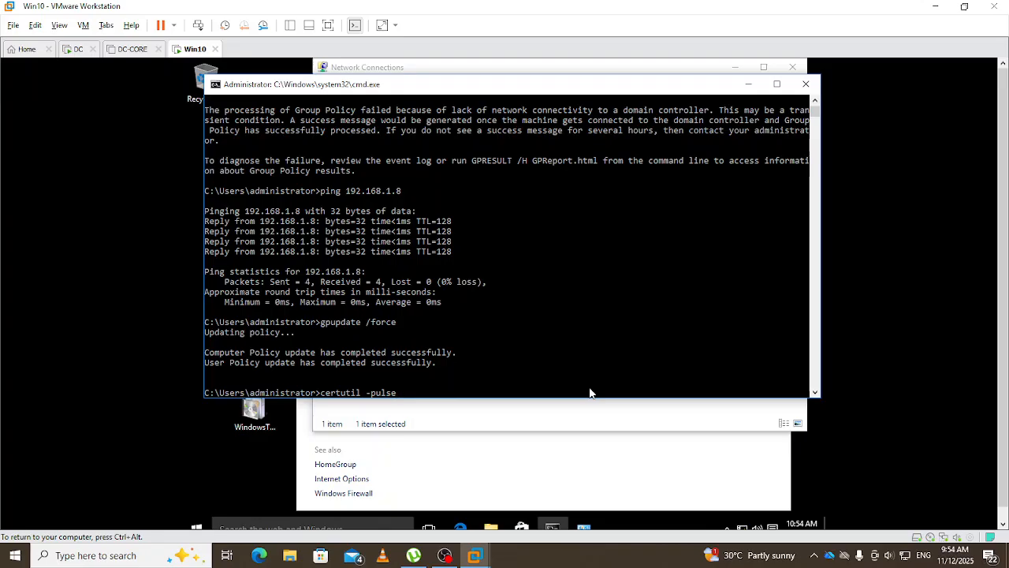
pyautogui.press('Return')
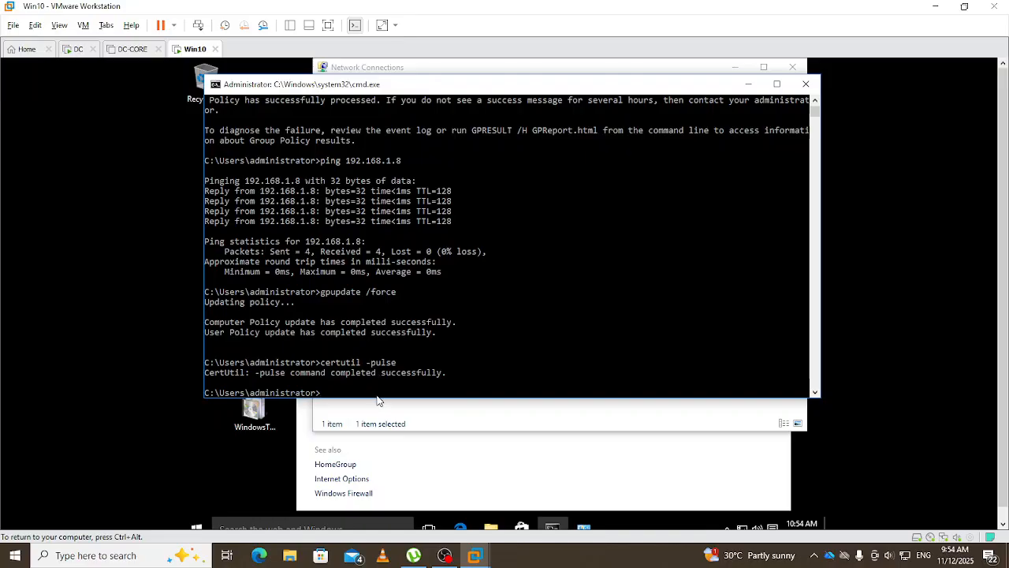
pyautogui.click(749, 85)
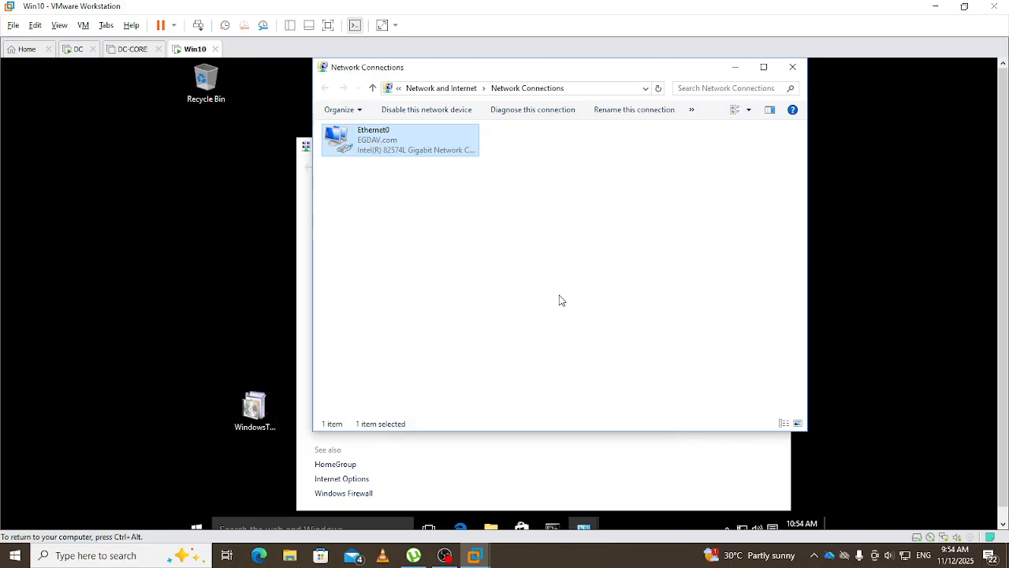
# - Launch certmgr.msc, confirm the current user's Personal store holds no certificates, then close it
pyautogui.click(550, 306)
pyautogui.click(734, 67)
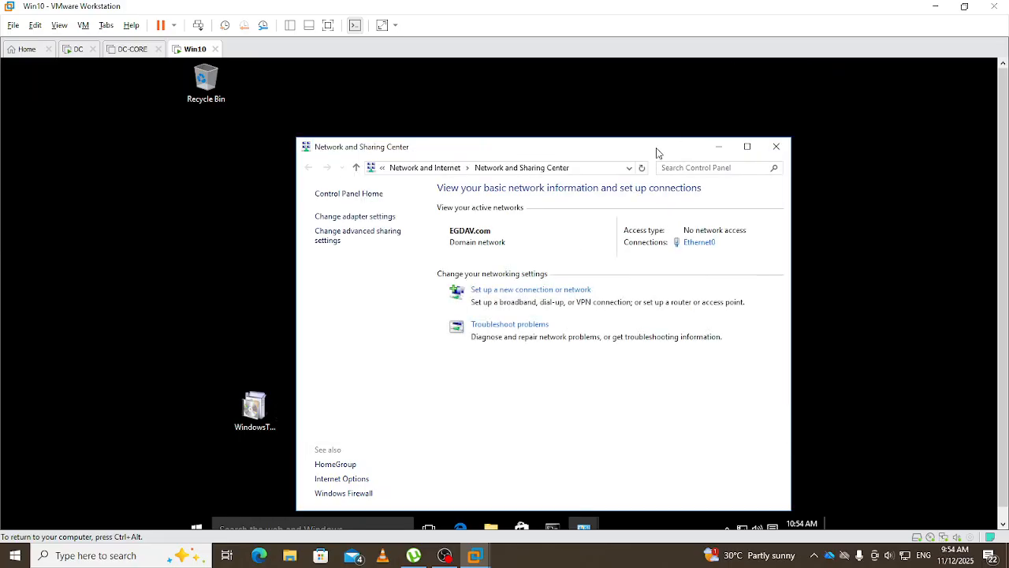
pyautogui.click(720, 148)
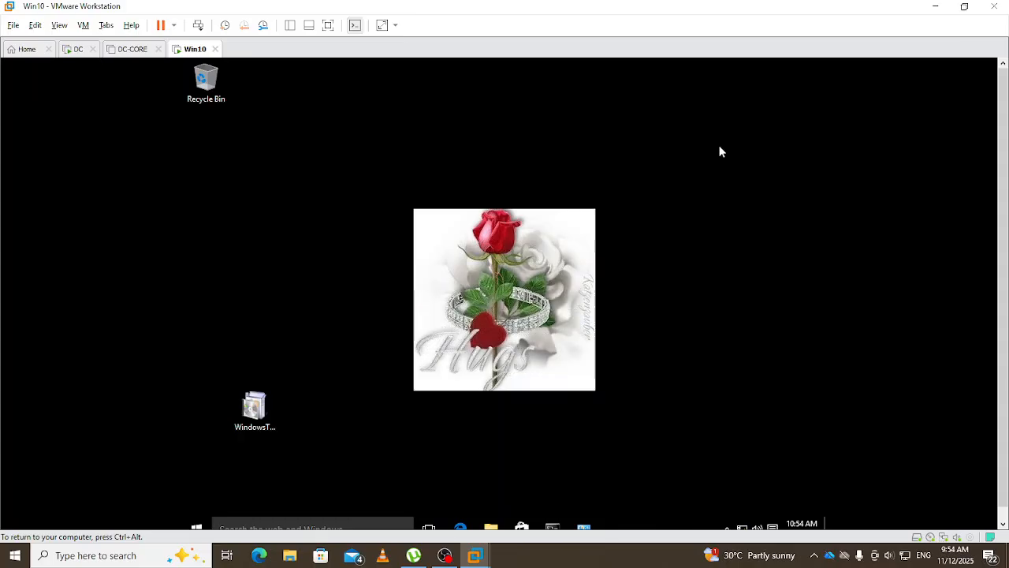
pyautogui.press('super+r')
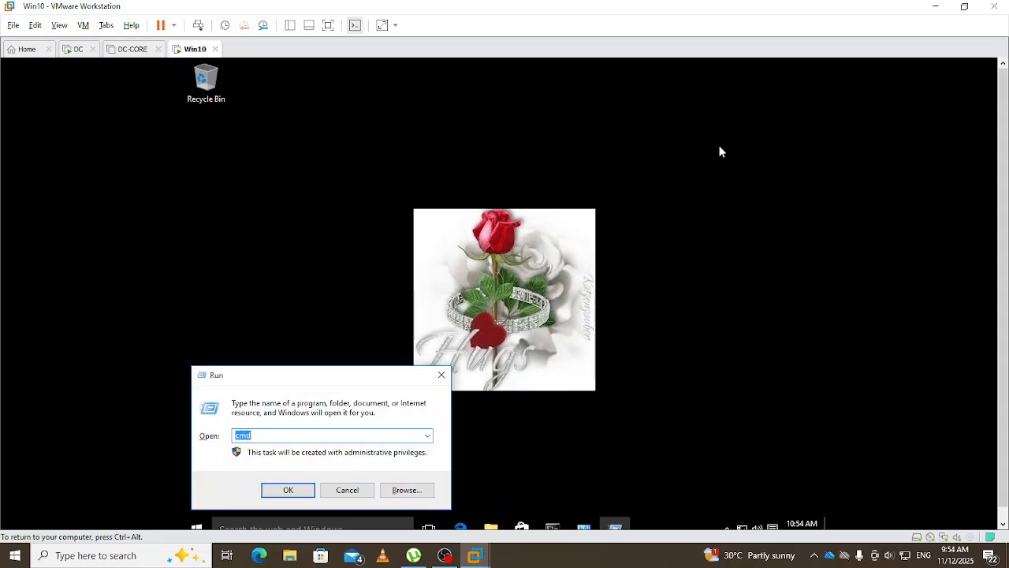
pyautogui.write('cer')
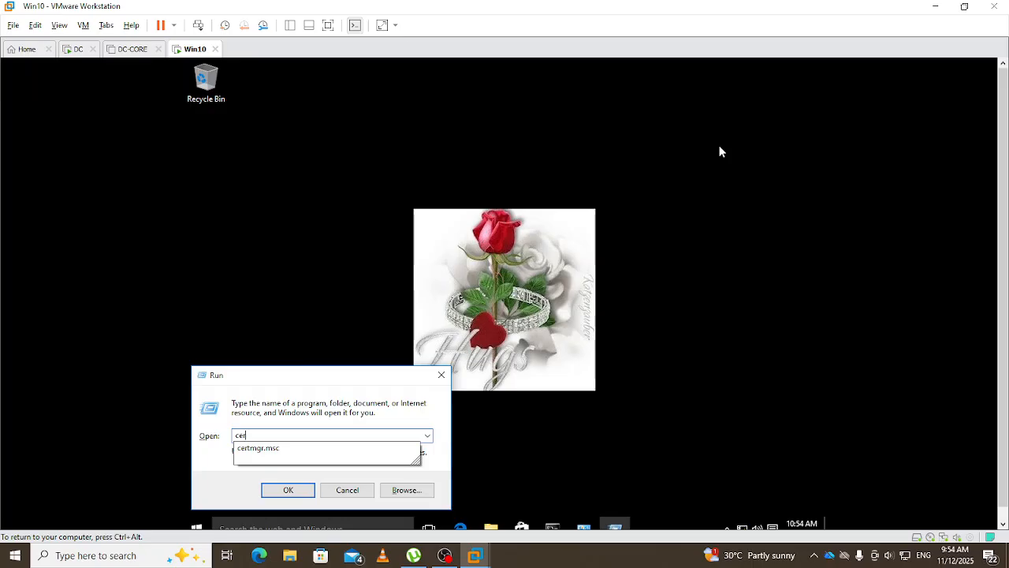
pyautogui.press('Down')
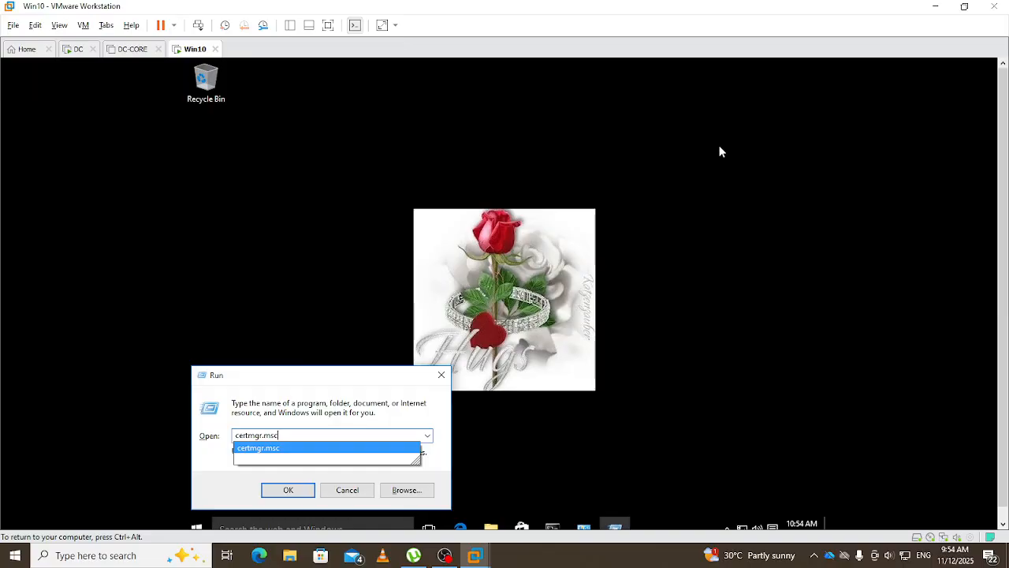
pyautogui.press('Return')
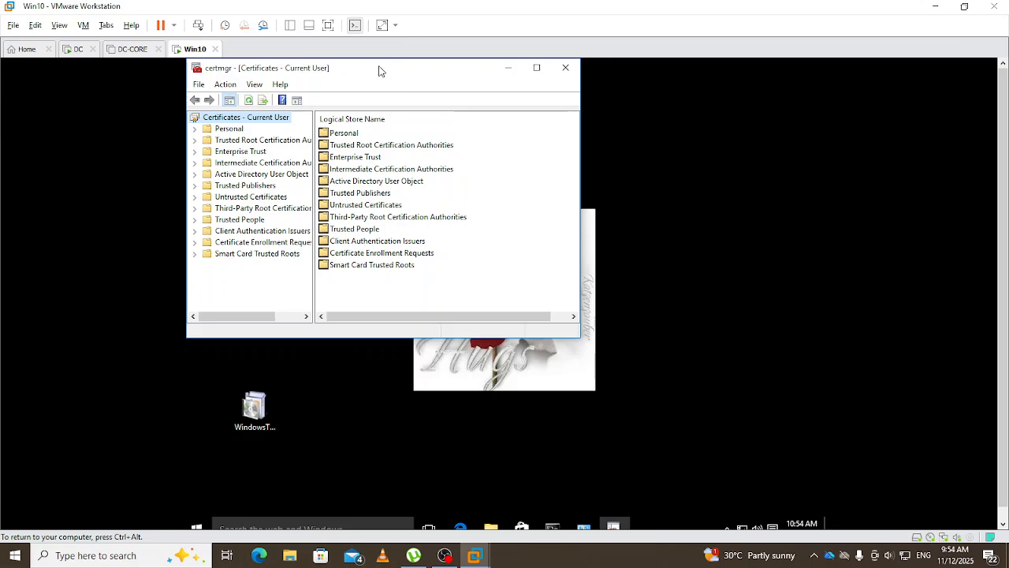
pyautogui.moveTo(379, 71); pyautogui.dragTo(471, 95)
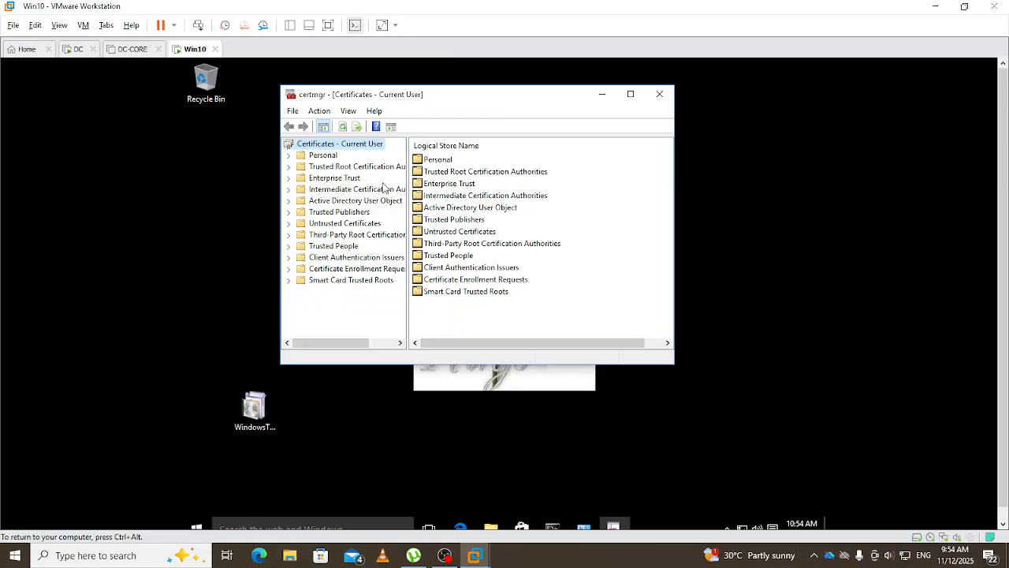
pyautogui.click(320, 156)
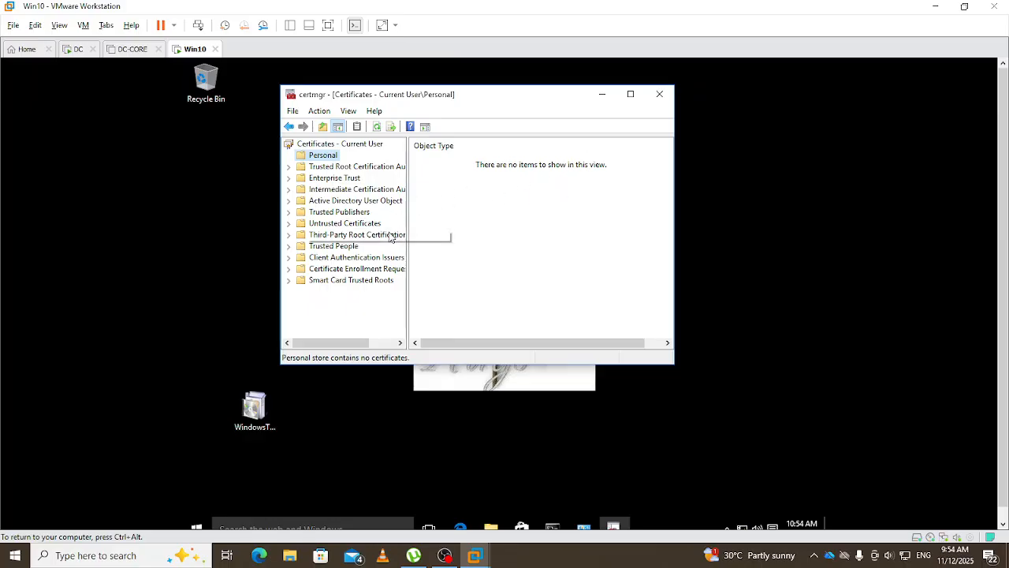
pyautogui.click(660, 95)
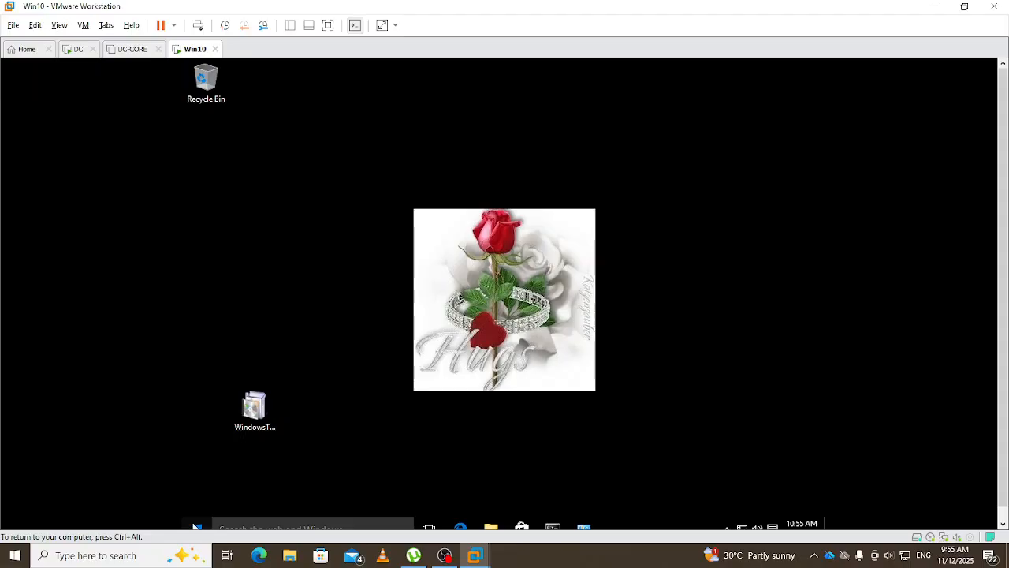
# - Switch from Administrator to the Other user sign-in and enter the domain prefix egdav\
pyautogui.click(195, 528)
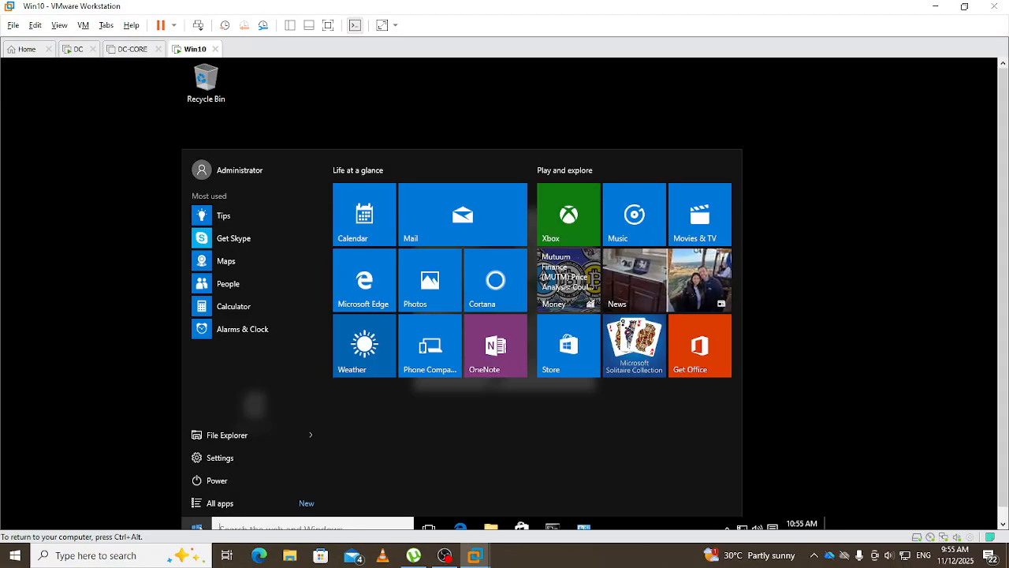
pyautogui.click(253, 171)
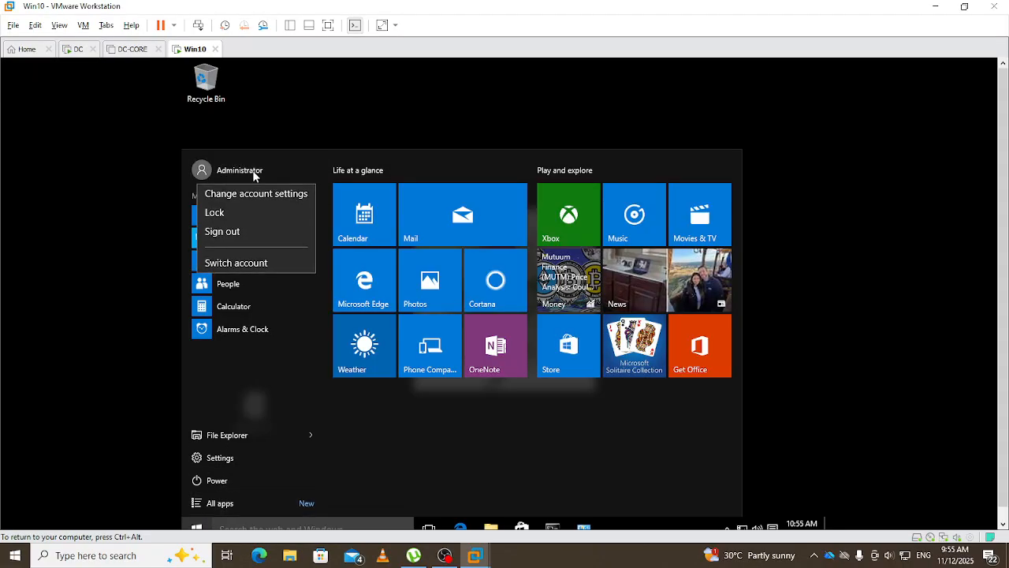
pyautogui.click(265, 264)
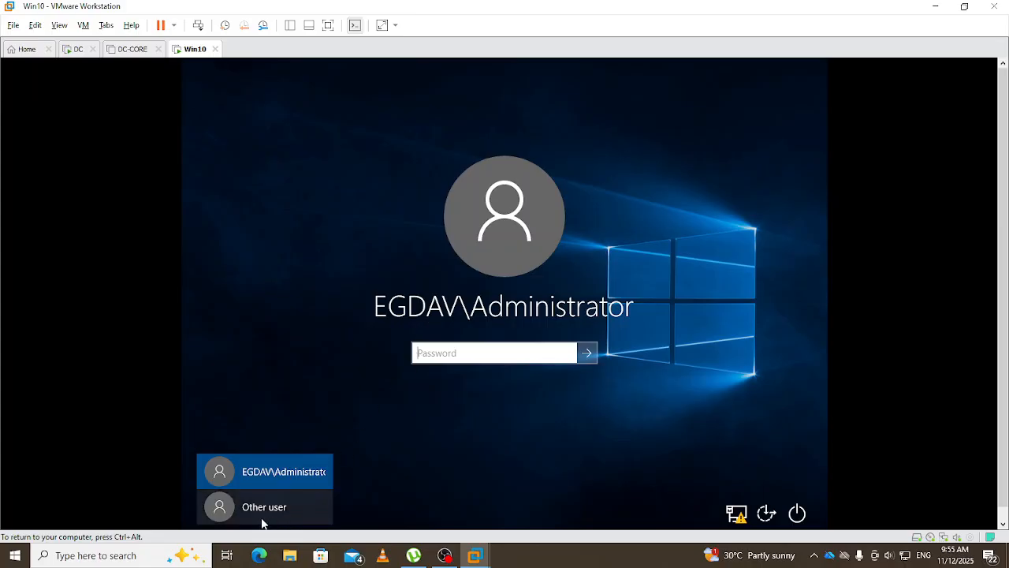
pyautogui.click(258, 513)
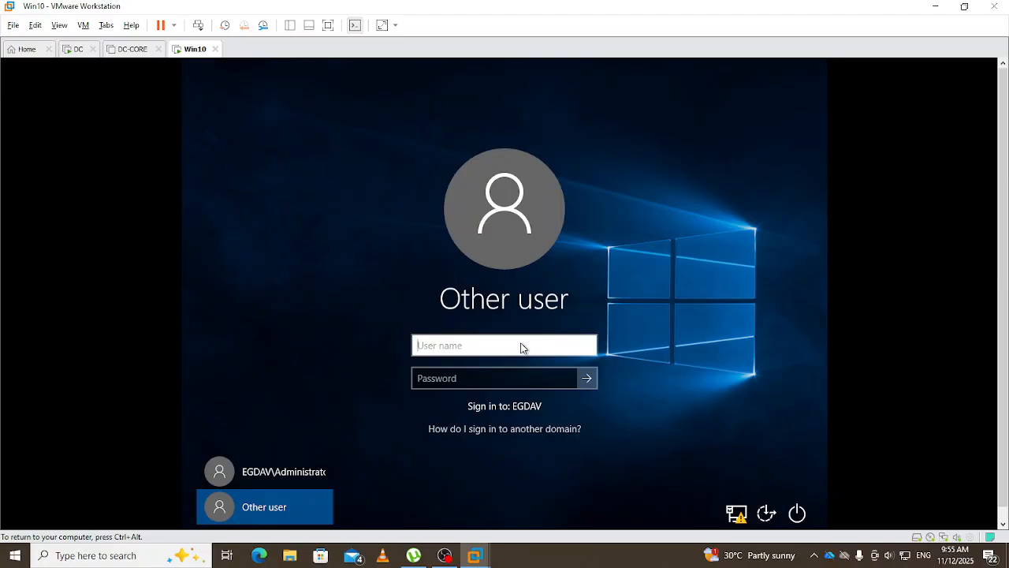
pyautogui.write('egdav\\')
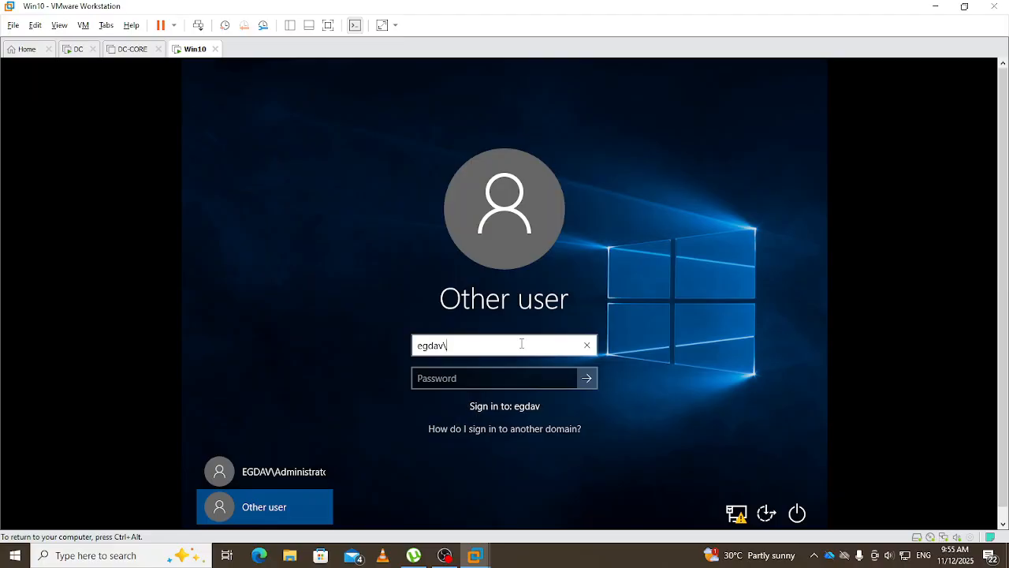
pyautogui.hotkey('ctrl', 'alt')
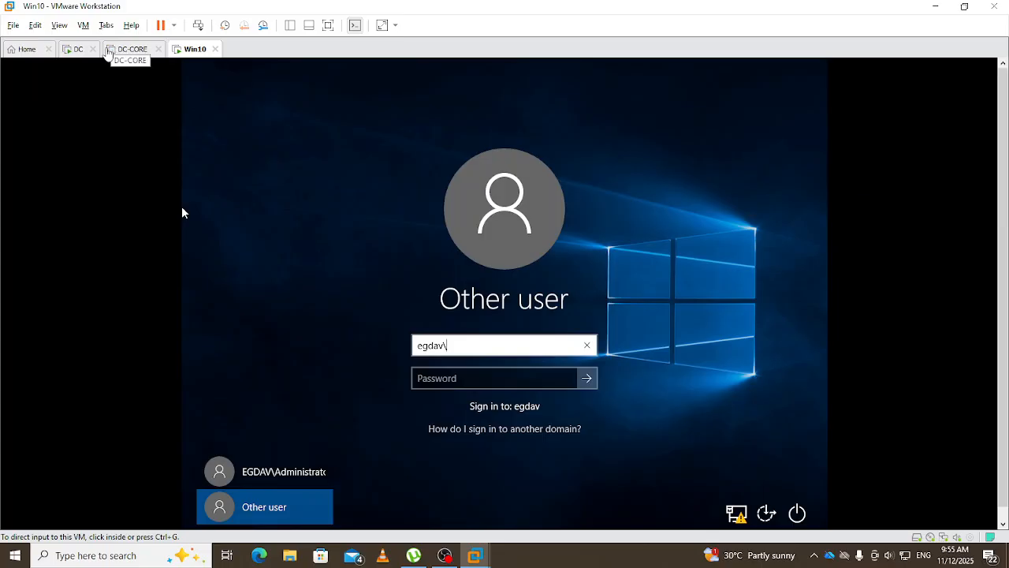
# - On the DC, open Active Directory Users and Computers from Server Manager's Tools
pyautogui.click(71, 49)
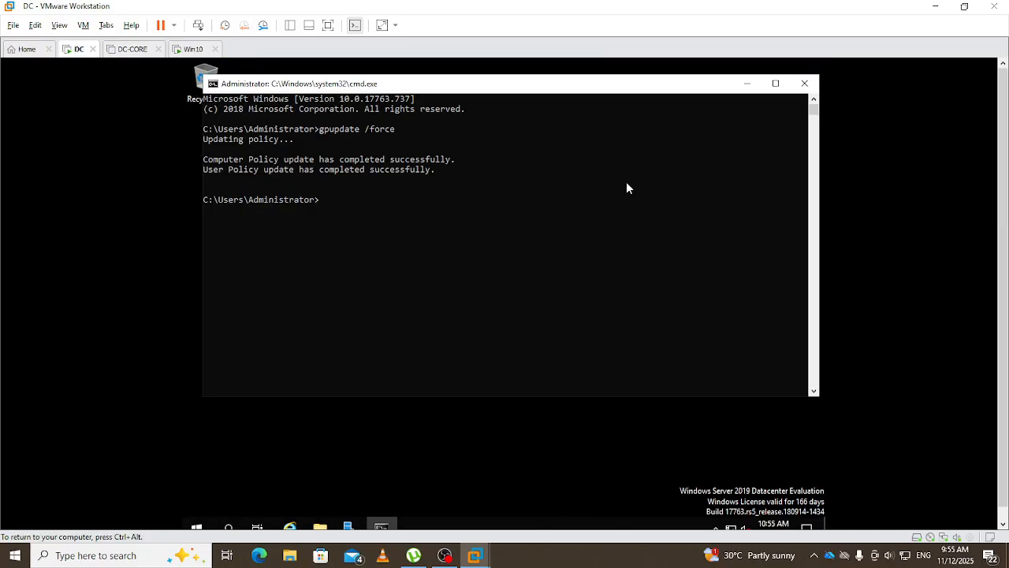
pyautogui.click(745, 83)
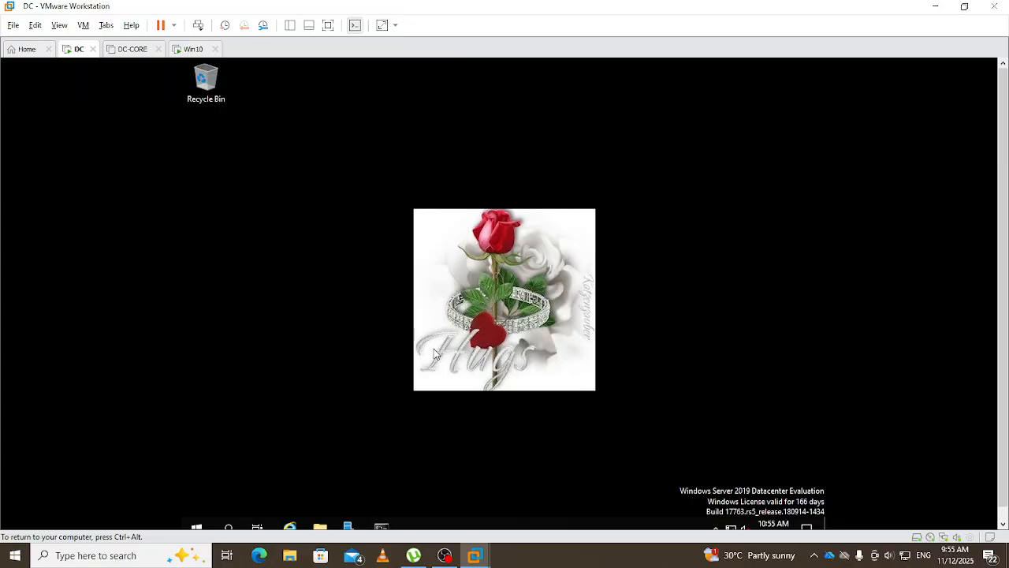
pyautogui.click(348, 527)
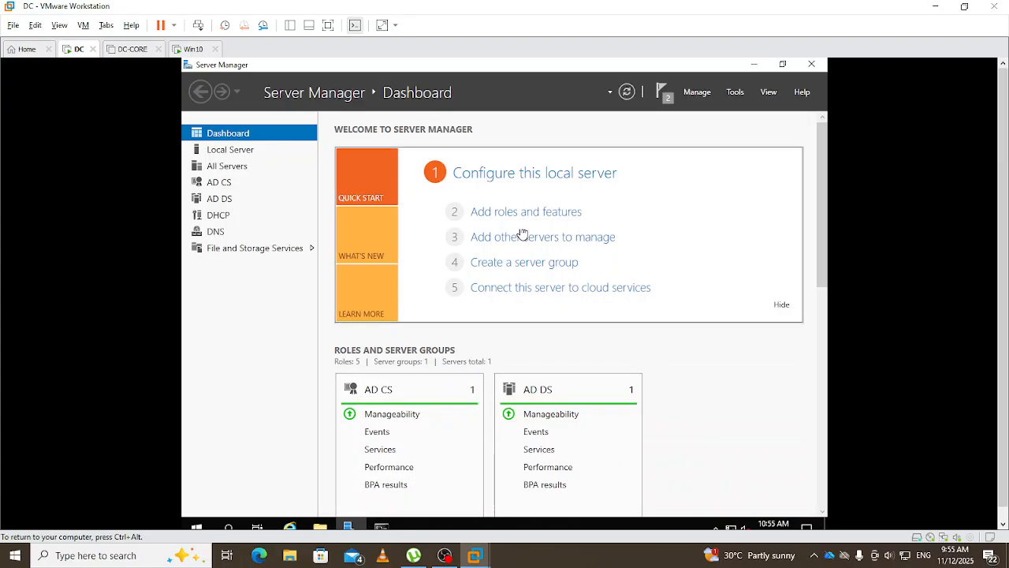
pyautogui.click(734, 93)
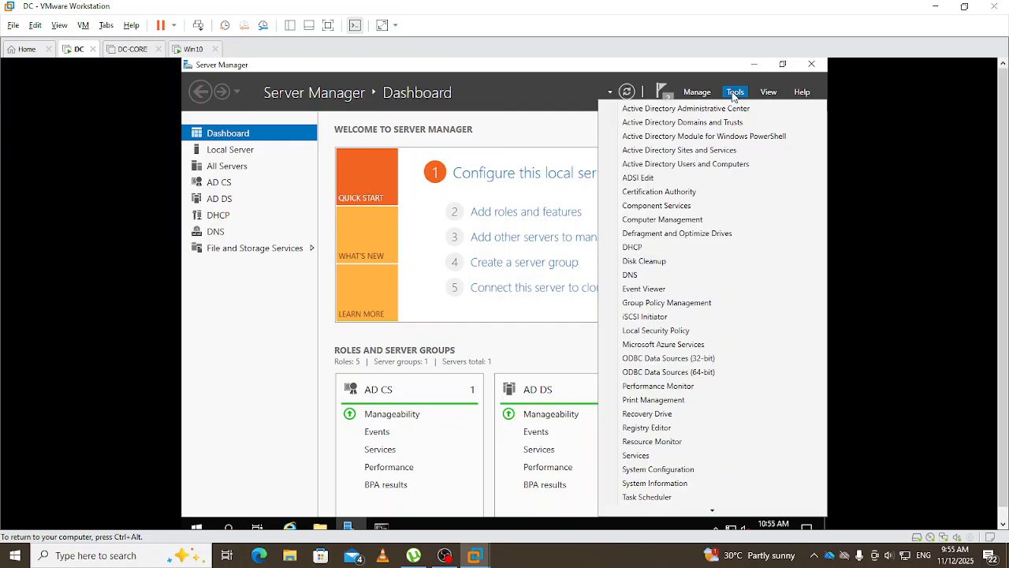
pyautogui.click(687, 164)
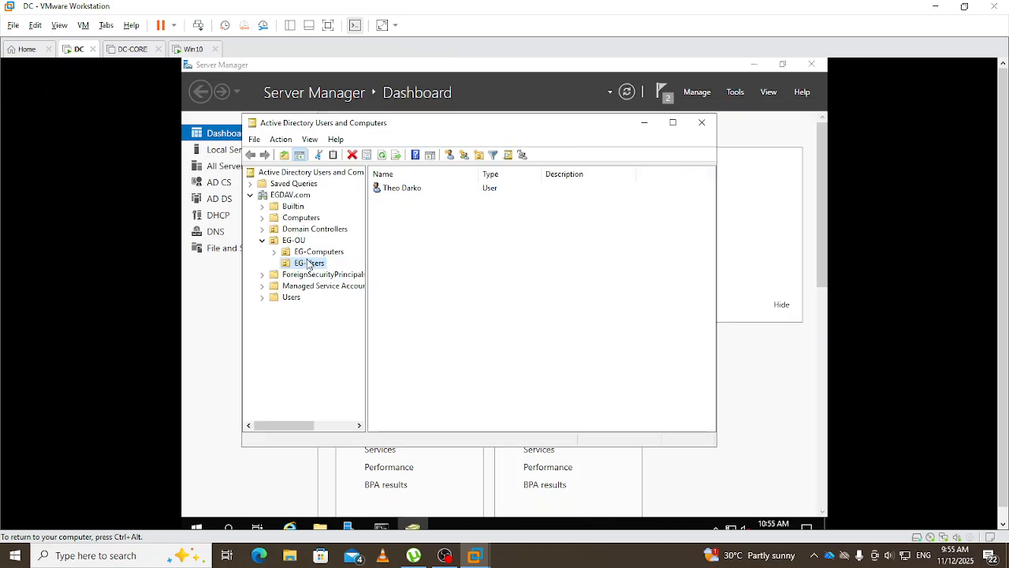
# - Review the EG-Users account's logon name on the Account tab of its properties
pyautogui.rightClick(388, 190)
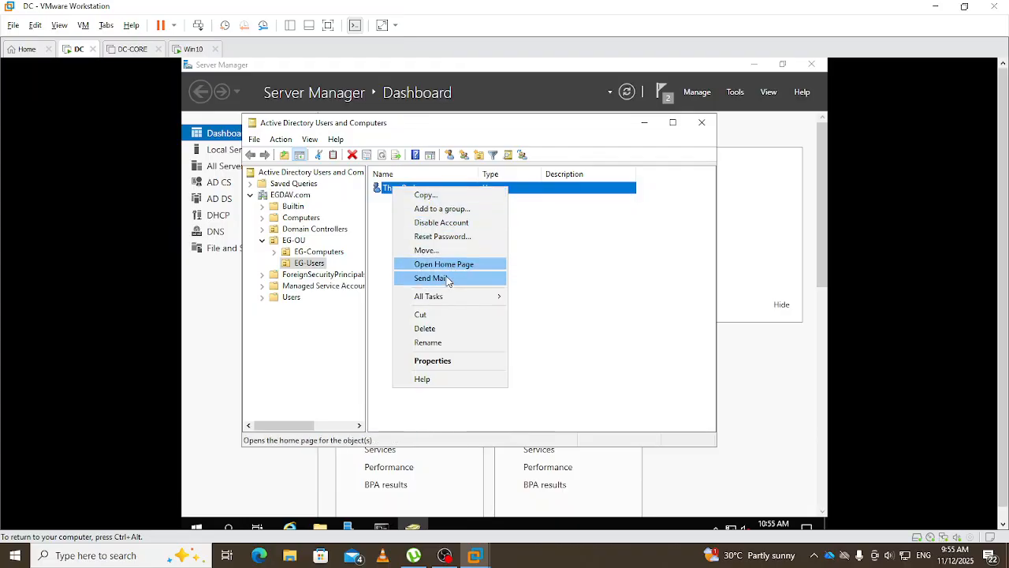
pyautogui.click(457, 360)
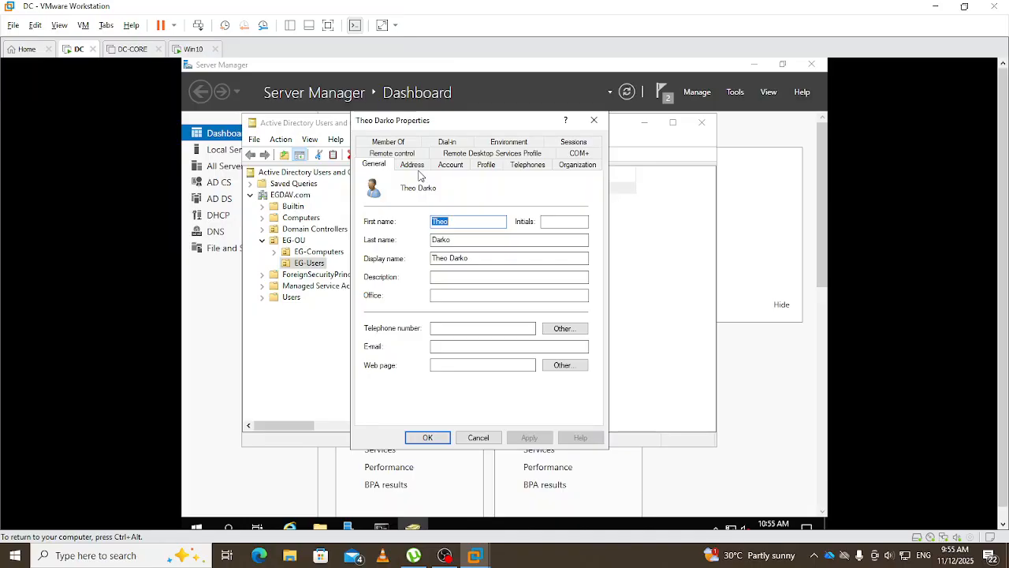
pyautogui.click(455, 166)
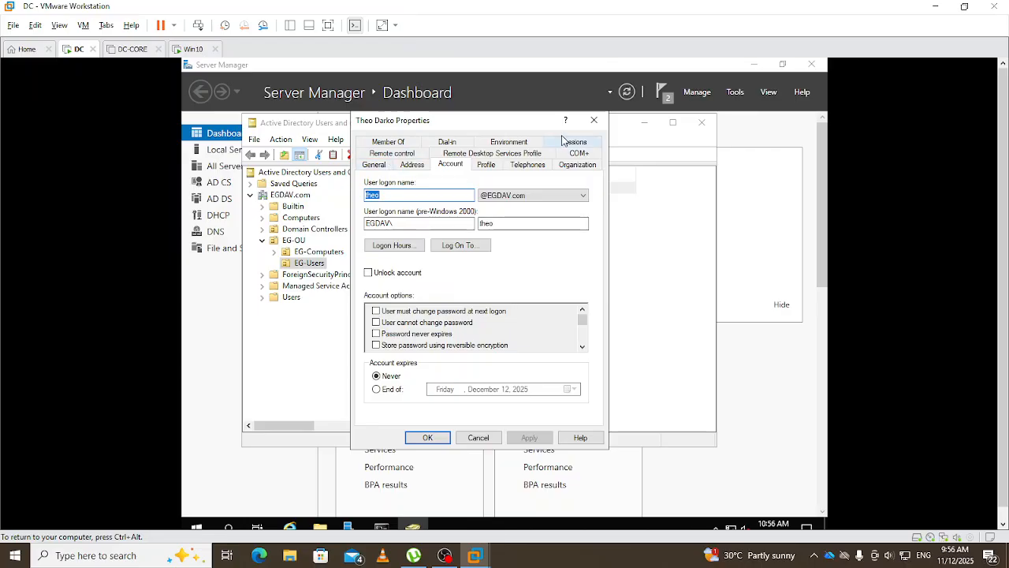
pyautogui.click(601, 124)
pyautogui.click(446, 218)
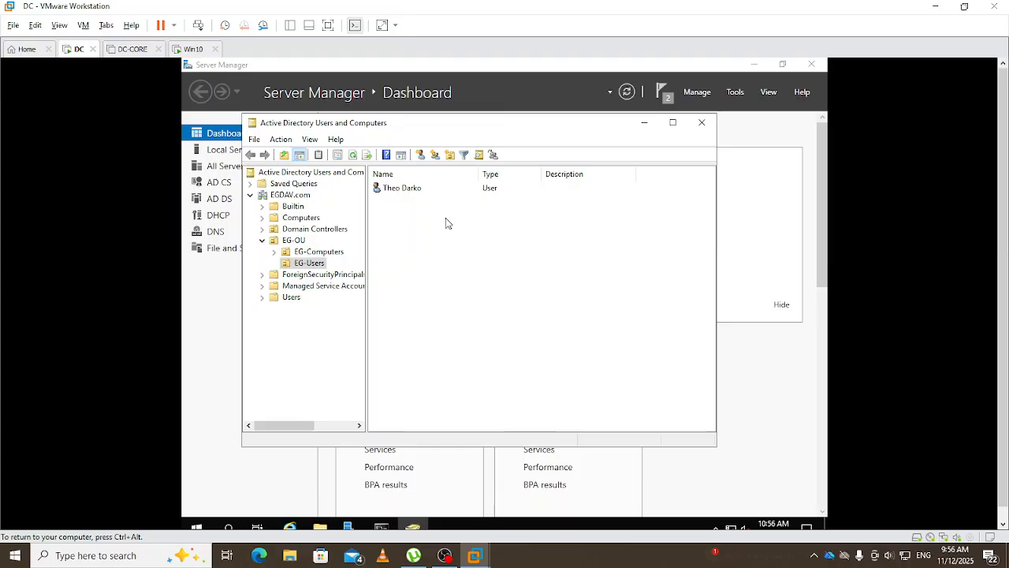
pyautogui.rightClick(410, 189)
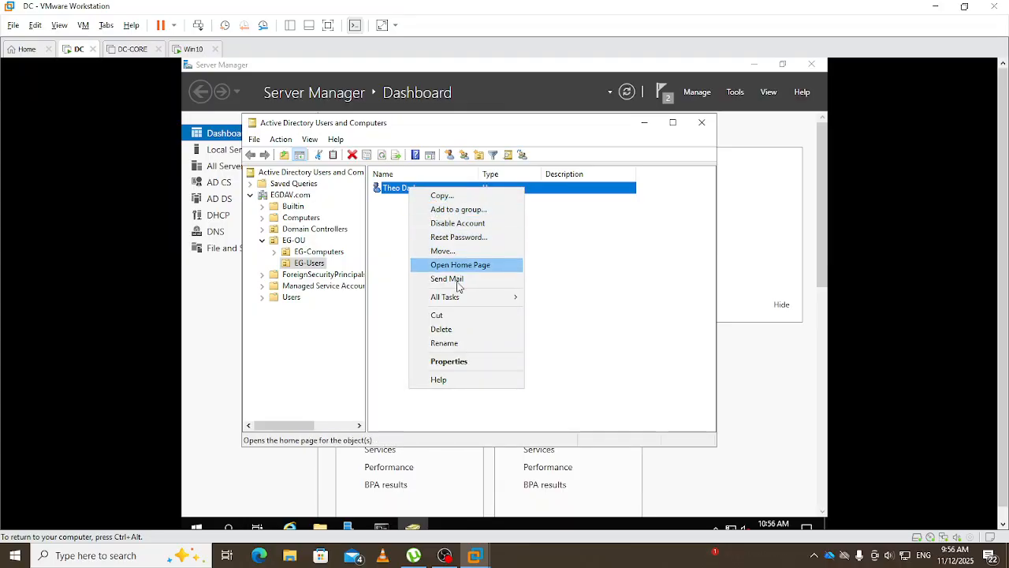
# - Reset the EG-Users account's password without requiring a change at next logon
pyautogui.click(470, 239)
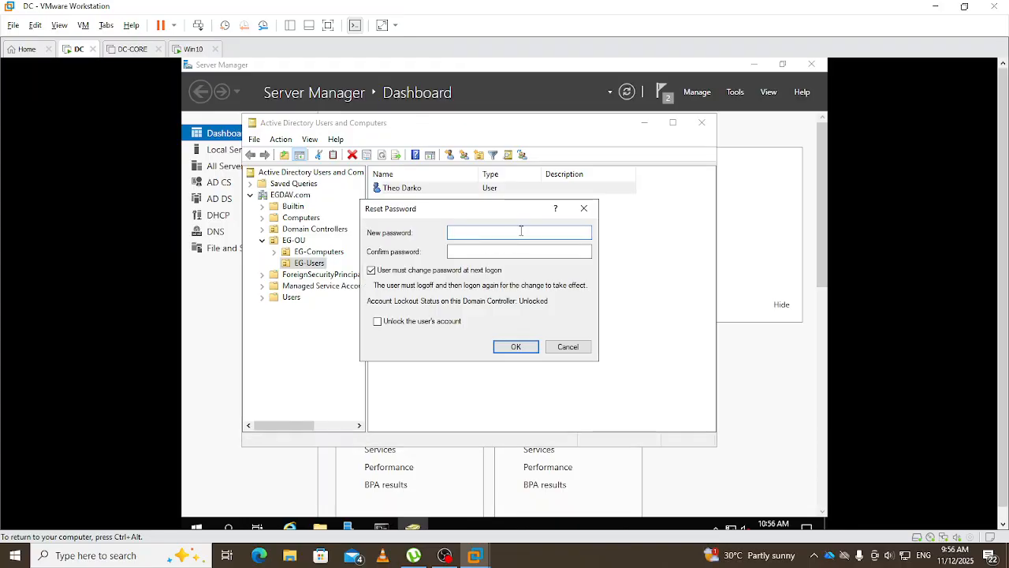
pyautogui.write('•••••••••')
pyautogui.press('Tab')
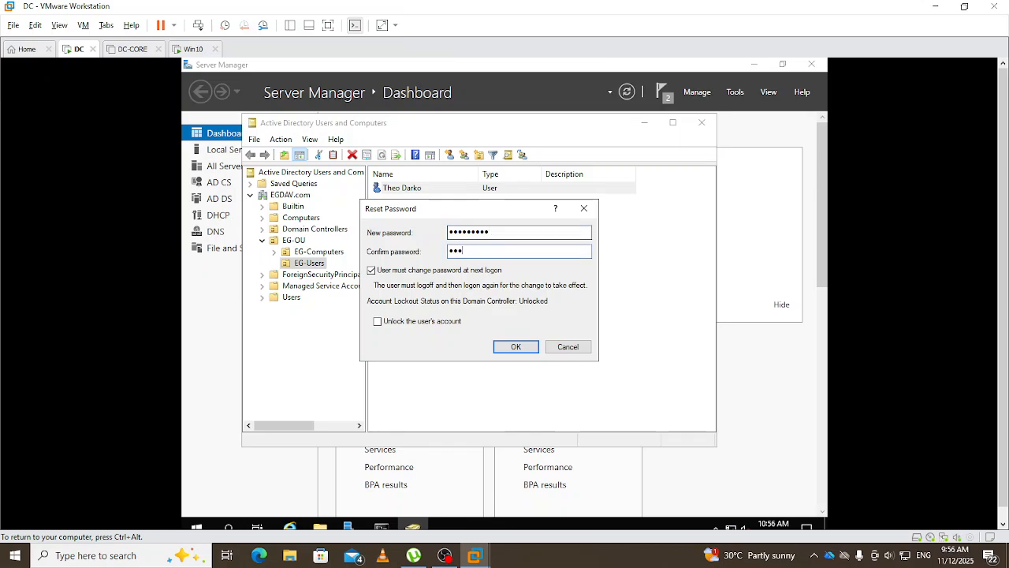
pyautogui.write('••••••')
pyautogui.click(371, 271)
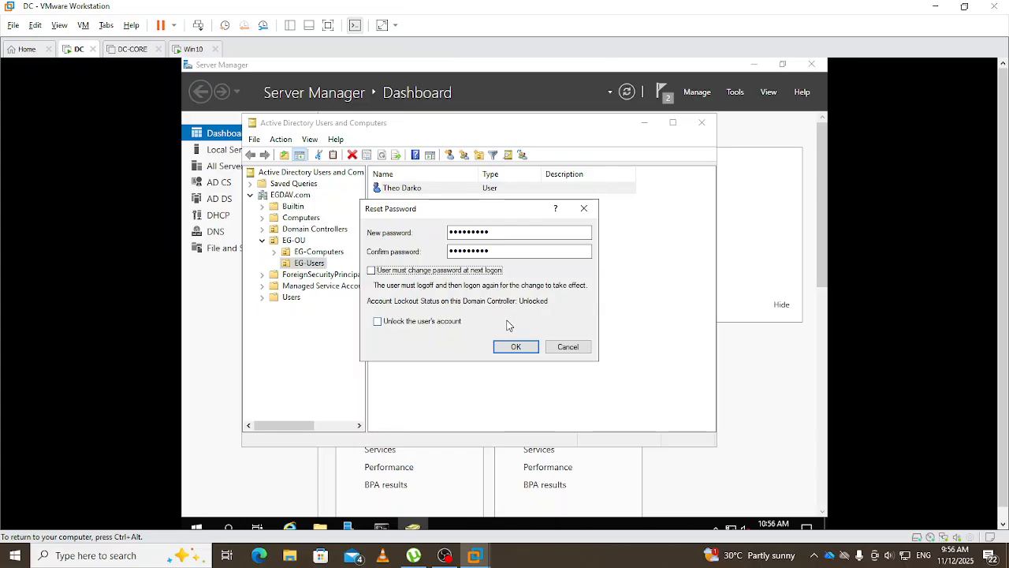
pyautogui.click(517, 349)
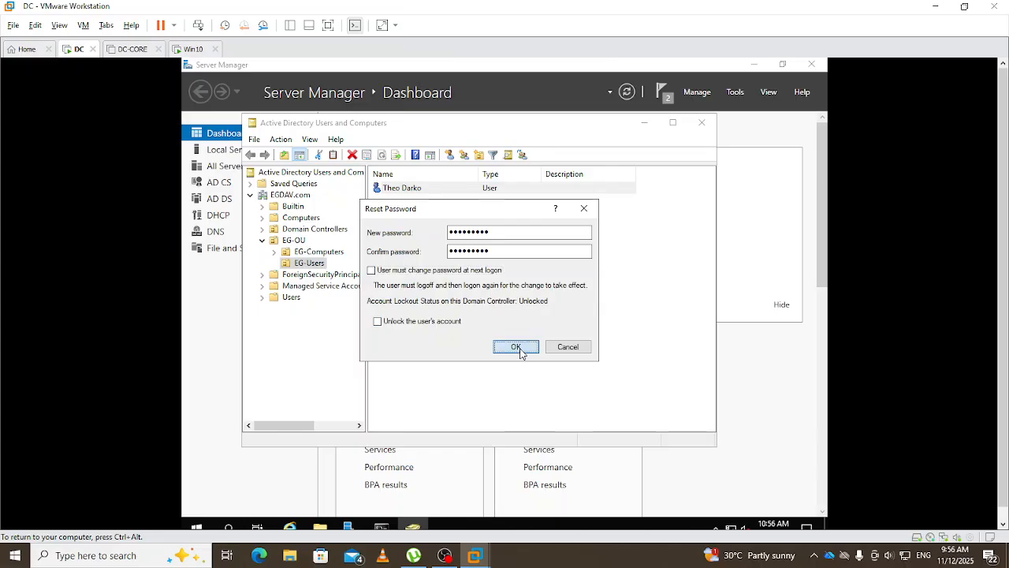
pyautogui.click(582, 340)
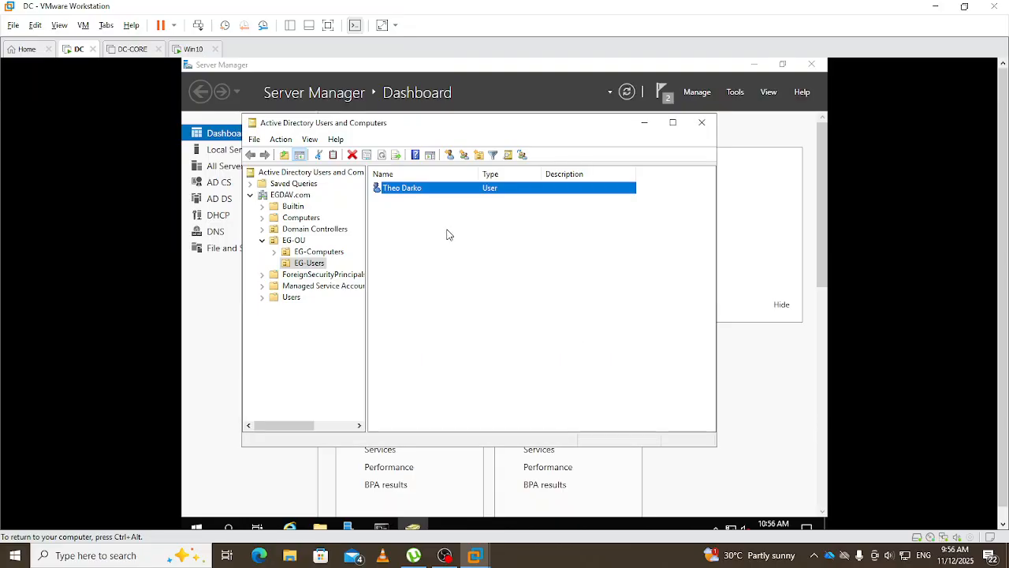
pyautogui.click(193, 49)
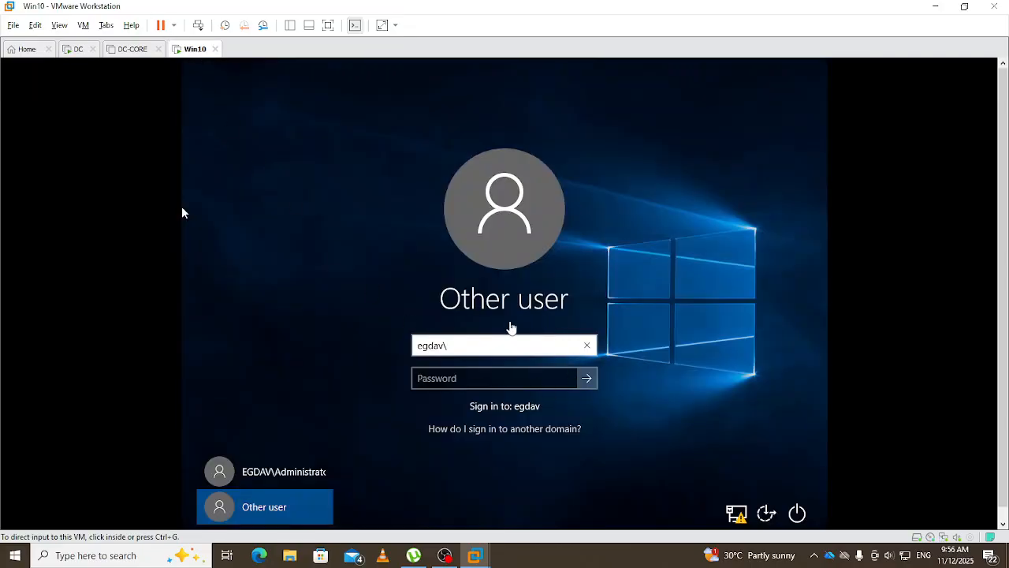
# - Attempt signing in as the domain user, which is refused due to logon-hour restrictions
pyautogui.click(477, 344)
pyautogui.write('theo')
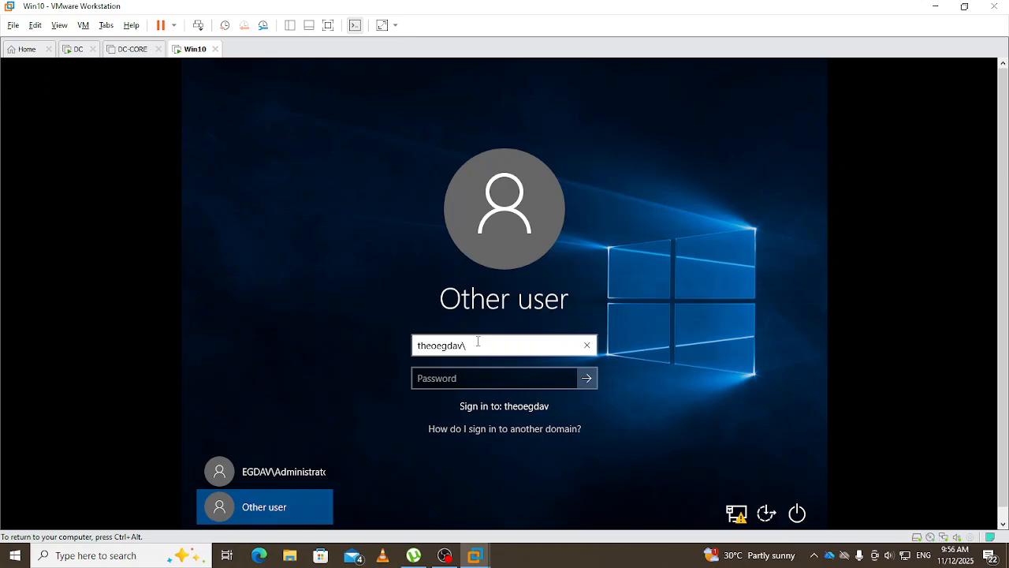
pyautogui.press('BackSpace')
pyautogui.press('BackSpace')
pyautogui.press('BackSpace')
pyautogui.press('BackSpace')
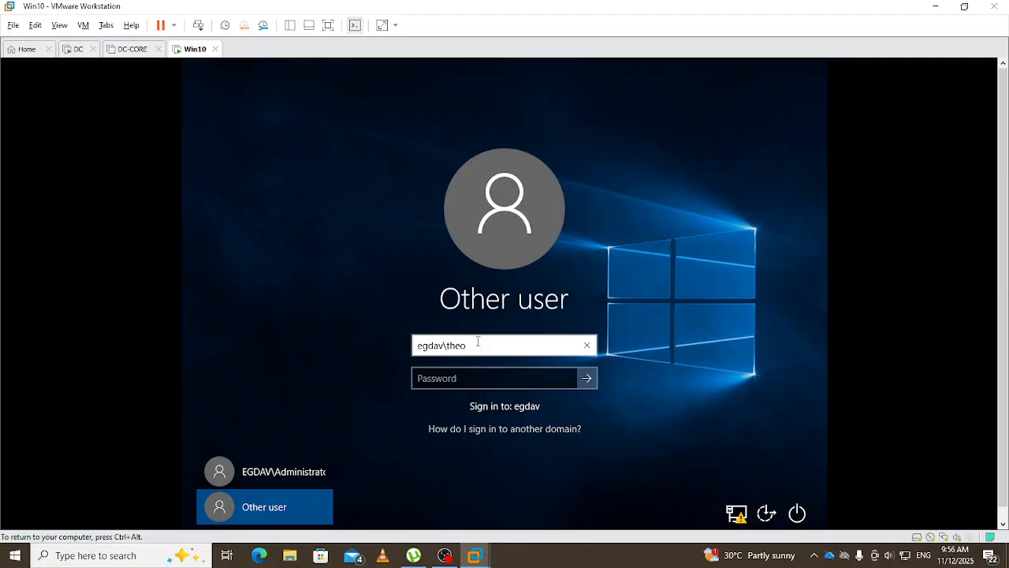
pyautogui.press('Tab')
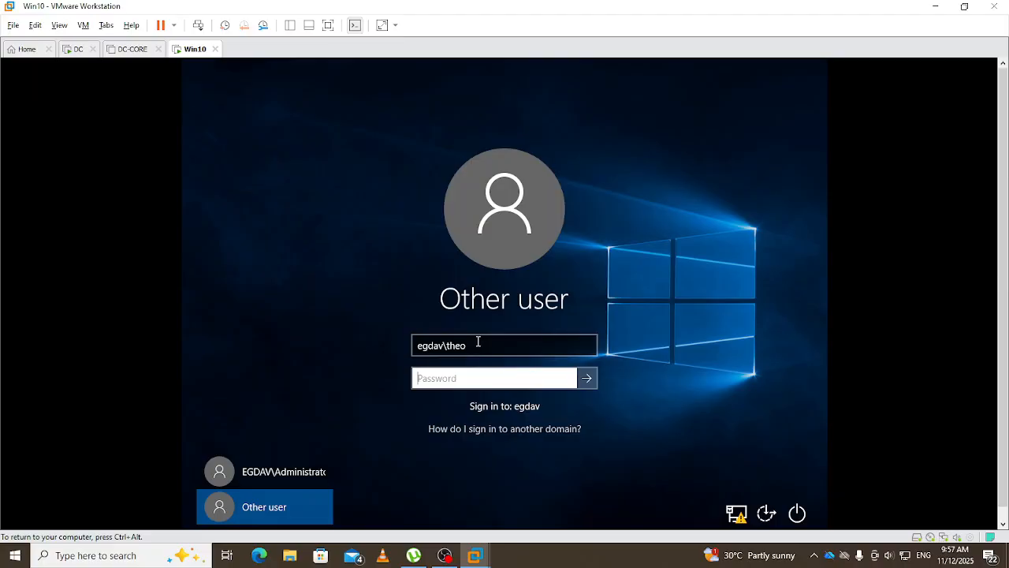
pyautogui.write('P')
pyautogui.press('Return')
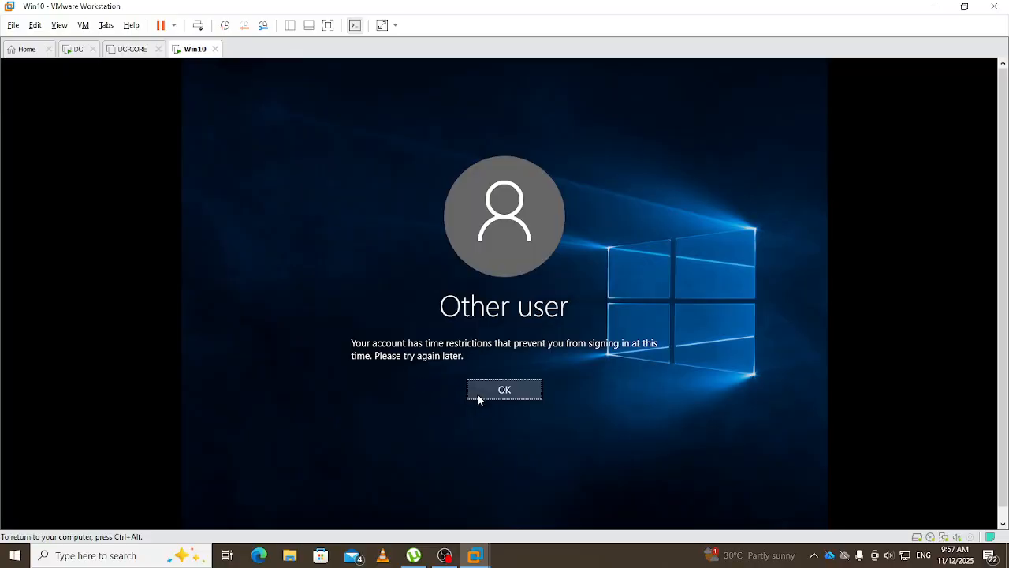
pyautogui.click(514, 391)
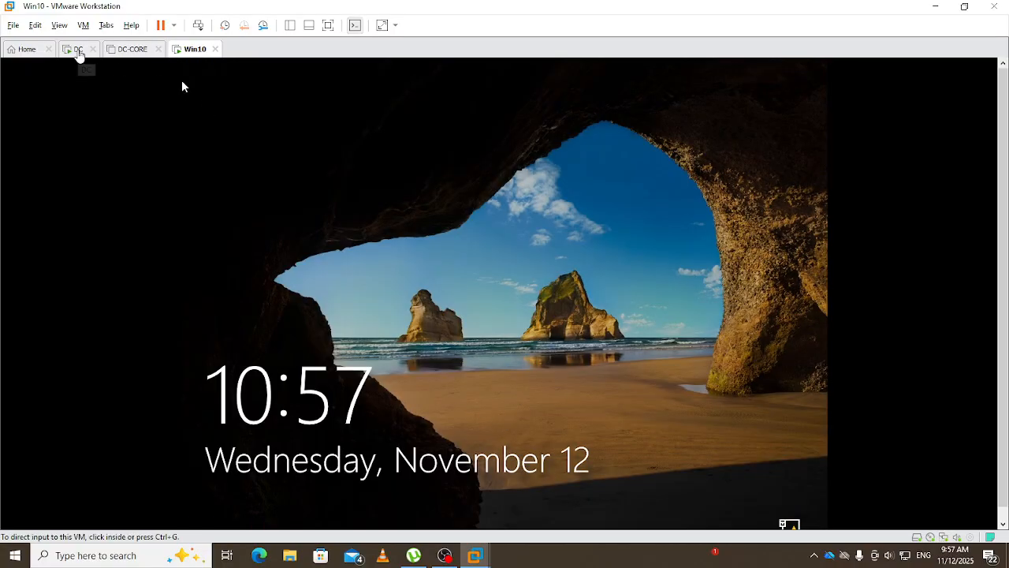
# - On the DC, open the user account's Logon Hours grid from its Account properties
pyautogui.click(78, 49)
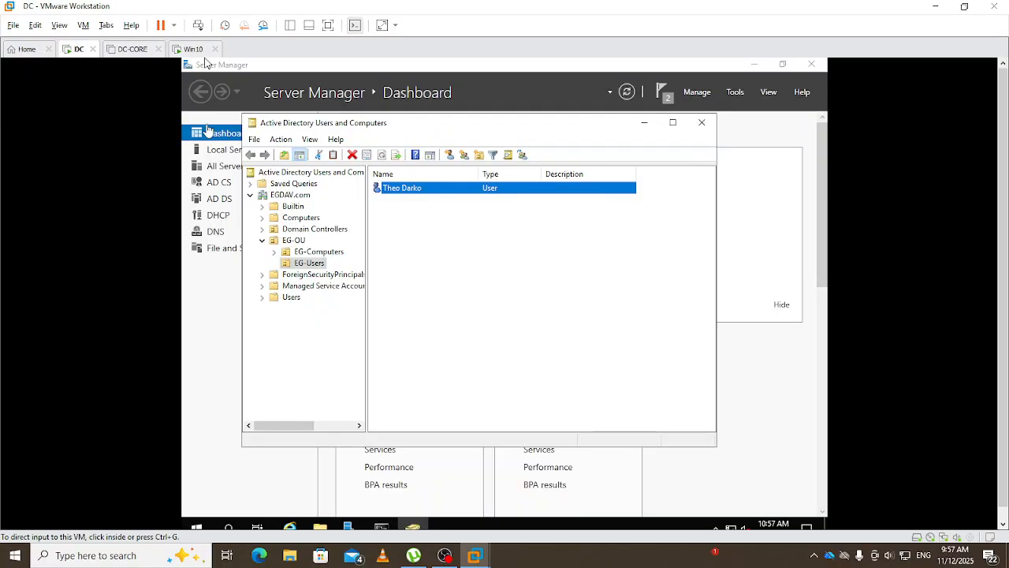
pyautogui.rightClick(401, 189)
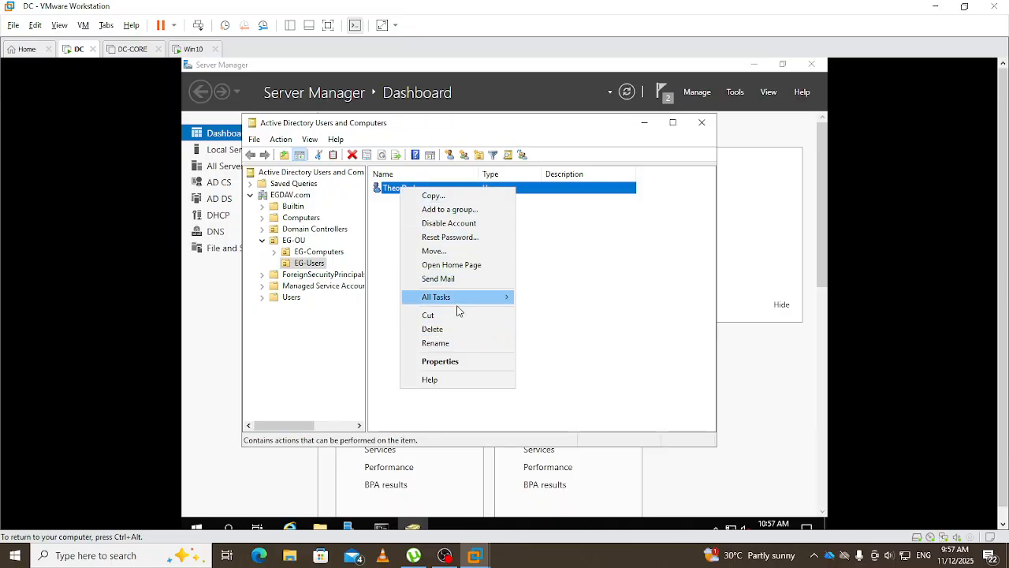
pyautogui.click(452, 364)
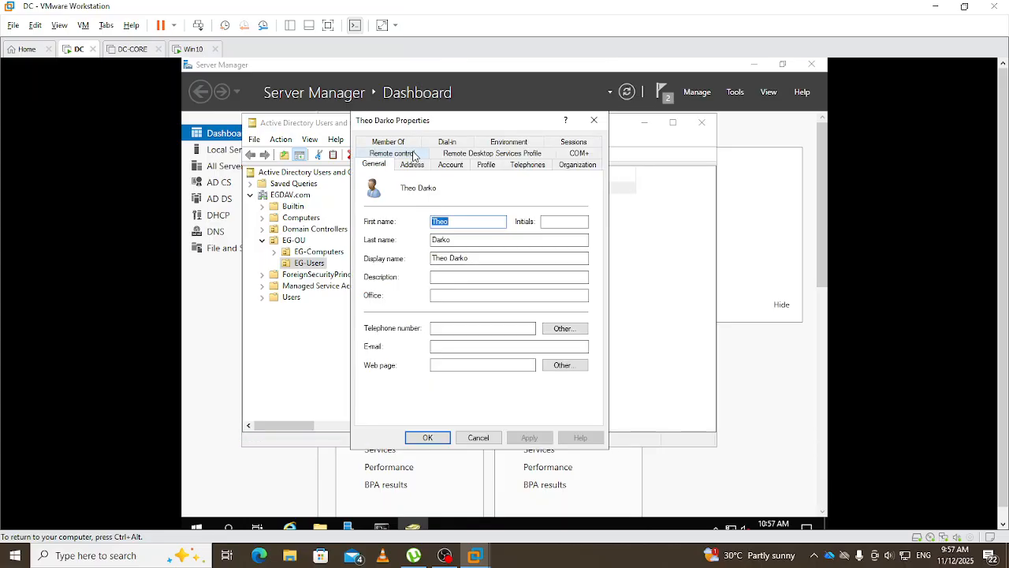
pyautogui.click(451, 167)
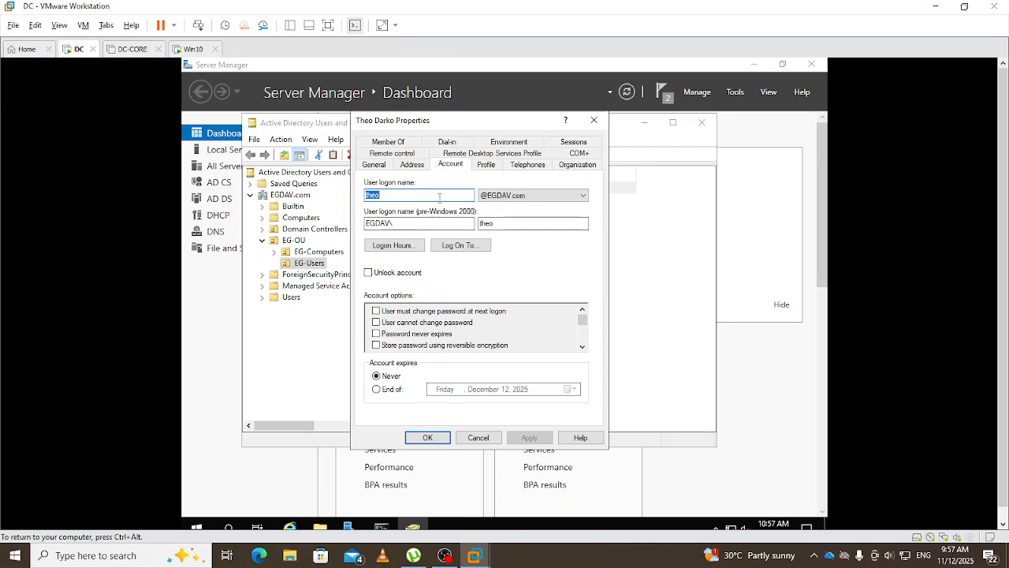
pyautogui.click(392, 246)
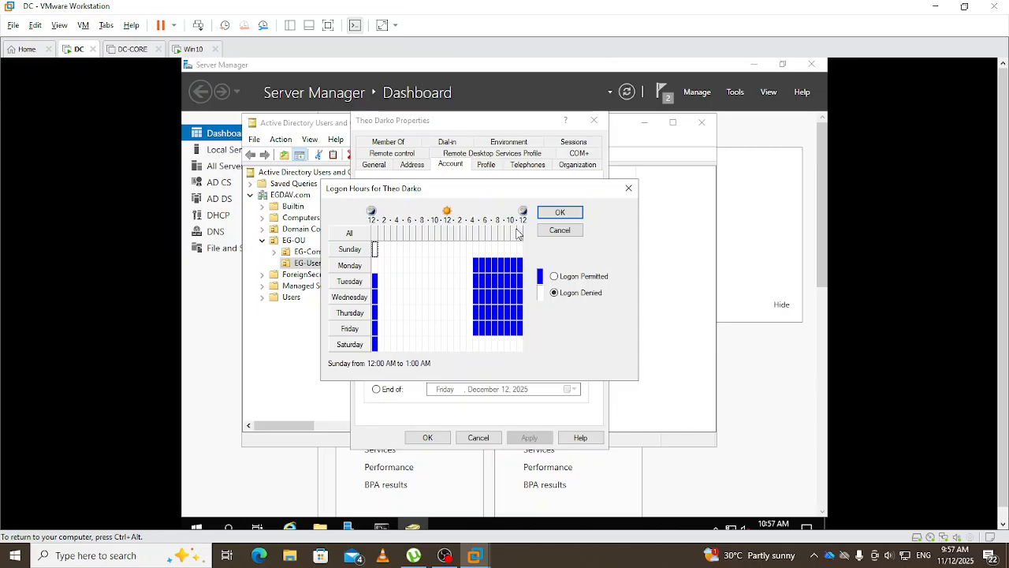
pyautogui.click(629, 188)
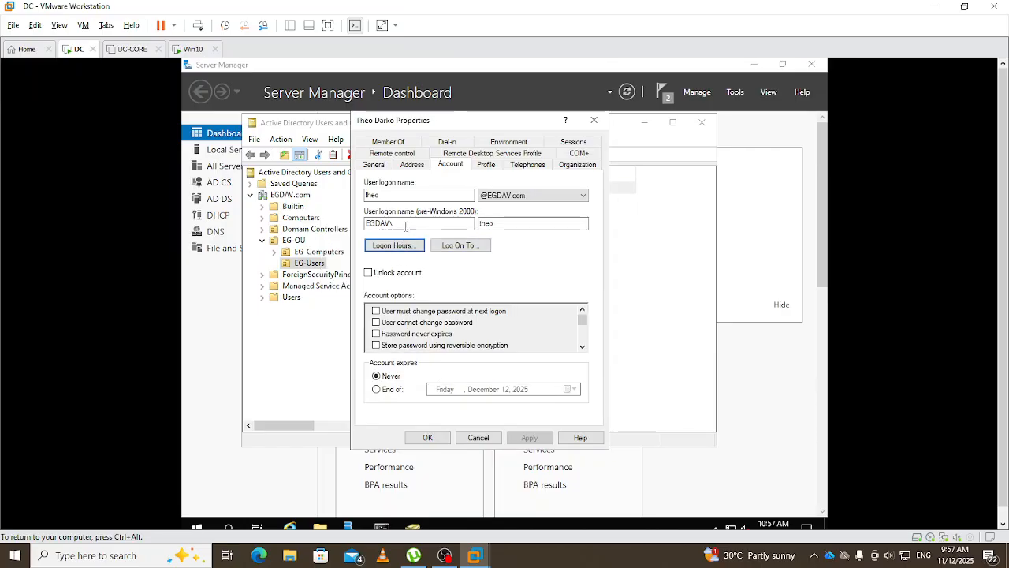
pyautogui.click(398, 246)
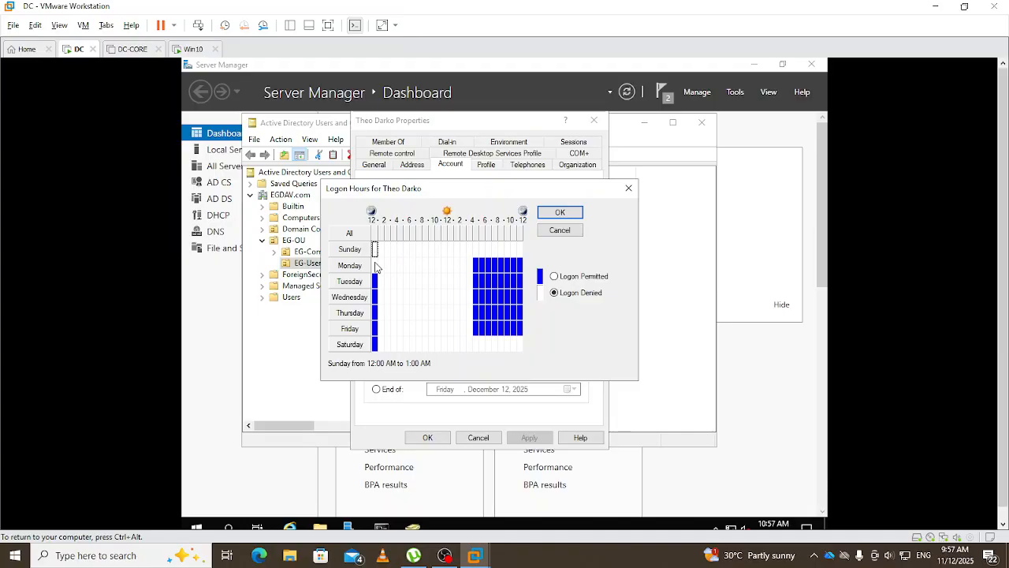
# - Permit logon Monday–Friday from 12 AM to 4 PM and save the account properties
pyautogui.click(375, 267)
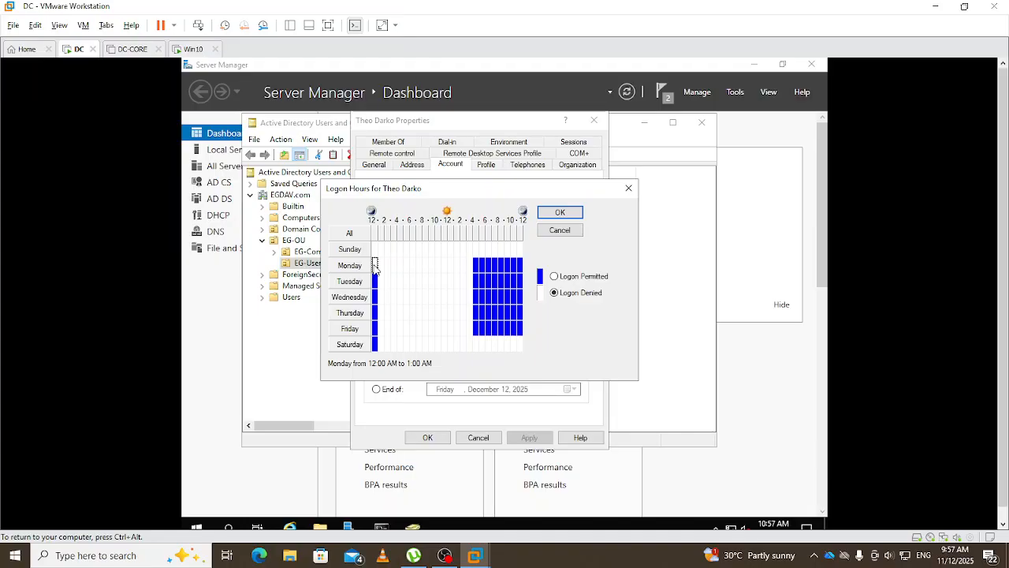
pyautogui.moveTo(376, 267); pyautogui.dragTo(473, 339)
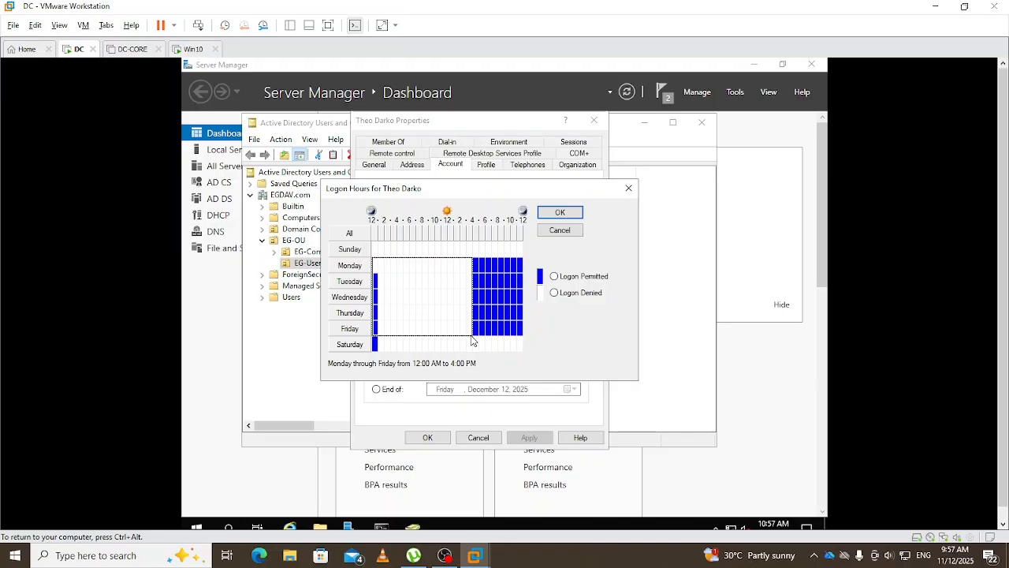
pyautogui.click(554, 277)
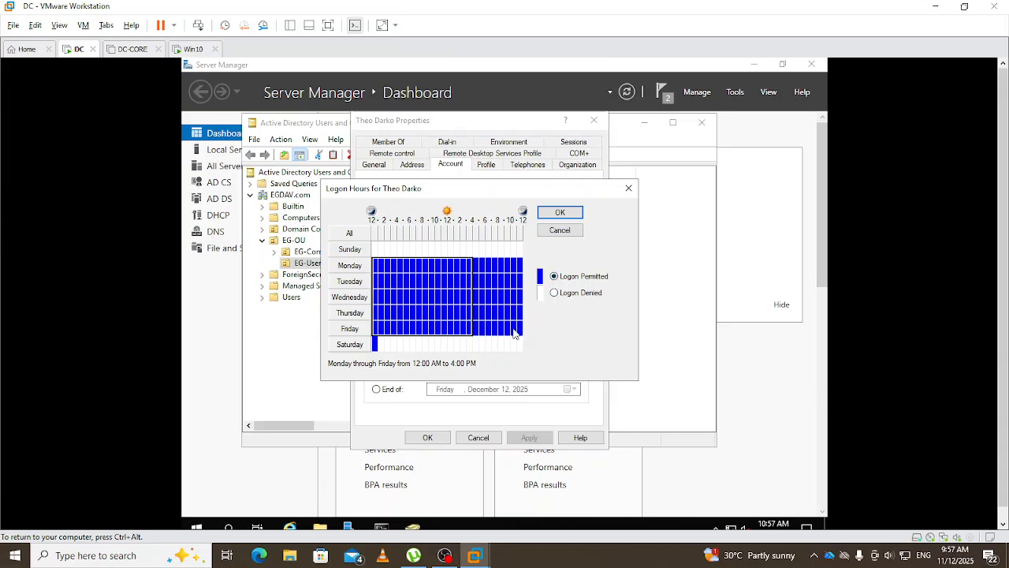
pyautogui.click(565, 213)
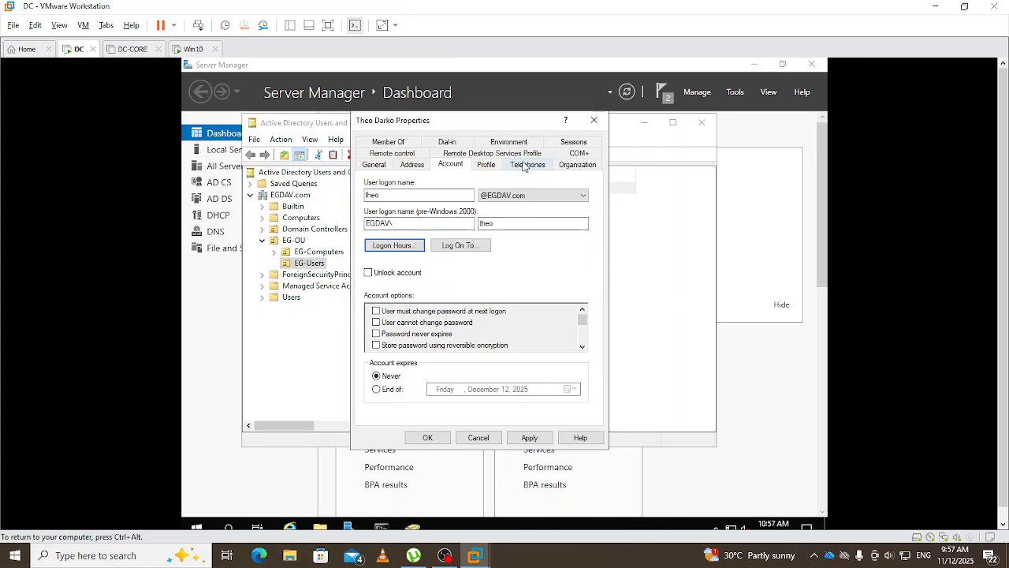
pyautogui.click(532, 438)
pyautogui.click(434, 439)
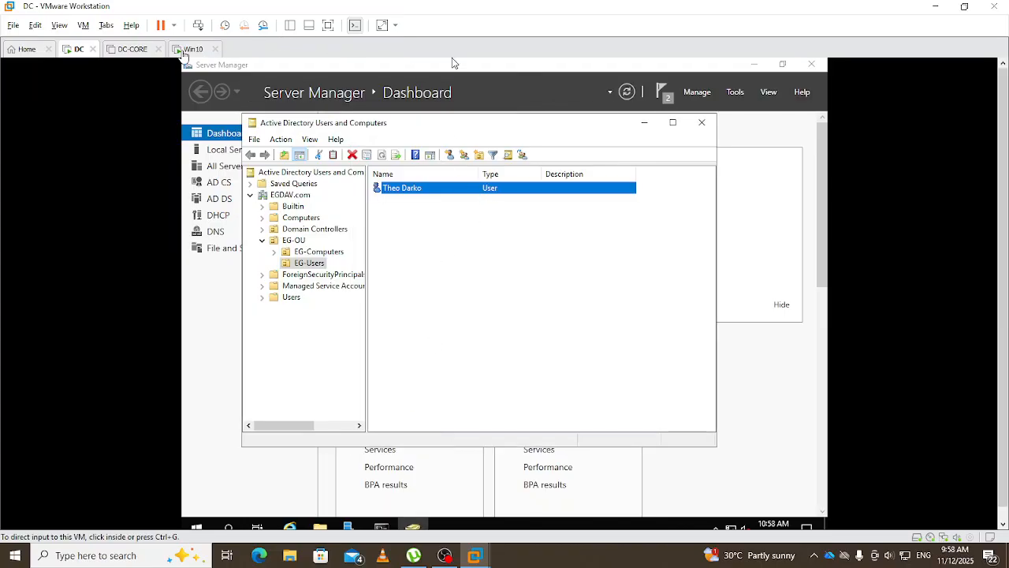
pyautogui.click(183, 54)
# - Sign in to Windows 10 as the egdav domain user and reach the desktop
pyautogui.click(505, 419)
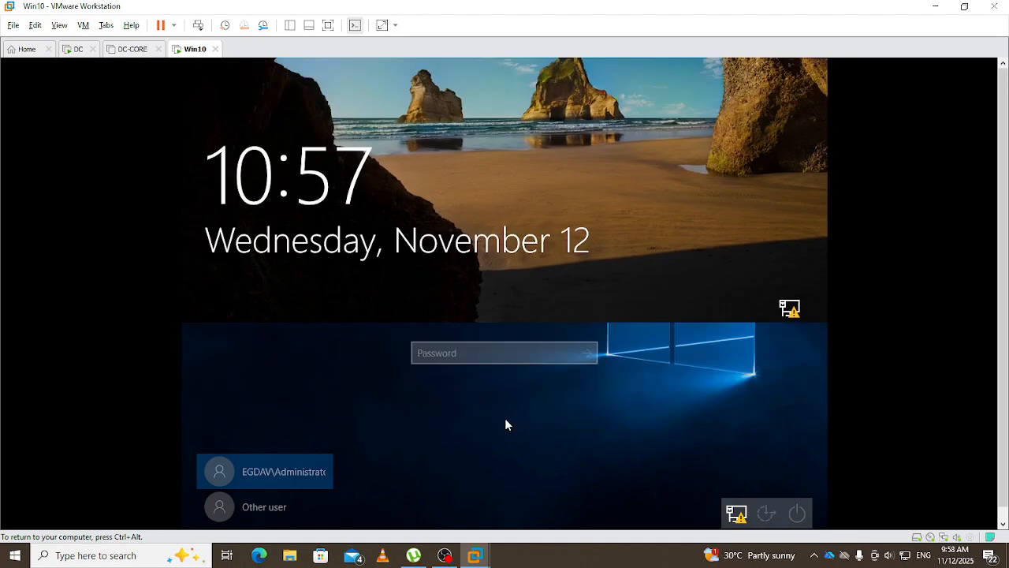
pyautogui.click(272, 508)
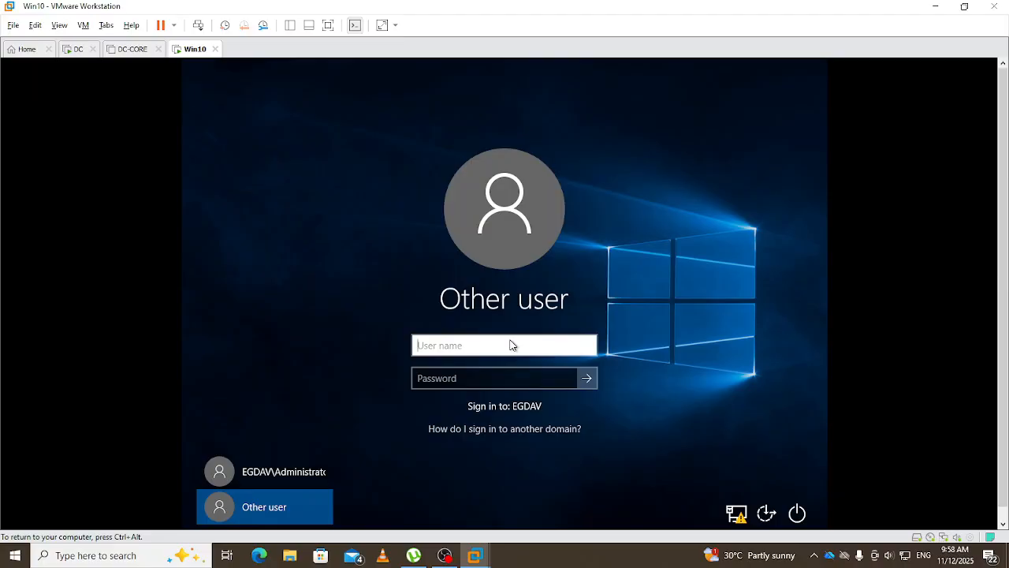
pyautogui.write('egdav\\th')
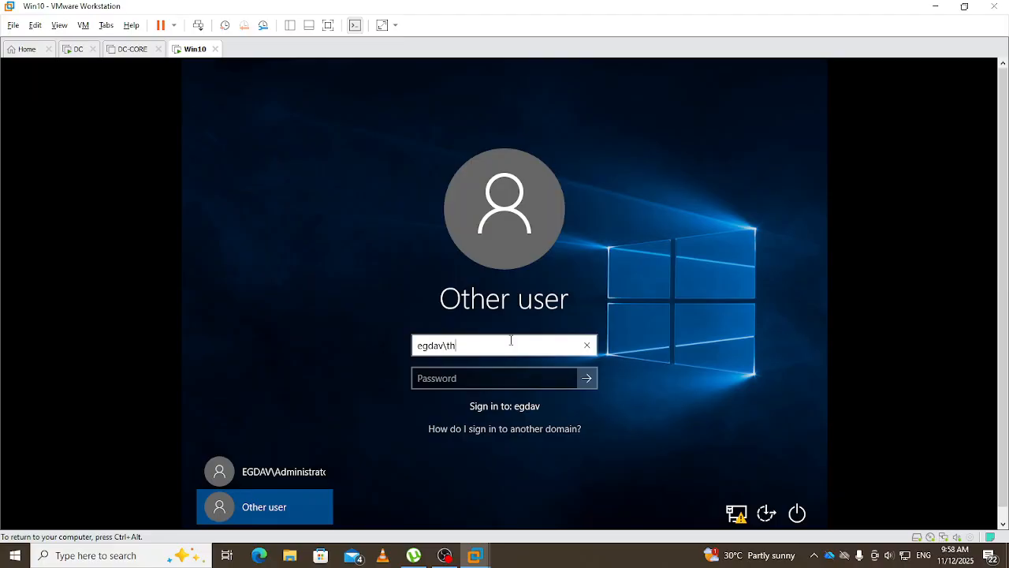
pyautogui.write('eo')
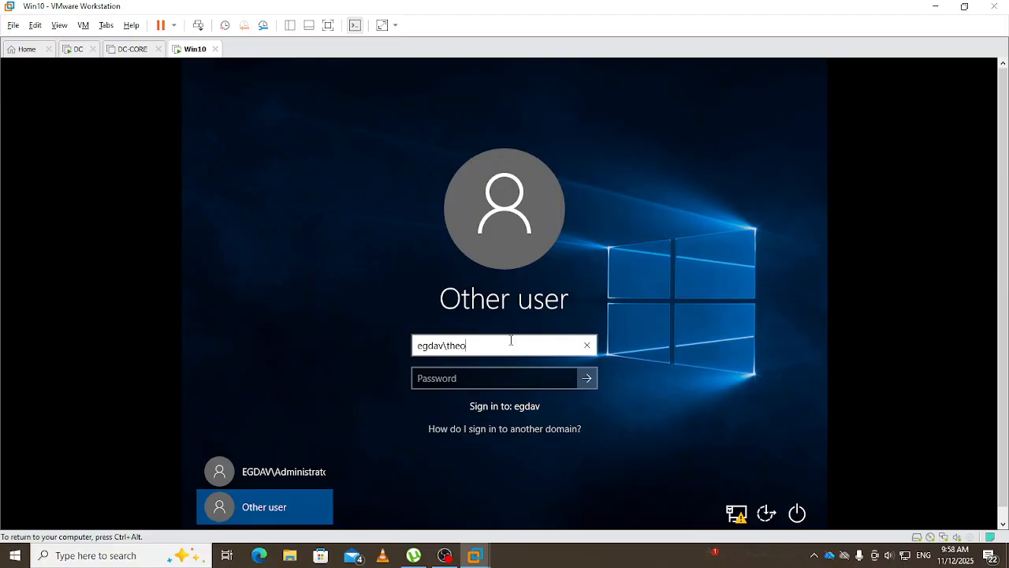
pyautogui.press('Tab')
pyautogui.write('••')
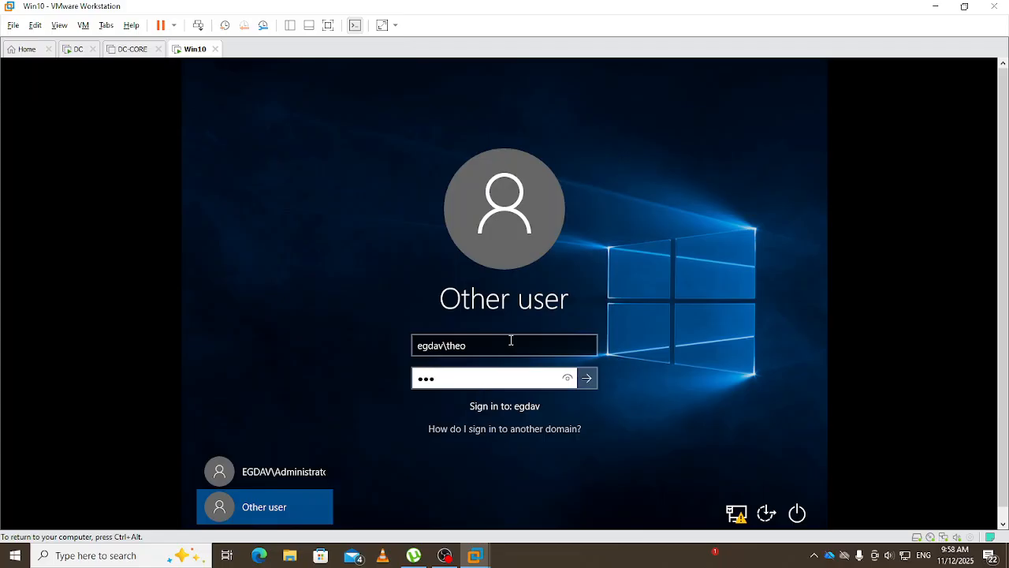
pyautogui.write('••••••')
pyautogui.press('Return')
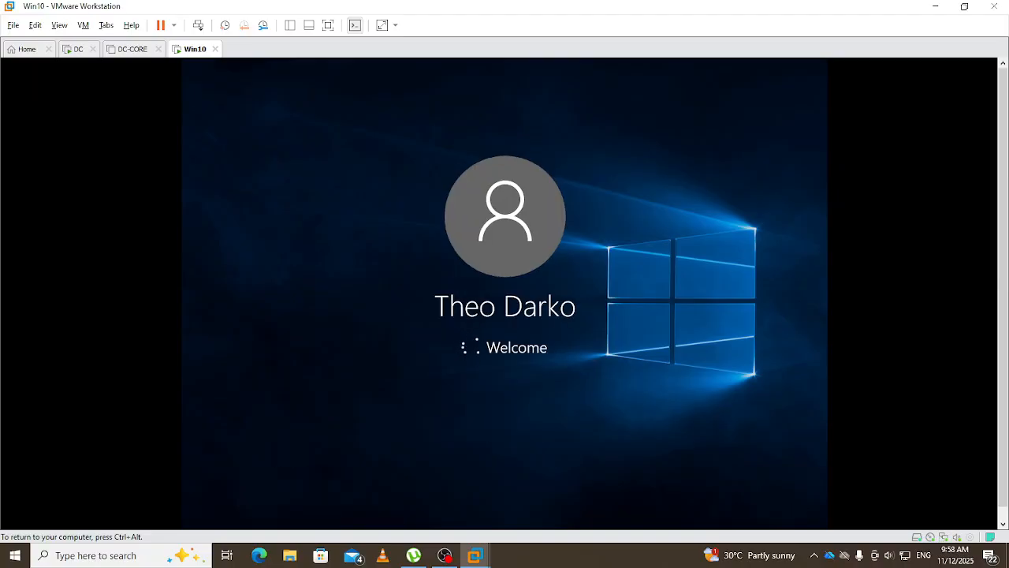
pyautogui.hotkey('ctrl', 'alt')
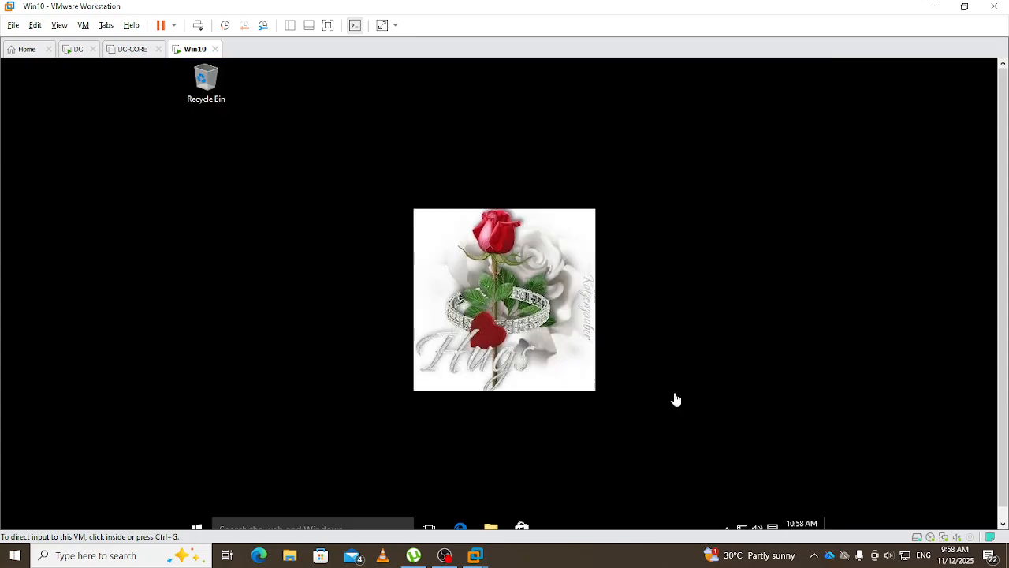
pyautogui.click(717, 298)
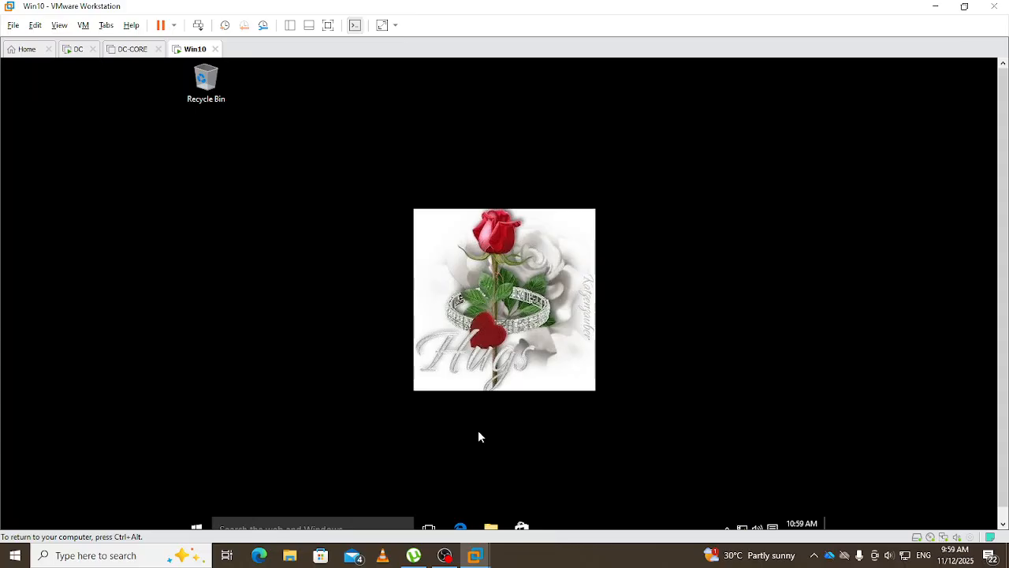
# - Open a Command Prompt and run gpupdate /force as the domain user
pyautogui.press('super+r')
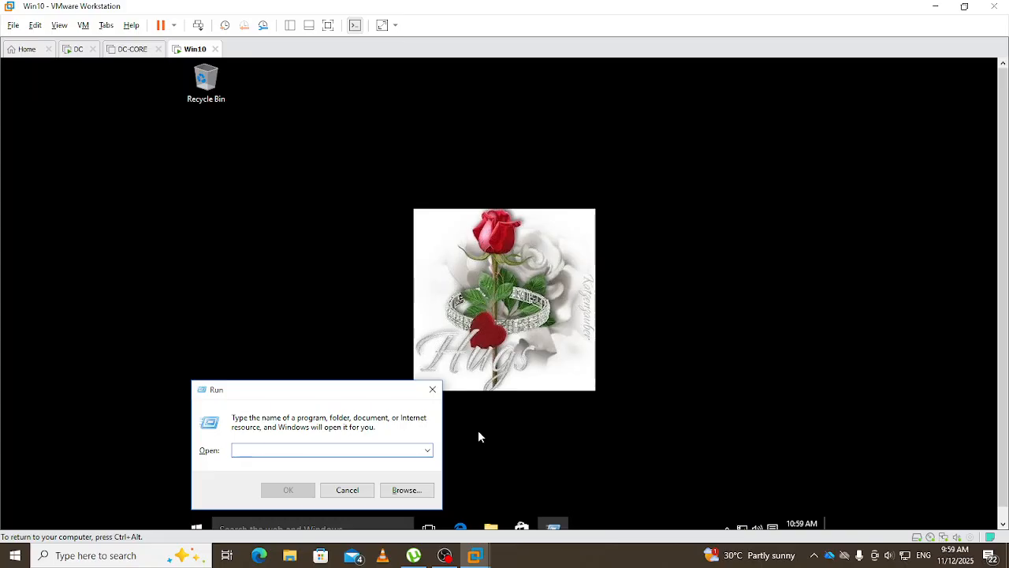
pyautogui.write('cmd')
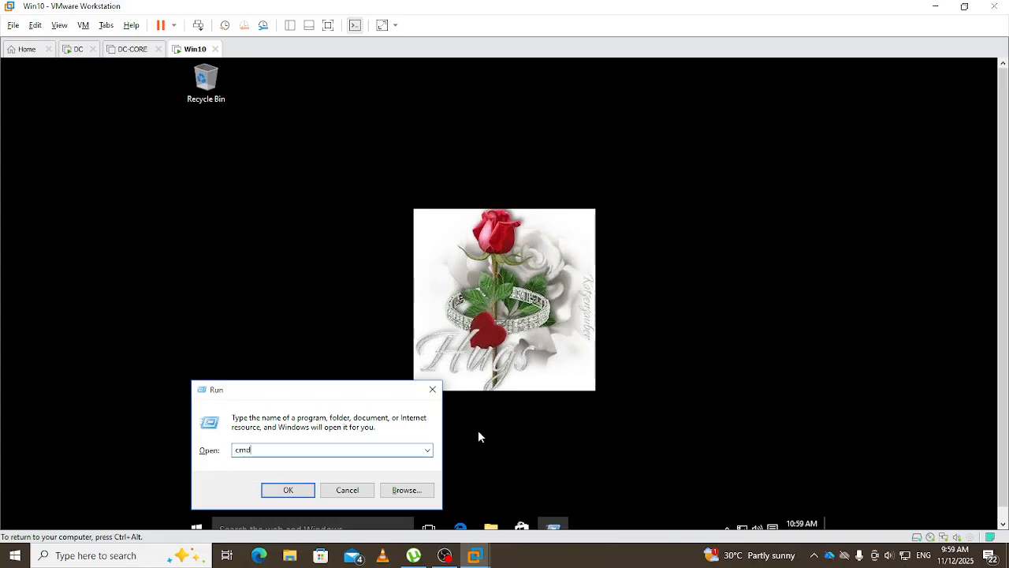
pyautogui.press('Return')
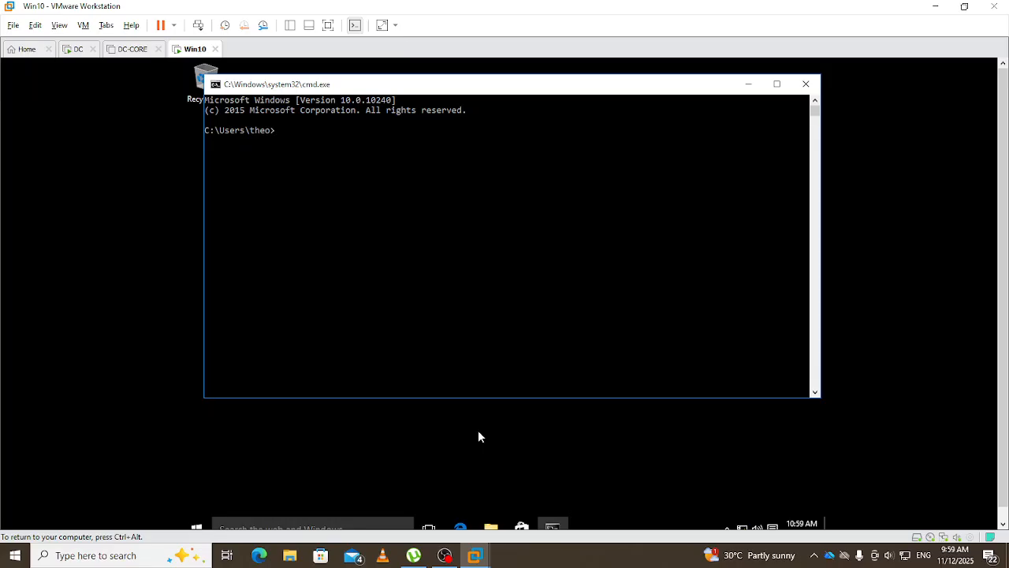
pyautogui.write('gpupdate')
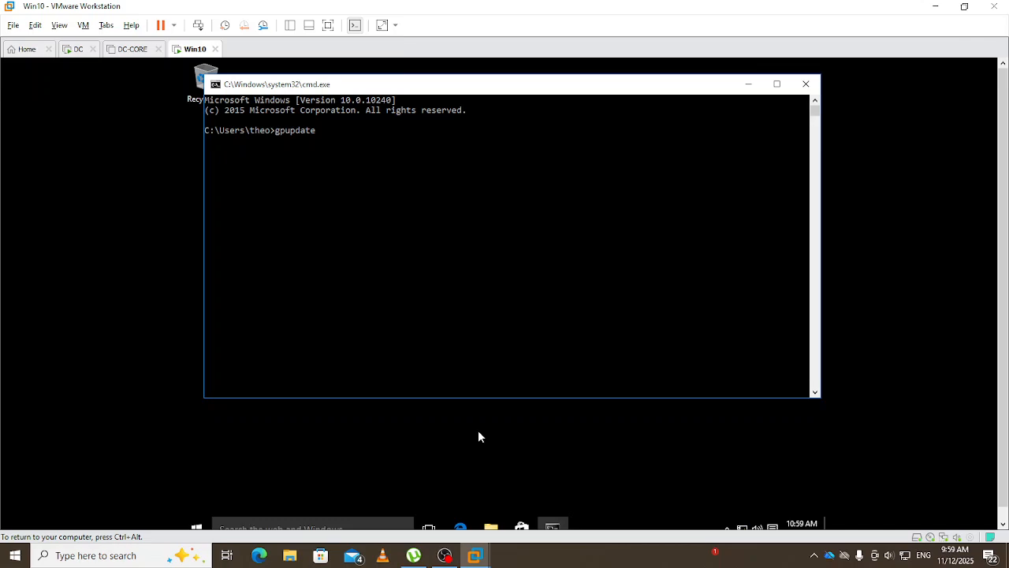
pyautogui.write(' /force')
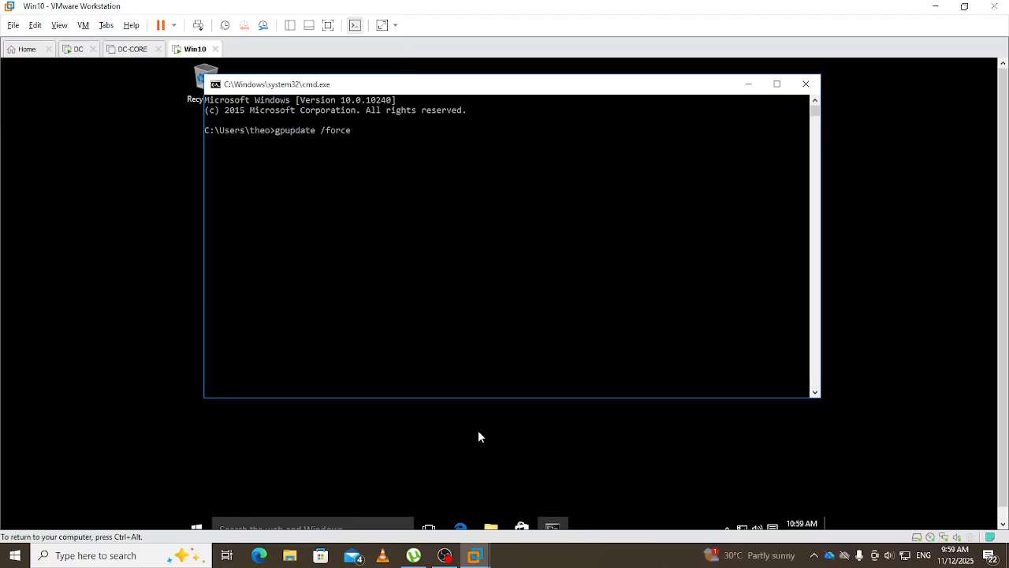
pyautogui.press('Return')
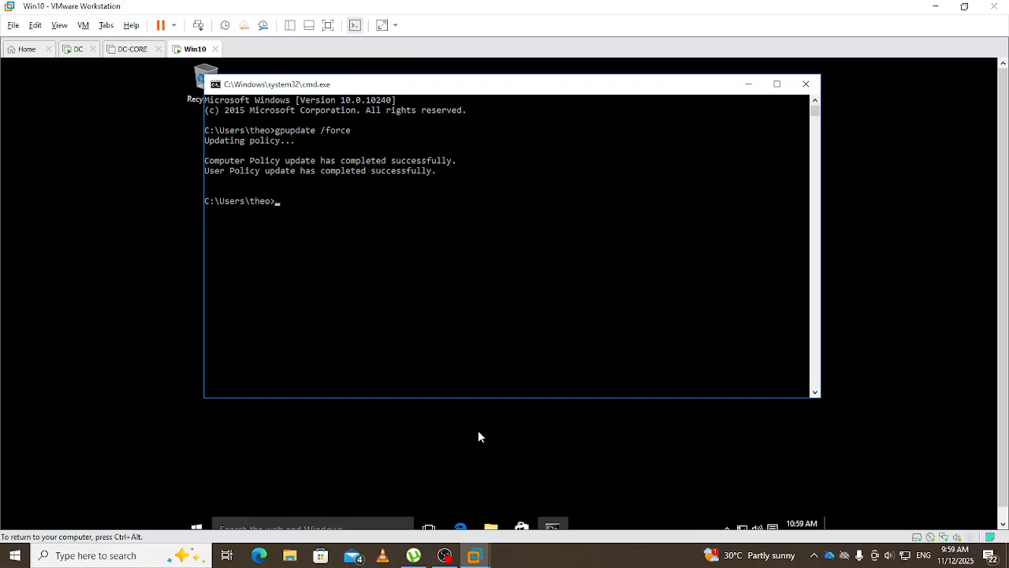
# - Run certutil -pulse, which fails with ACCESS_DENIED, then close the console
pyautogui.write('certu')
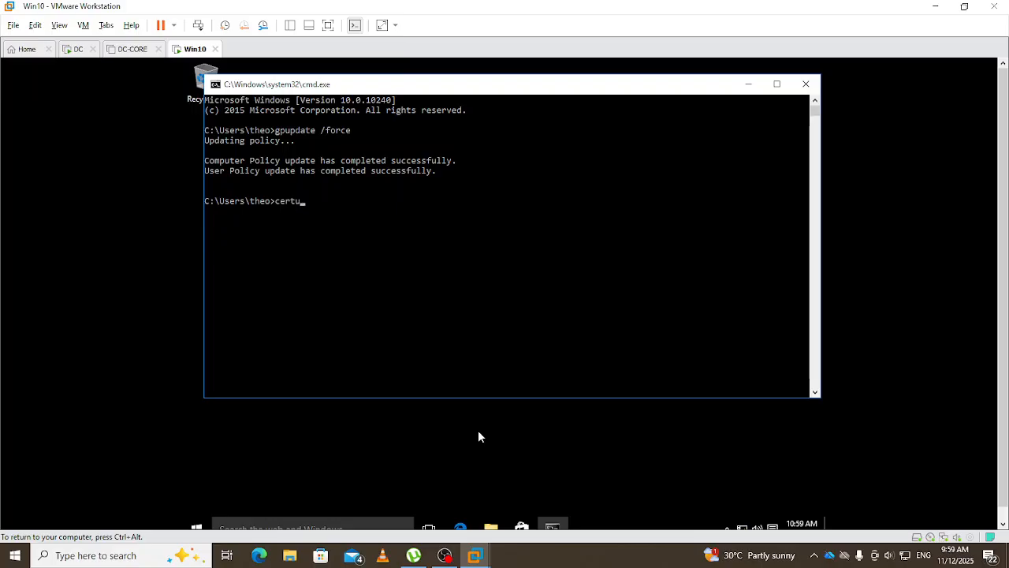
pyautogui.write('til -puls')
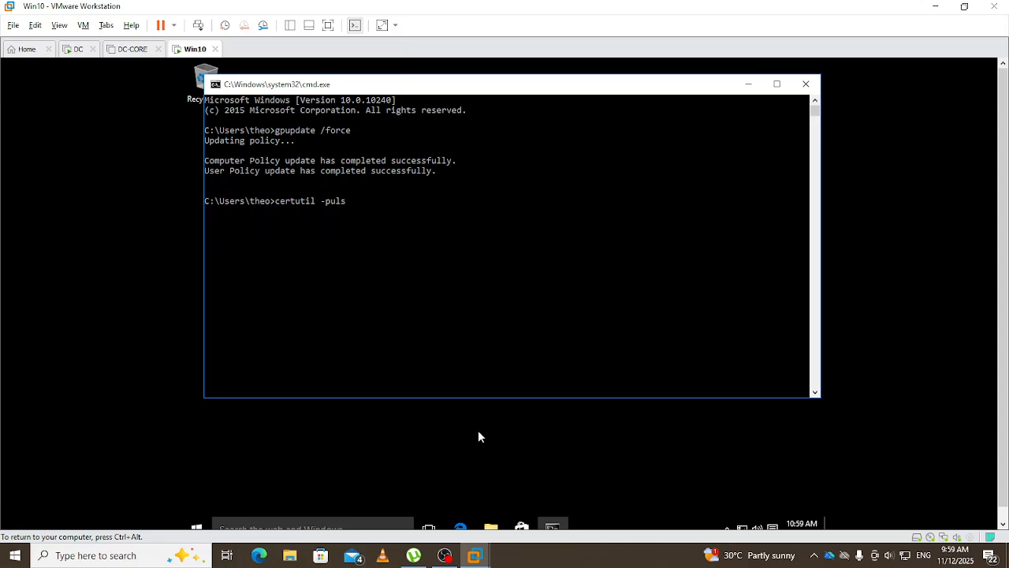
pyautogui.write('e')
pyautogui.press('Return')
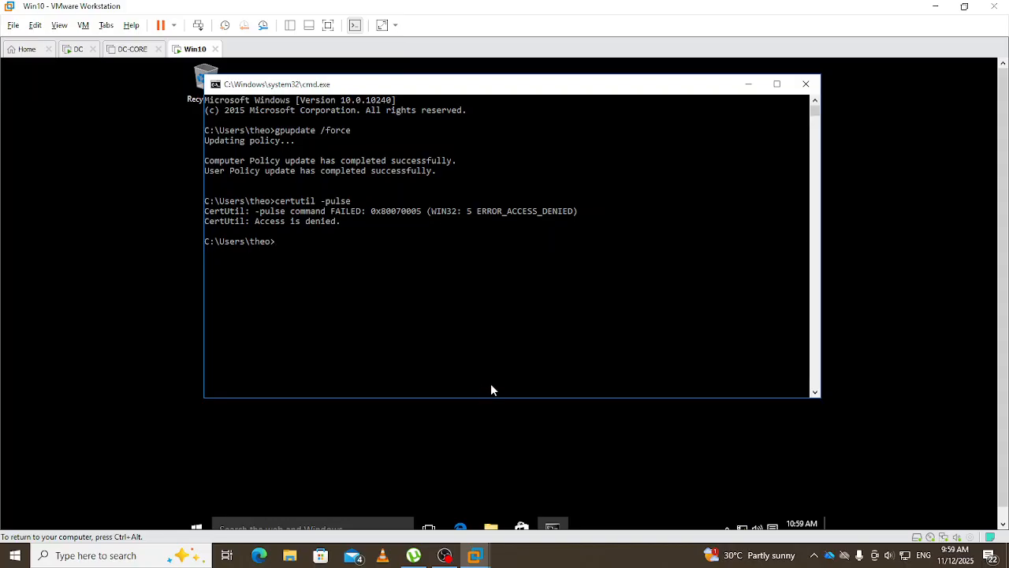
pyautogui.click(806, 84)
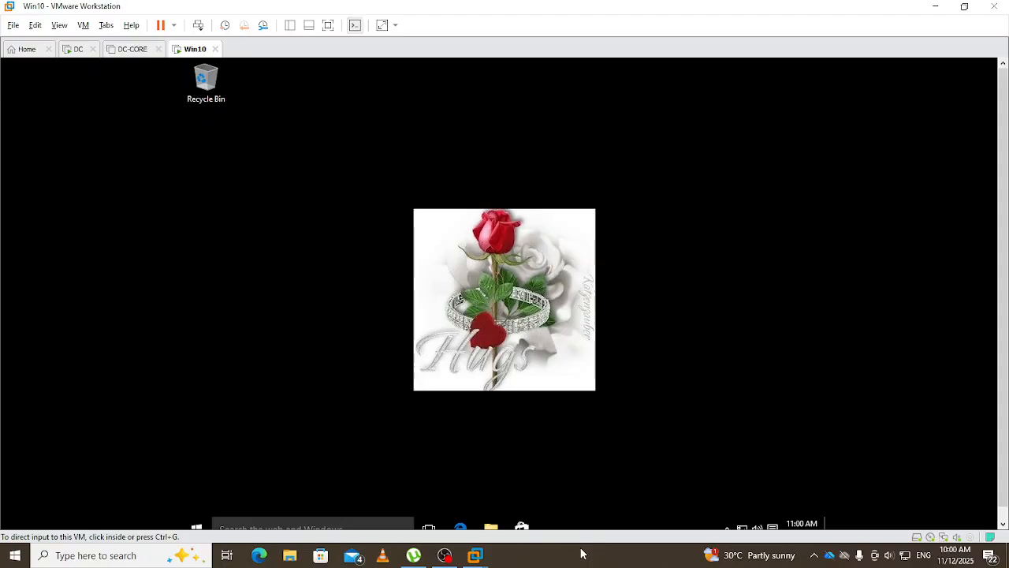
# - Open Command Prompt as administrator using the egdav\administrator credentials
pyautogui.click(639, 406)
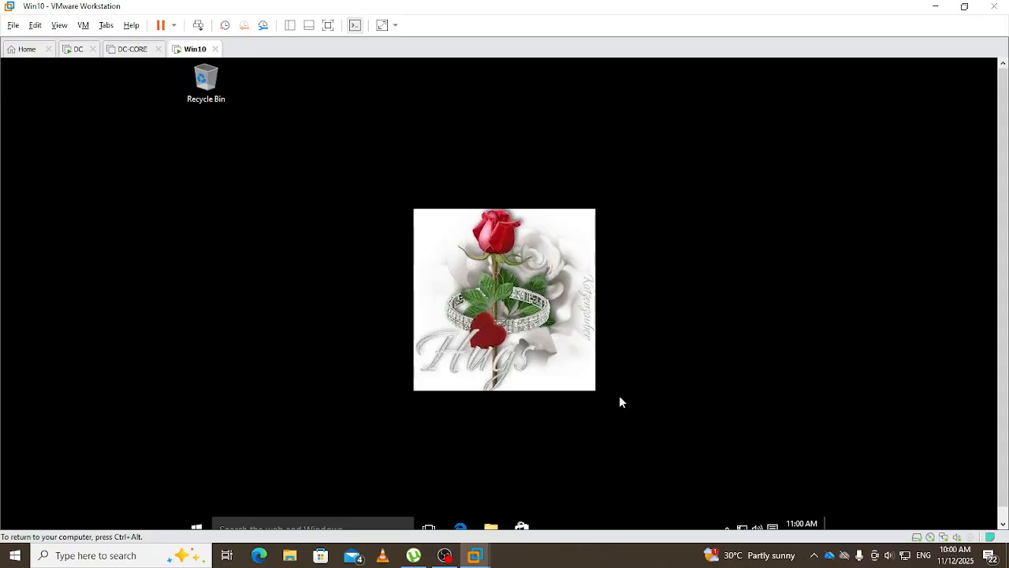
pyautogui.press('super')
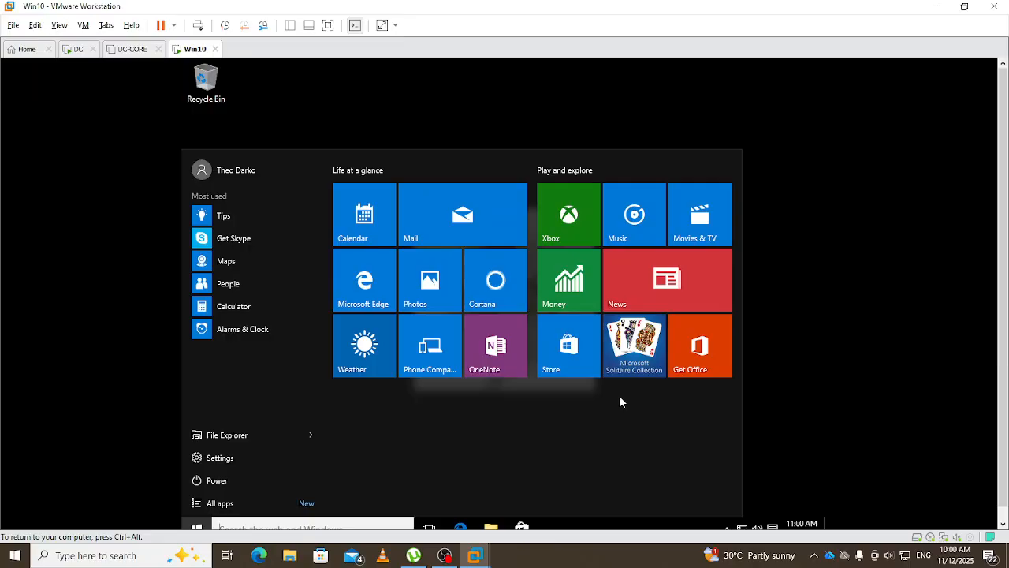
pyautogui.write('c')
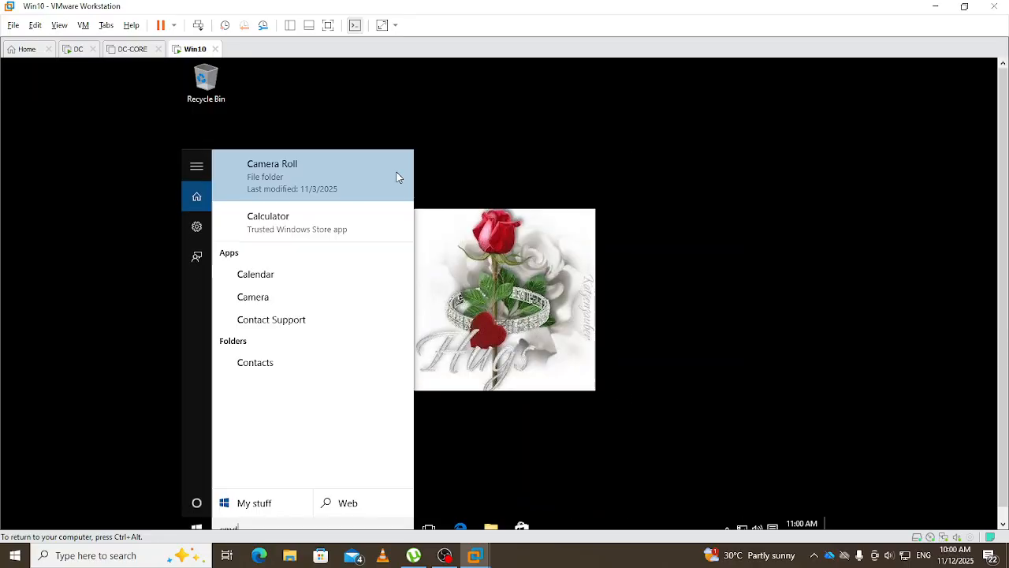
pyautogui.write('md')
pyautogui.rightClick(269, 168)
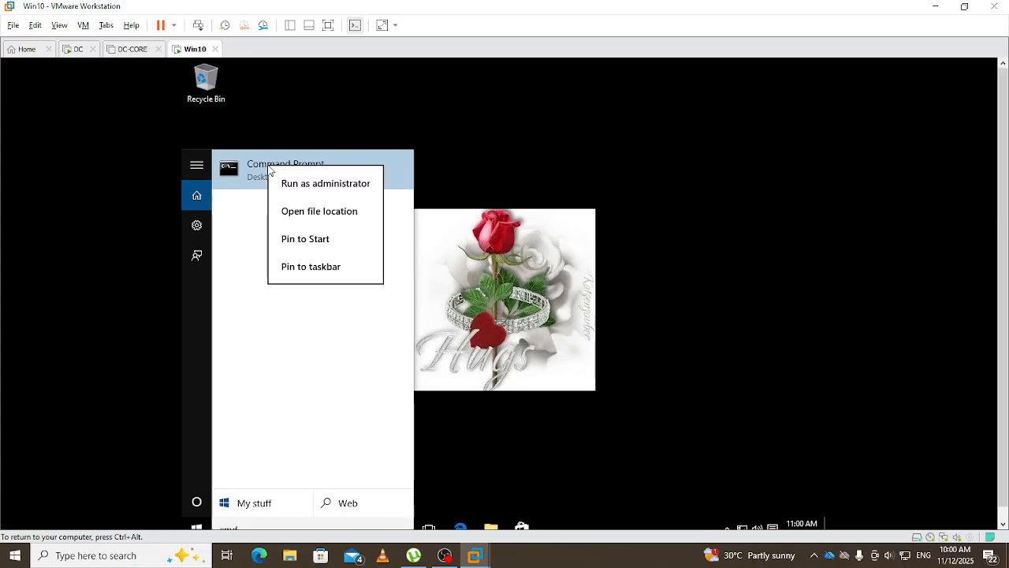
pyautogui.click(300, 185)
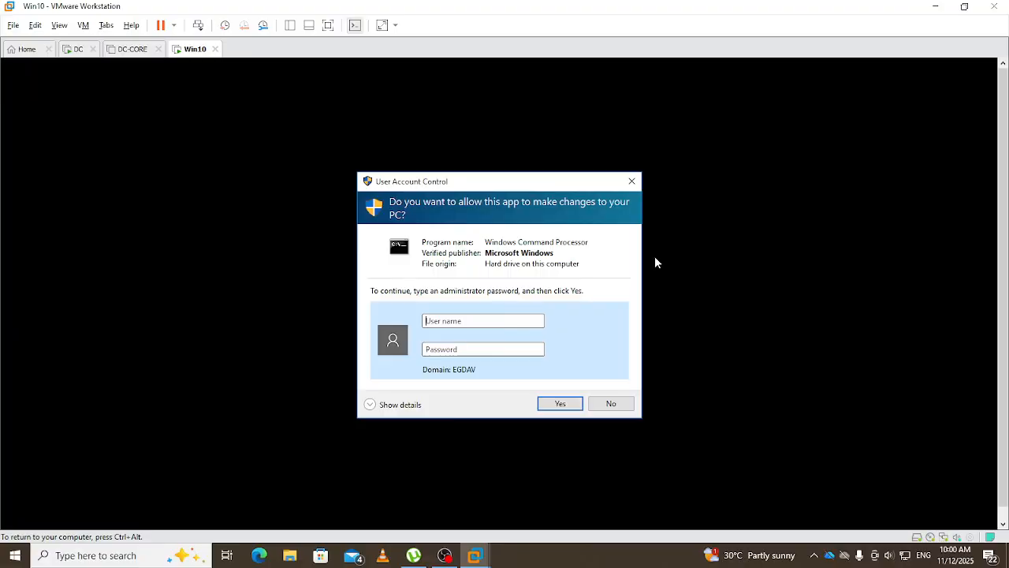
pyautogui.write('egdav\\administrat')
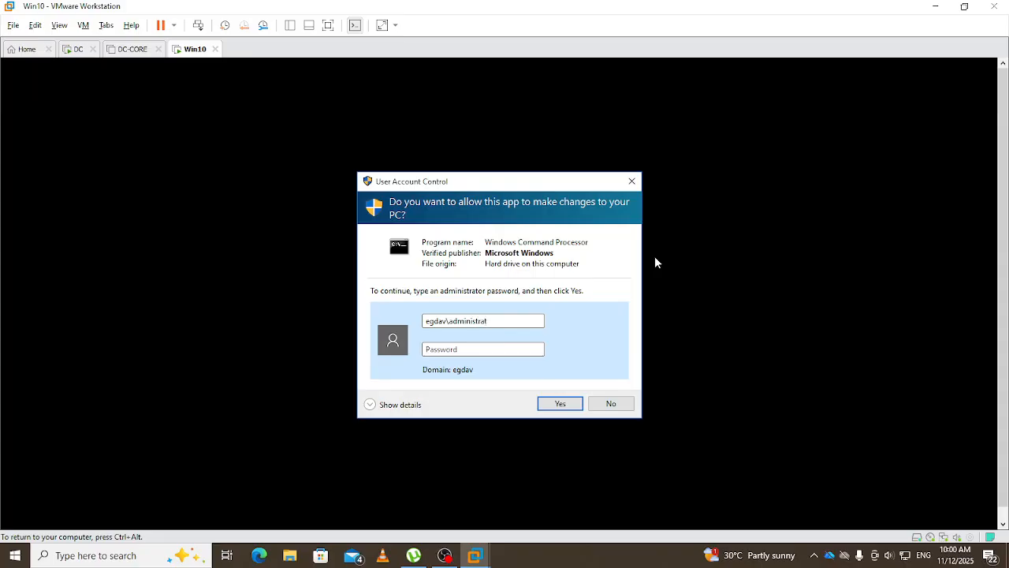
pyautogui.write('or')
pyautogui.press('Tab')
pyautogui.write('*********')
pyautogui.press('Return')
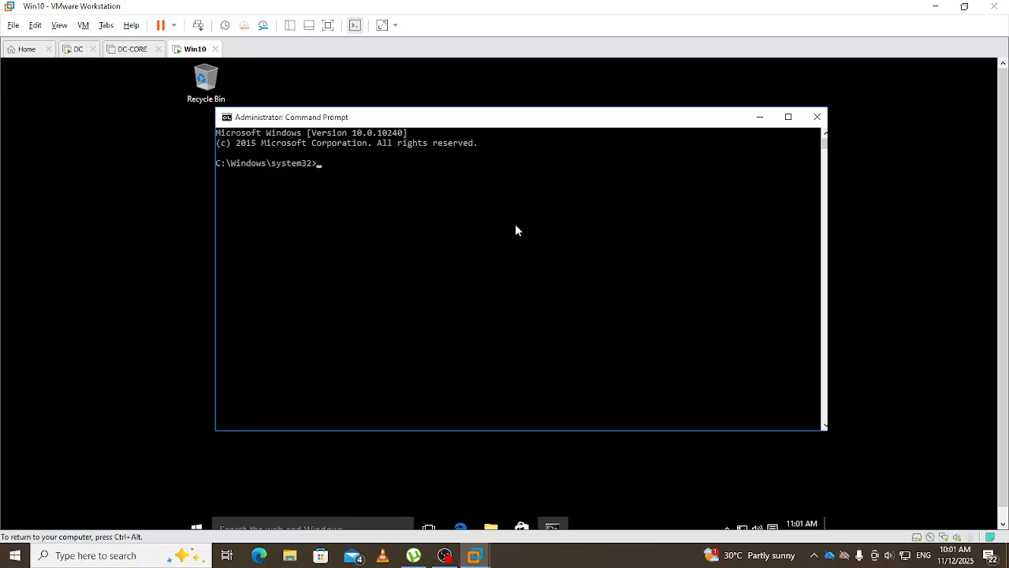
# - Run gpupdate /force in the elevated console
pyautogui.write('gpupdate /force')
pyautogui.press('Return')
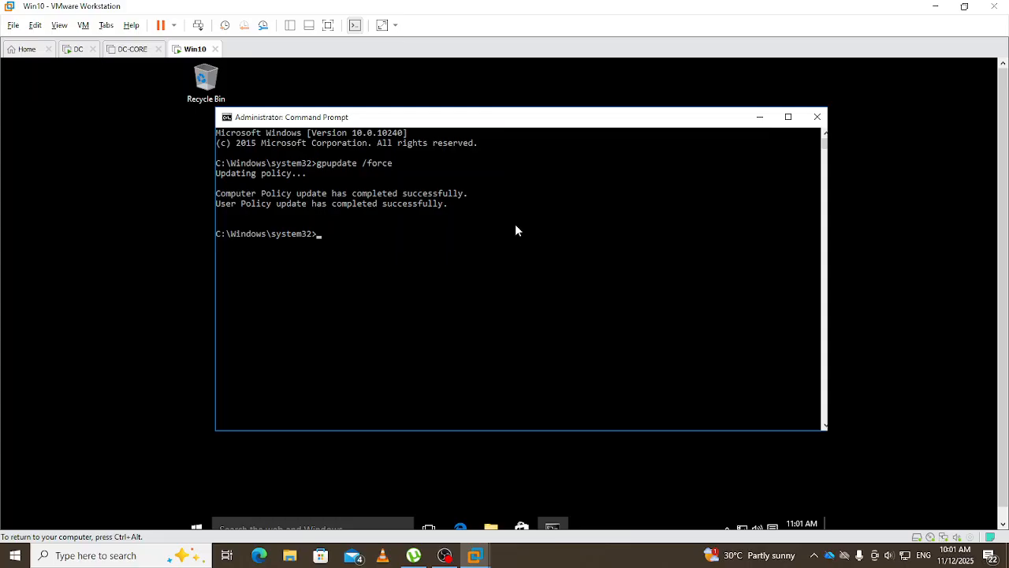
# - Run certutil -pulse, which now completes successfully
pyautogui.write('certutil -pulse')
pyautogui.press('Return')
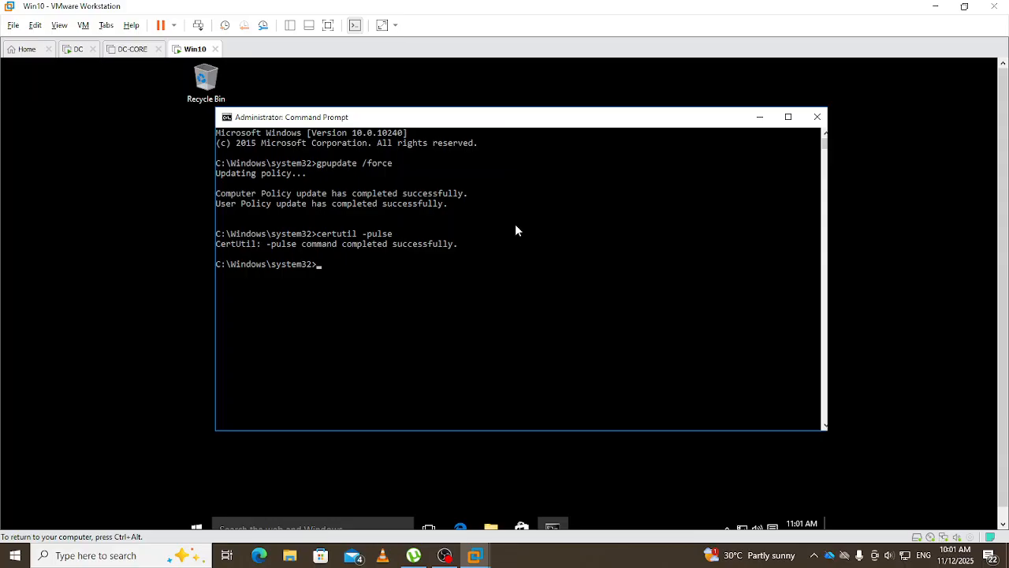
pyautogui.press('super+r')
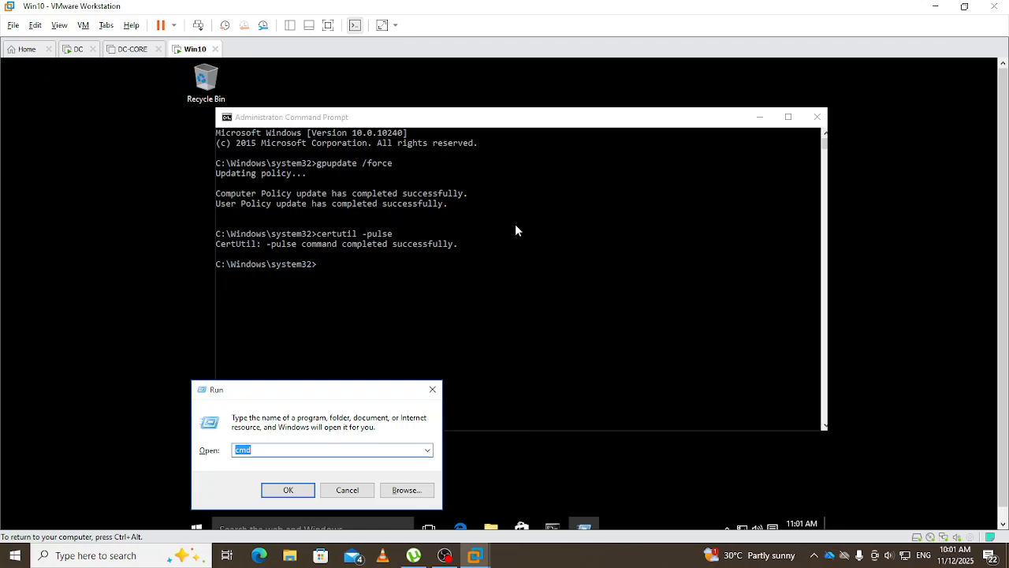
# - Launch certmgr.msc, verify the current user's Personal store is still empty, then close the console
pyautogui.write('certmgr.msc')
pyautogui.press('Return')
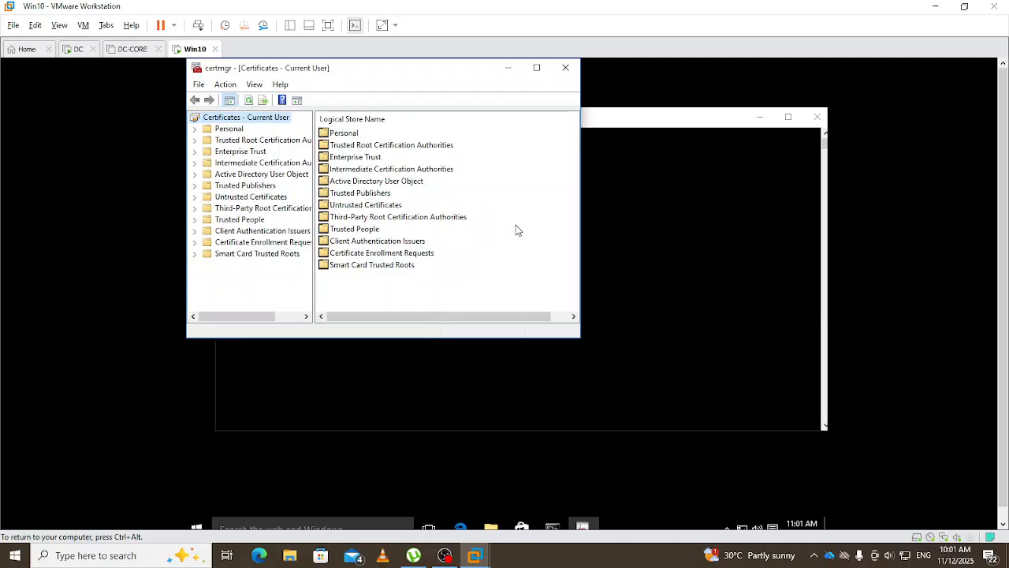
pyautogui.moveTo(410, 71); pyautogui.dragTo(483, 108)
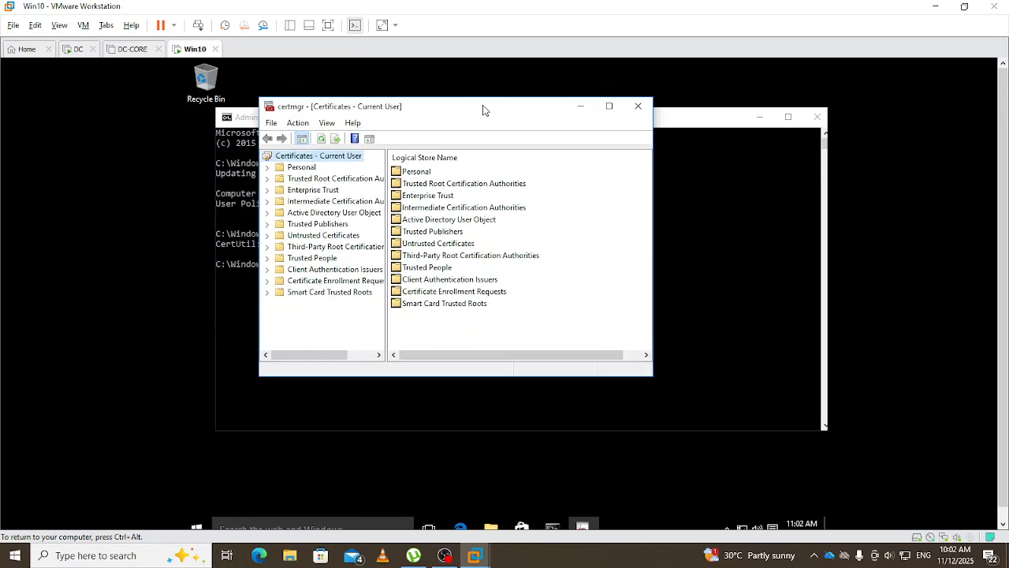
pyautogui.click(288, 169)
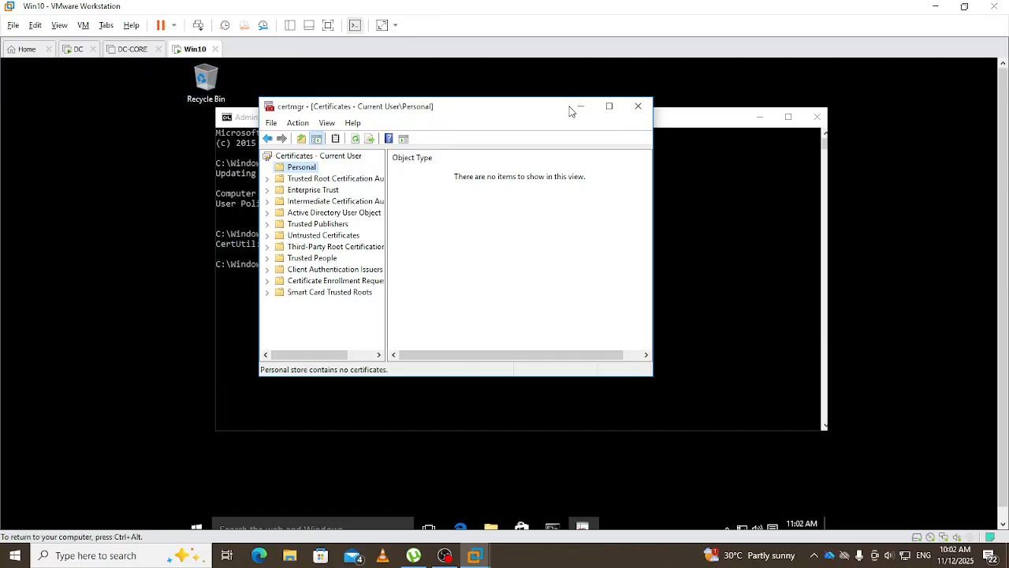
pyautogui.click(638, 106)
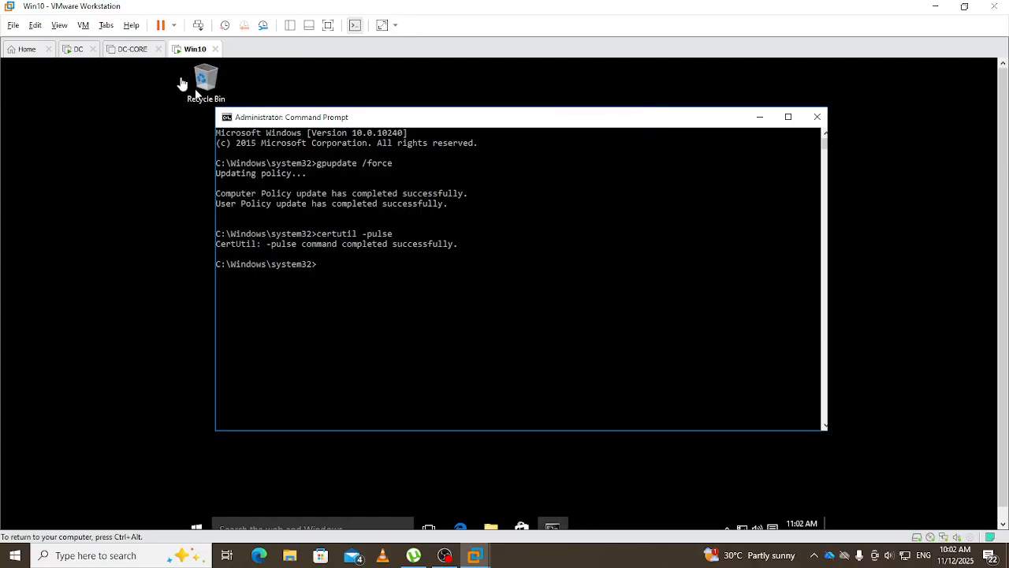
# - On the DC VM, close Active Directory Users and Computers and open Server Manager's Tools menu
pyautogui.click(78, 49)
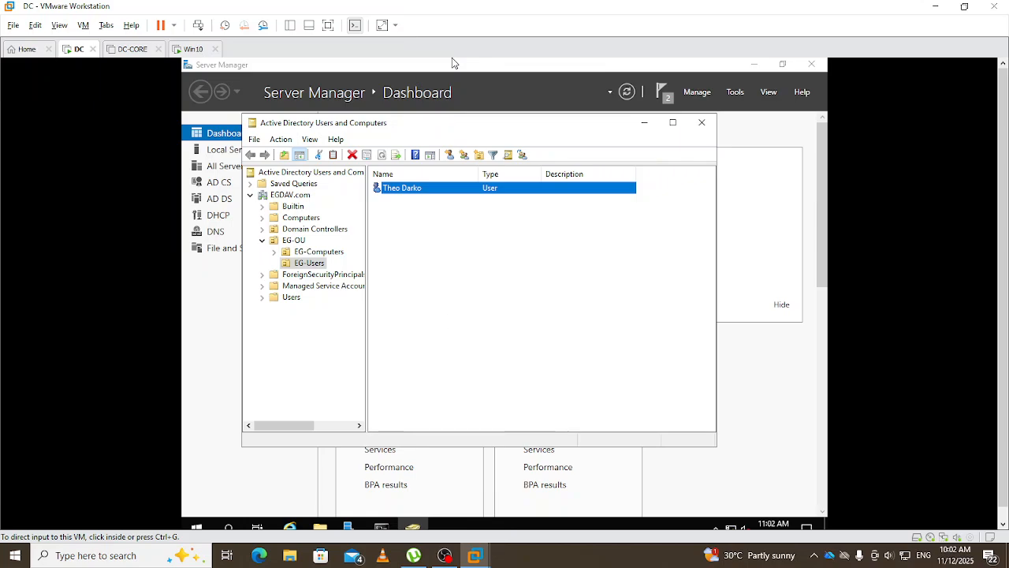
pyautogui.click(437, 356)
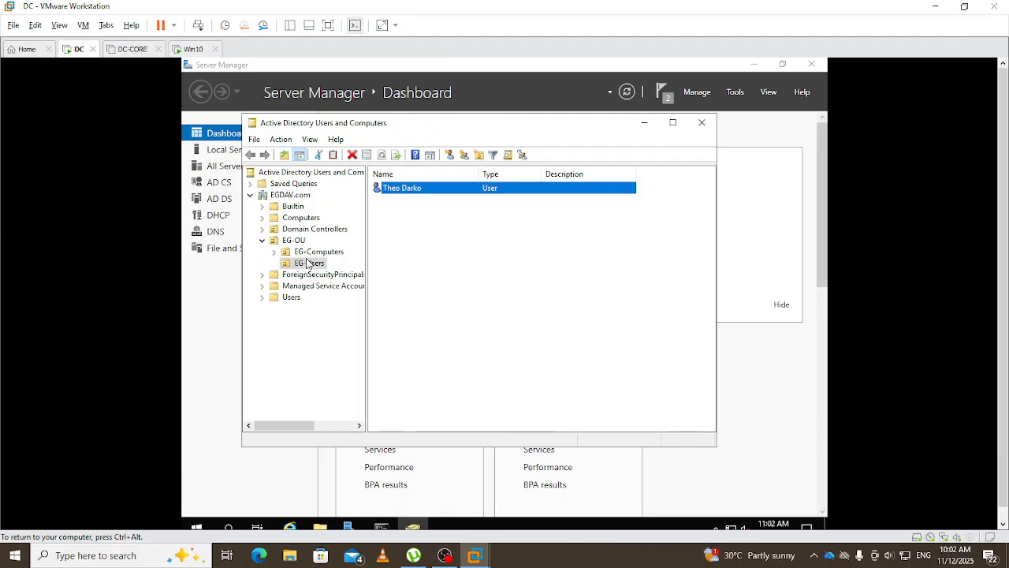
pyautogui.click(283, 266)
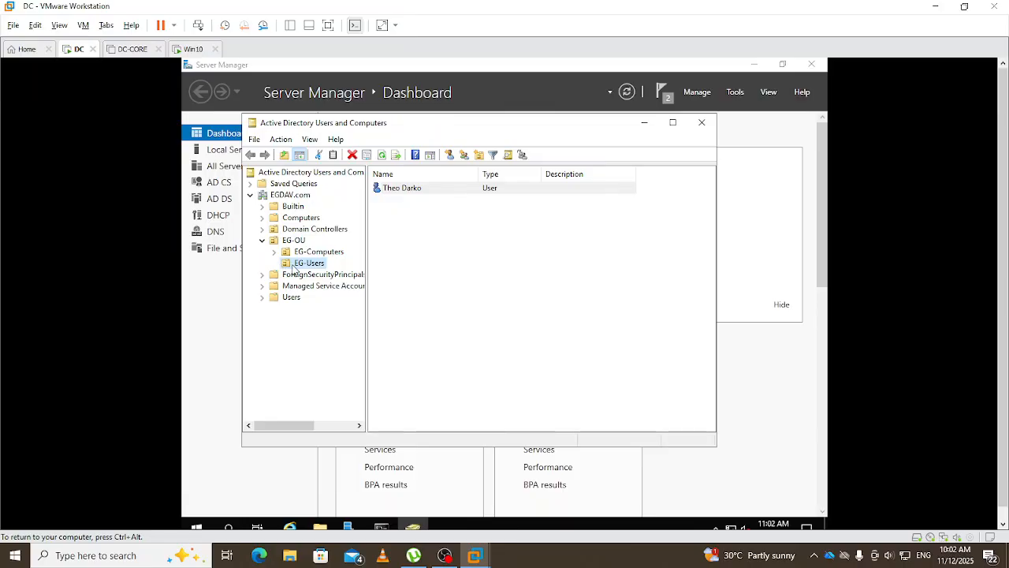
pyautogui.click(702, 122)
pyautogui.click(735, 91)
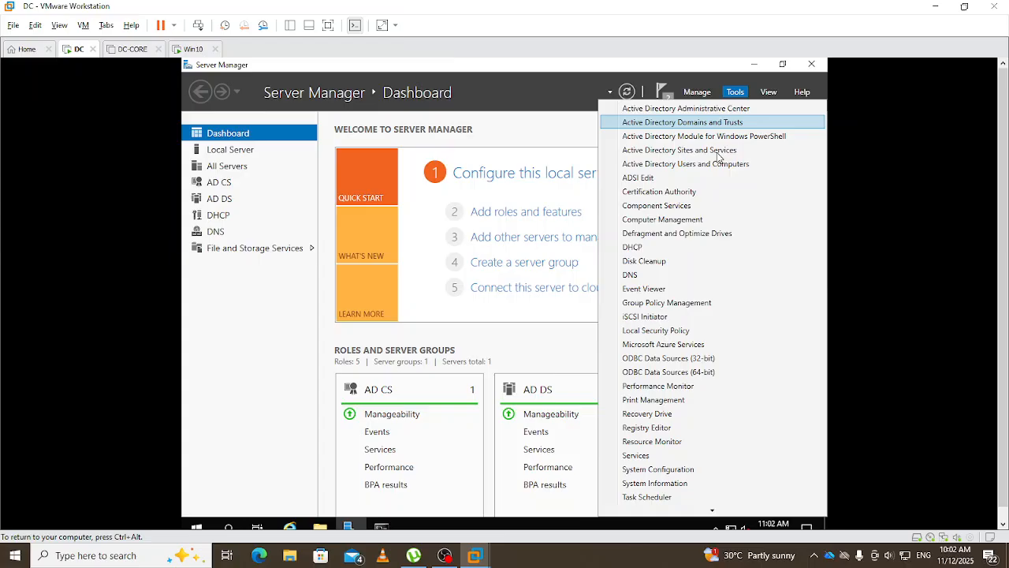
# - Open Group Policy Management and expand EGDAV.com down to the EG-Users OU under EG-OU
pyautogui.click(677, 301)
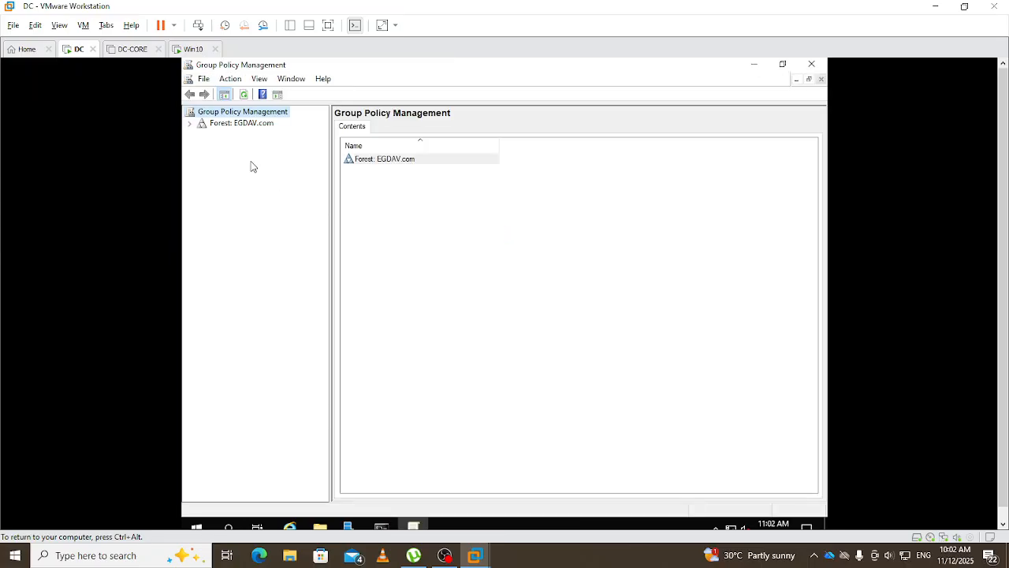
pyautogui.click(189, 123)
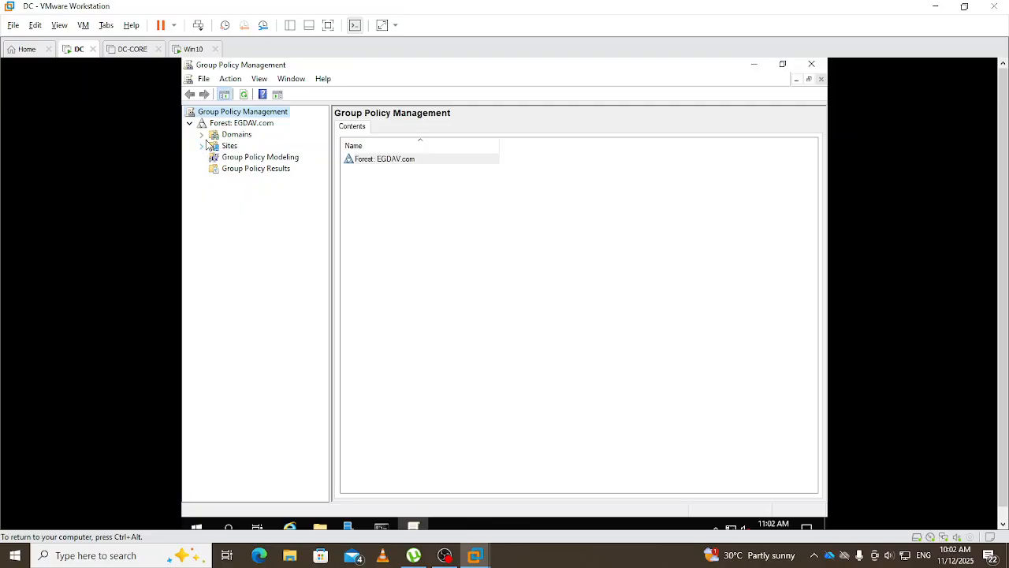
pyautogui.click(202, 135)
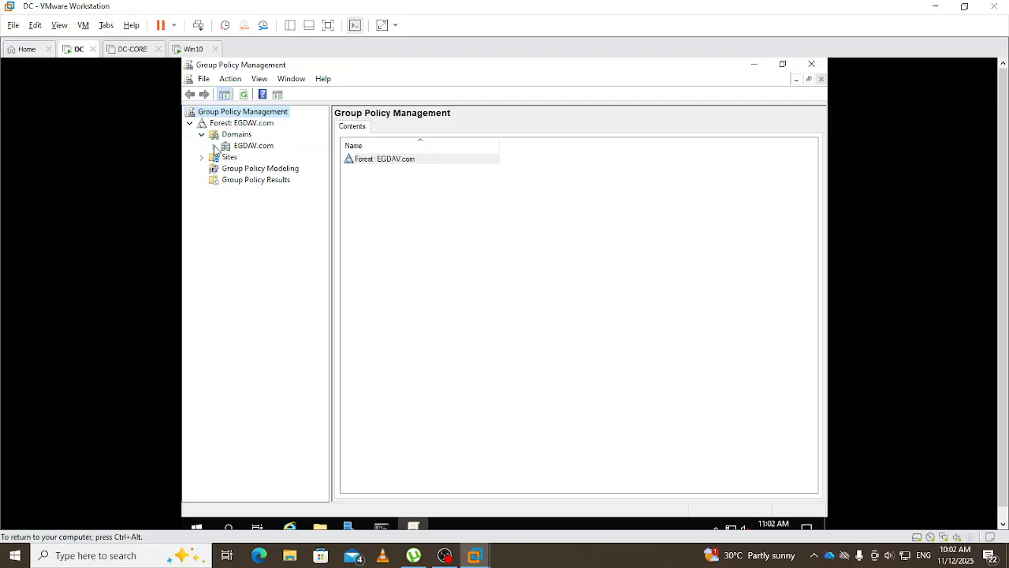
pyautogui.click(212, 146)
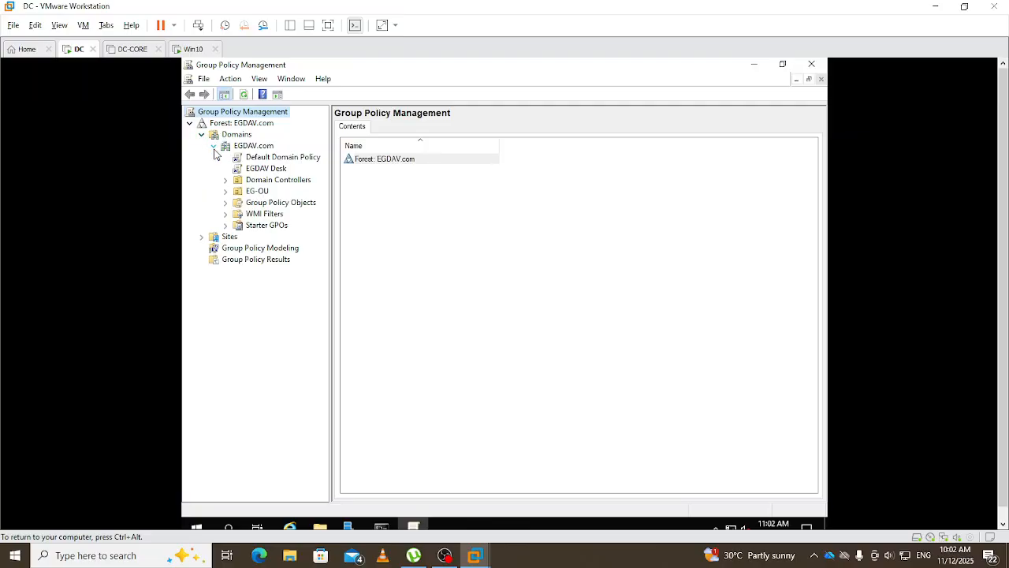
pyautogui.click(226, 192)
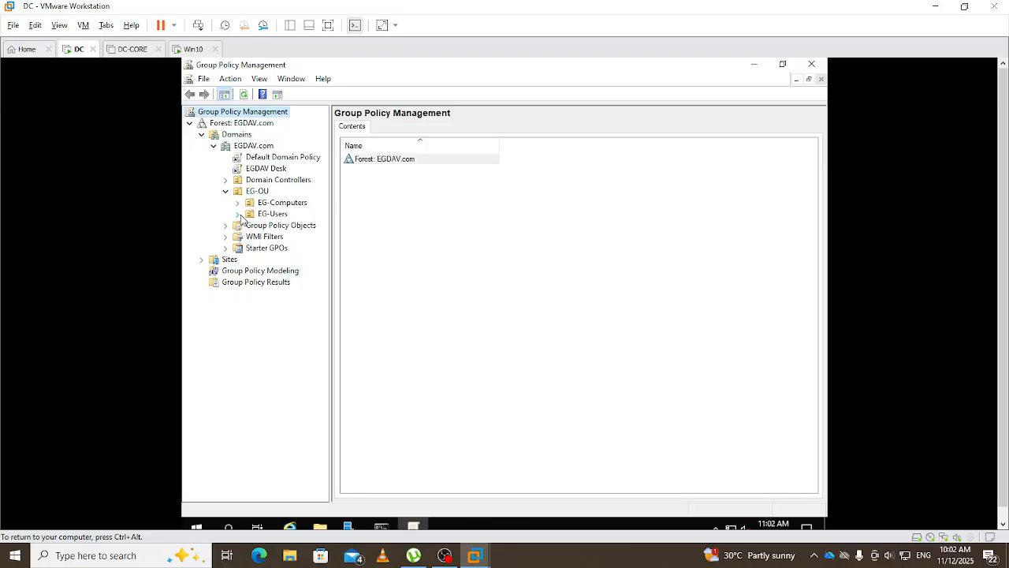
pyautogui.click(238, 213)
# - Set the EG-US-CA-GPO link to Enforced, refresh the console, and close it
pyautogui.rightClick(312, 228)
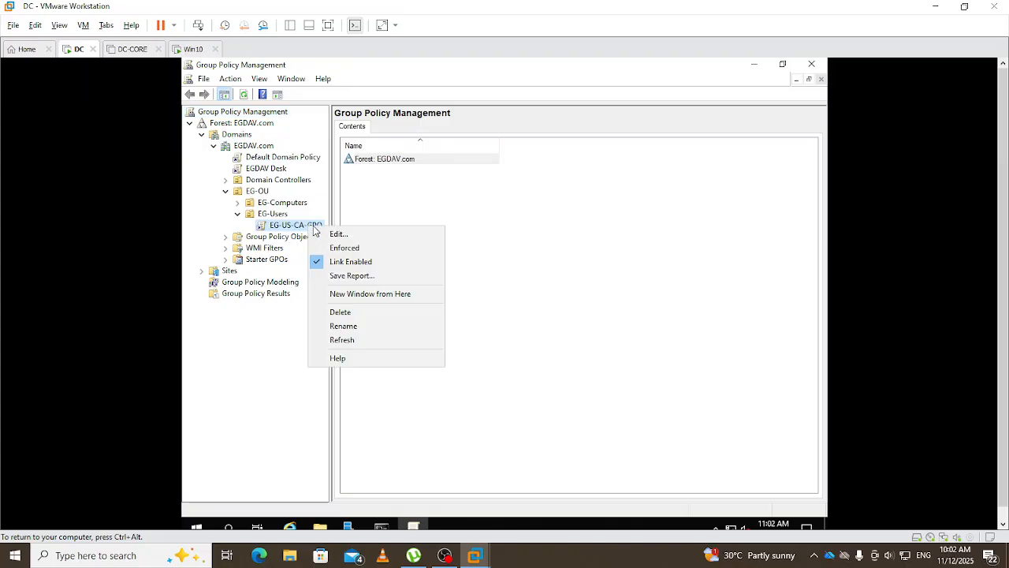
pyautogui.click(350, 249)
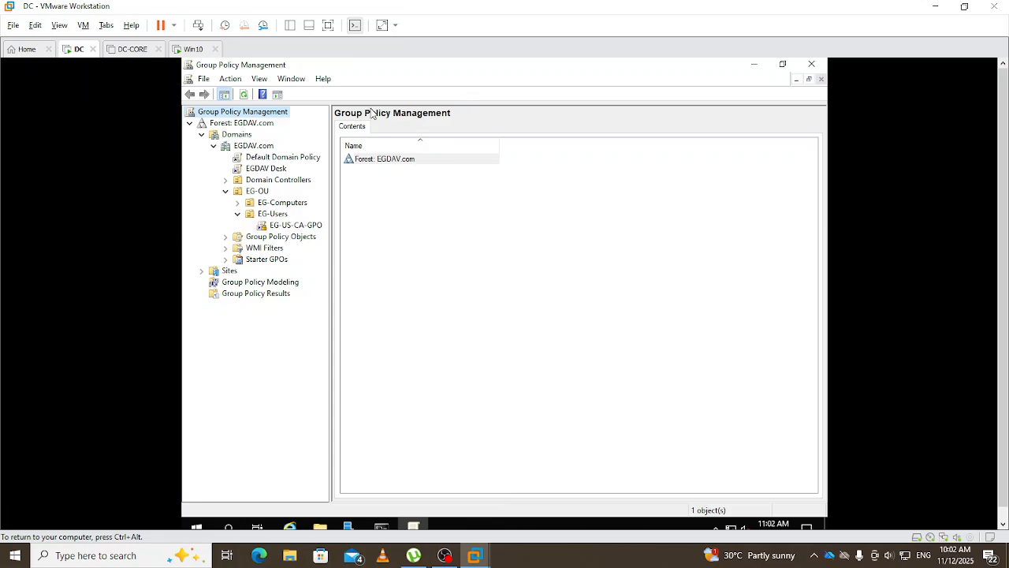
pyautogui.click(245, 96)
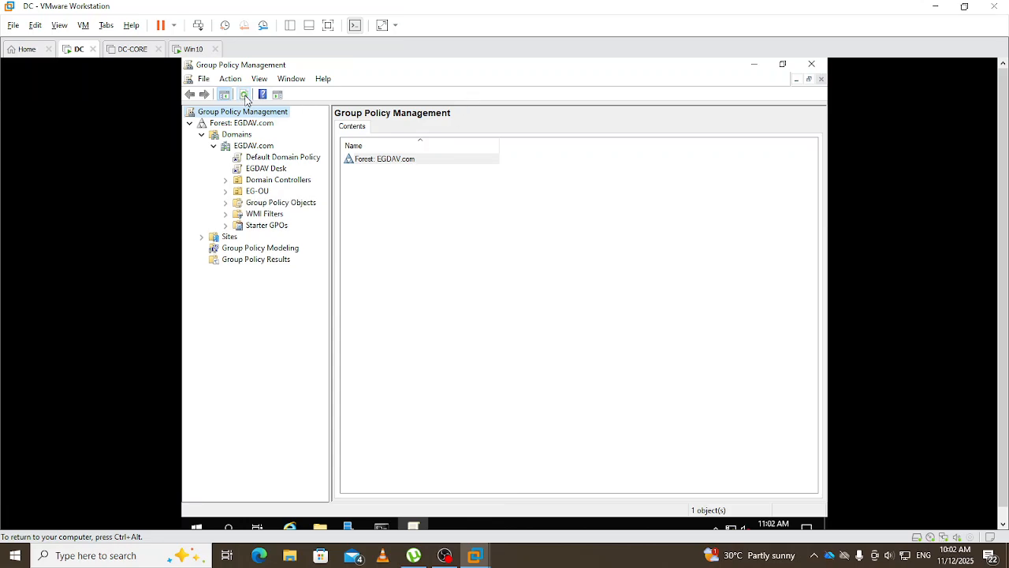
pyautogui.click(811, 64)
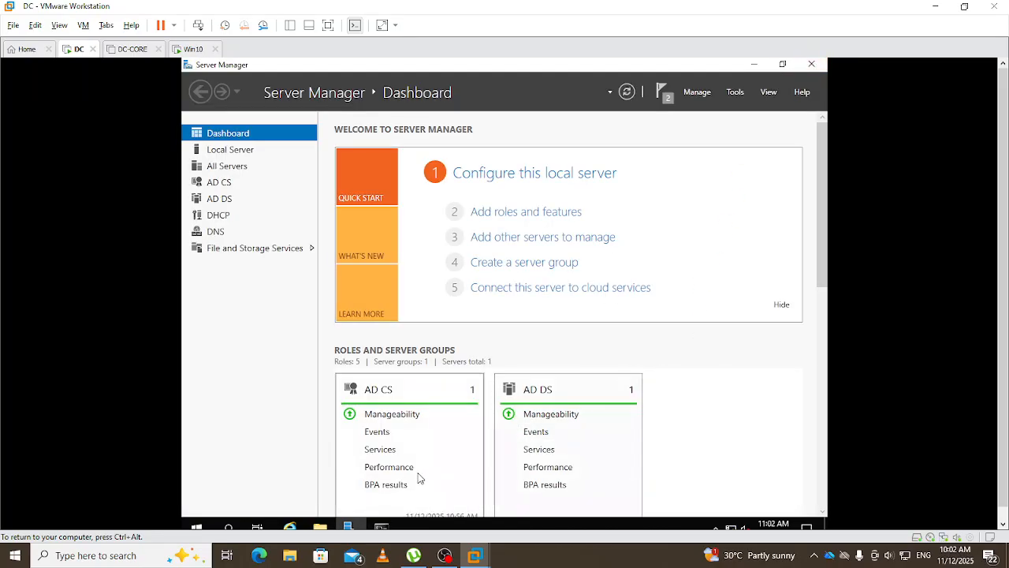
# - Rerun gpupdate /force on the domain controller from command history
pyautogui.click(382, 527)
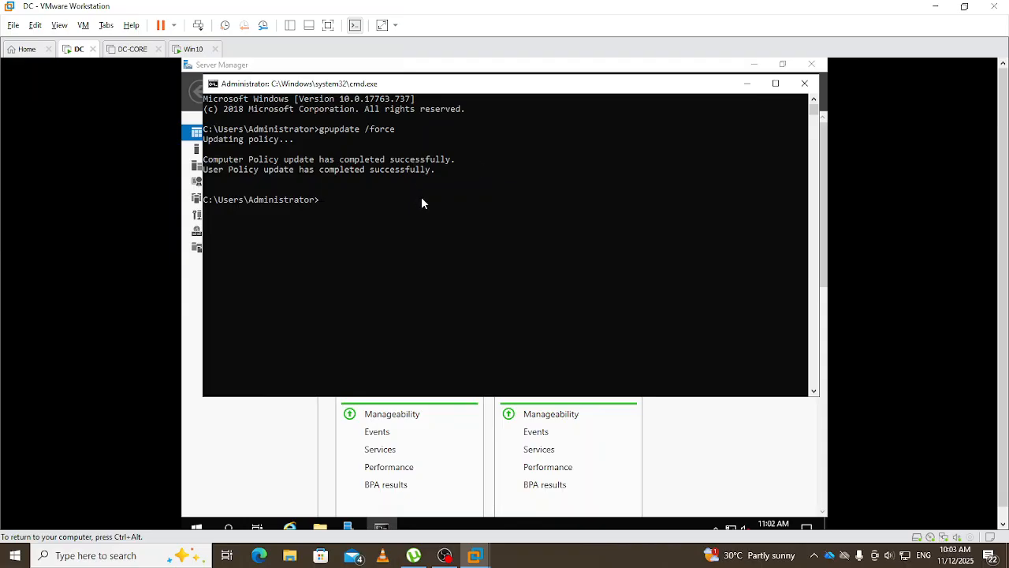
pyautogui.press('Up')
pyautogui.press('Return')
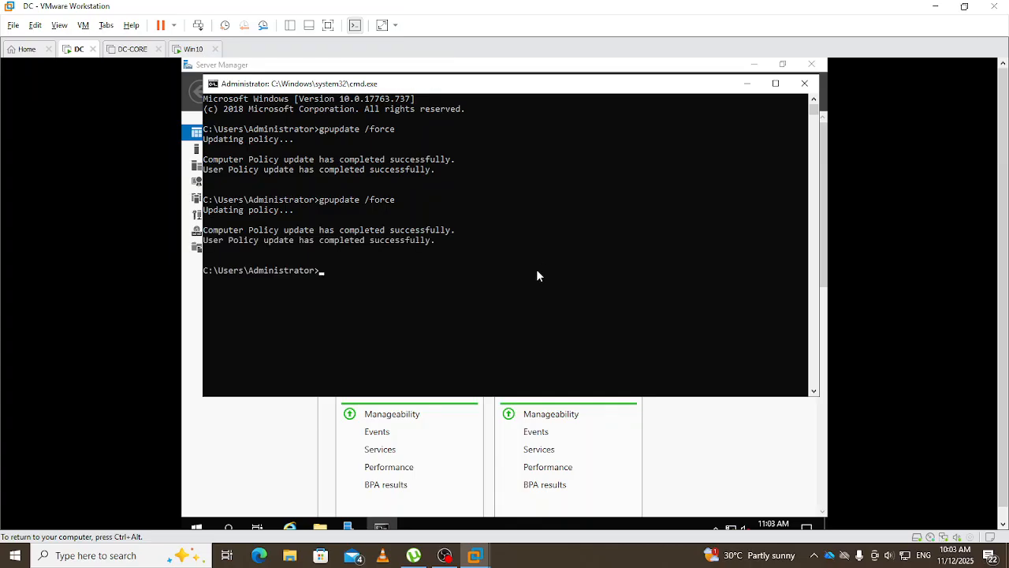
# - On the Win10 VM, rerun gpupdate /force from command history
pyautogui.click(188, 49)
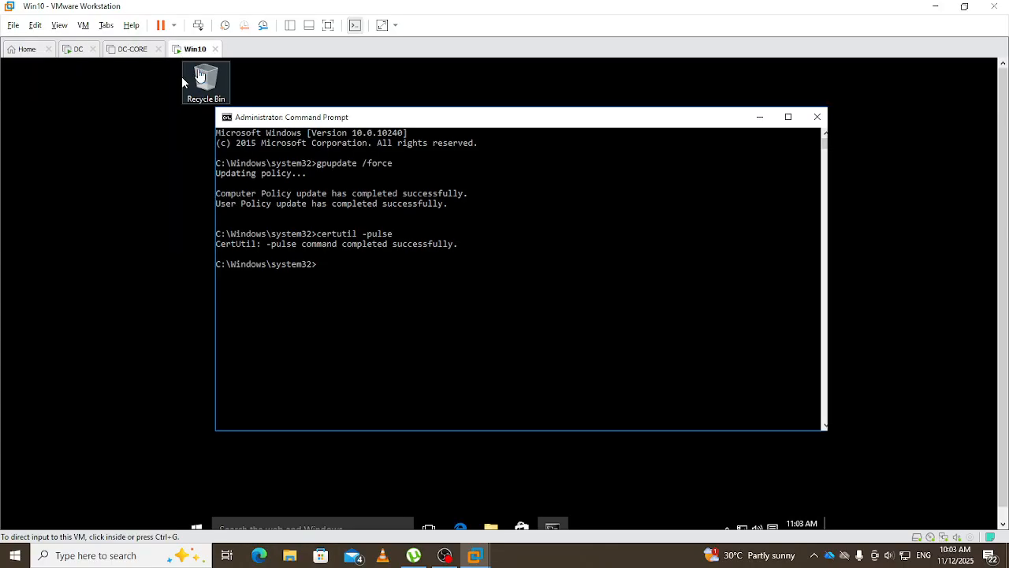
pyautogui.click(419, 346)
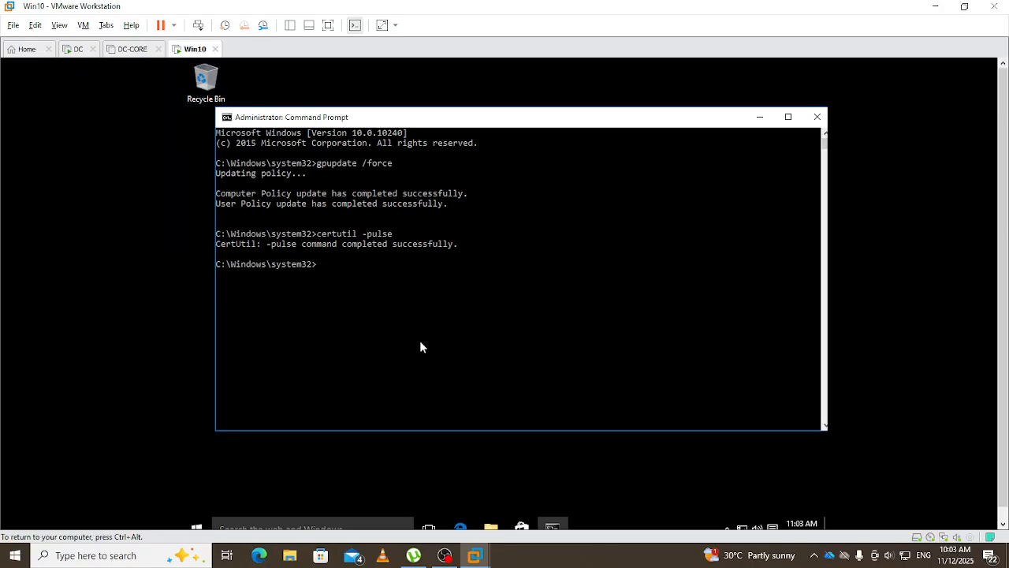
pyautogui.press('Up')
pyautogui.press('Up')
pyautogui.press('Return')
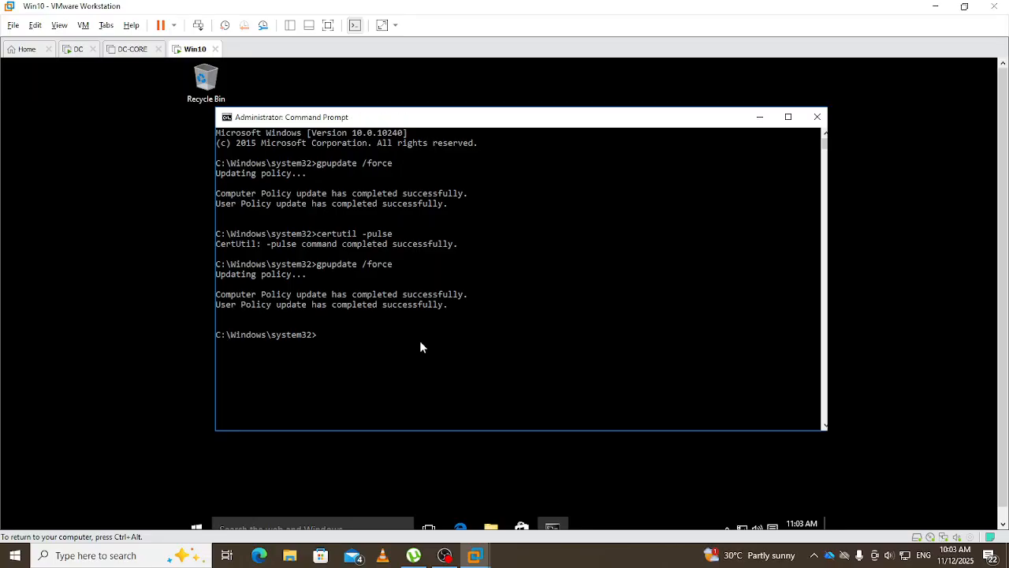
# - Rerun certutil -pulse to trigger autoenrollment, then minimize the Command Prompt
pyautogui.press('Up')
pyautogui.press('Up')
pyautogui.press('Return')
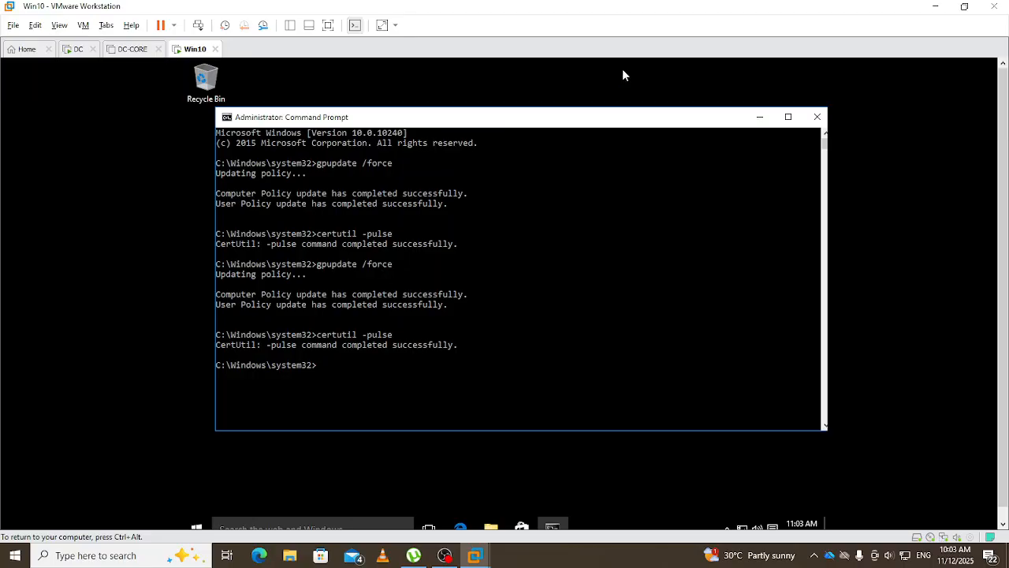
pyautogui.click(761, 117)
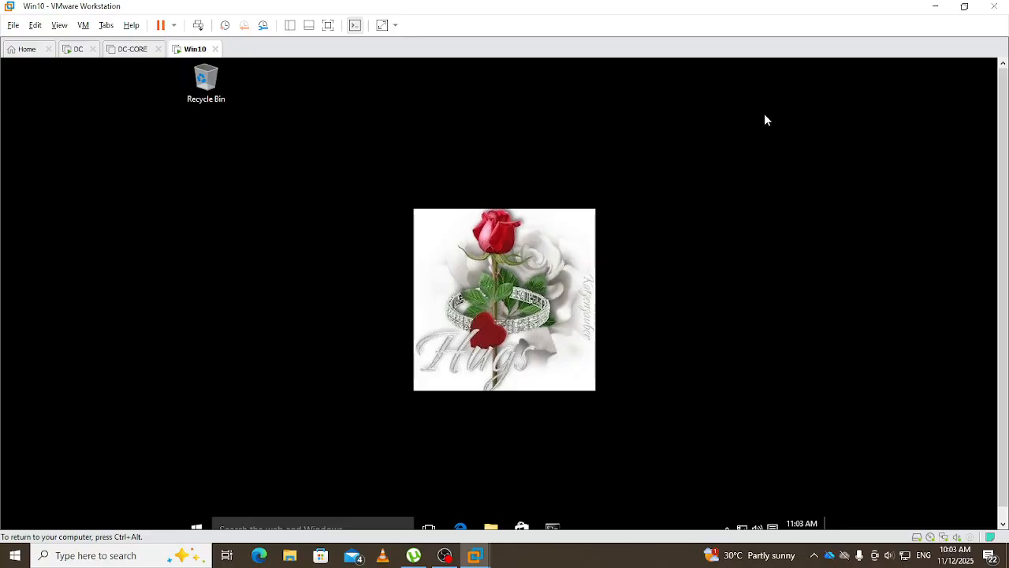
# - Run certmgr.msc, confirm the Personal store has no certificates, and close Certificate Manager
pyautogui.press('super+r')
pyautogui.press('Return')
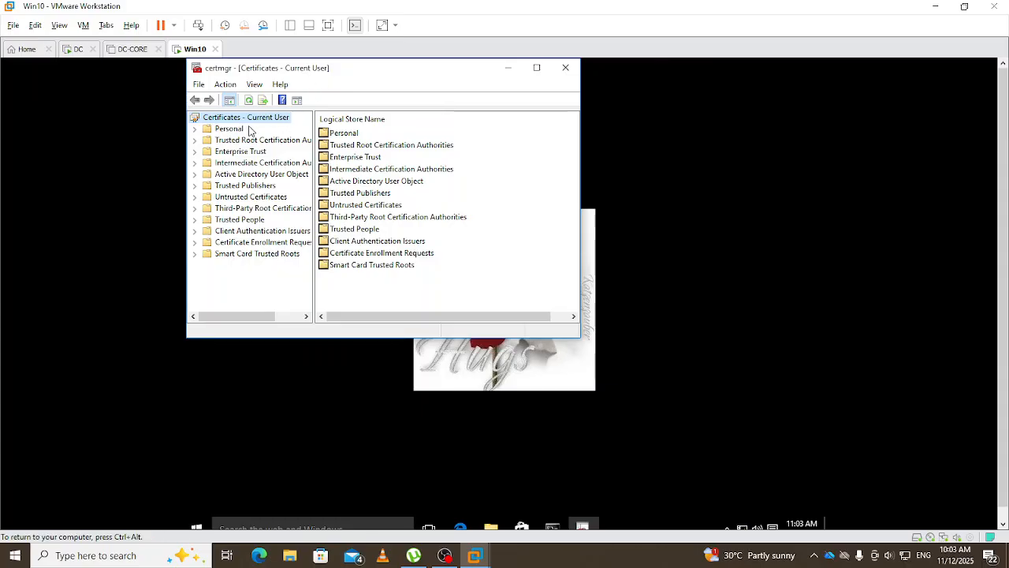
pyautogui.click(230, 129)
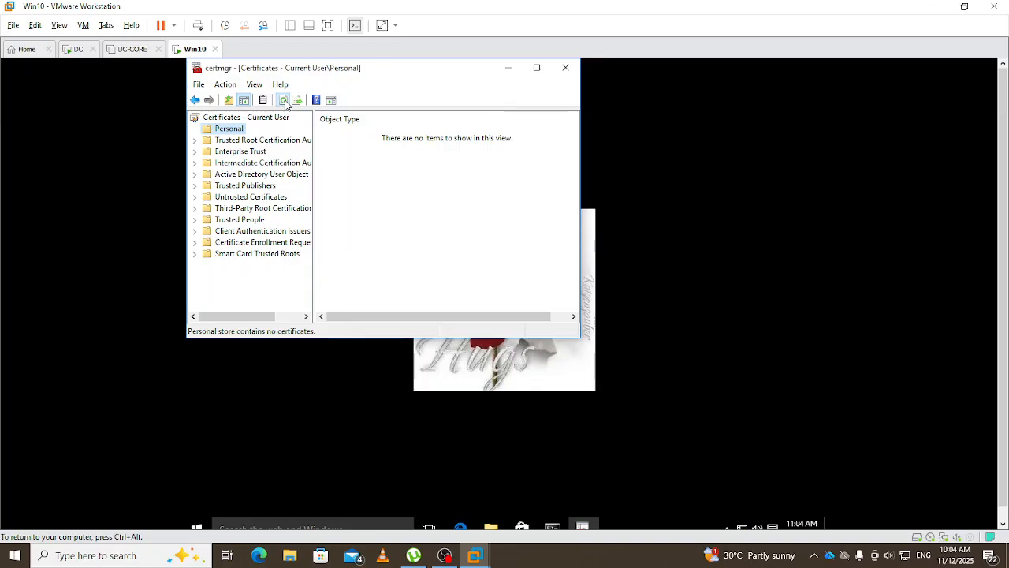
pyautogui.click(566, 68)
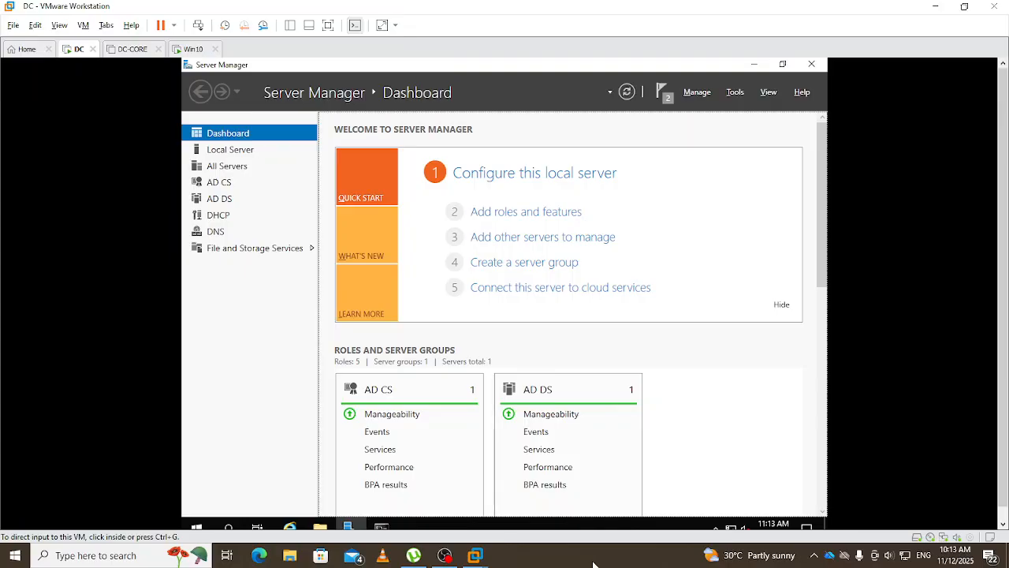
# - Bring up the Run dialog on the domain controller
pyautogui.click(708, 354)
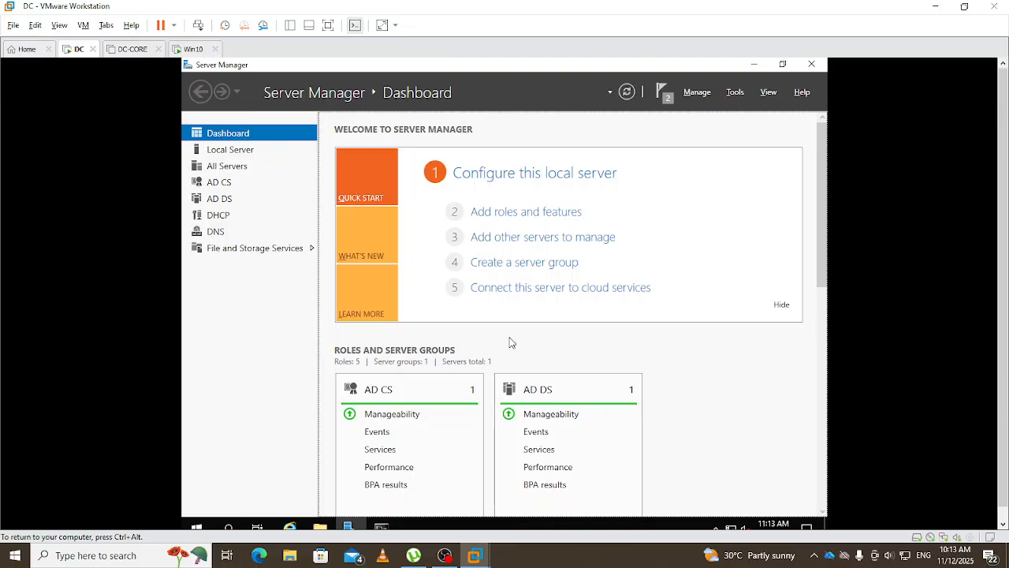
pyautogui.press('super+r')
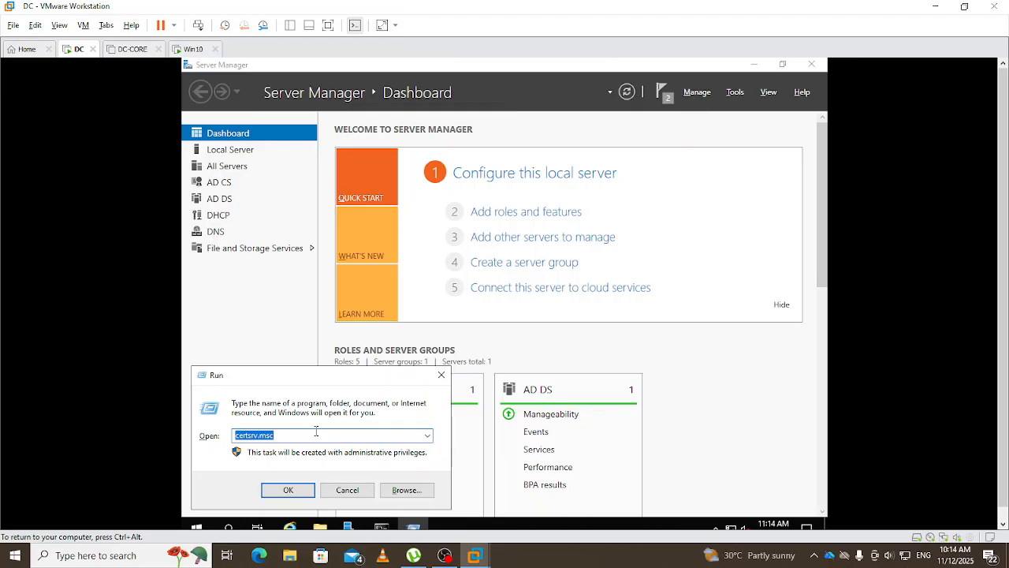
# - Launch certtmpl.msc and open the User template's options from the template list
pyautogui.write('cer')
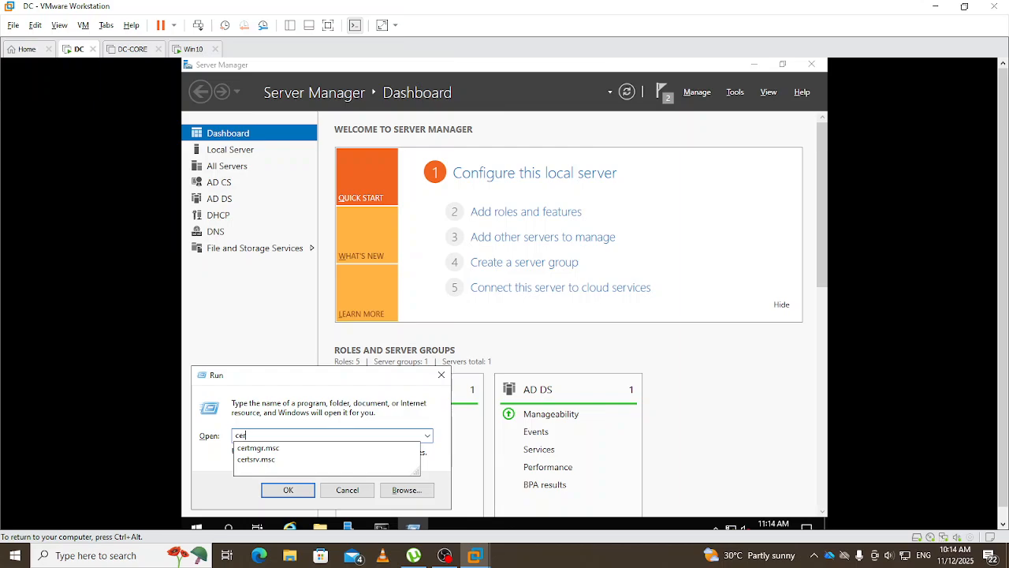
pyautogui.write('tt')
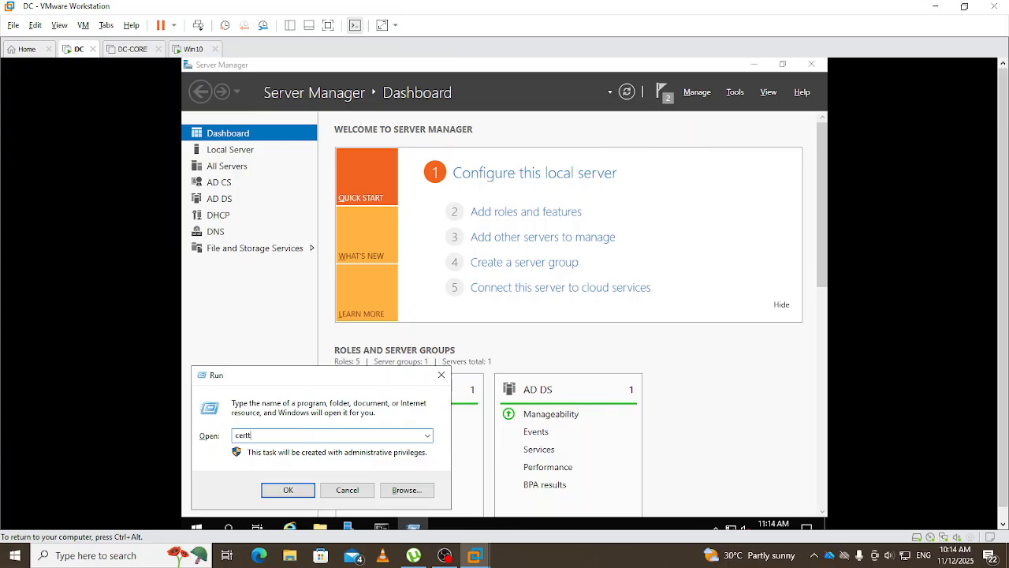
pyautogui.write('mpl.msc')
pyautogui.press('Return')
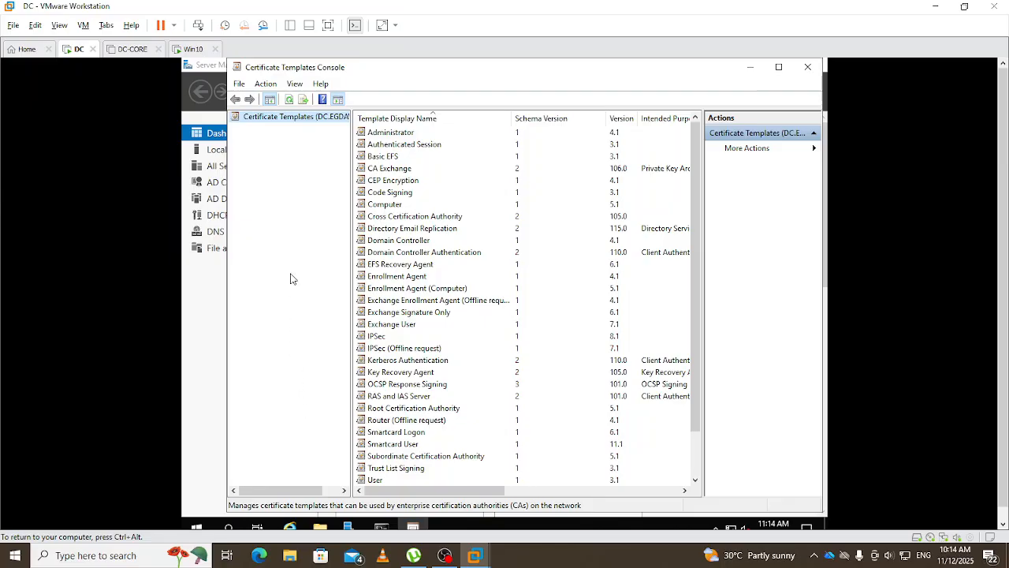
pyautogui.click(386, 207)
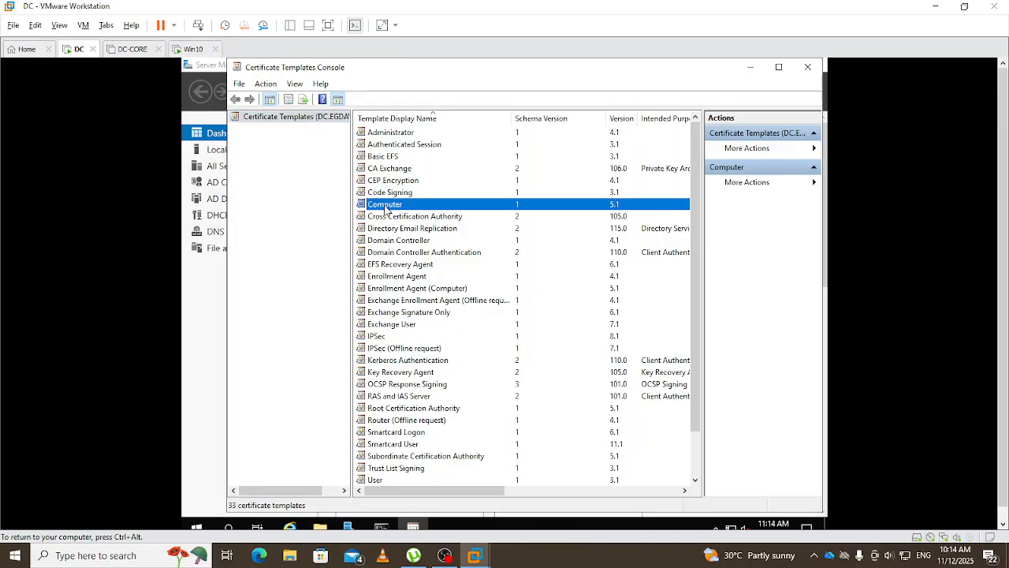
pyautogui.click(375, 482)
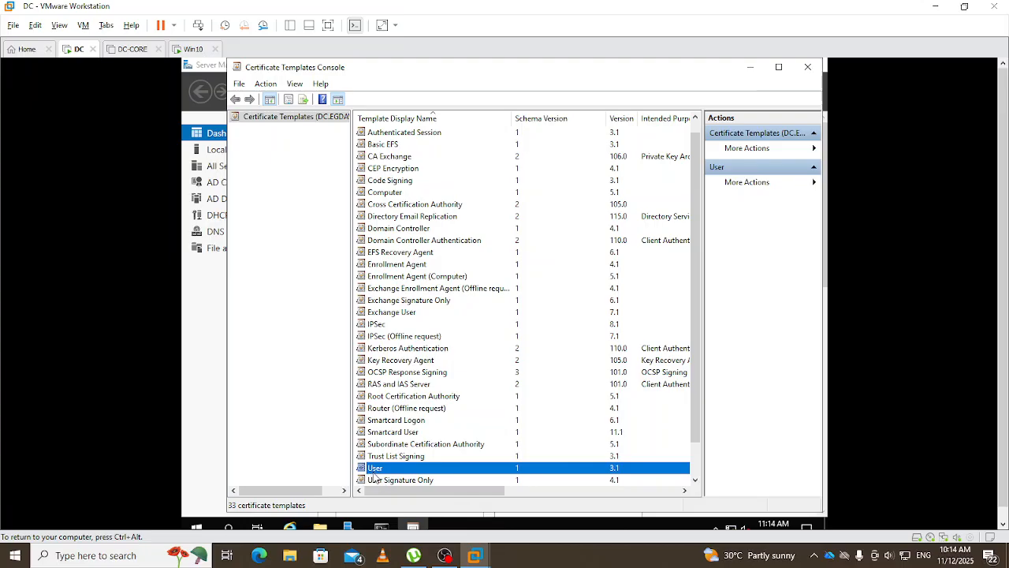
pyautogui.rightClick(376, 473)
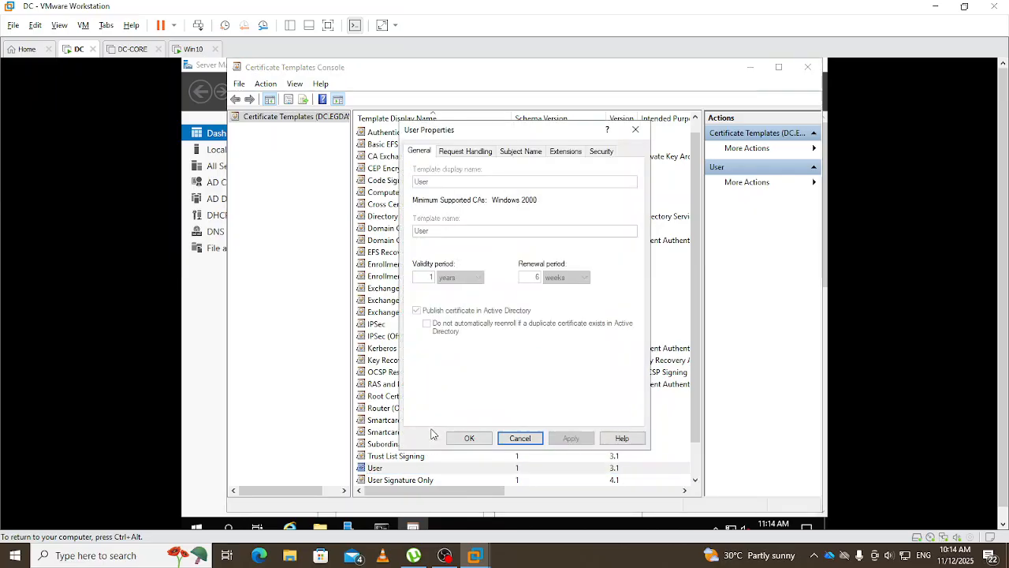
# - On the User template's Security tab, allow Authenticated Users Write and Enroll, then apply
pyautogui.click(602, 152)
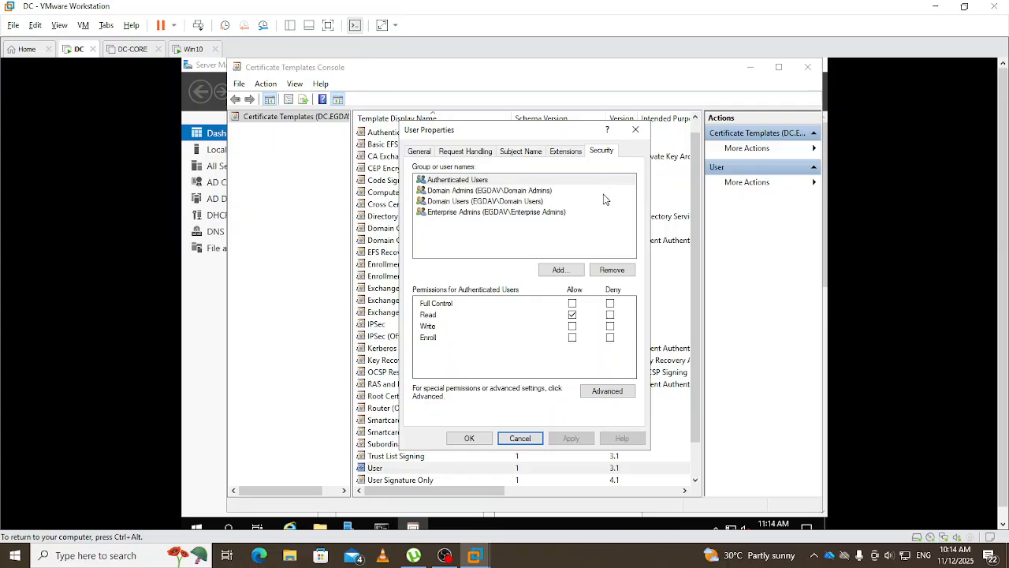
pyautogui.click(453, 182)
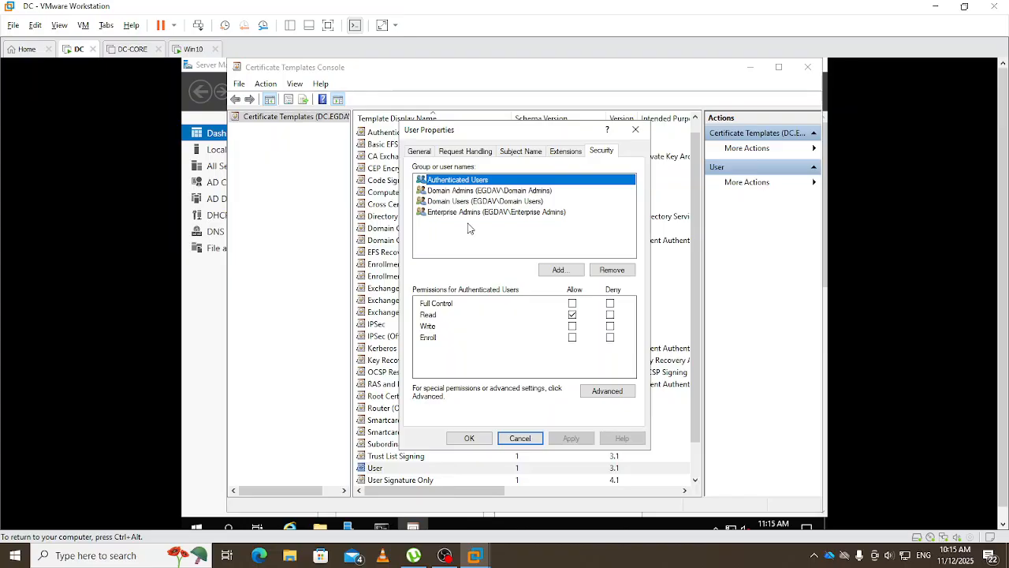
pyautogui.click(574, 327)
pyautogui.click(573, 338)
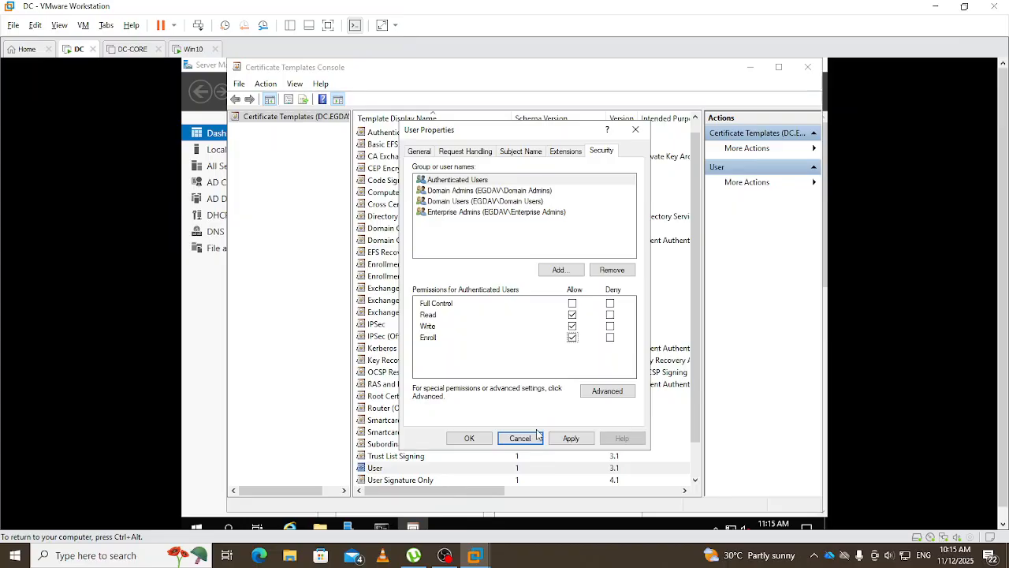
pyautogui.click(566, 438)
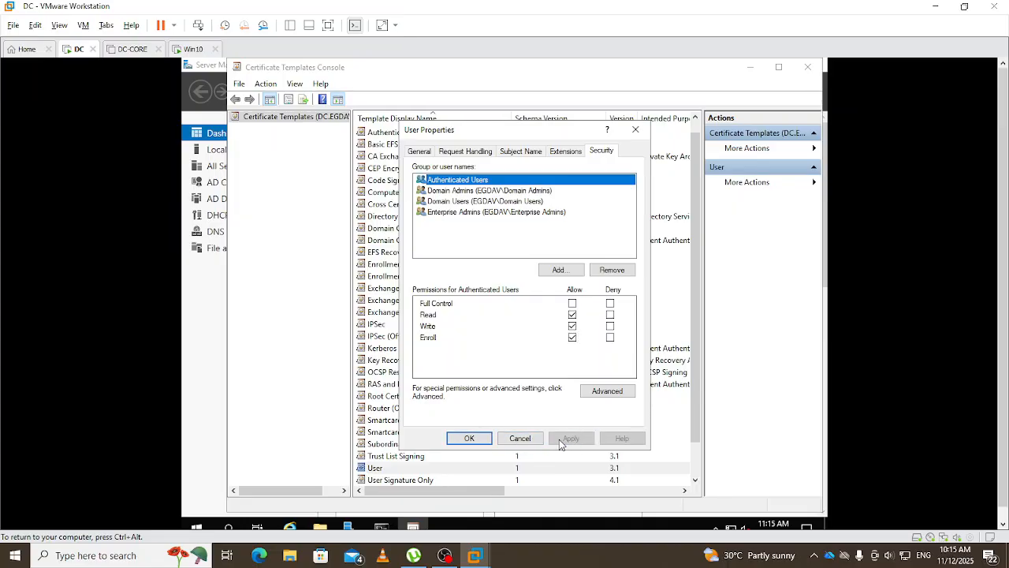
pyautogui.click(469, 440)
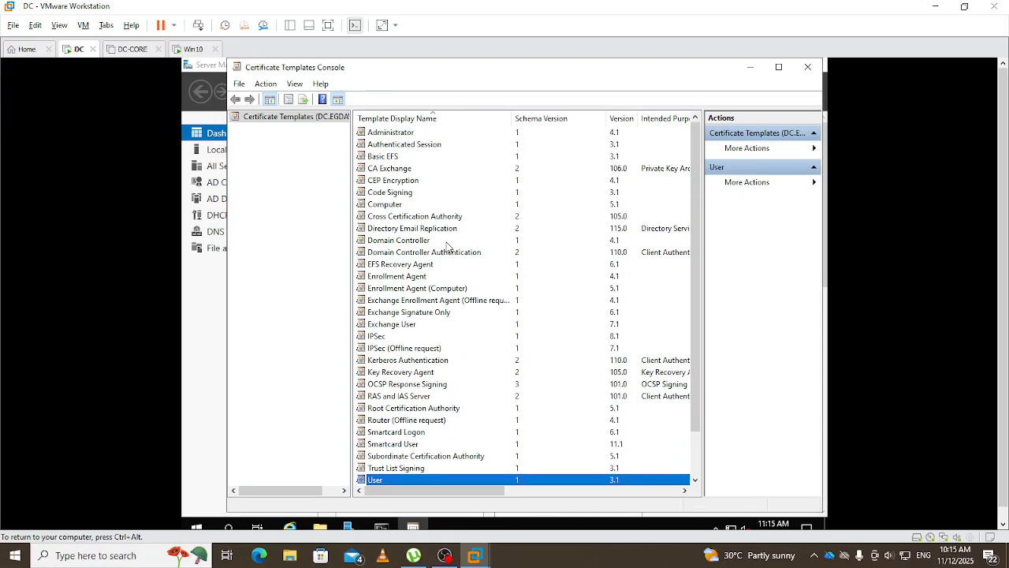
# - In the Computer template's Security tab, allow Domain Computers Read, Write and Enroll, then apply
pyautogui.click(383, 207)
pyautogui.rightClick(382, 207)
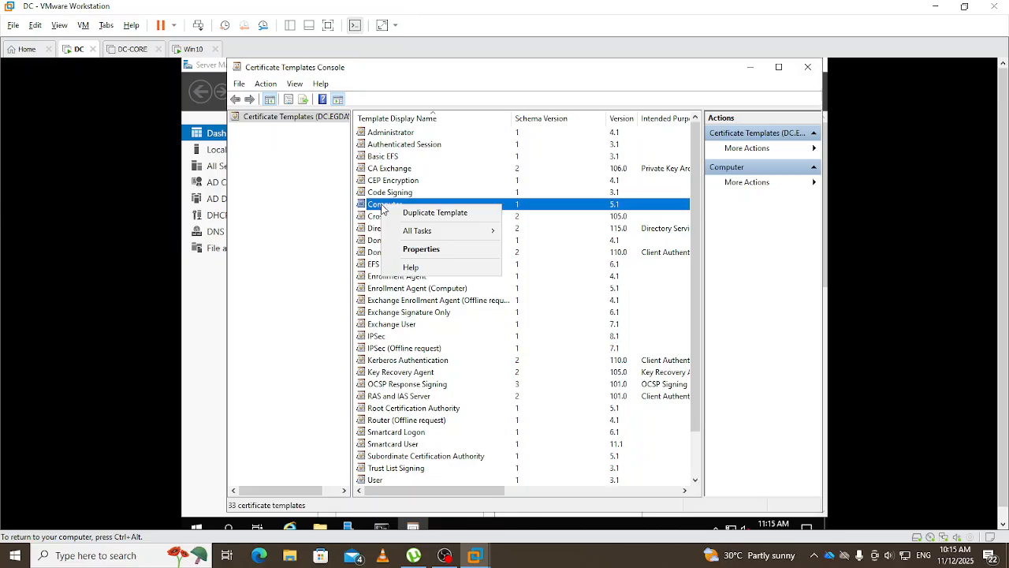
pyautogui.click(422, 249)
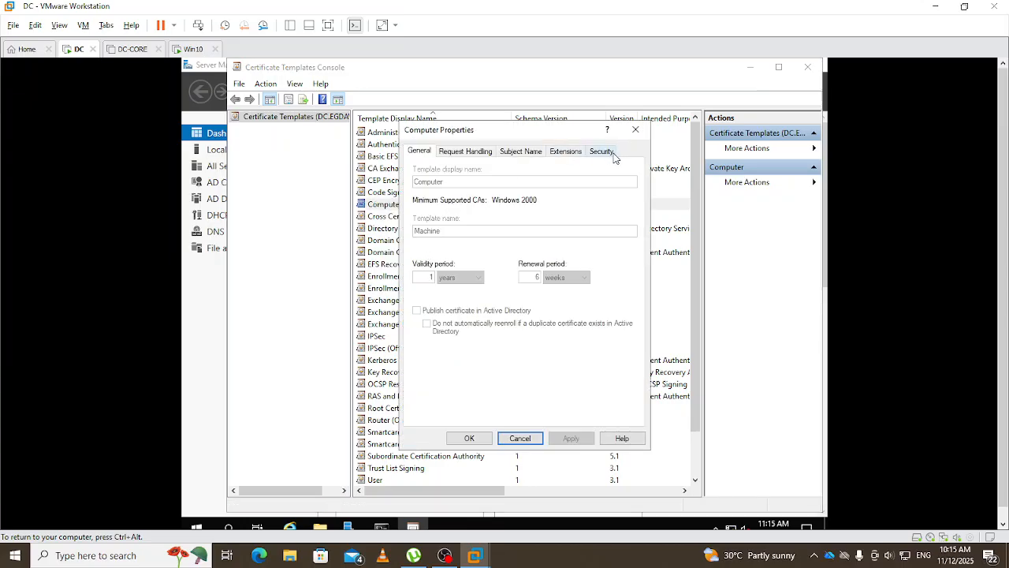
pyautogui.click(604, 152)
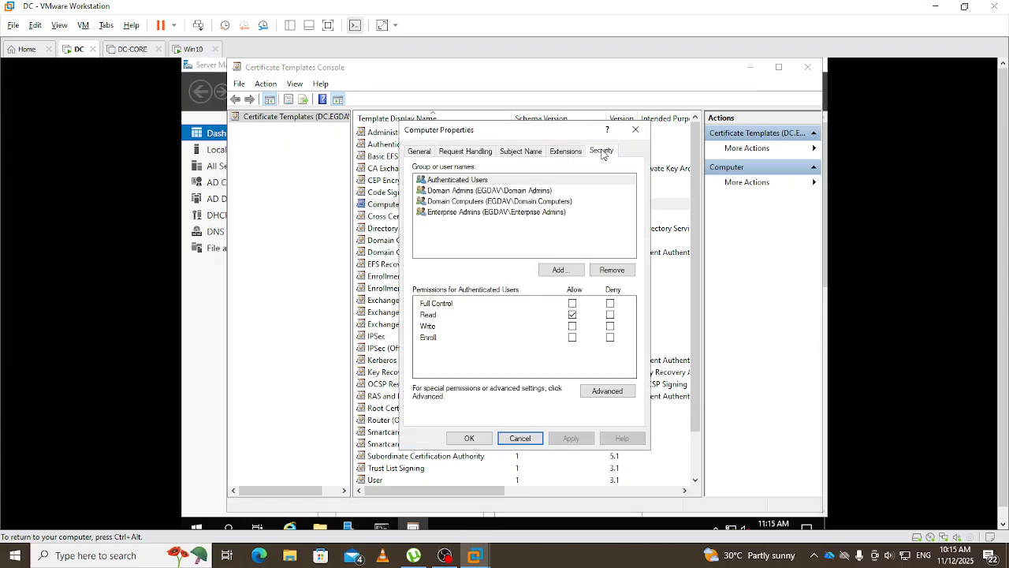
pyautogui.click(452, 183)
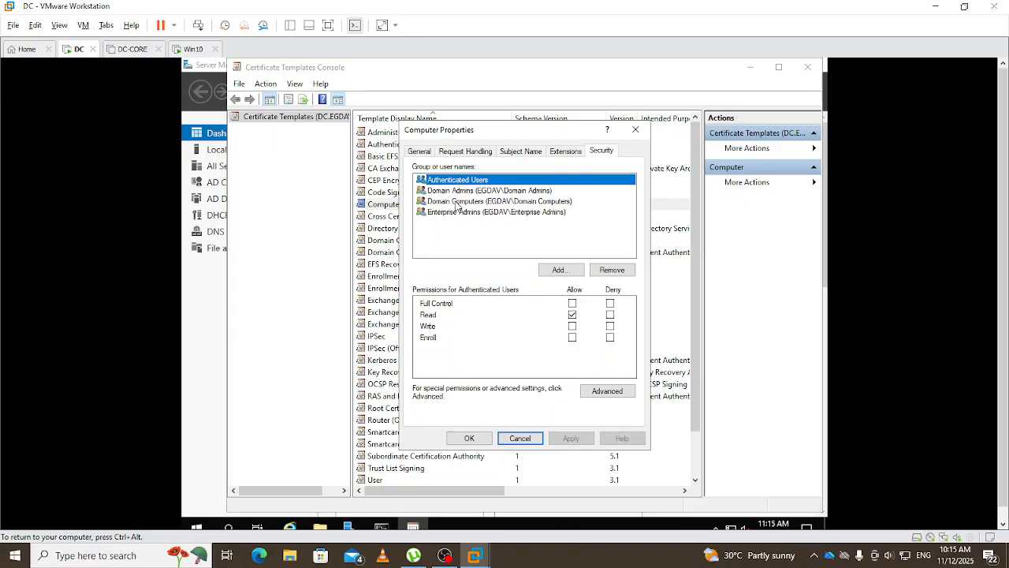
pyautogui.click(457, 202)
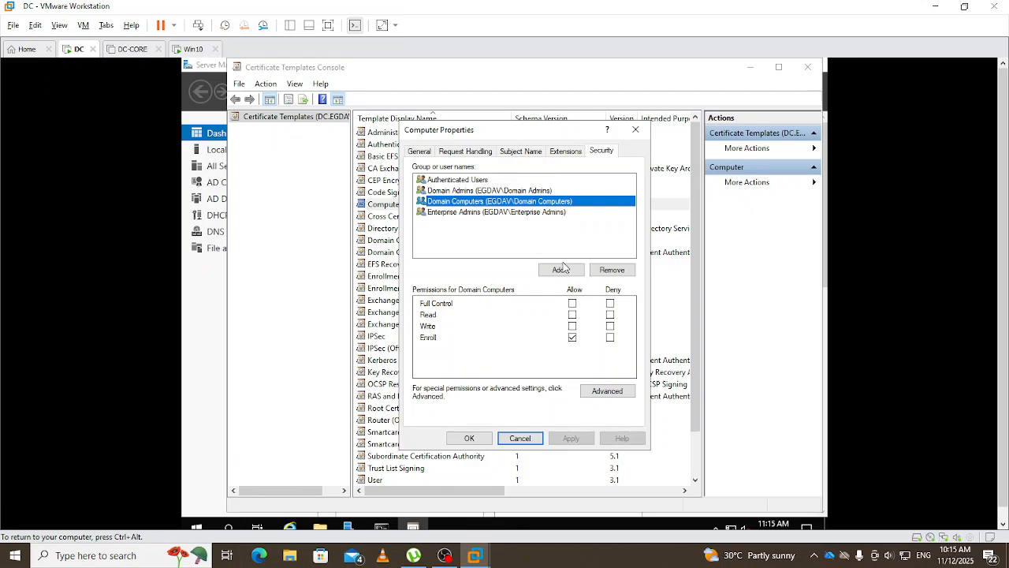
pyautogui.click(573, 315)
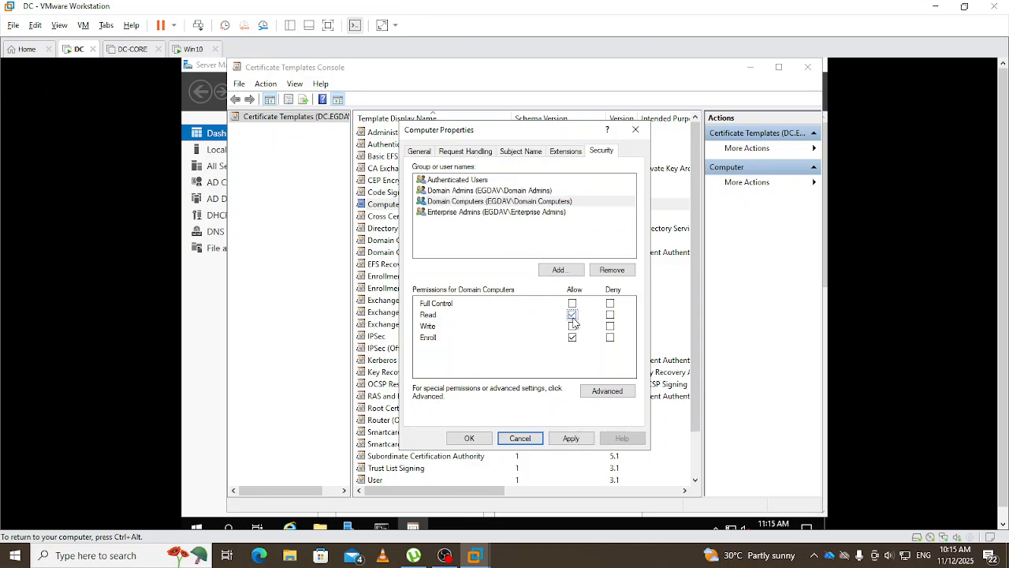
pyautogui.click(573, 336)
pyautogui.click(573, 326)
pyautogui.click(574, 443)
pyautogui.click(472, 439)
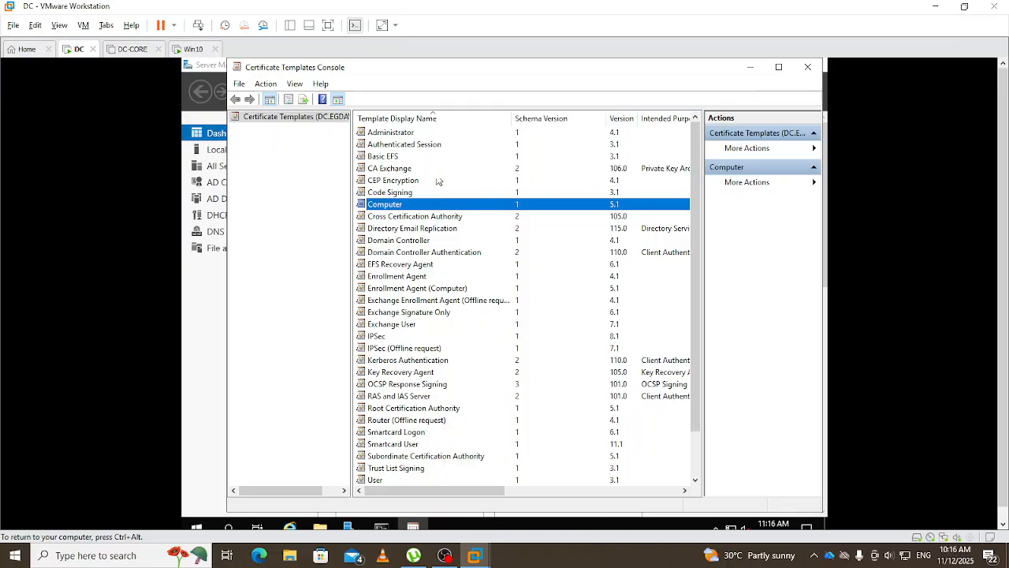
# - Close the Templates console and open EGDAV-DC-CA-1's Certificate Templates folder in certsrv.msc
pyautogui.click(811, 69)
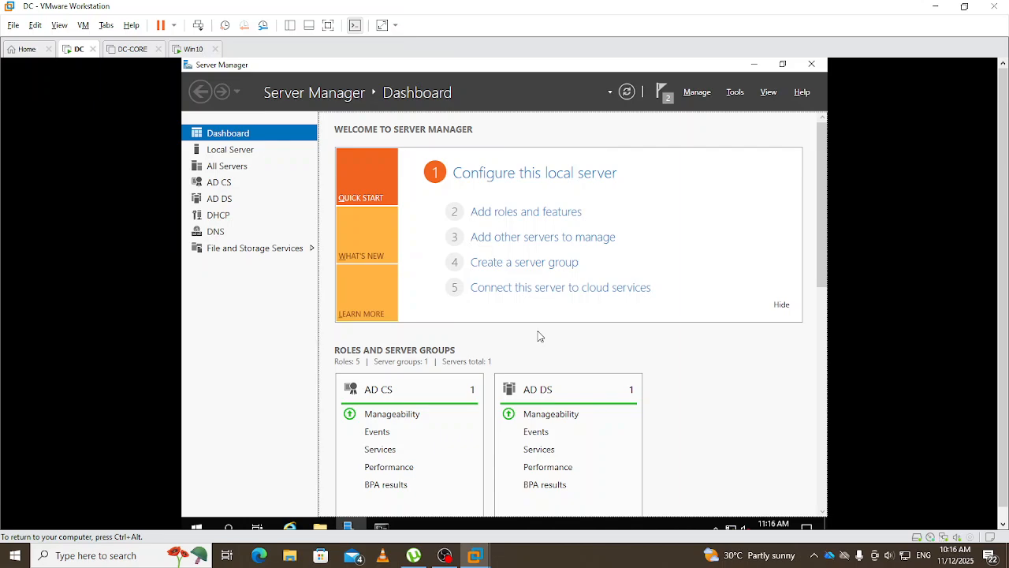
pyautogui.press('super+r')
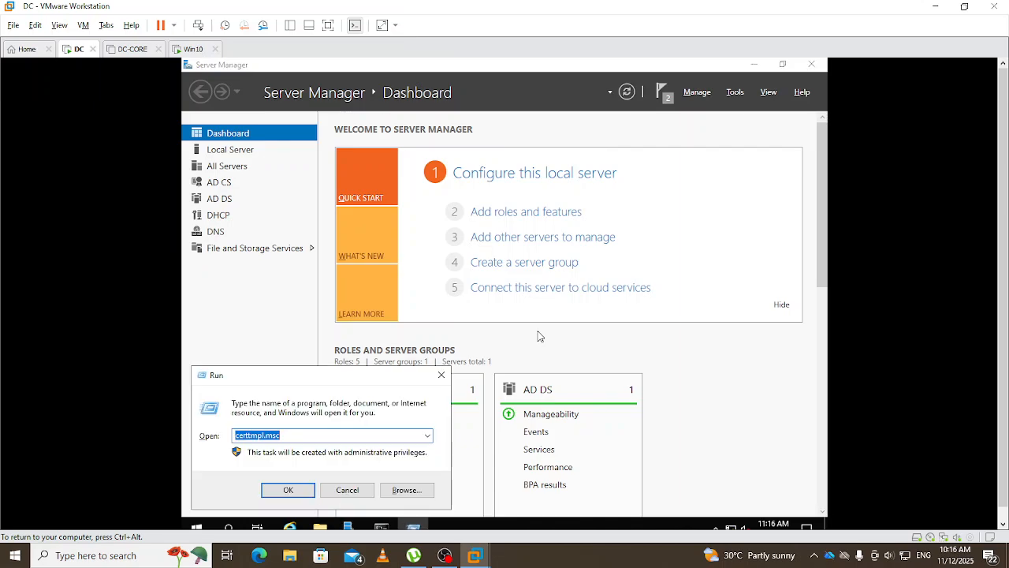
pyautogui.write('cert')
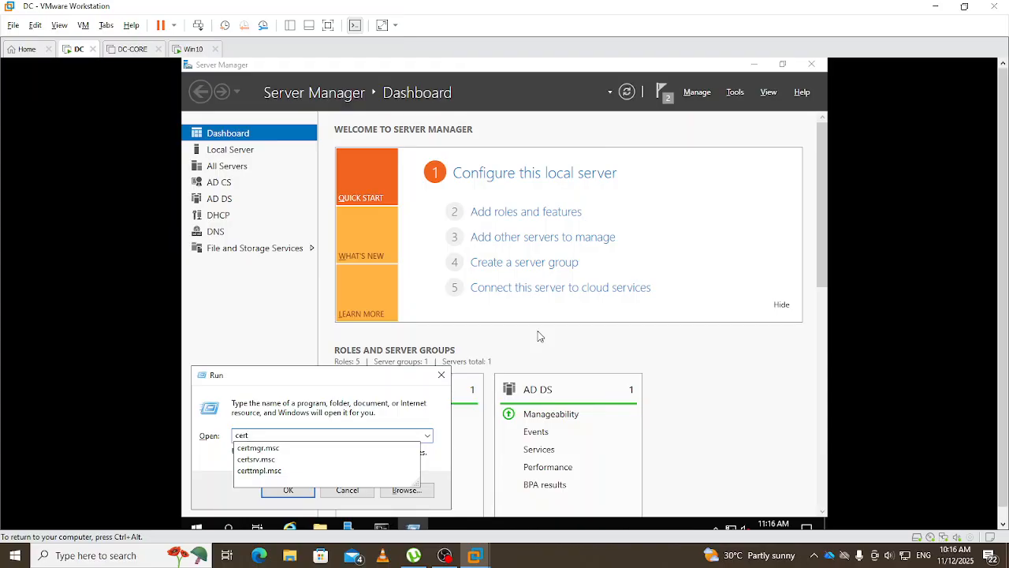
pyautogui.press('Down')
pyautogui.press('Down')
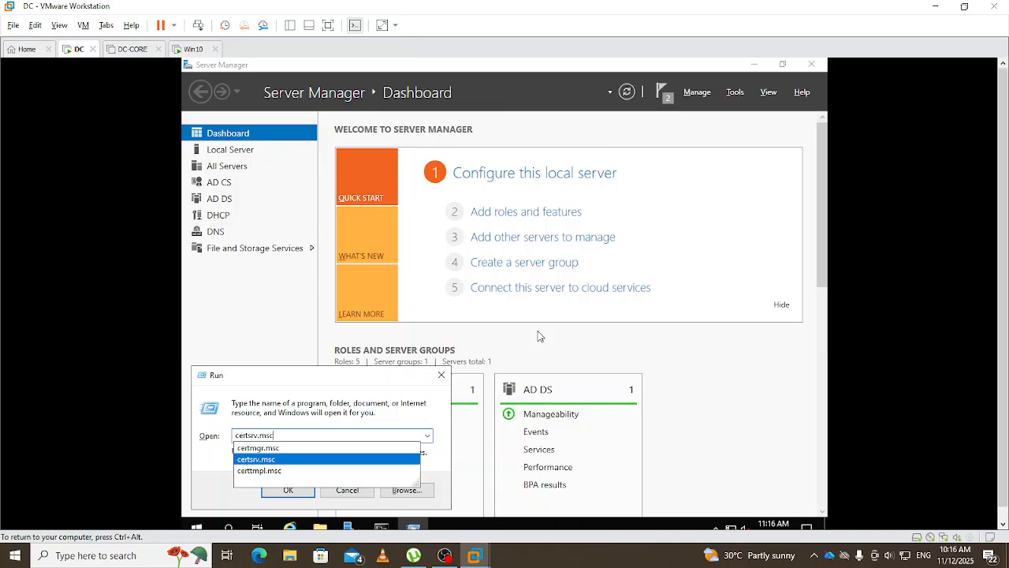
pyautogui.press('Return')
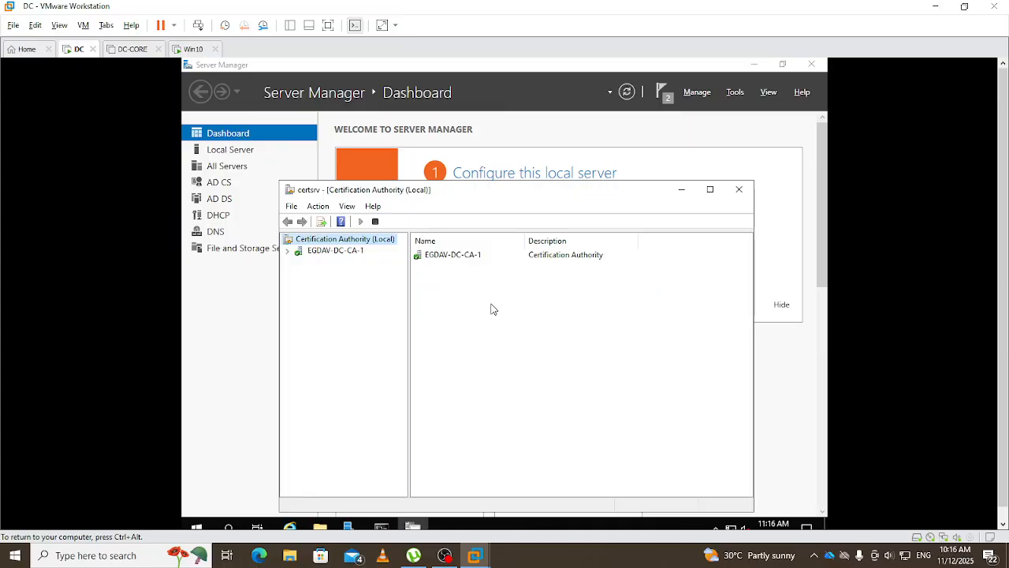
pyautogui.click(288, 250)
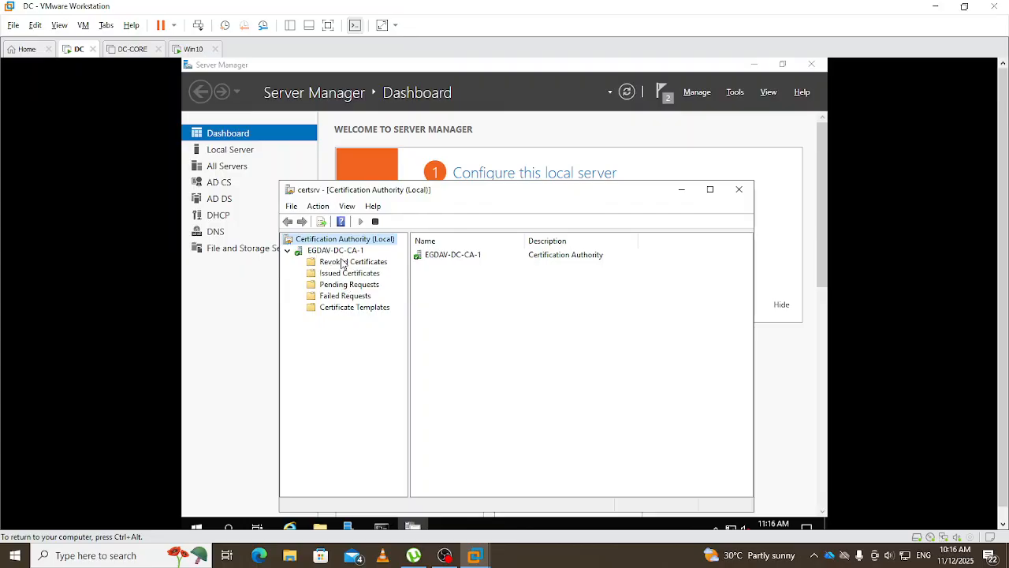
pyautogui.click(335, 307)
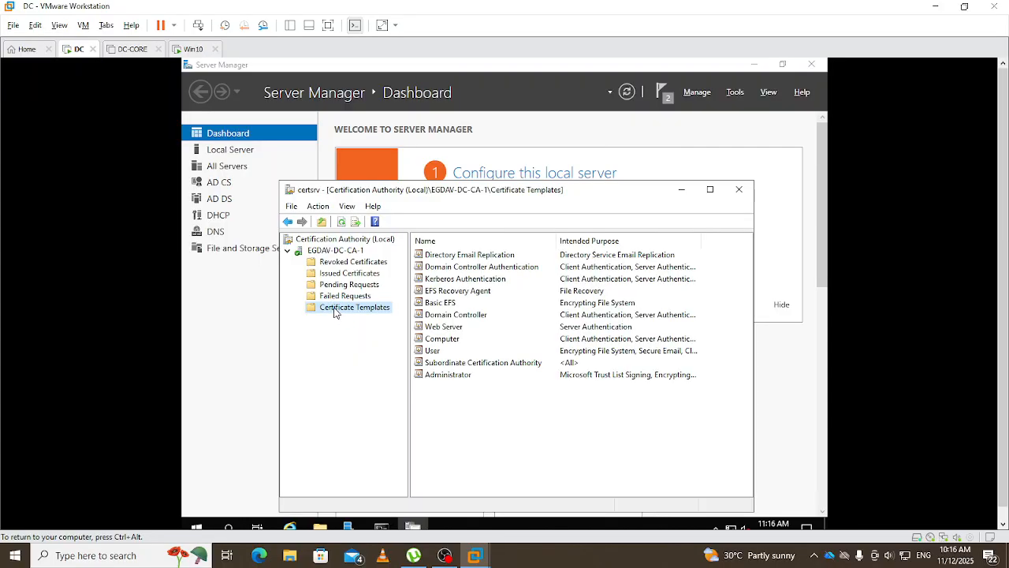
# - Add User Signature Only as a new certificate template to issue on EGDAV-DC-CA-1
pyautogui.rightClick(340, 311)
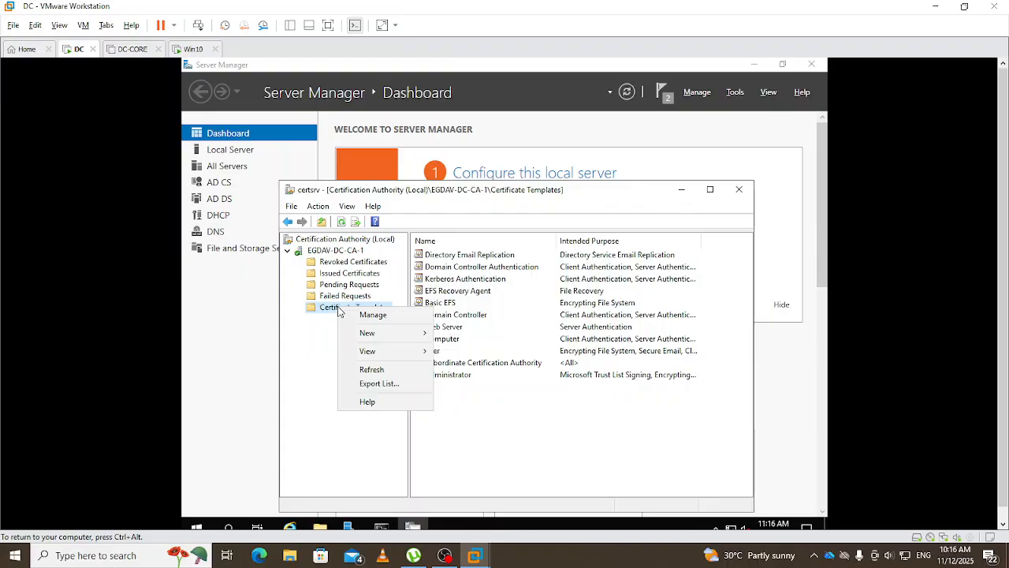
pyautogui.moveTo(392, 341)
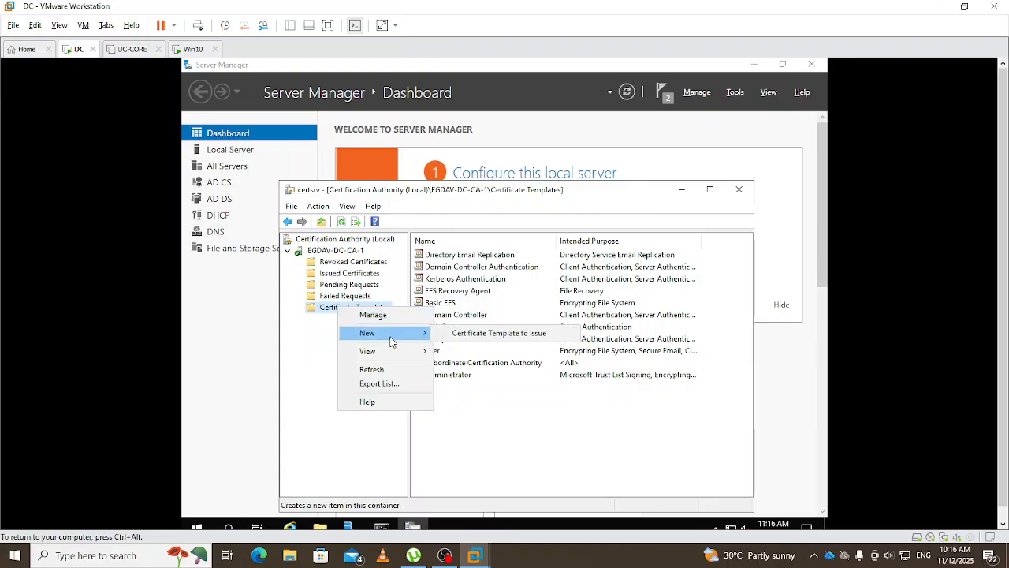
pyautogui.click(476, 339)
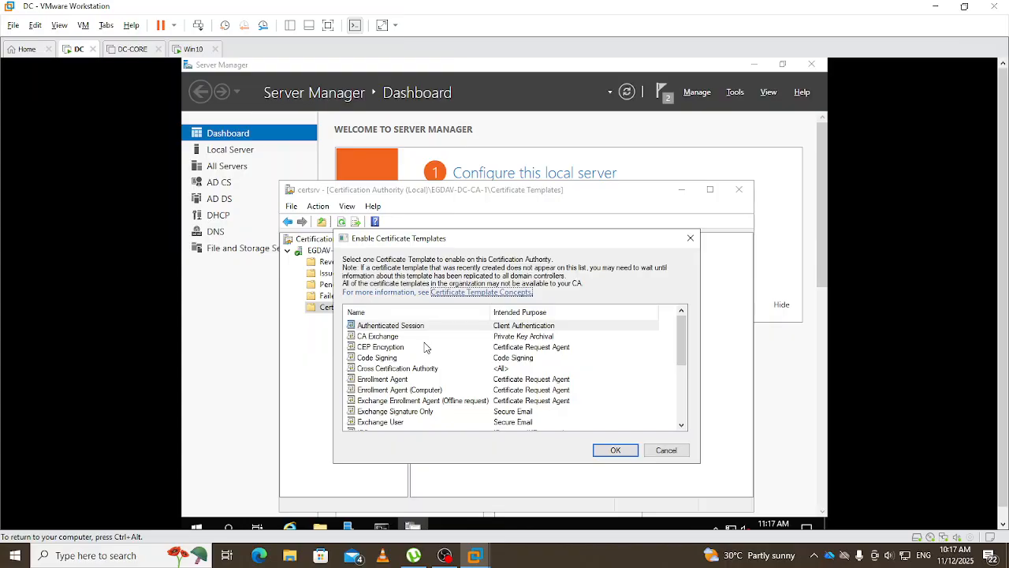
pyautogui.scroll(-1, 425, 347)
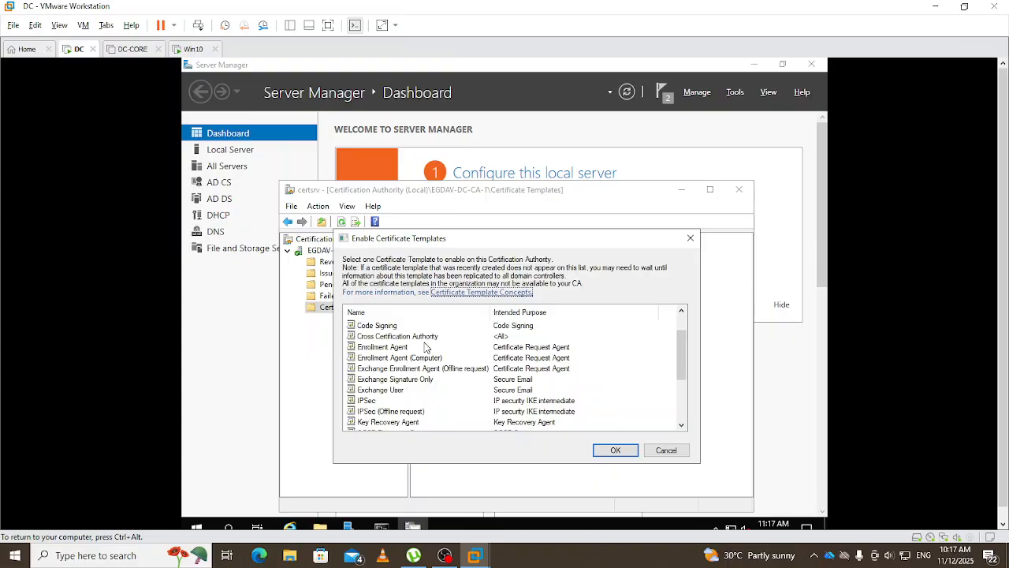
pyautogui.scroll(-2, 426, 348)
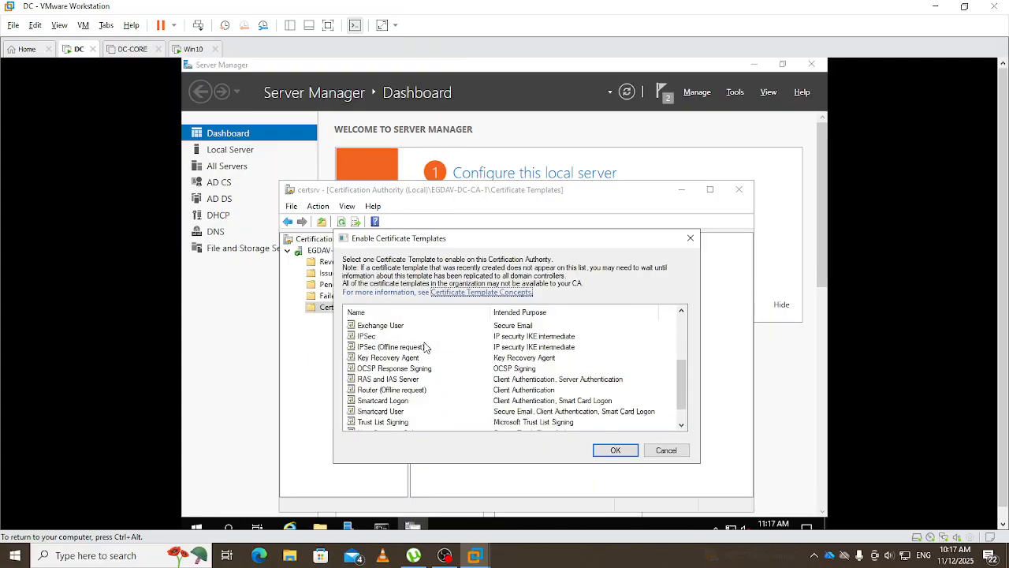
pyautogui.scroll(-1, 426, 348)
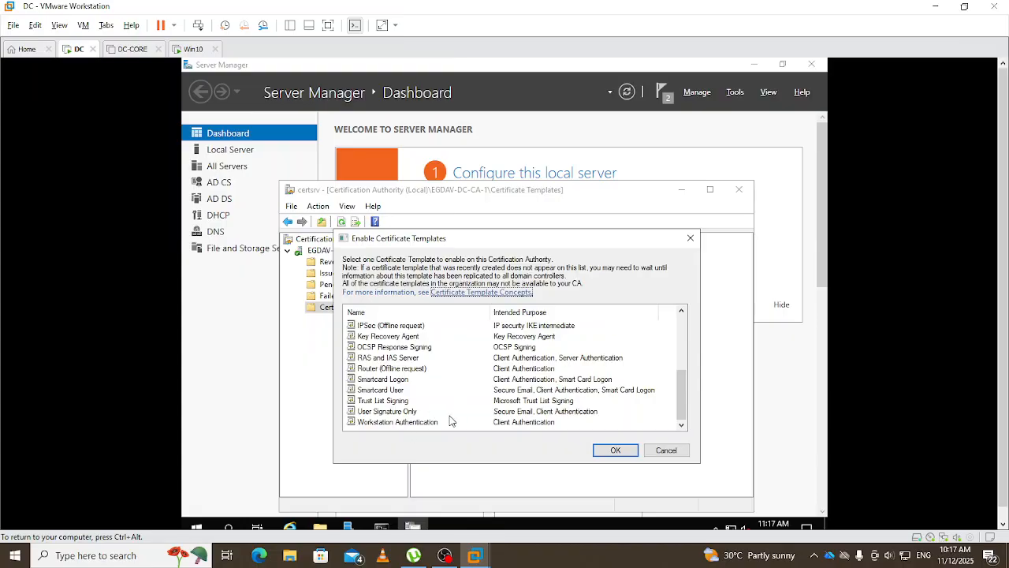
pyautogui.scroll(1, 447, 402)
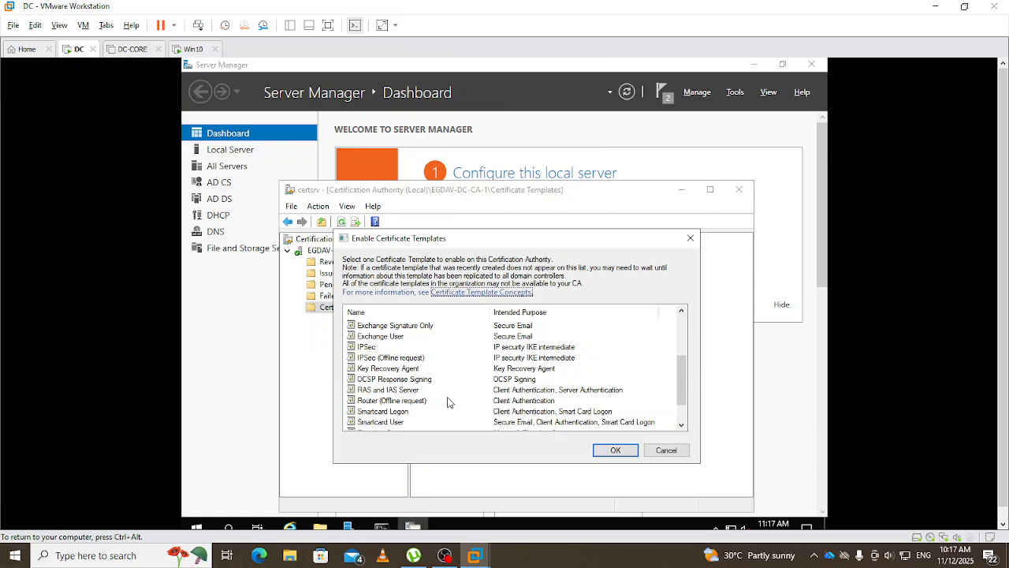
pyautogui.scroll(1, 447, 403)
pyautogui.scroll(2, 447, 402)
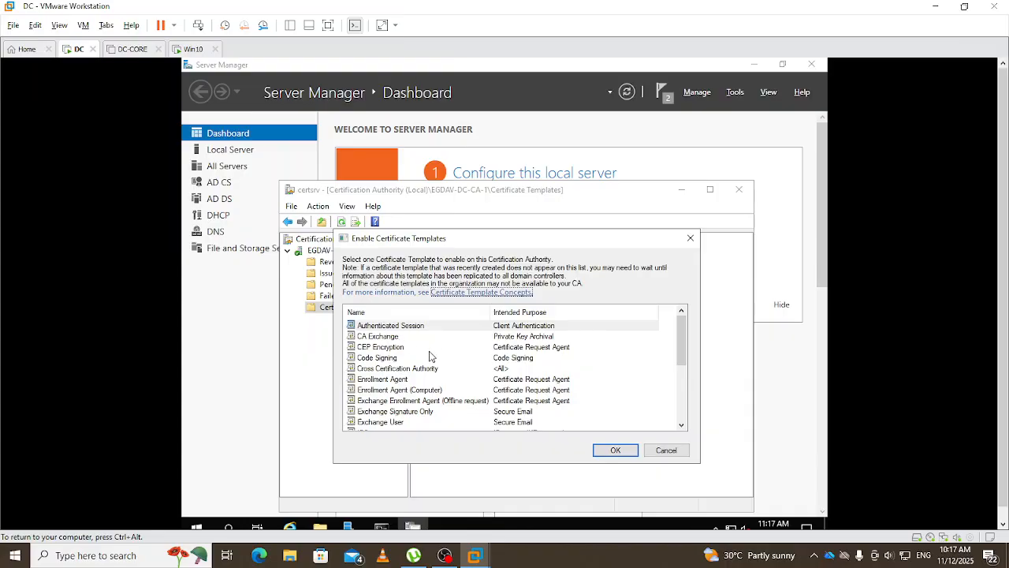
pyautogui.scroll(-1, 430, 356)
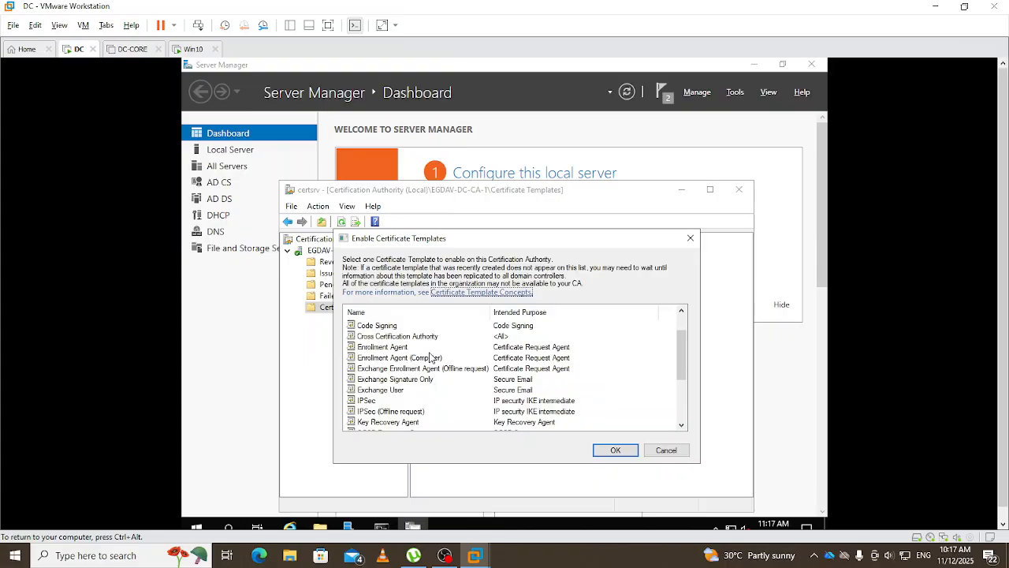
pyautogui.scroll(-1, 429, 377)
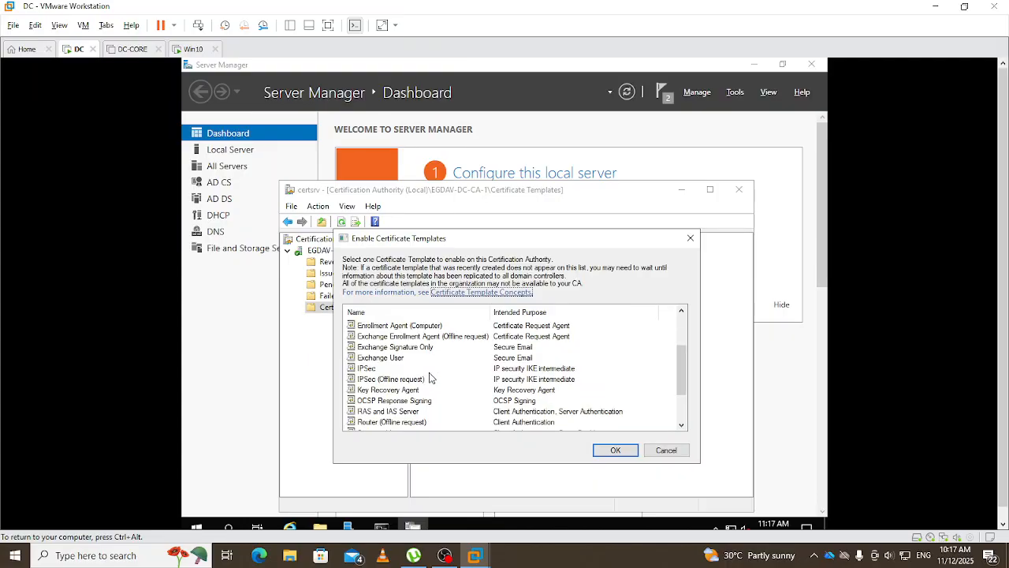
pyautogui.scroll(-1, 430, 378)
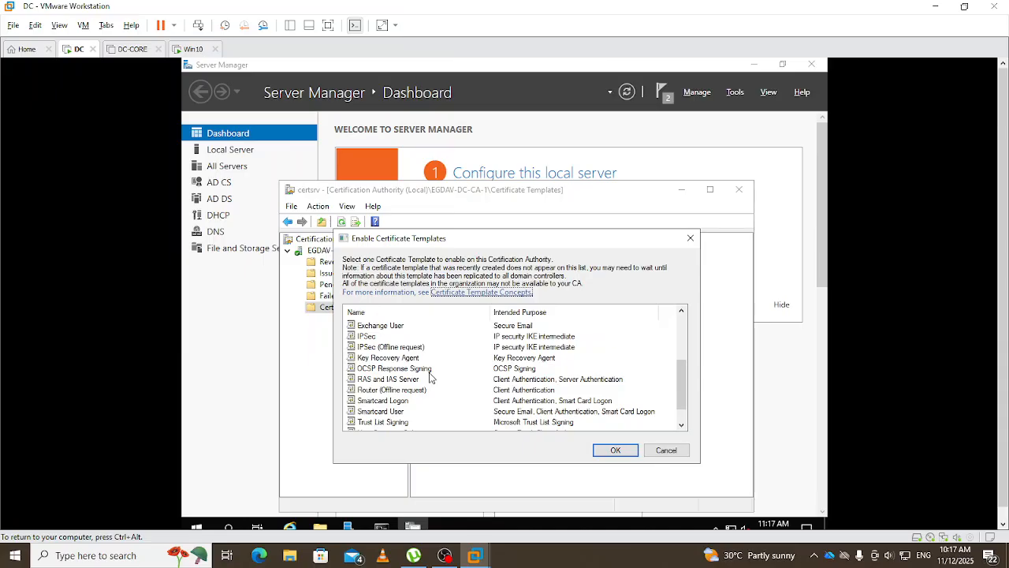
pyautogui.scroll(-1, 429, 378)
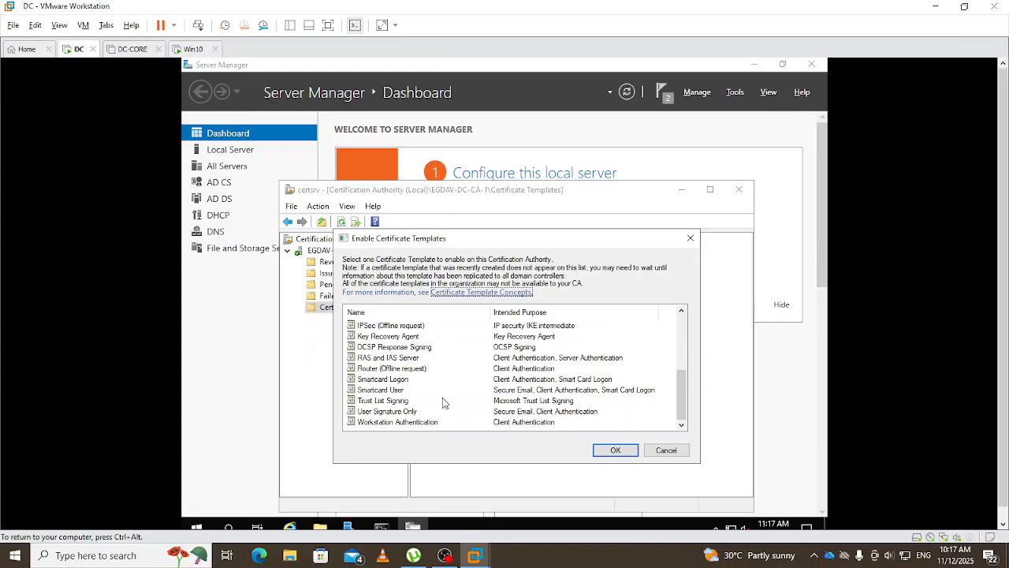
pyautogui.click(380, 413)
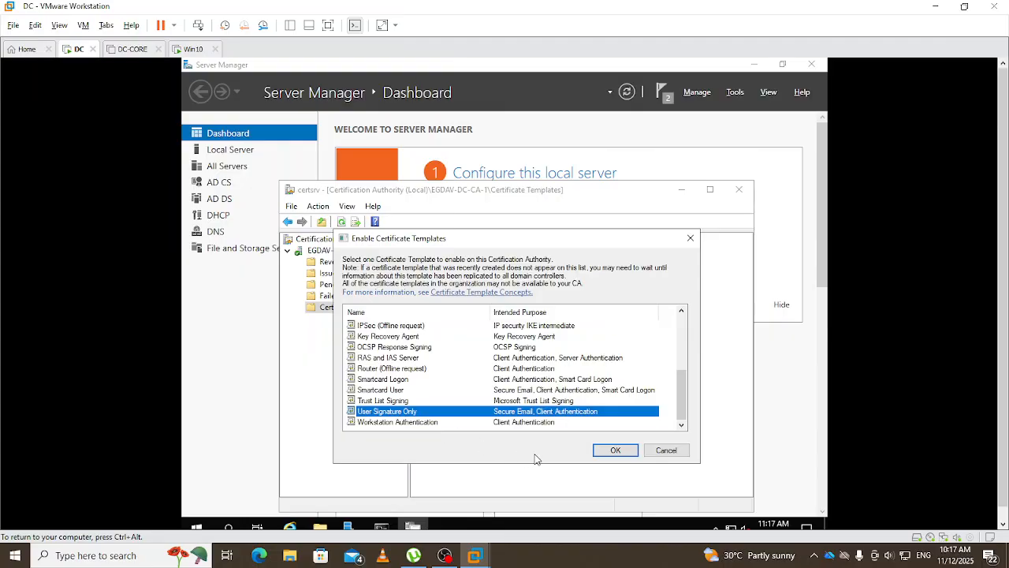
pyautogui.click(614, 451)
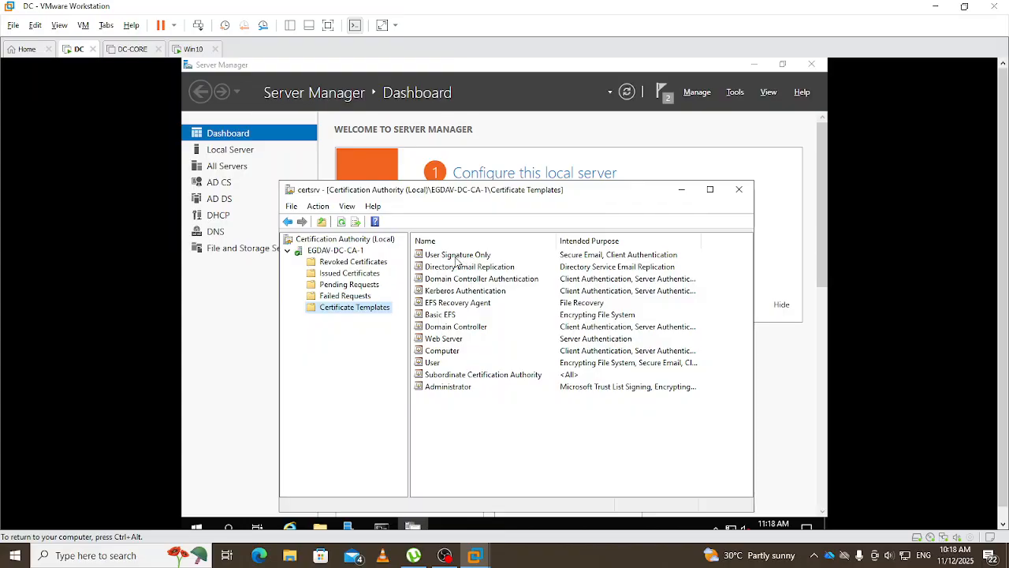
# - Review the User template's properties and close them
pyautogui.rightClick(429, 367)
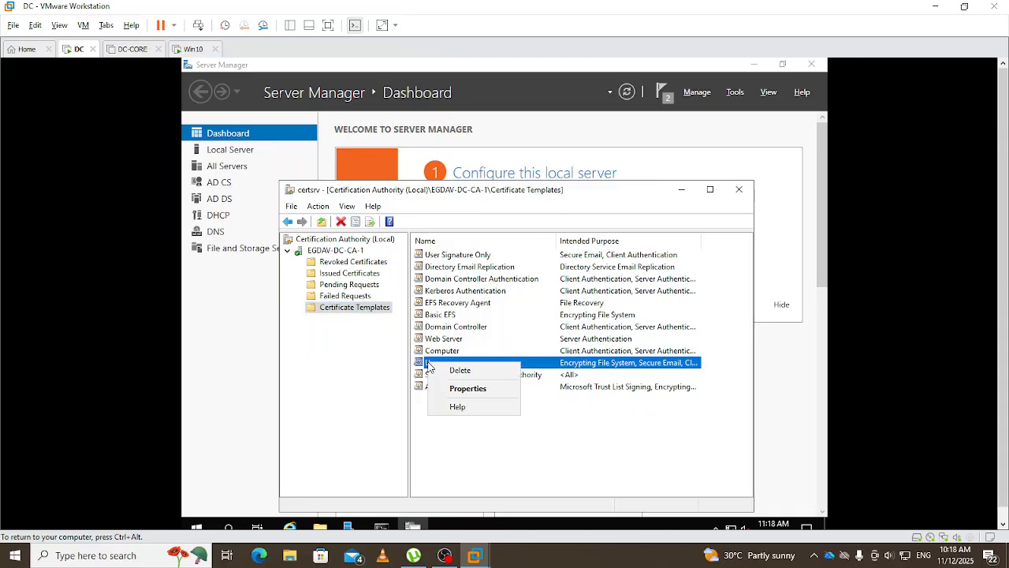
pyautogui.click(470, 391)
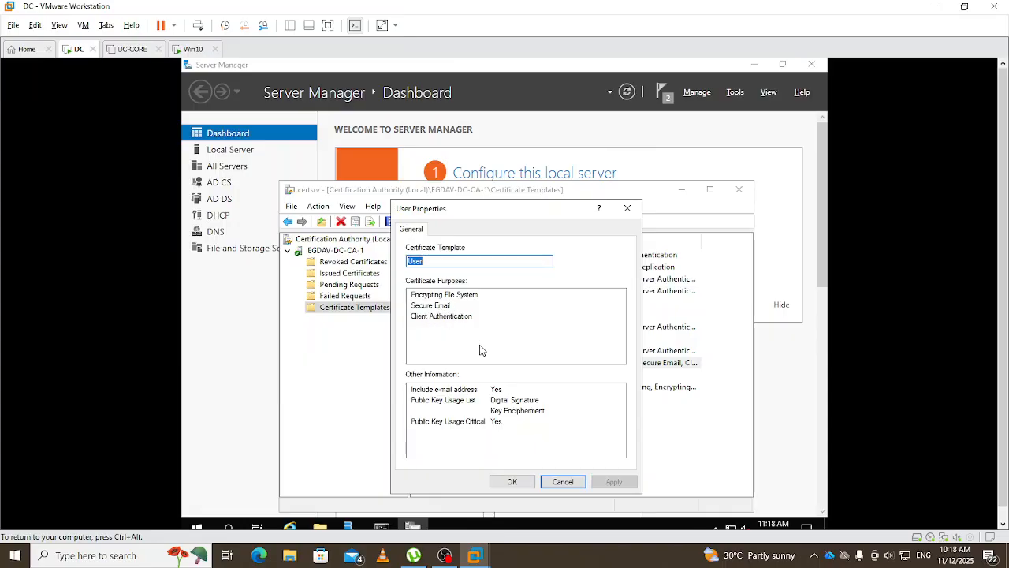
pyautogui.click(513, 482)
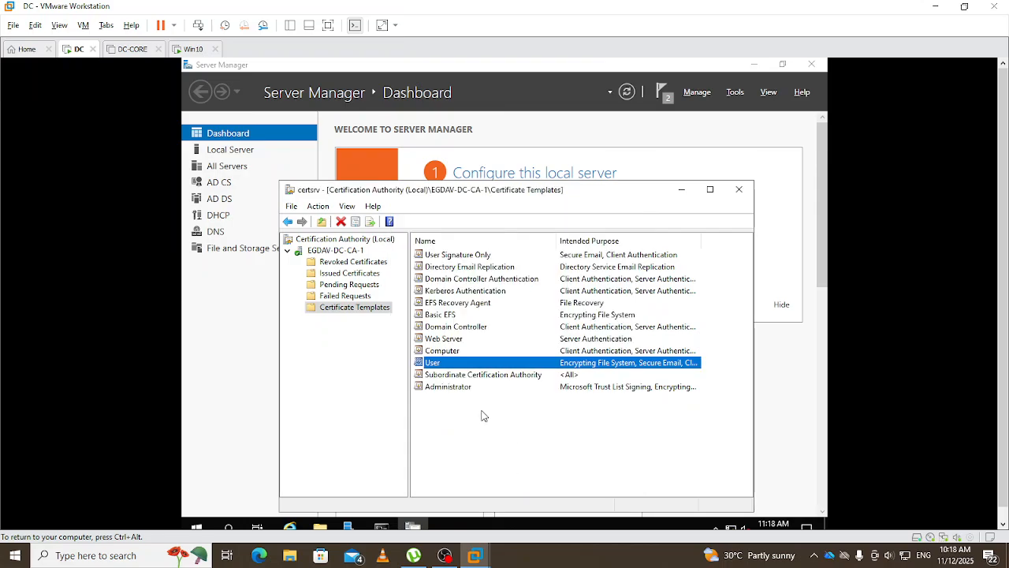
# - Refresh the issued templates list, then close the Certification Authority console
pyautogui.click(491, 457)
pyautogui.click(342, 222)
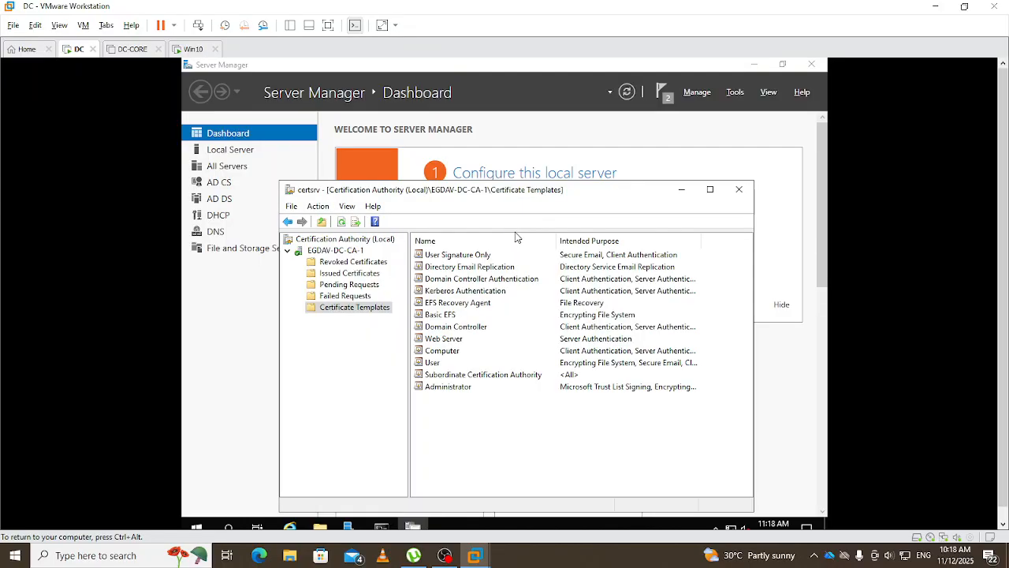
pyautogui.click(739, 192)
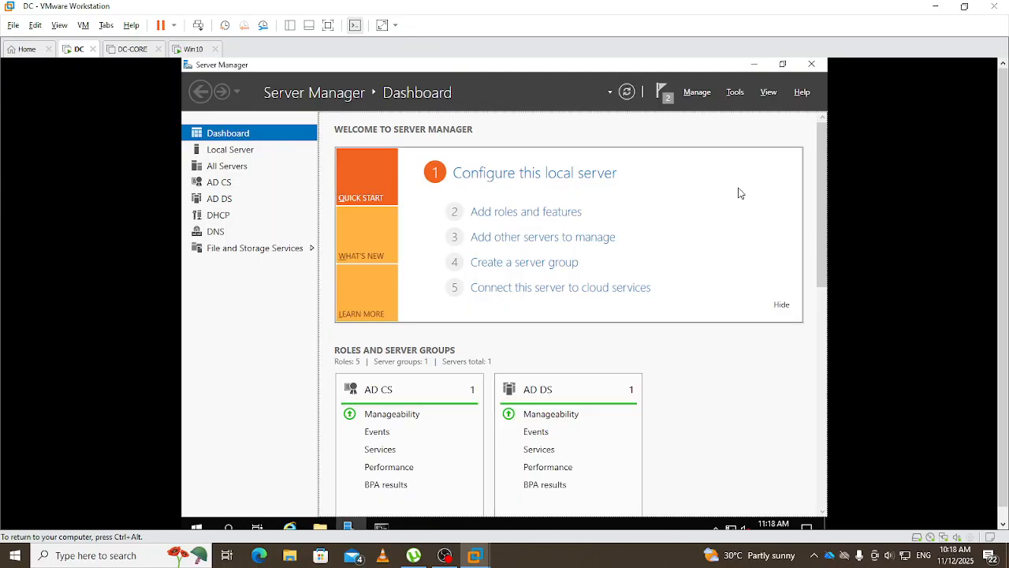
# - Switch to the Win10 virtual machine and sign in with the account password
pyautogui.click(195, 49)
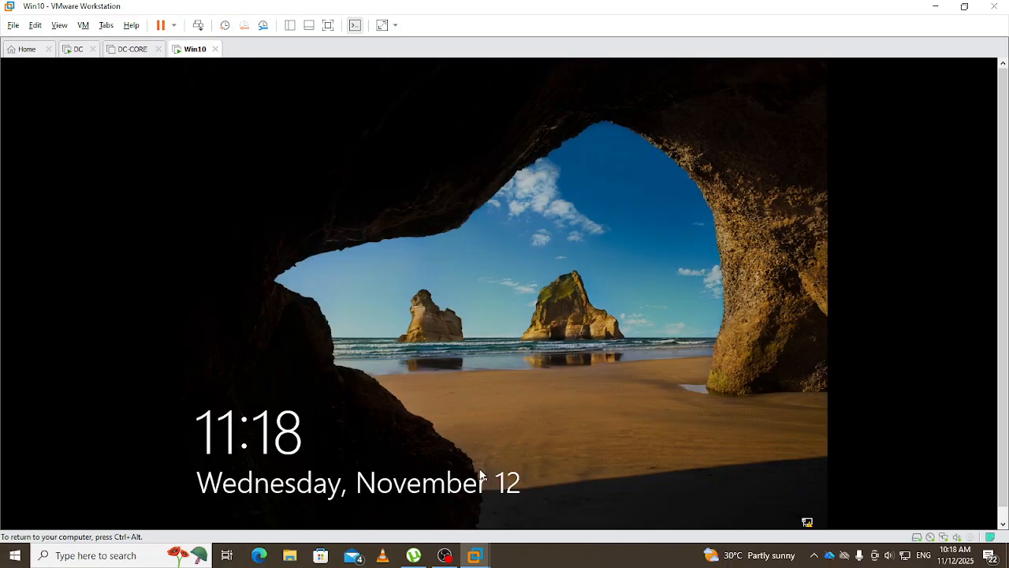
pyautogui.click(484, 465)
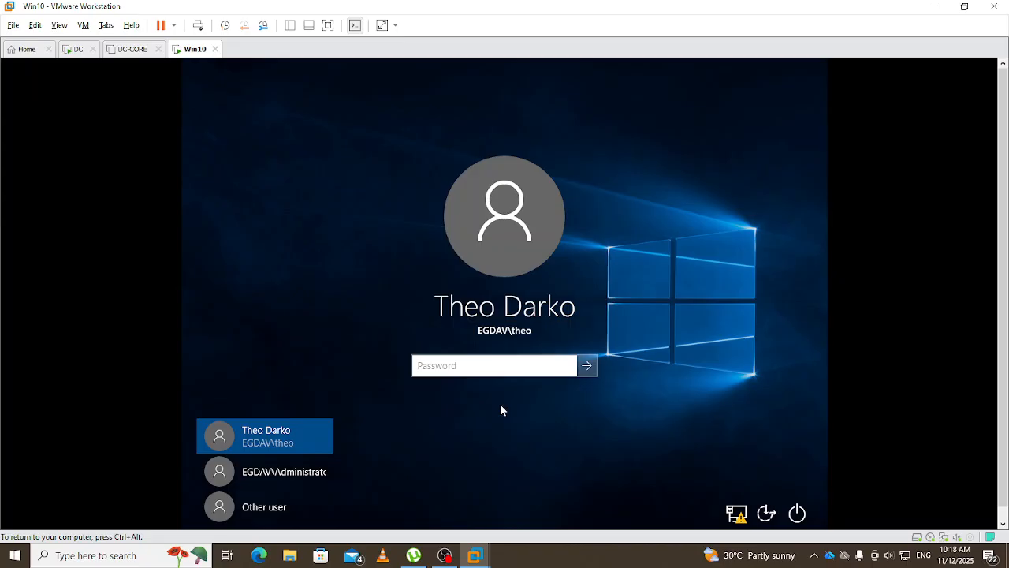
pyautogui.write('•••••••••')
pyautogui.press('Return')
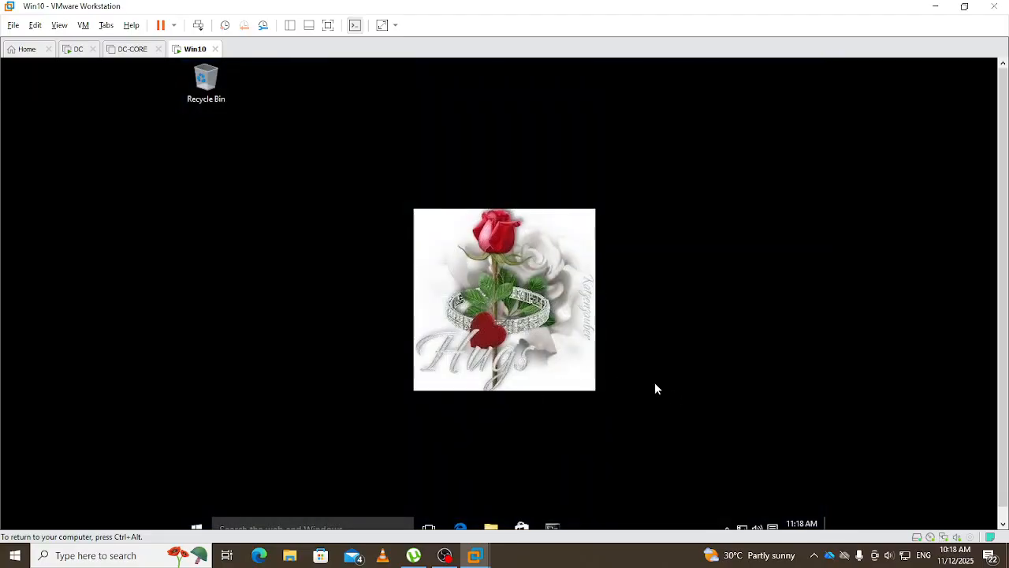
# - Rerun gpupdate /force and certutil -pulse in Command Prompt, then minimize it
pyautogui.moveTo(554, 522)
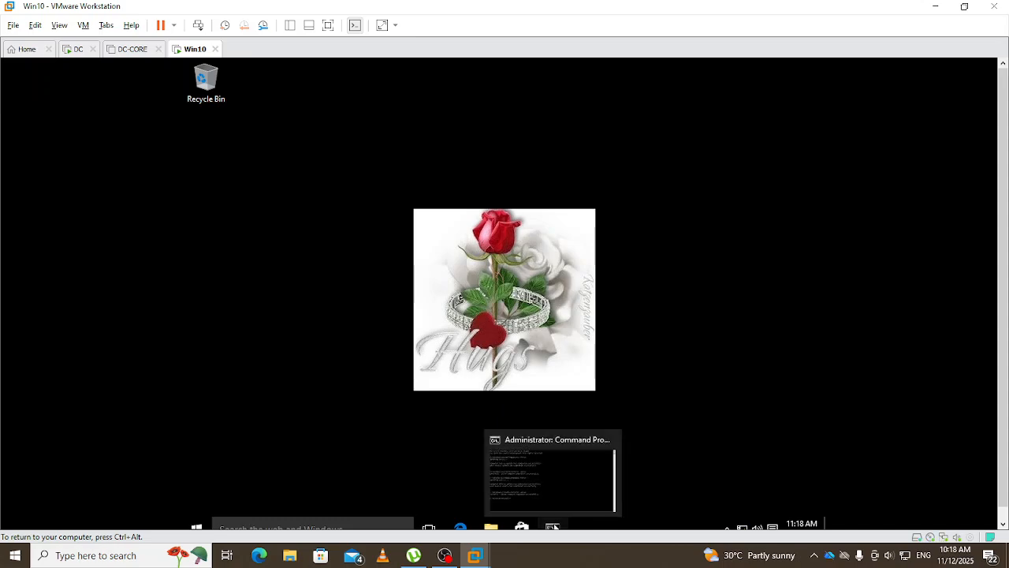
pyautogui.click(551, 473)
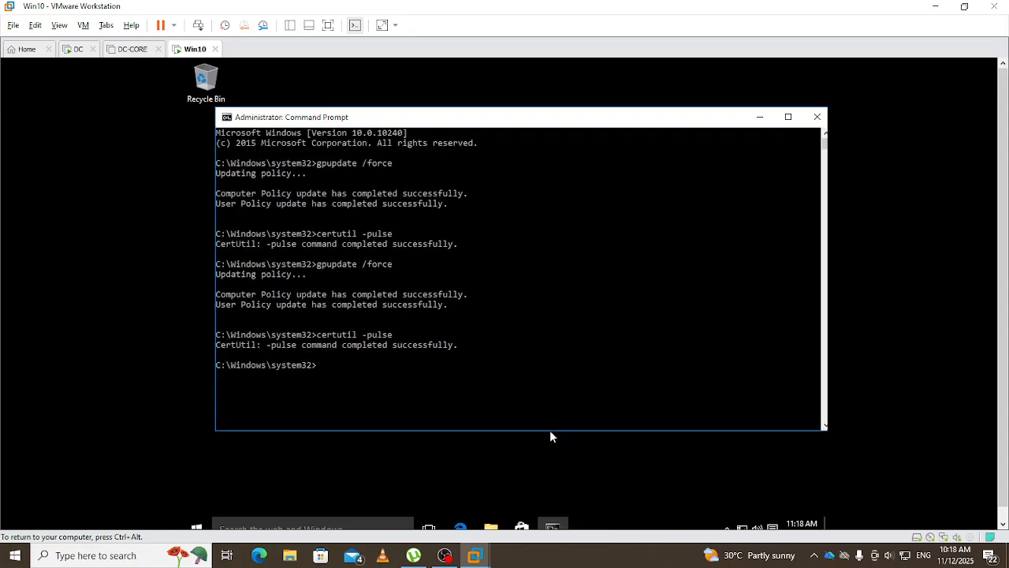
pyautogui.click(562, 346)
pyautogui.press('Up')
pyautogui.press('Up')
pyautogui.press('Return')
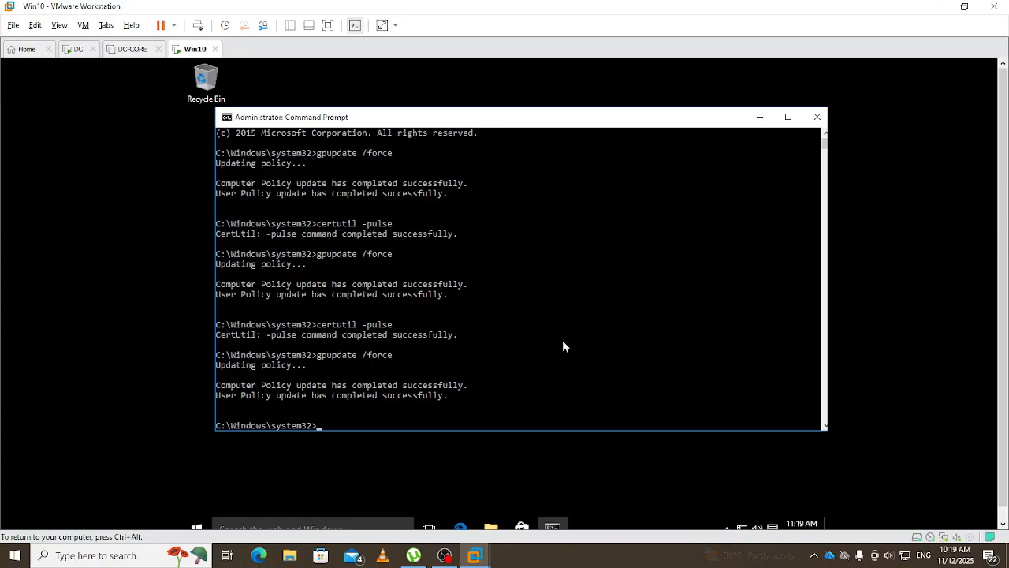
pyautogui.press('Up')
pyautogui.press('Up')
pyautogui.press('Return')
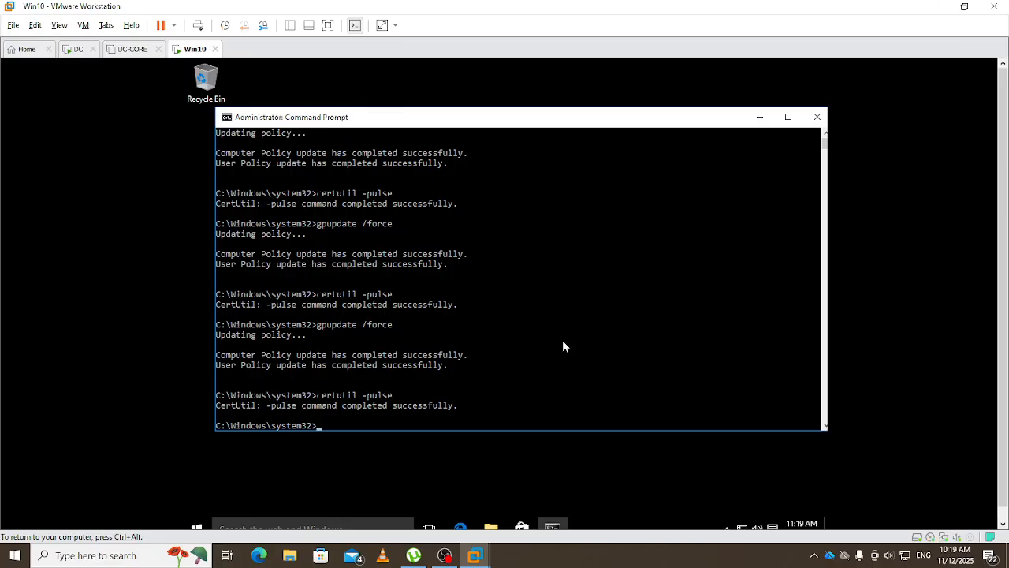
pyautogui.click(756, 120)
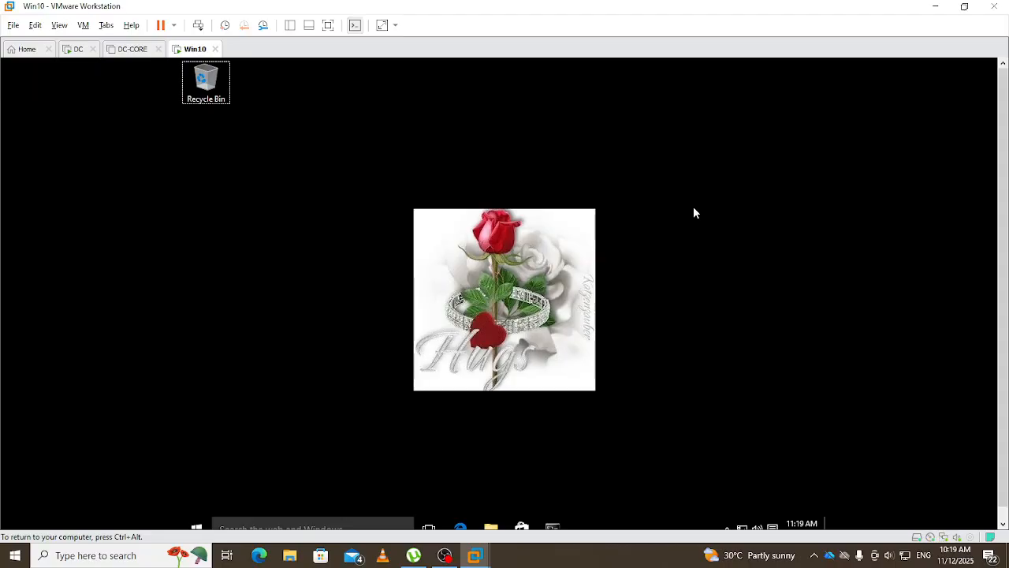
# - Launch certmgr.msc and refresh the current user's Personal store
pyautogui.press('super+r')
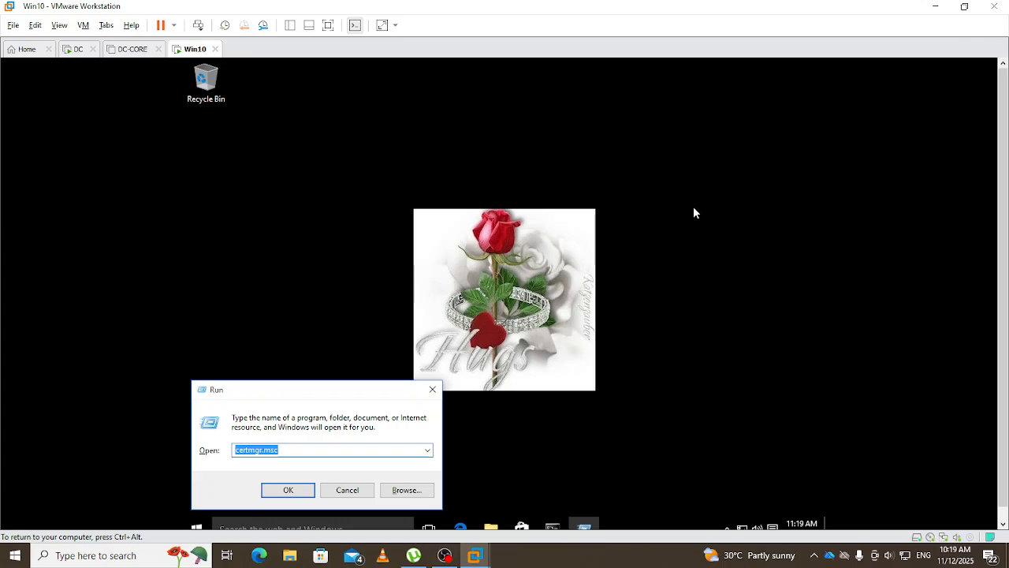
pyautogui.press('Return')
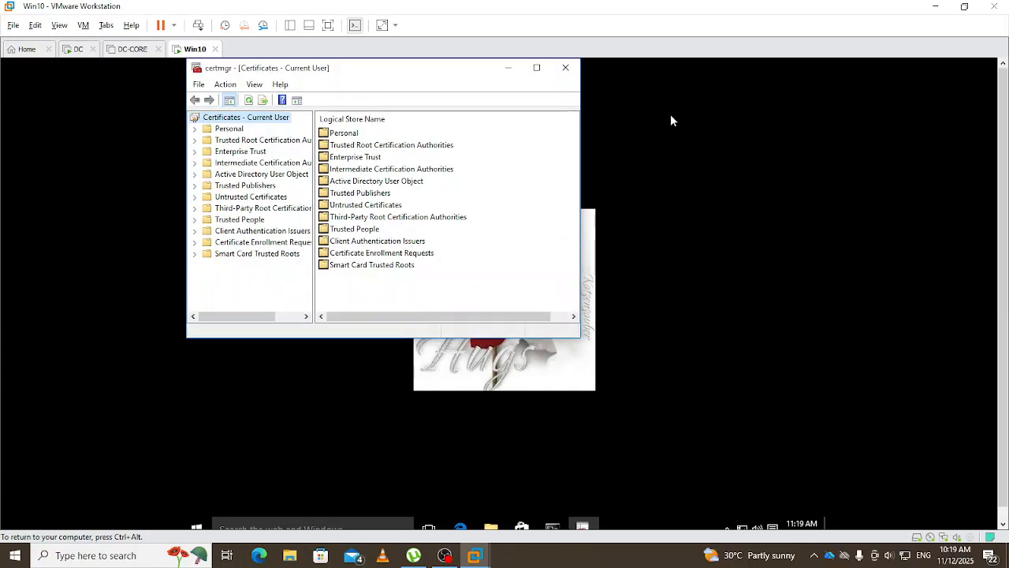
pyautogui.click(229, 130)
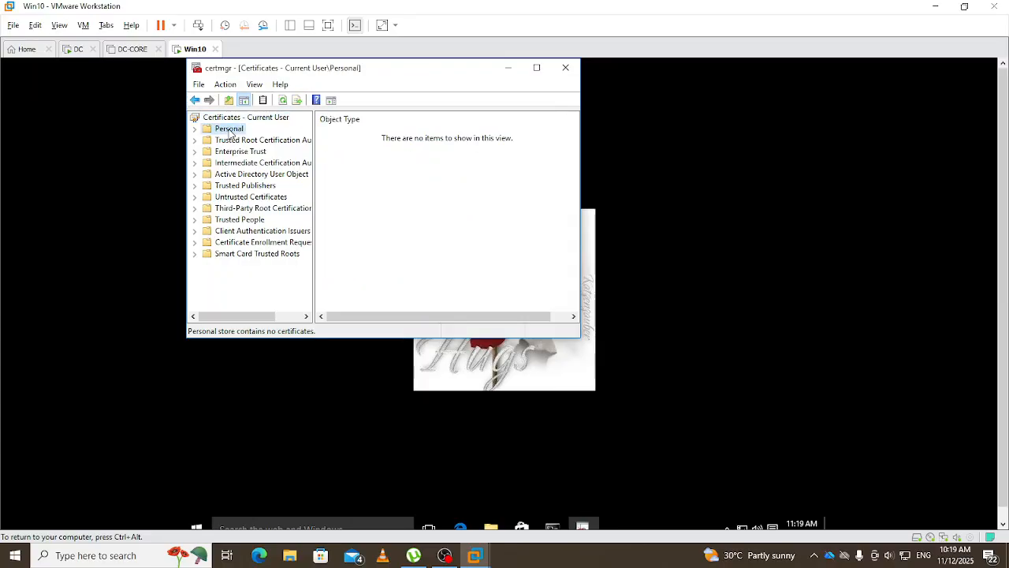
pyautogui.click(282, 101)
# - Release and recapture the VM input, returning control to the Windows 10 machine
pyautogui.click(550, 472)
pyautogui.hotkey('ctrl', 'alt')
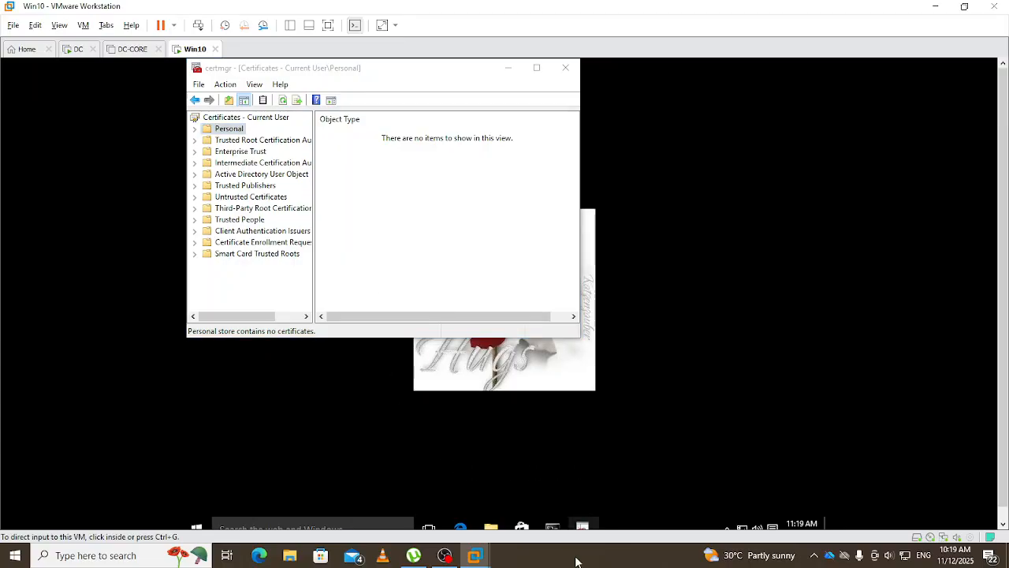
pyautogui.click(544, 565)
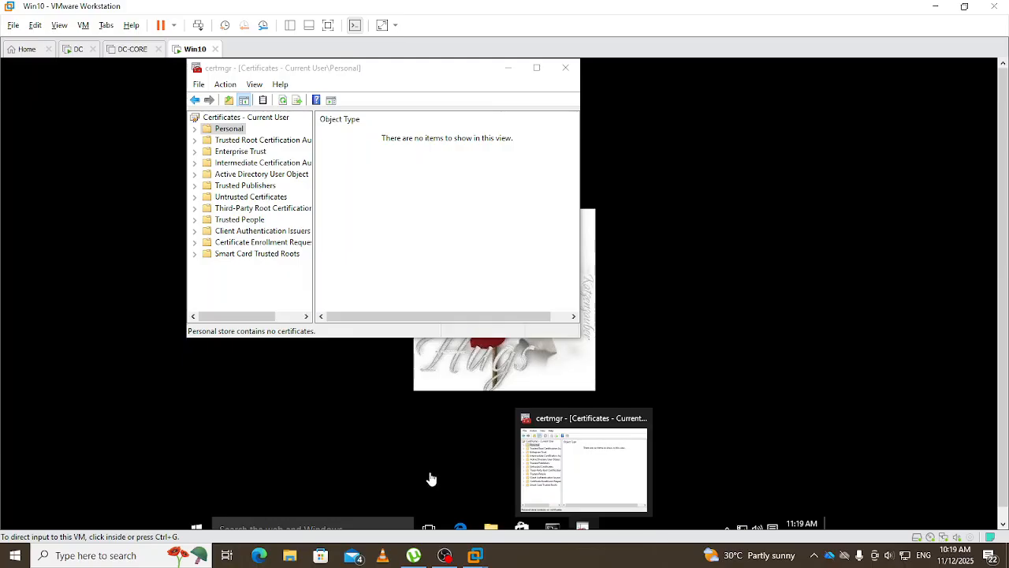
pyautogui.click(438, 445)
pyautogui.hotkey('ctrl', 'alt')
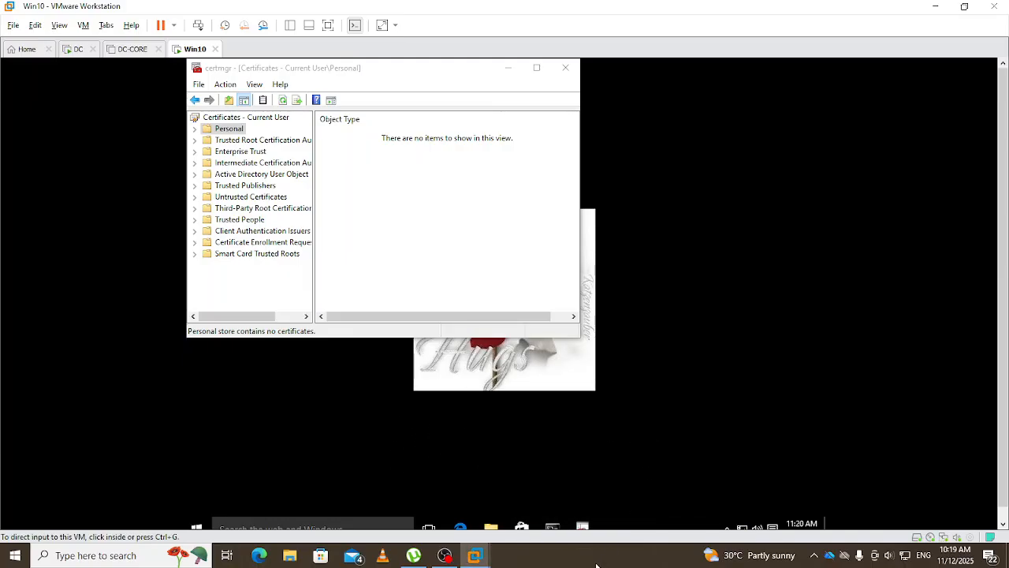
pyautogui.click(574, 560)
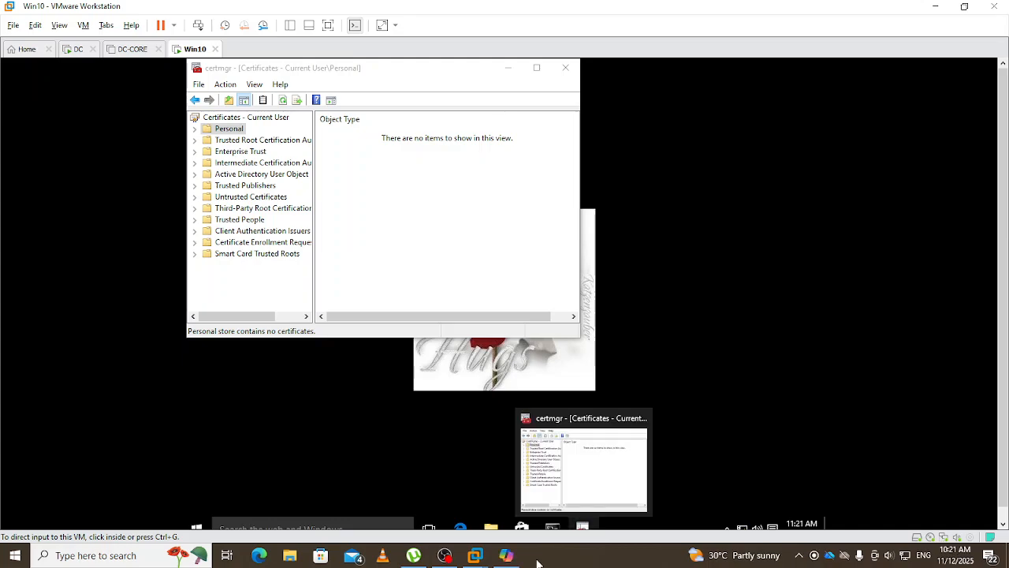
pyautogui.click(713, 280)
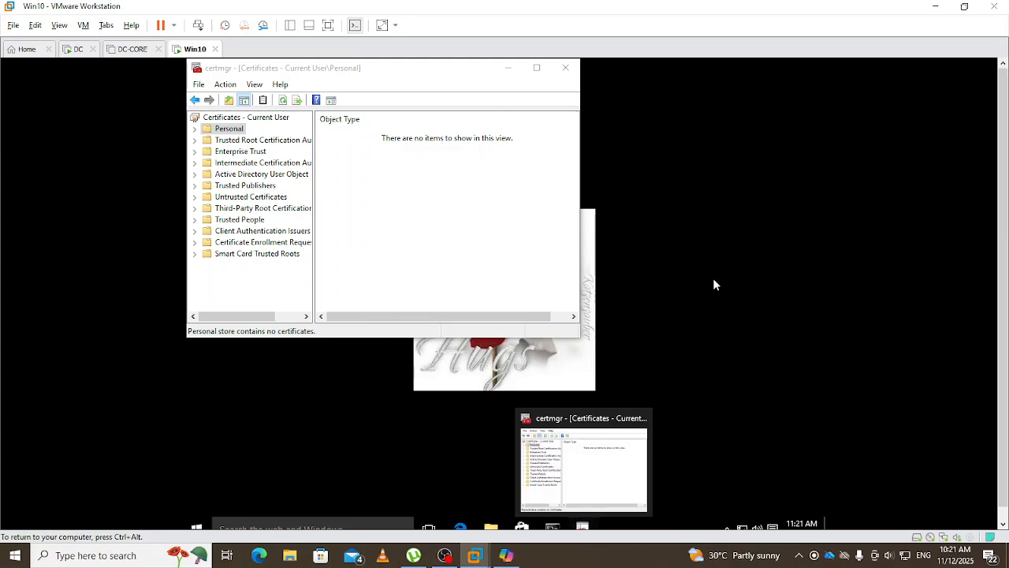
# - Close Certificate Manager and switch to the domain controller VM
pyautogui.click(563, 69)
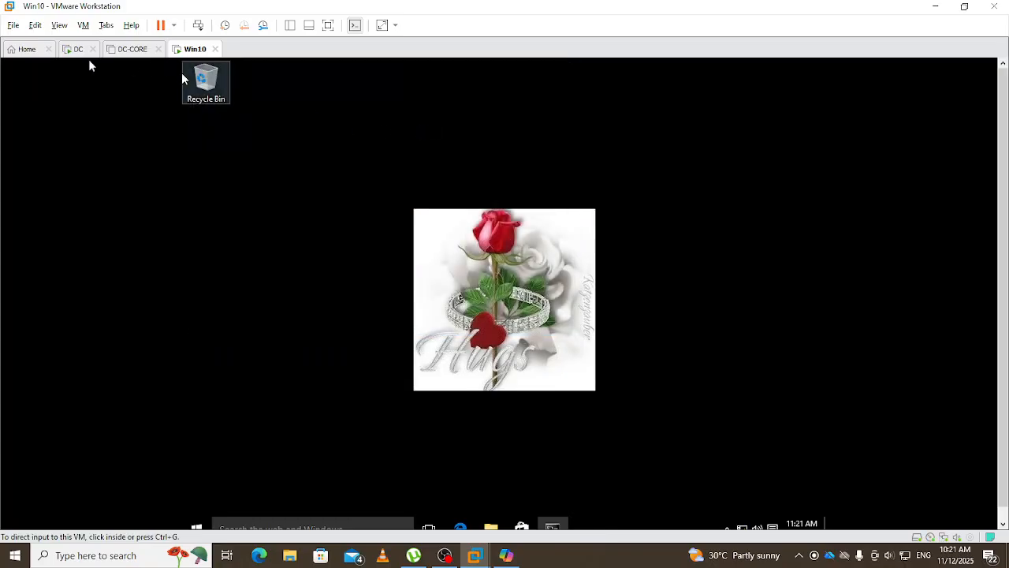
pyautogui.click(77, 50)
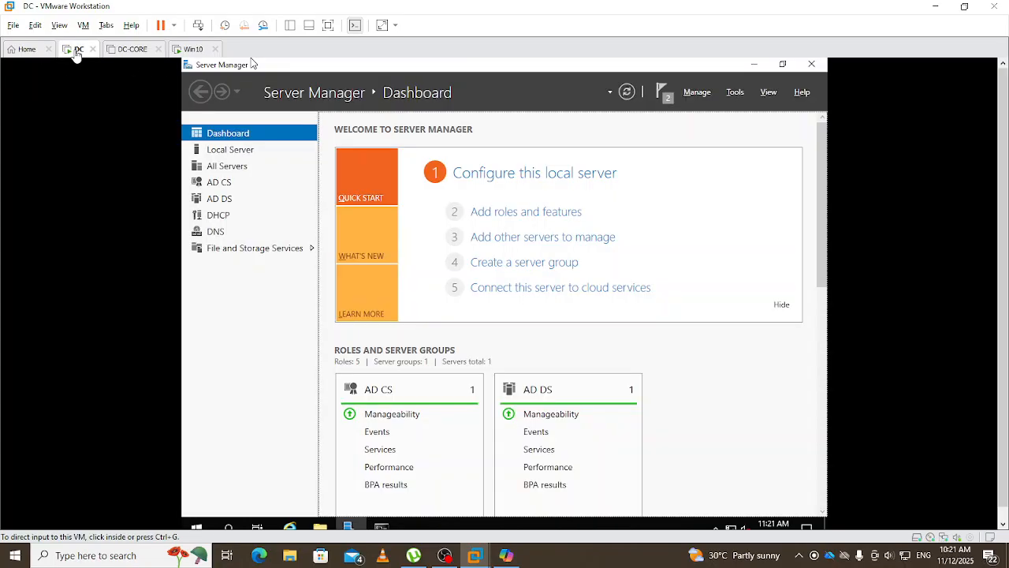
pyautogui.click(240, 341)
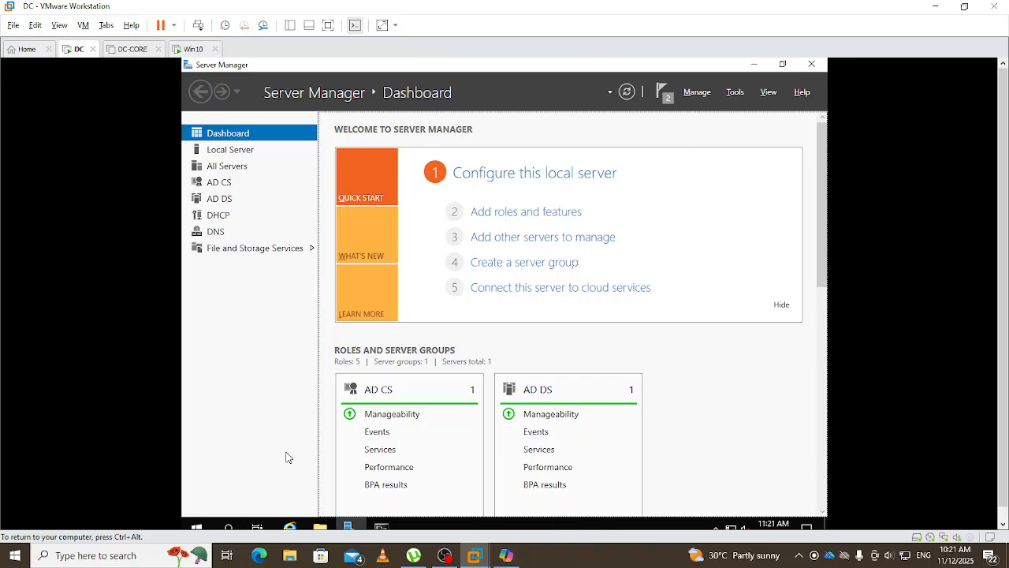
# - Launch certsrv.msc and browse EGDAV-DC-CA-1's folders, ending on Certificate Templates
pyautogui.press('super+r')
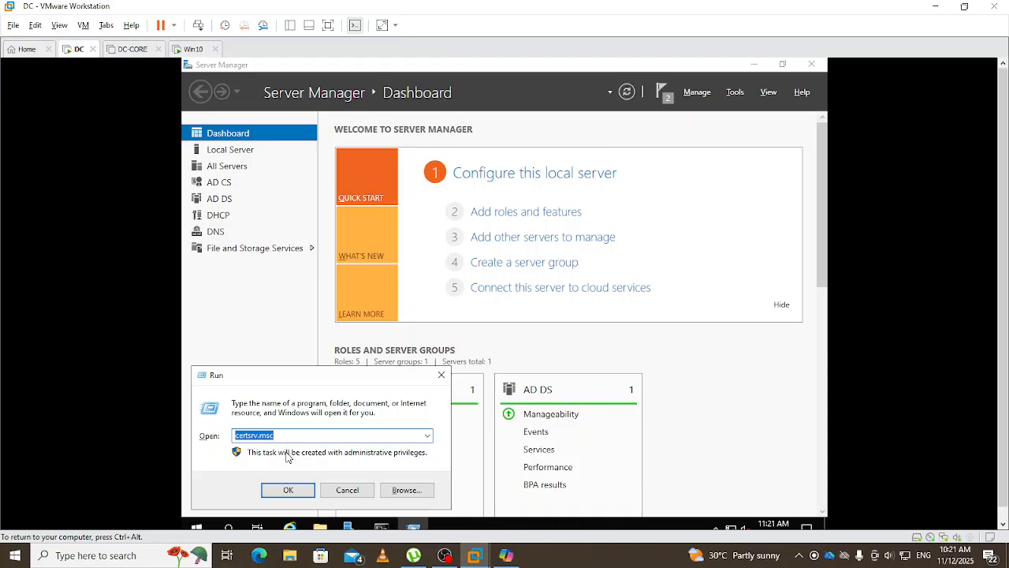
pyautogui.press('Return')
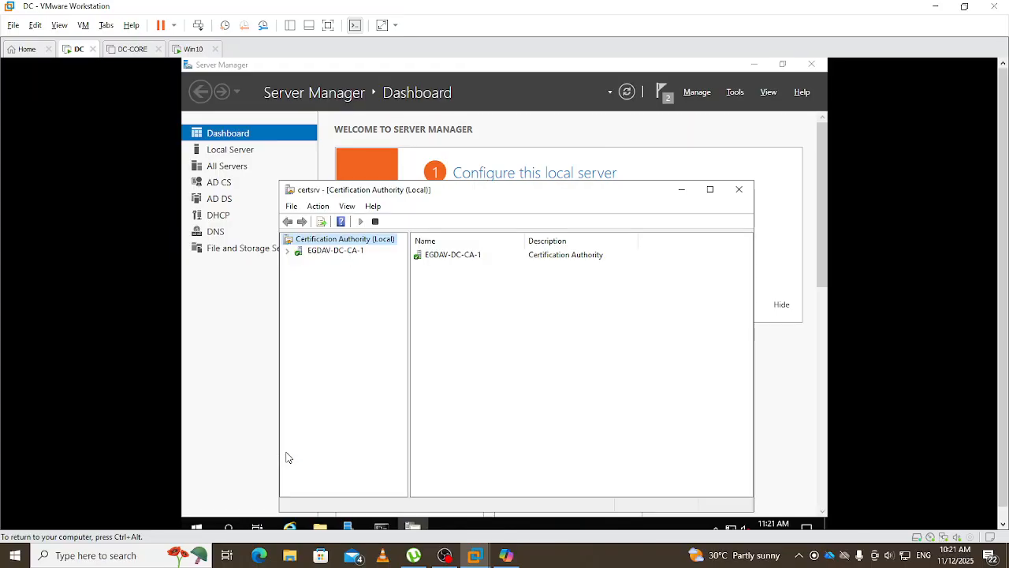
pyautogui.click(288, 251)
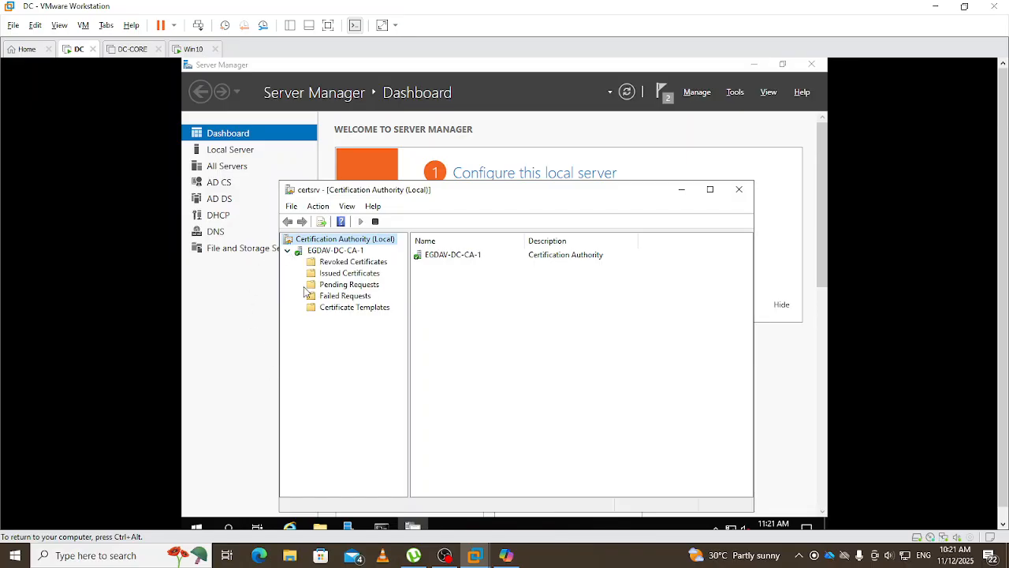
pyautogui.click(330, 275)
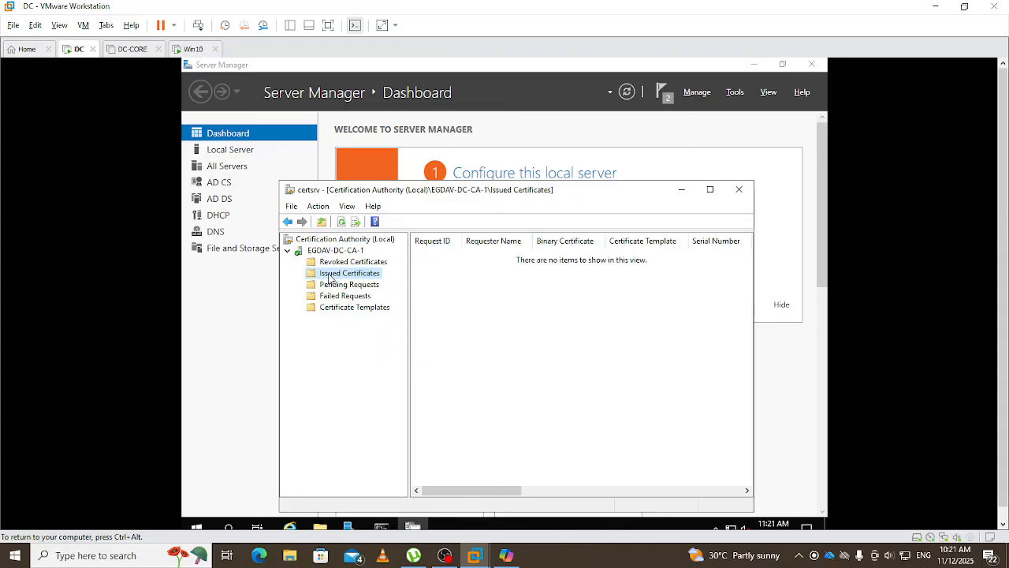
pyautogui.click(330, 265)
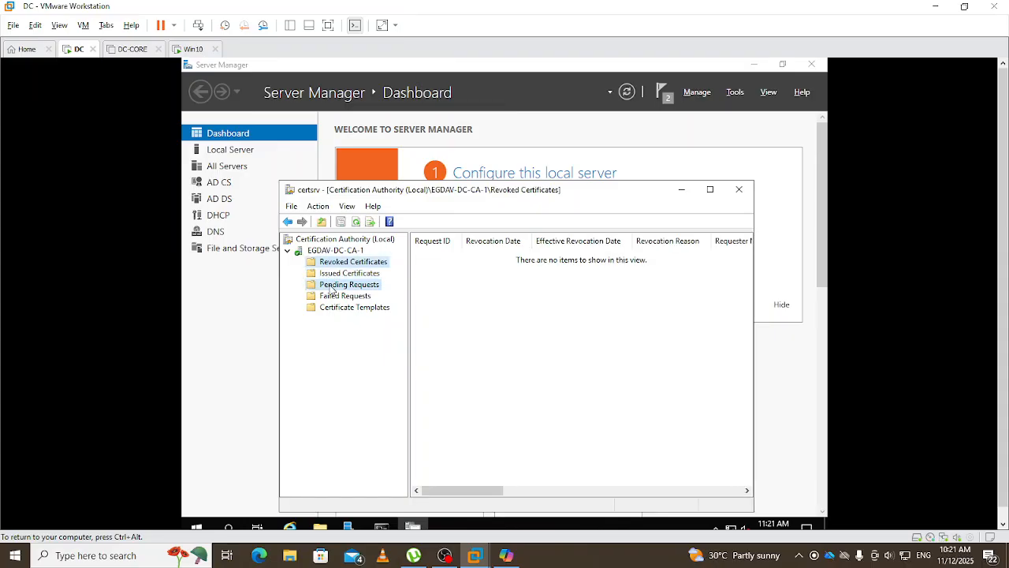
pyautogui.click(330, 287)
pyautogui.click(331, 298)
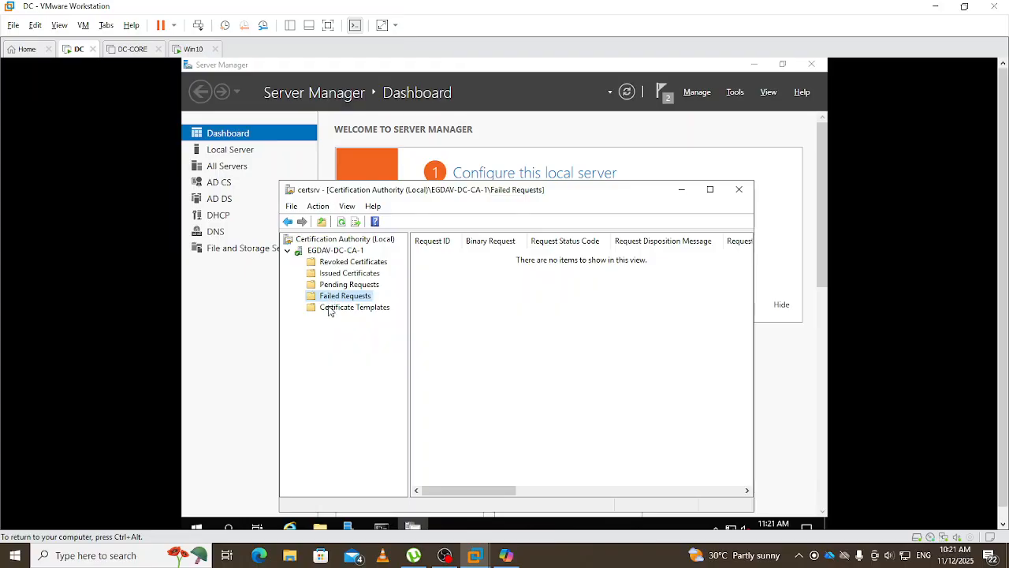
pyautogui.click(331, 309)
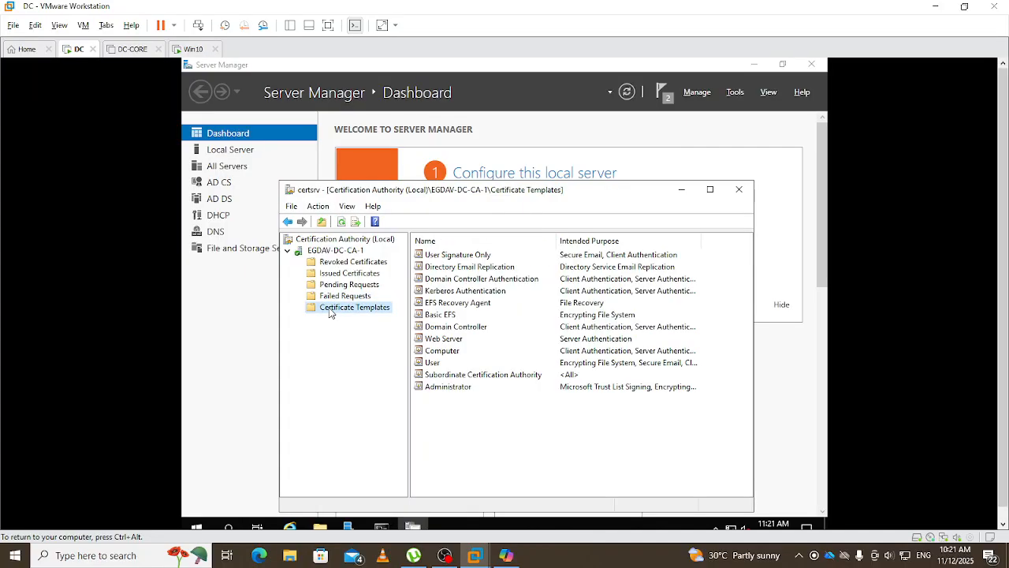
# - Open New > Certificate Template to Issue and scroll through the available templates
pyautogui.rightClick(330, 313)
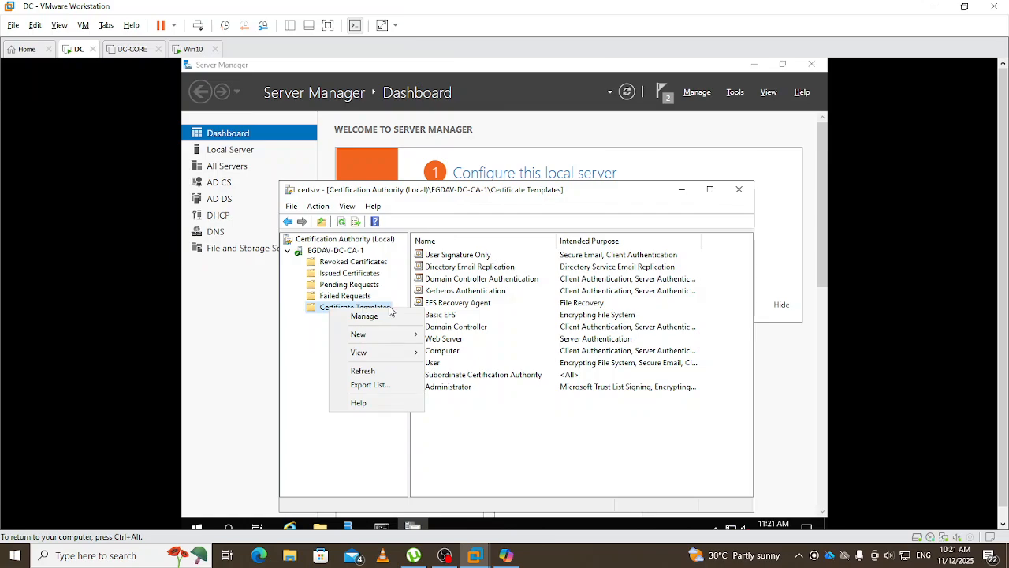
pyautogui.moveTo(384, 339)
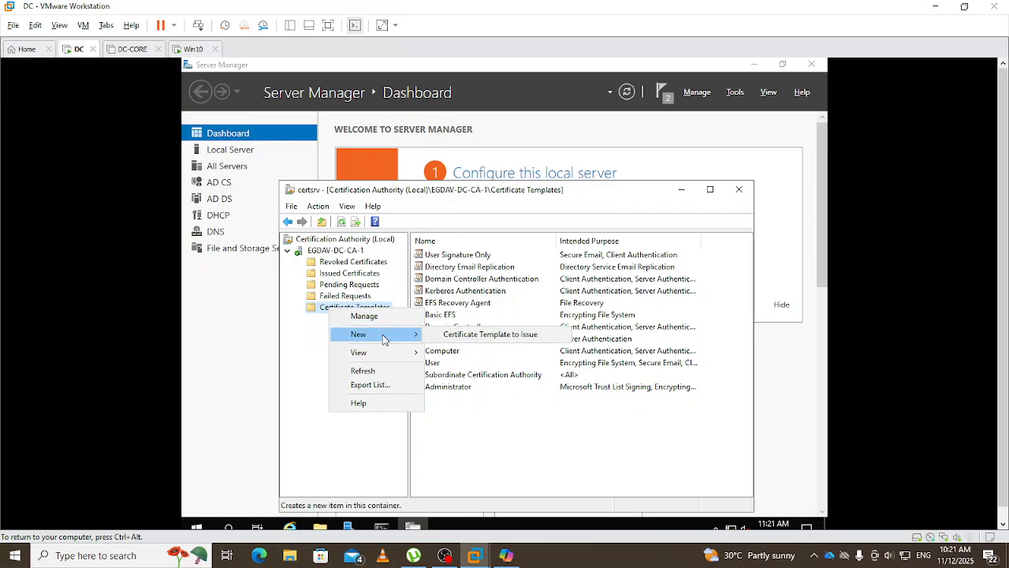
pyautogui.click(483, 336)
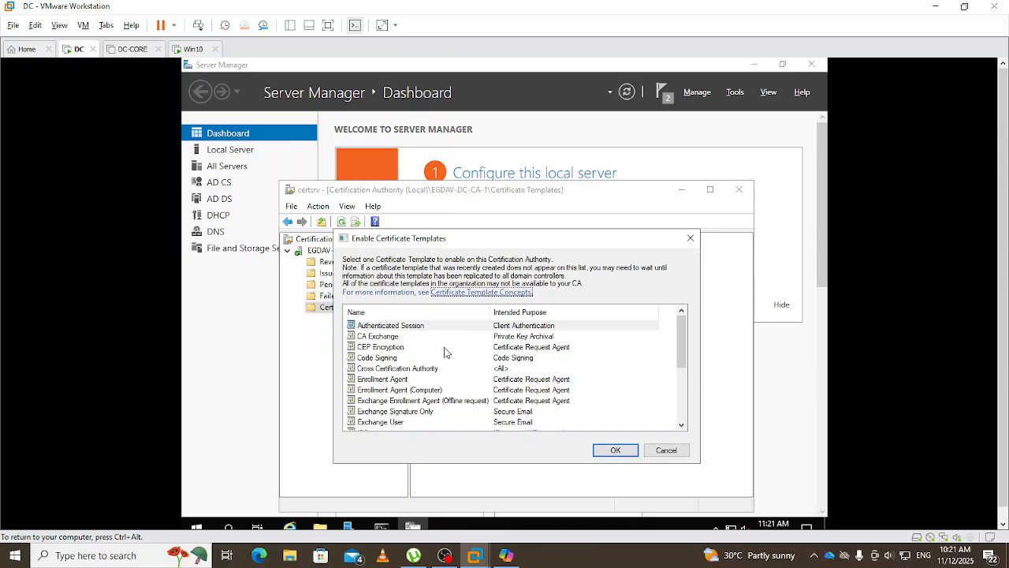
pyautogui.scroll(-1, 445, 352)
pyautogui.scroll(-1, 445, 352)
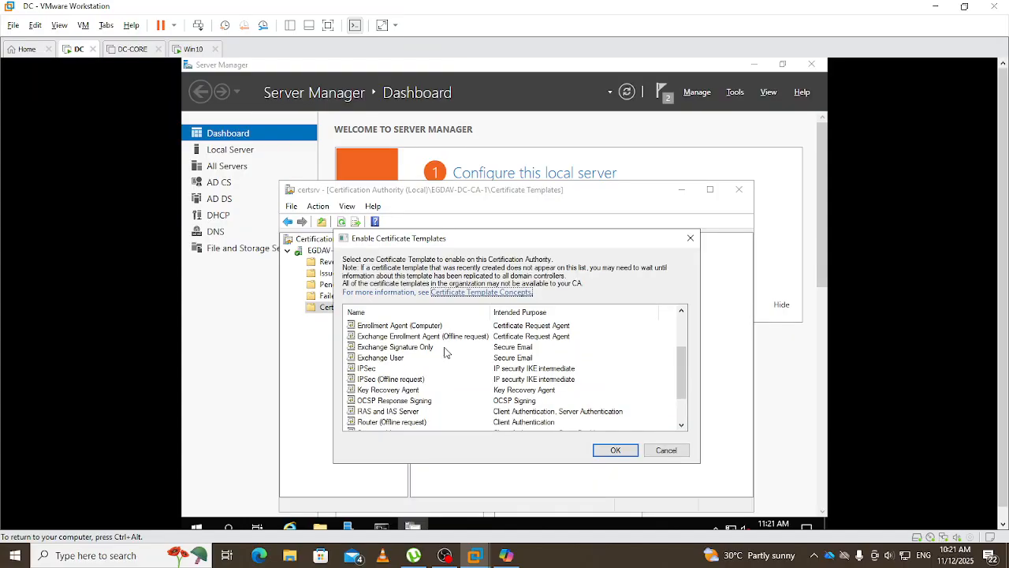
pyautogui.scroll(-1, 446, 353)
pyautogui.scroll(-1, 446, 353)
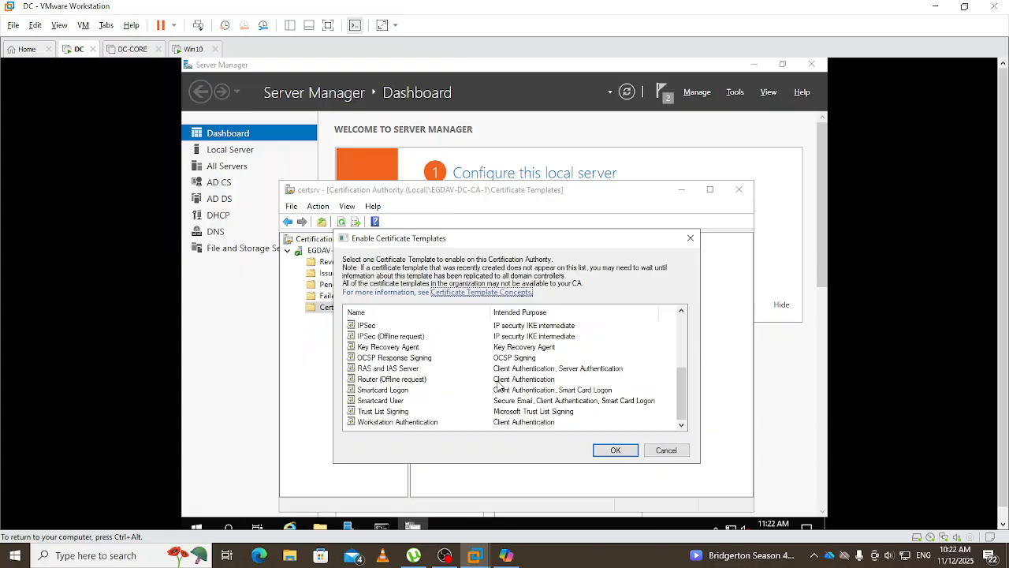
pyautogui.scroll(5, 425, 389)
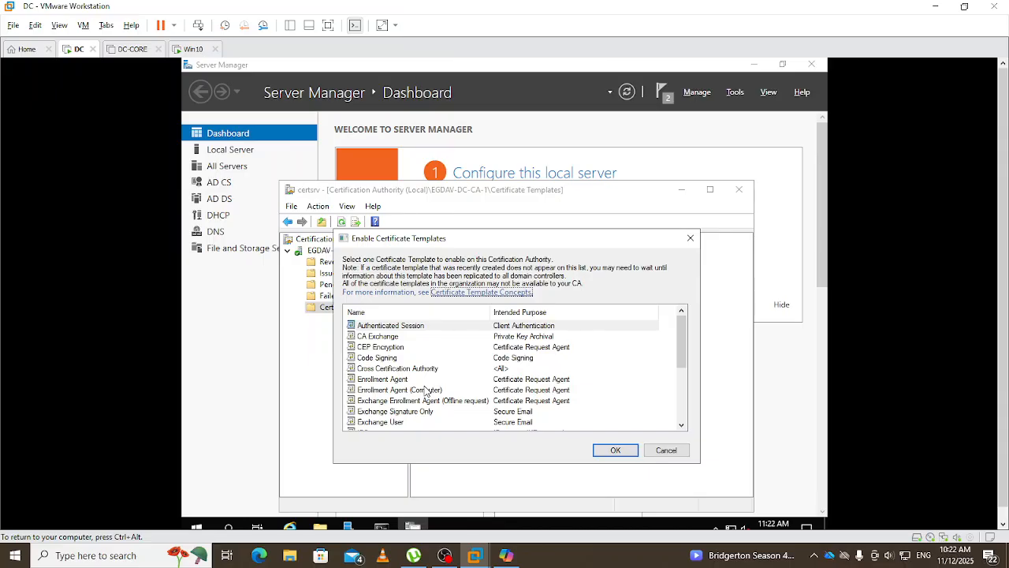
pyautogui.scroll(-5, 426, 389)
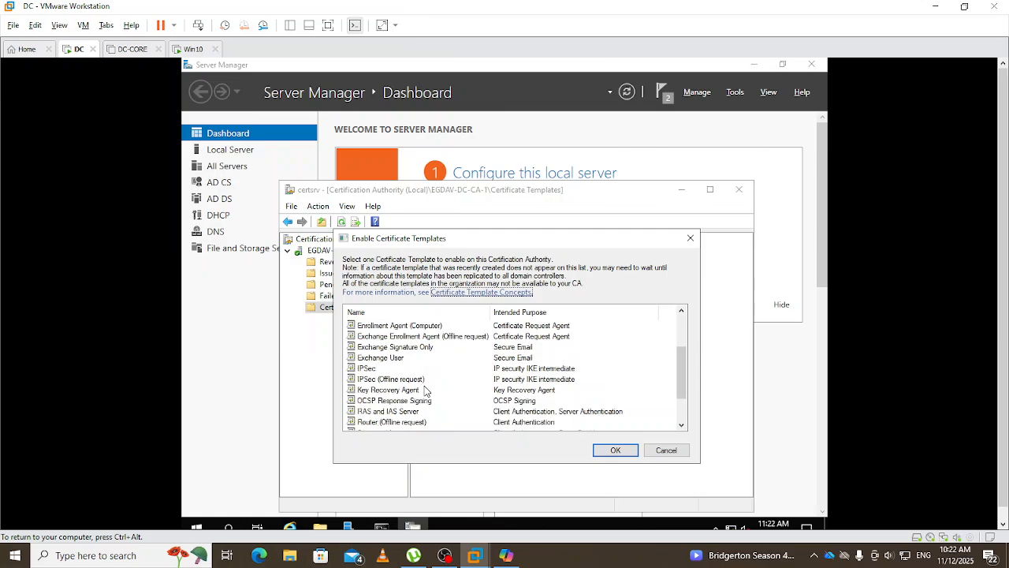
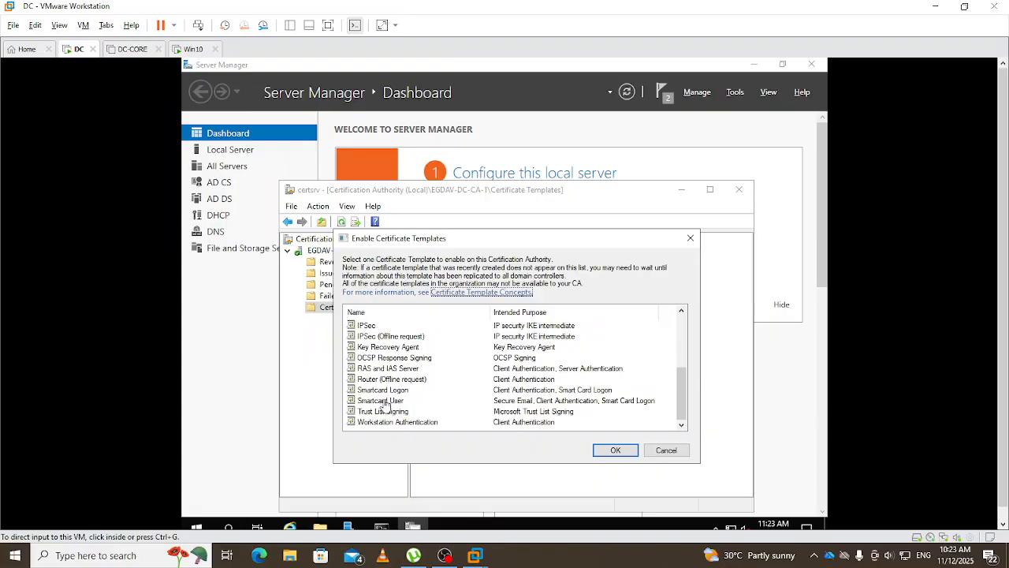
# - Select the Smartcard User template in Enable Certificate Templates and confirm it with OK
pyautogui.click(383, 406)
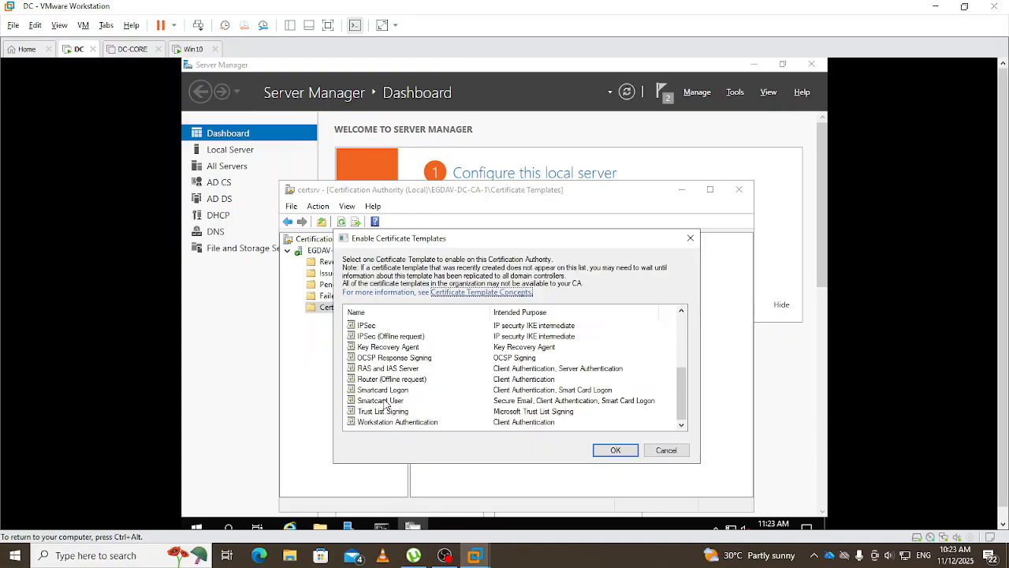
pyautogui.click(385, 401)
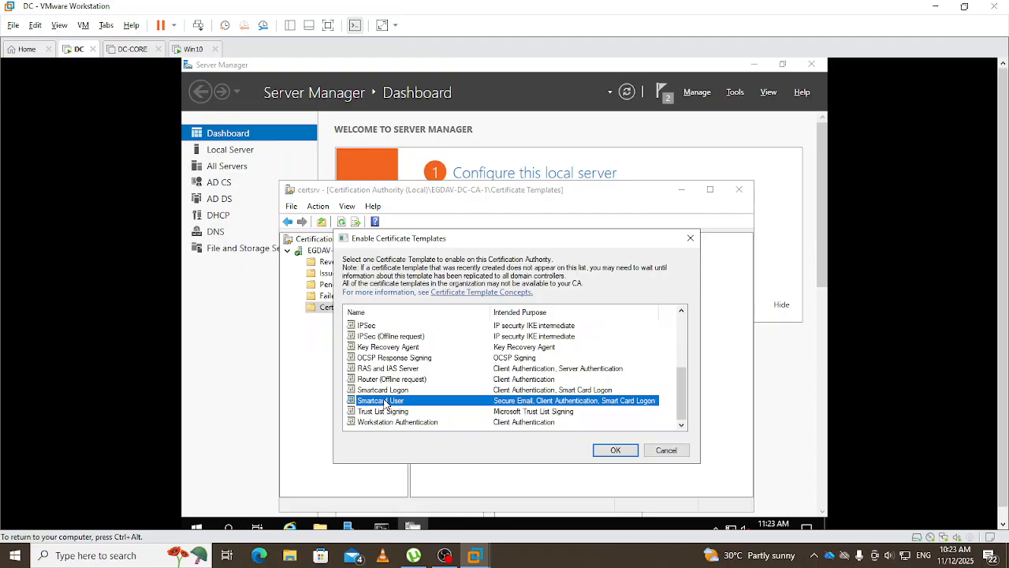
pyautogui.click(612, 453)
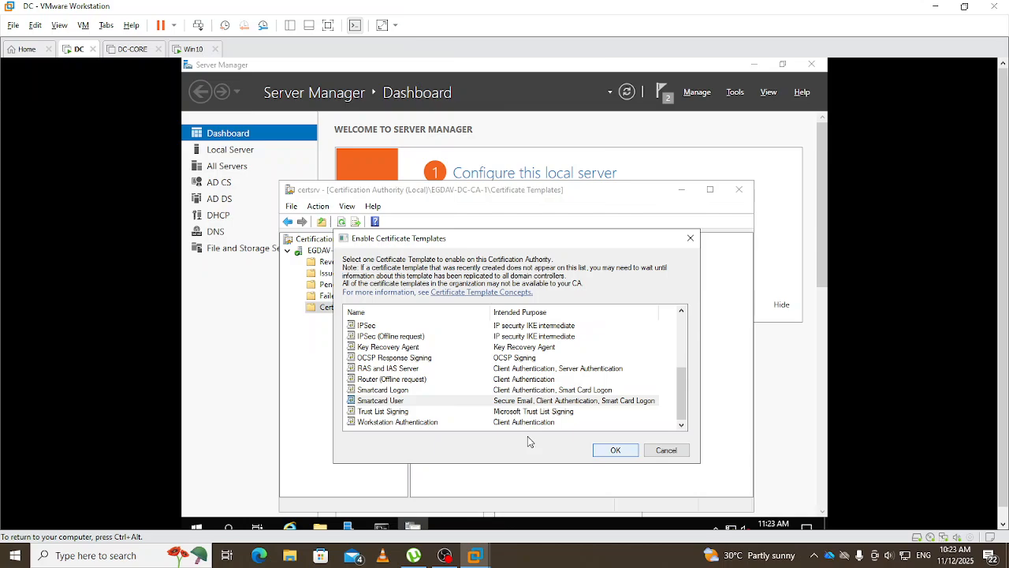
pyautogui.click(612, 448)
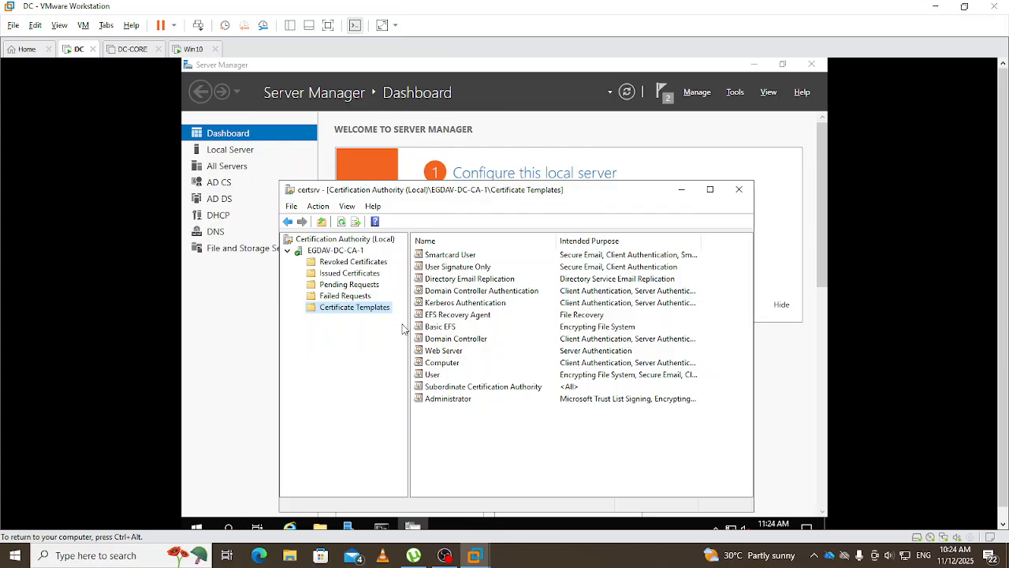
pyautogui.rightClick(364, 311)
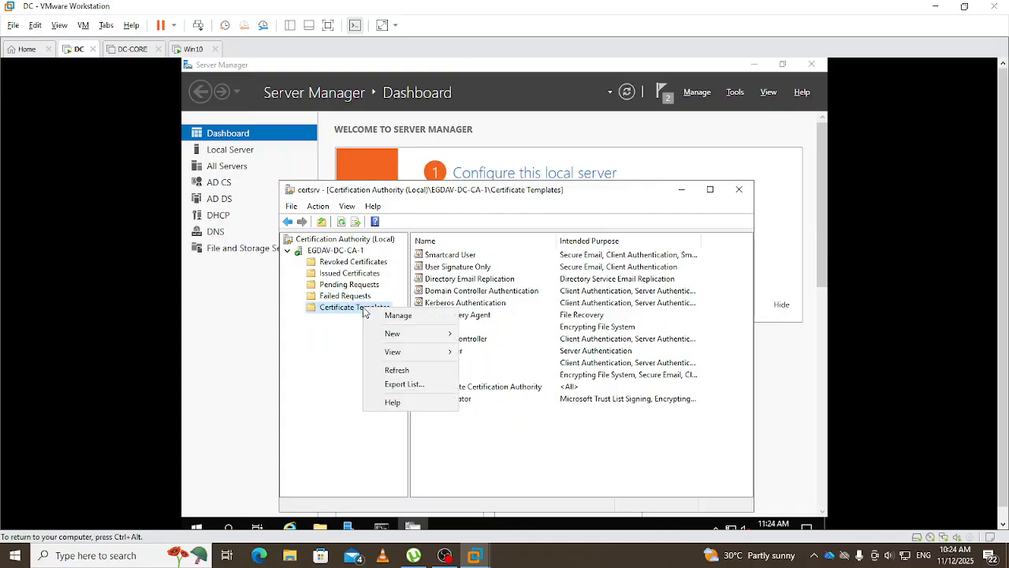
pyautogui.moveTo(404, 340)
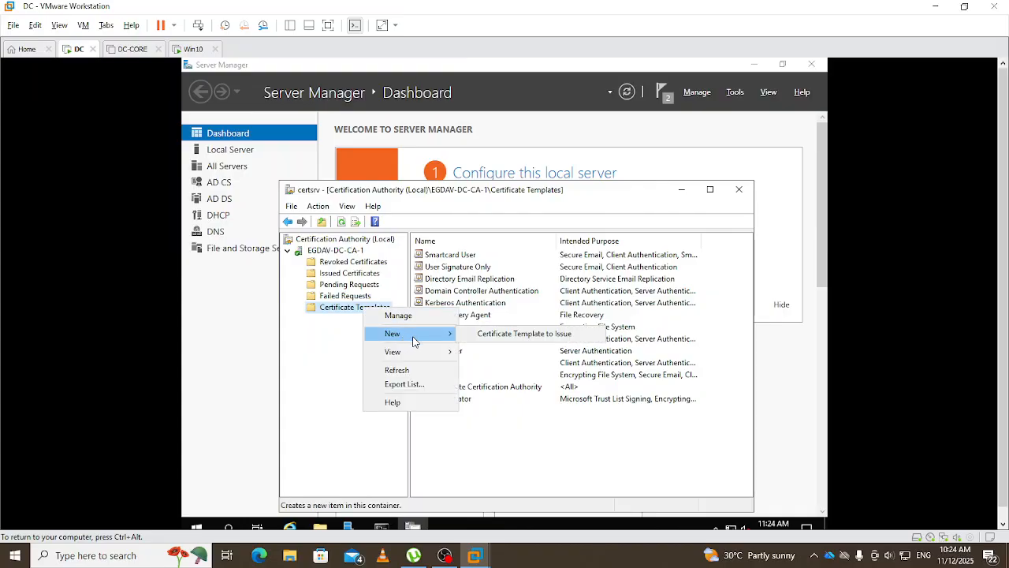
pyautogui.click(476, 336)
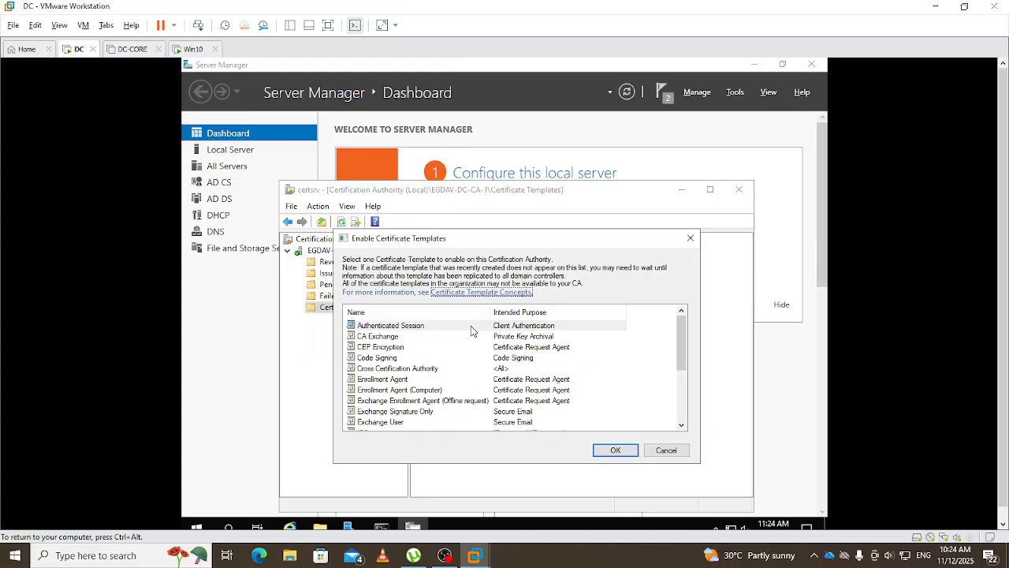
pyautogui.scroll(-3, 471, 331)
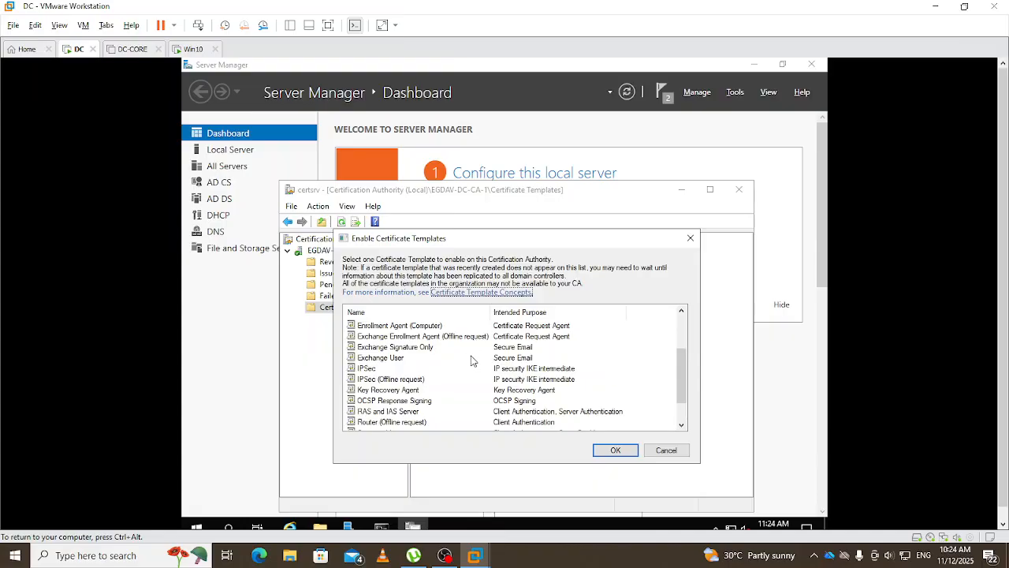
pyautogui.scroll(-1, 464, 383)
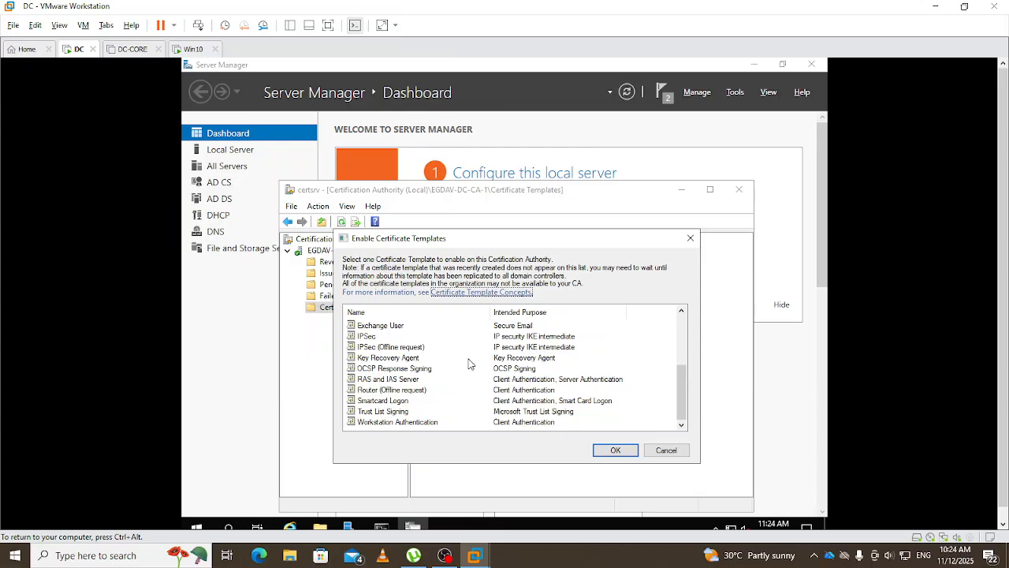
pyautogui.click(676, 450)
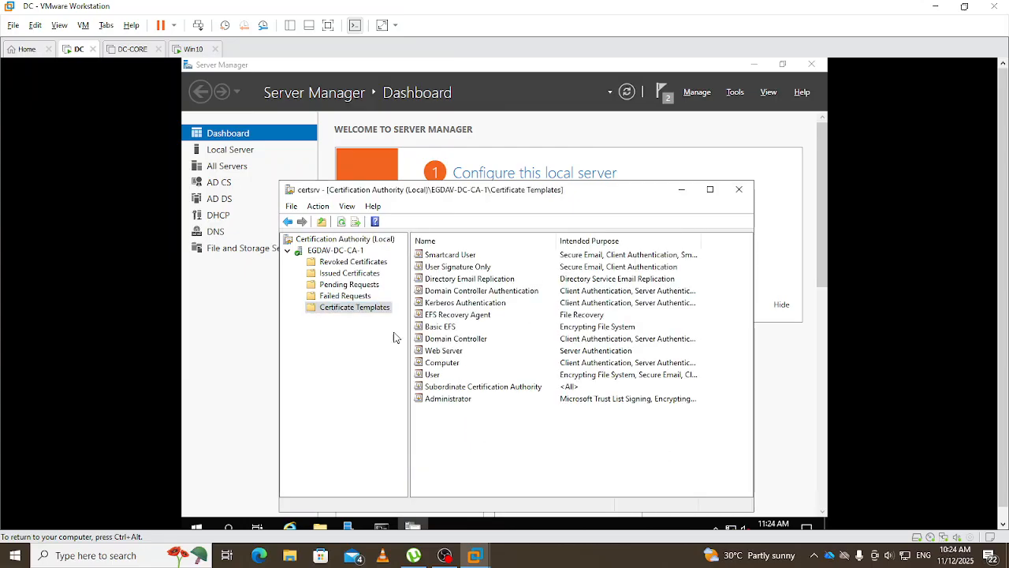
# - Refresh the EGDAV-DC-CA-1 authority, collapse its tree, and close the Certification Authority console
pyautogui.click(342, 223)
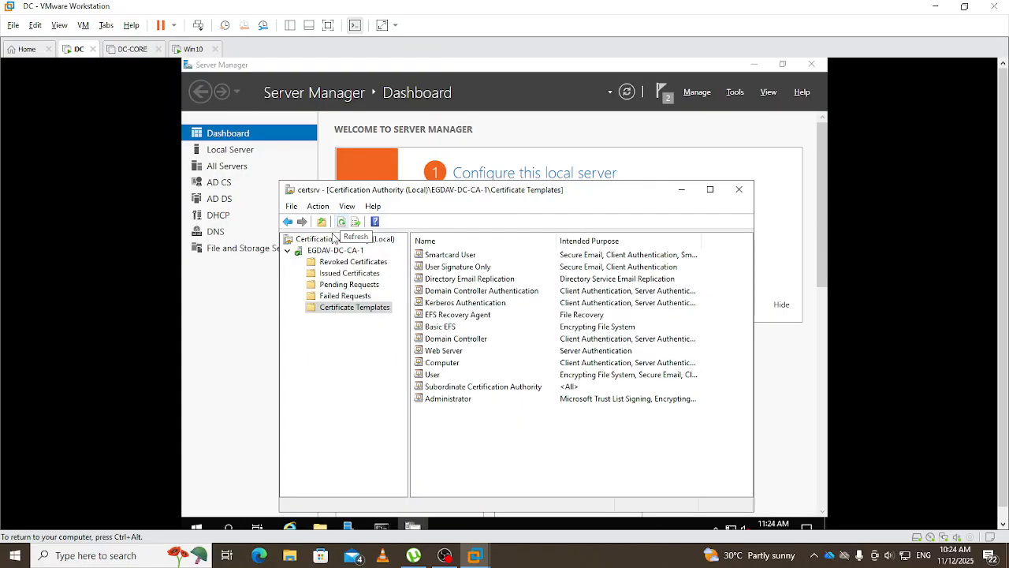
pyautogui.rightClick(315, 251)
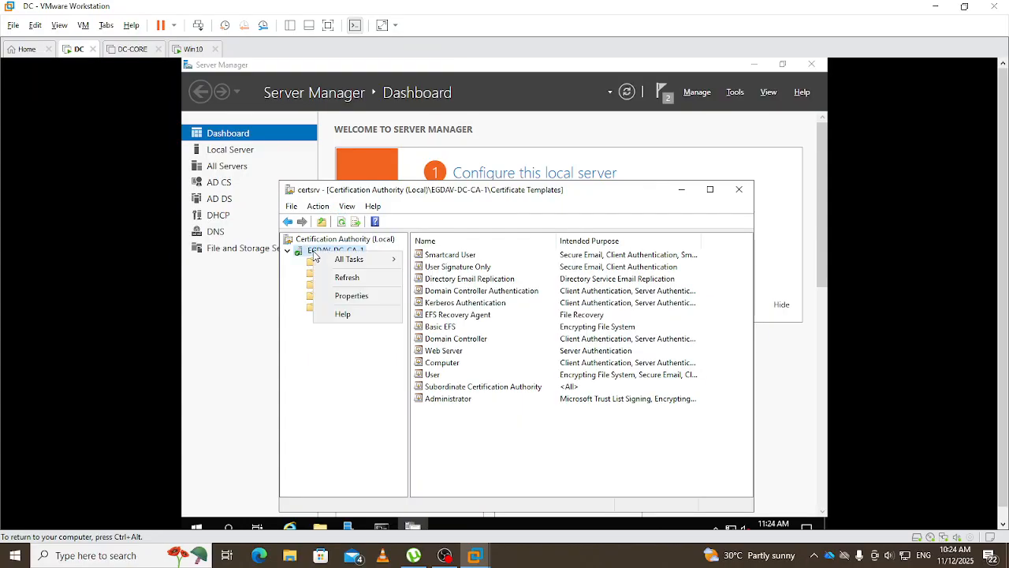
pyautogui.click(374, 280)
pyautogui.rightClick(321, 253)
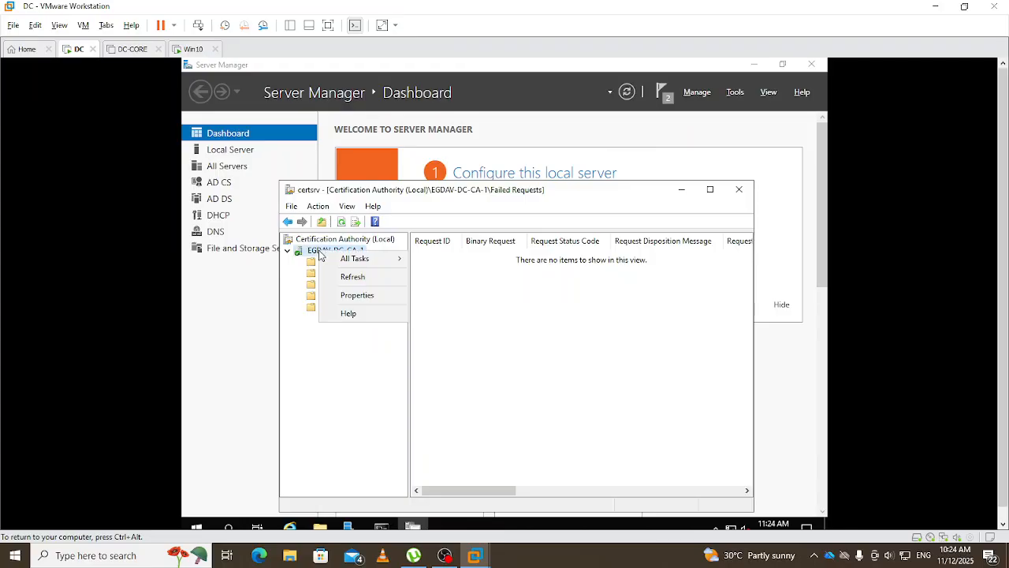
pyautogui.click(366, 280)
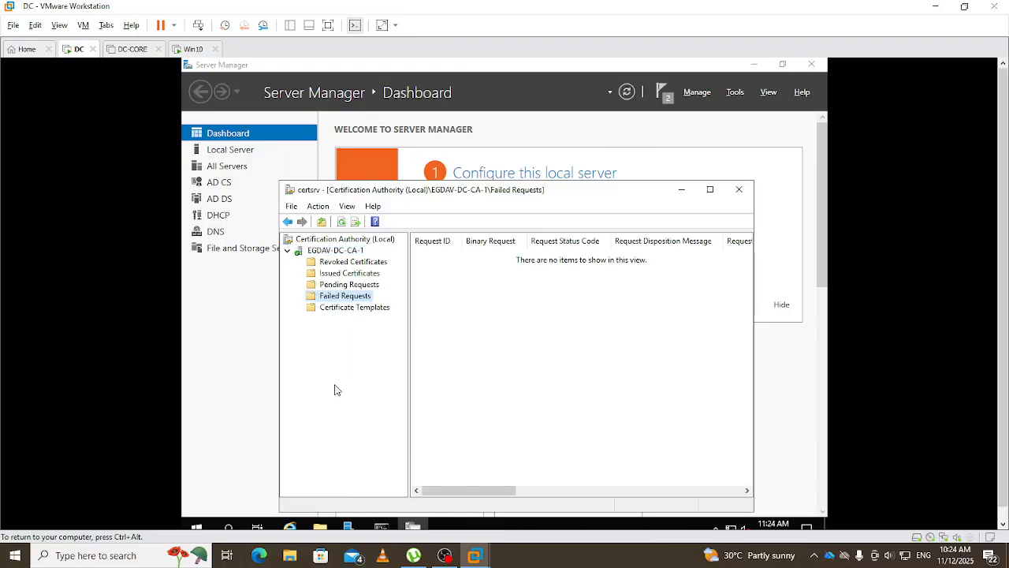
pyautogui.click(288, 251)
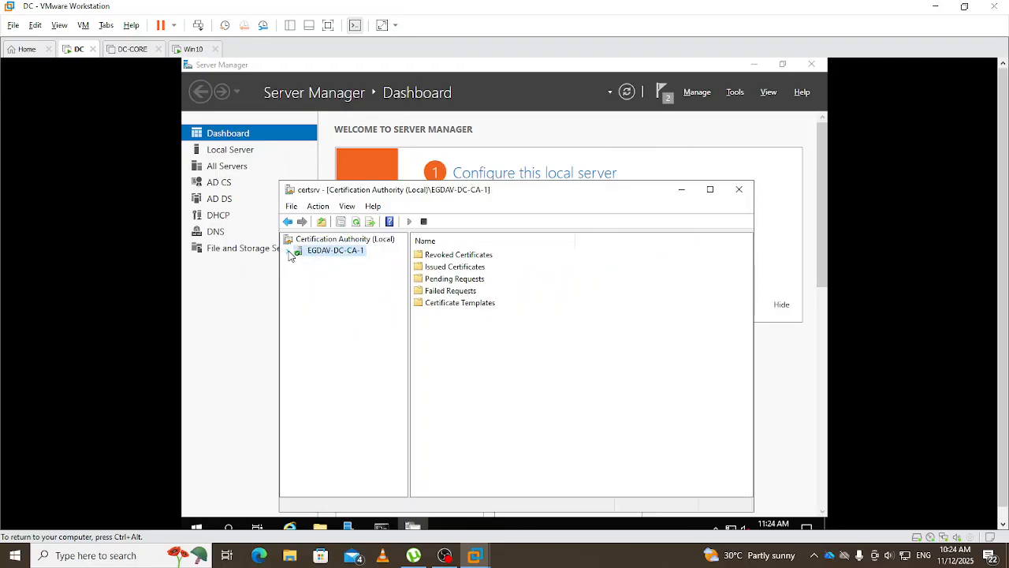
pyautogui.click(356, 222)
pyautogui.click(739, 190)
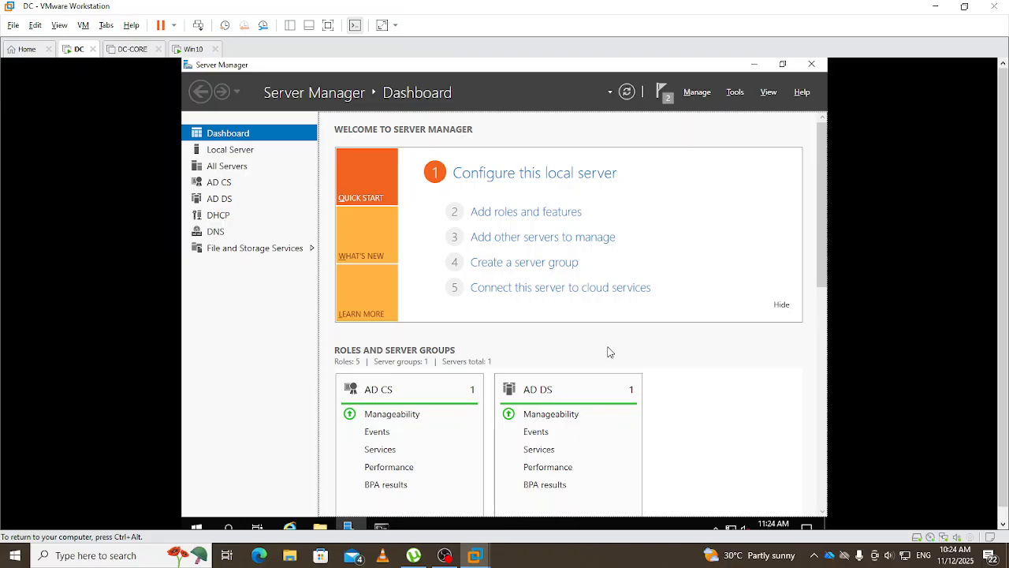
# - Rerun gpupdate /force from the Command Prompt history
pyautogui.moveTo(381, 526)
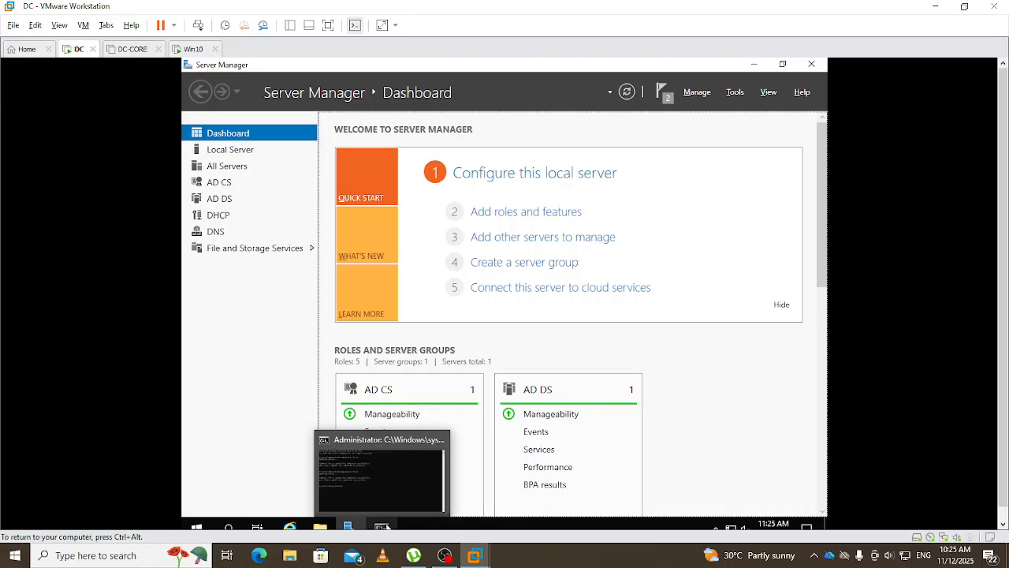
pyautogui.click(408, 468)
pyautogui.click(519, 269)
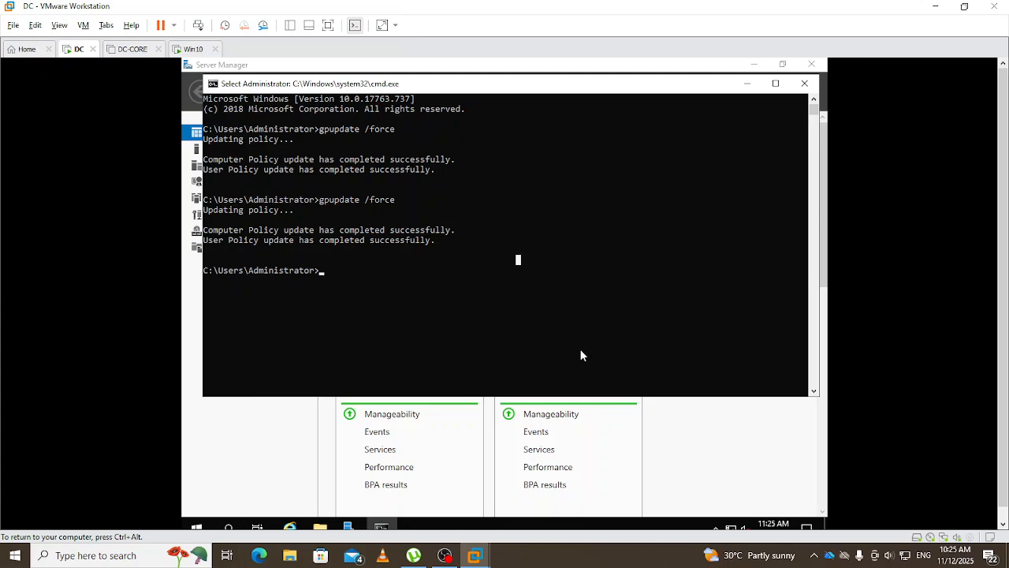
pyautogui.click(504, 303)
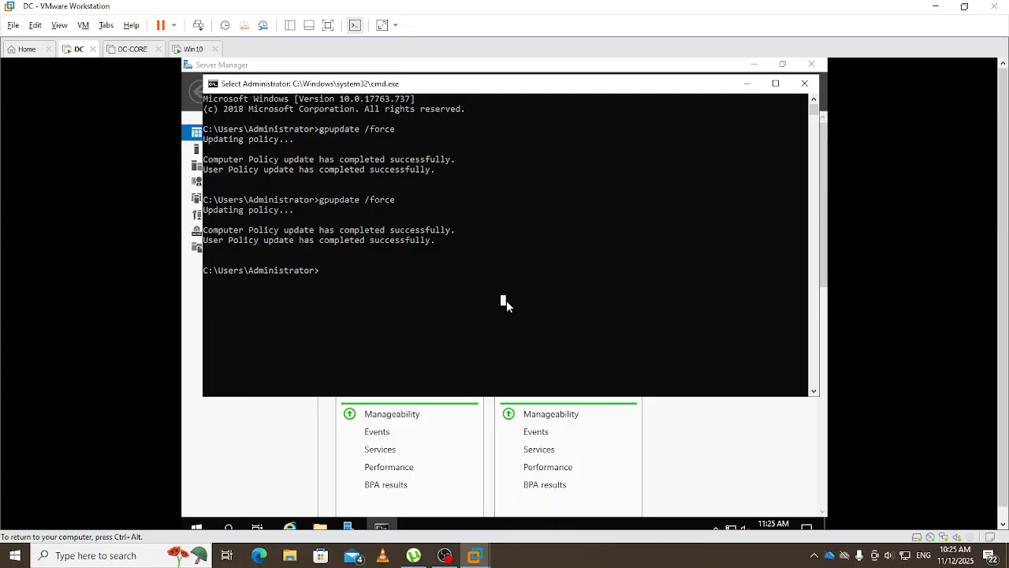
pyautogui.press('Up')
pyautogui.press('Return')
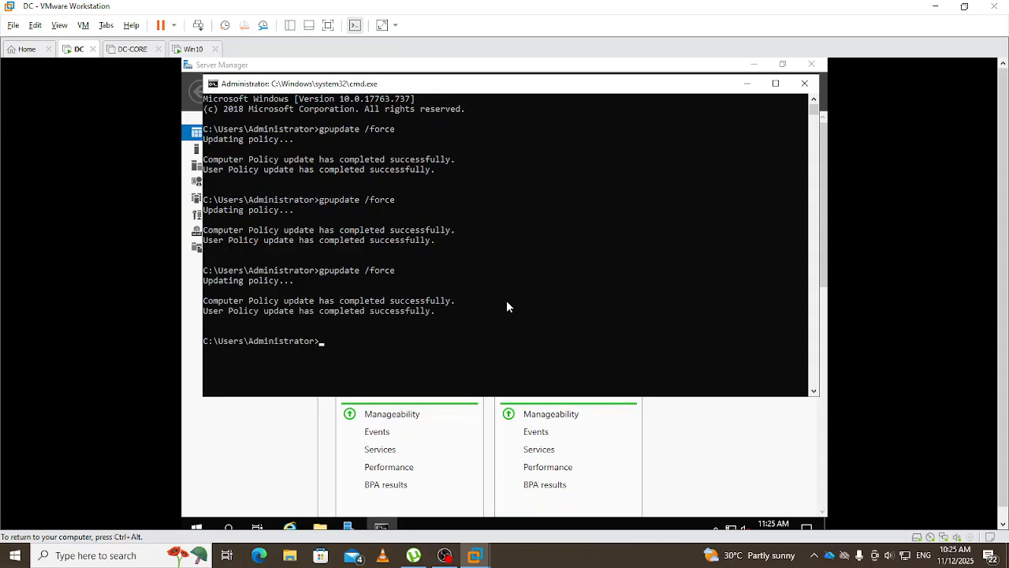
# - Clear the prompt and run certutil -pulse to trigger certificate autoenrollment
pyautogui.press('Up')
pyautogui.click(509, 330)
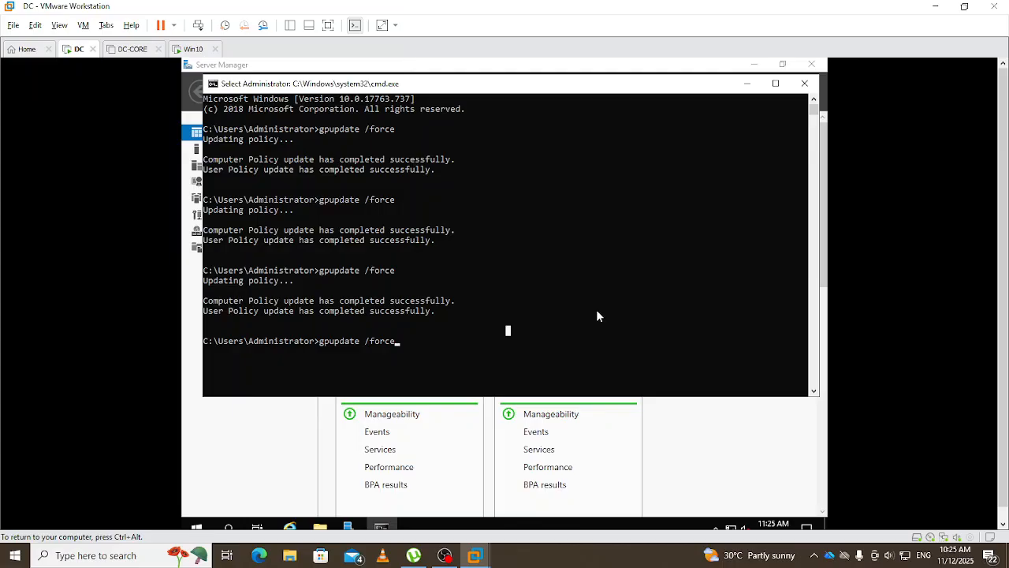
pyautogui.press('Escape')
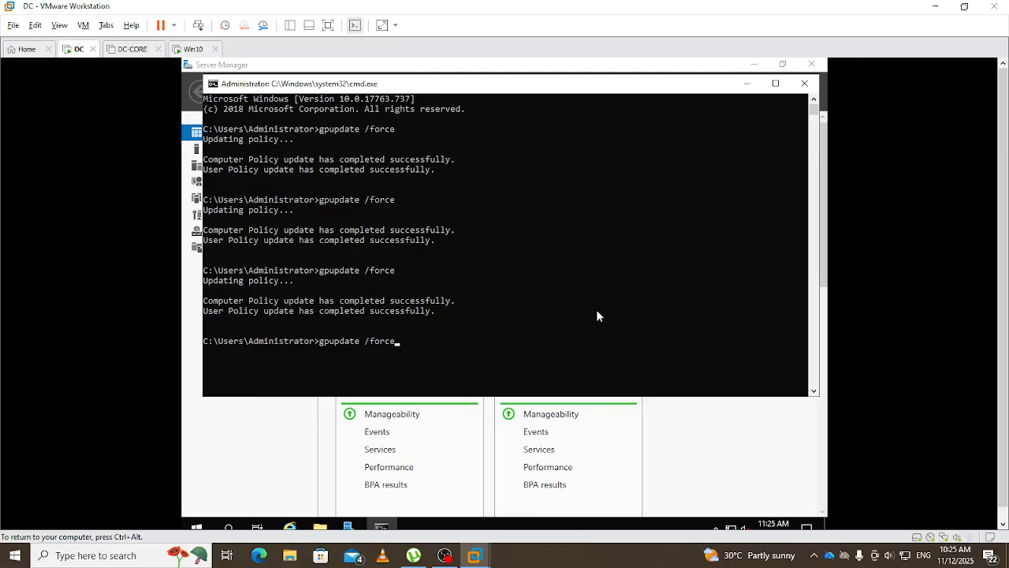
pyautogui.press('BackSpace')
pyautogui.press('BackSpace')
pyautogui.press('BackSpace')
pyautogui.press('BackSpace')
pyautogui.press('BackSpace')
pyautogui.press('BackSpace')
pyautogui.press('BackSpace')
pyautogui.press('BackSpace')
pyautogui.press('BackSpace')
pyautogui.press('BackSpace')
pyautogui.press('BackSpace')
pyautogui.press('BackSpace')
pyautogui.press('BackSpace')
pyautogui.press('BackSpace')
pyautogui.press('BackSpace')
pyautogui.write('certutil -pulse')
pyautogui.press('Return')
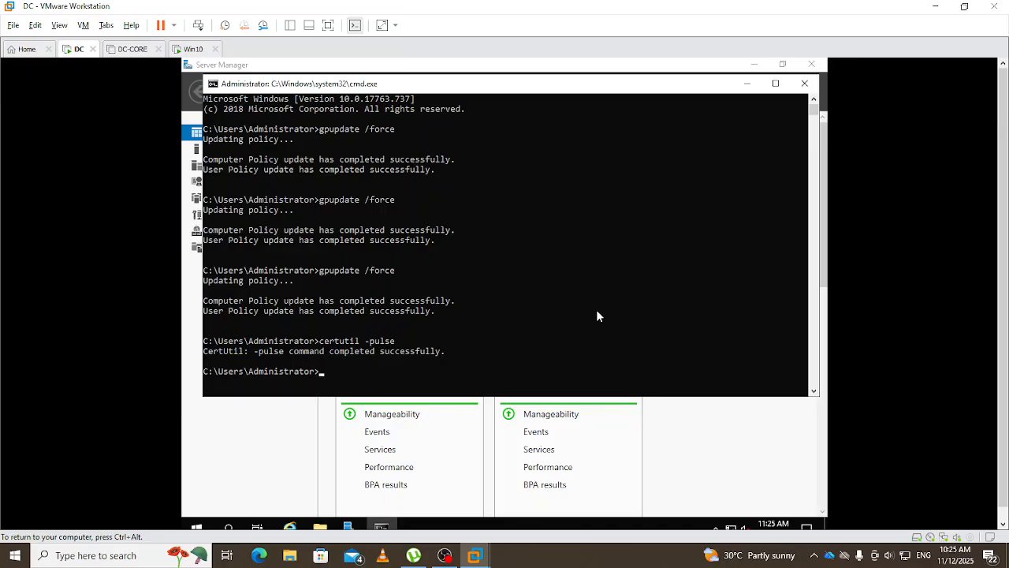
pyautogui.press('super+r')
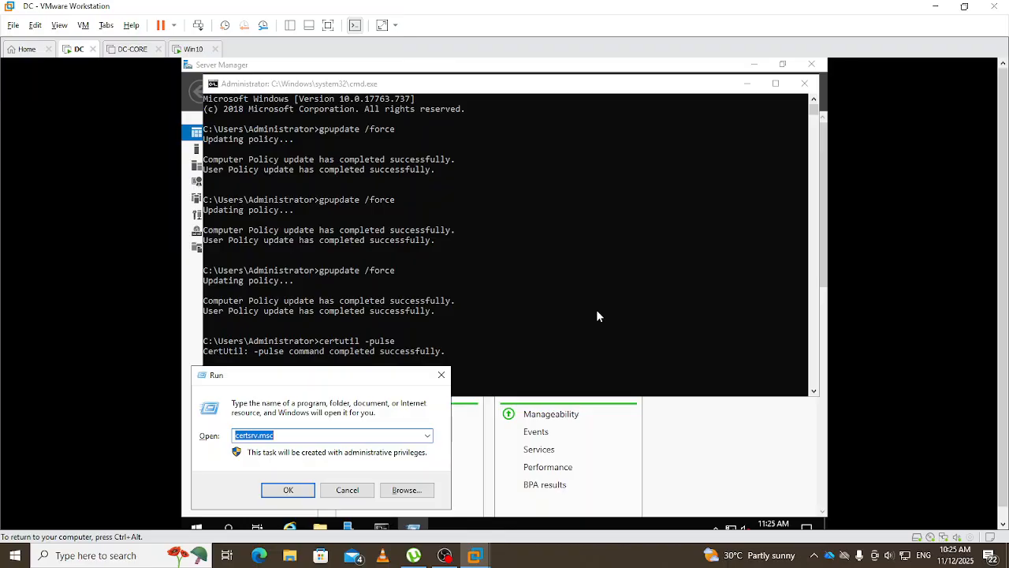
# - Launch certmgr.msc and list the Personal certificates, showing one Administrator certificate
pyautogui.press('Down')
pyautogui.press('Down')
pyautogui.press('Return')
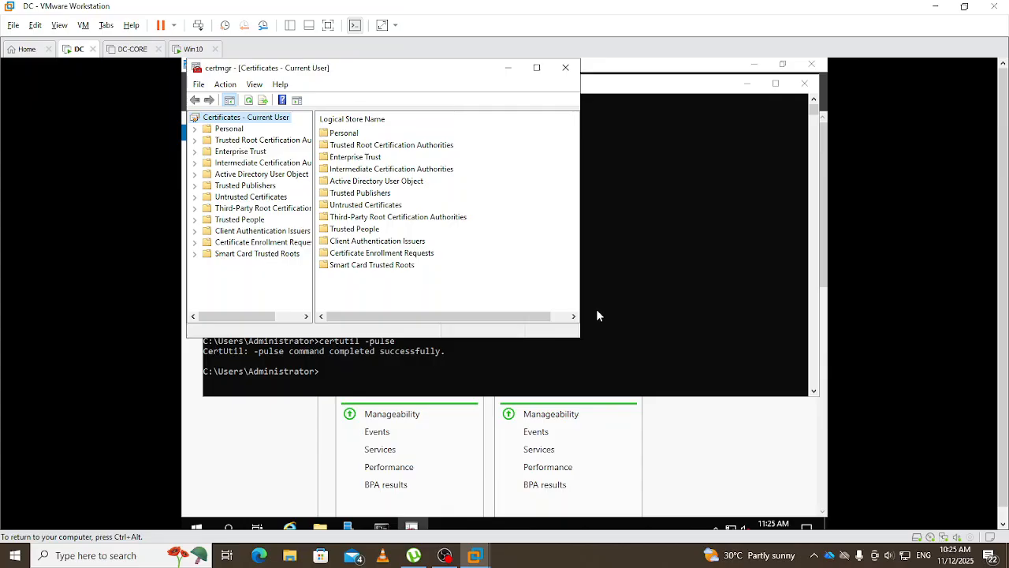
pyautogui.click(222, 131)
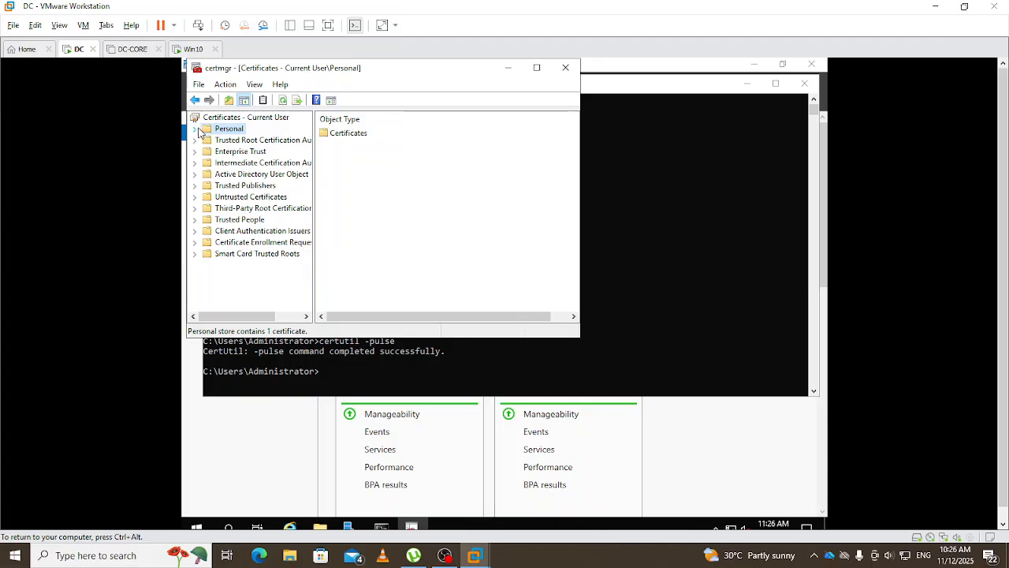
pyautogui.click(195, 129)
pyautogui.click(244, 140)
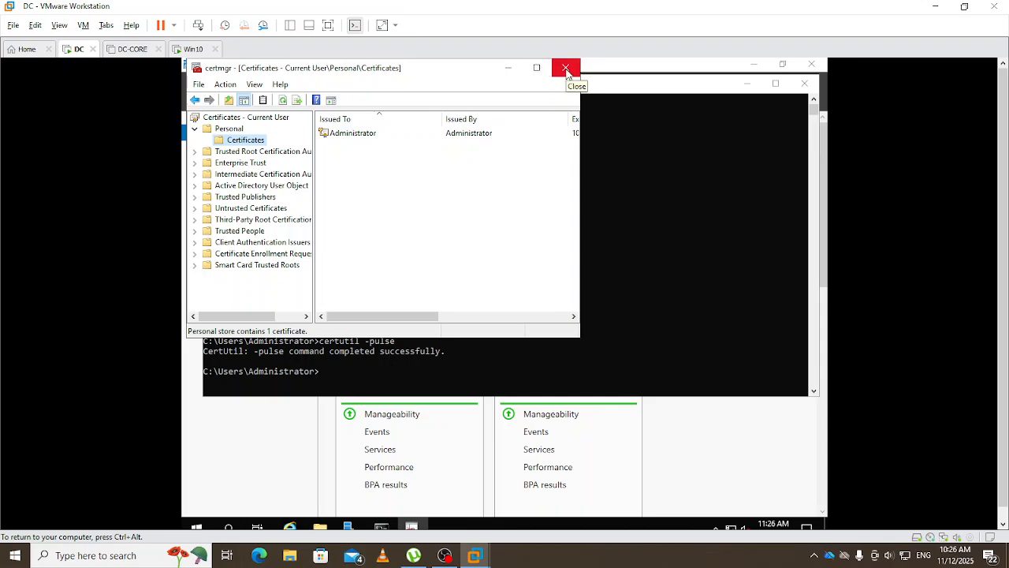
# - Refresh the certificate list, then close certmgr and switch to the Win10 virtual machine
pyautogui.click(283, 104)
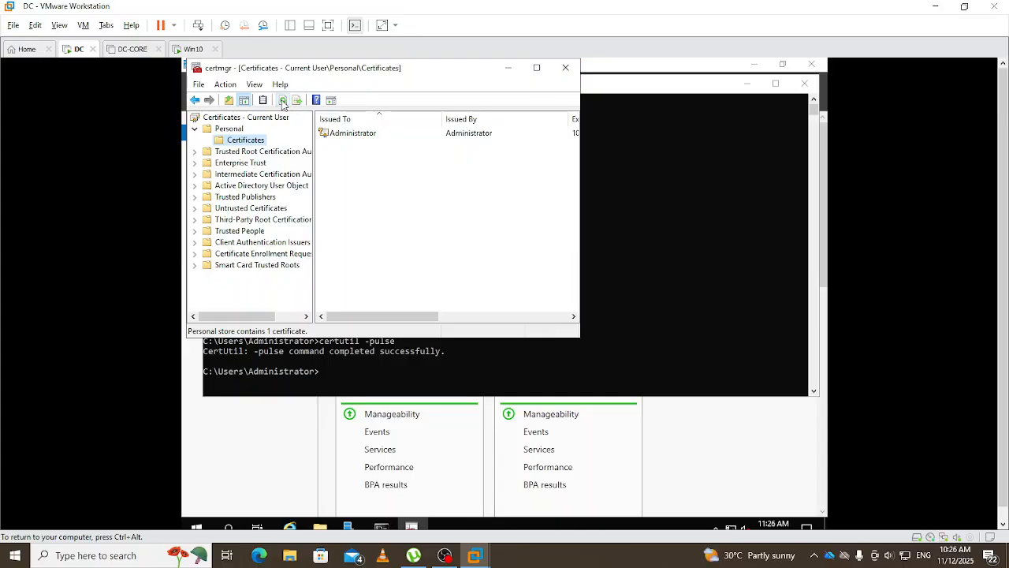
pyautogui.click(283, 104)
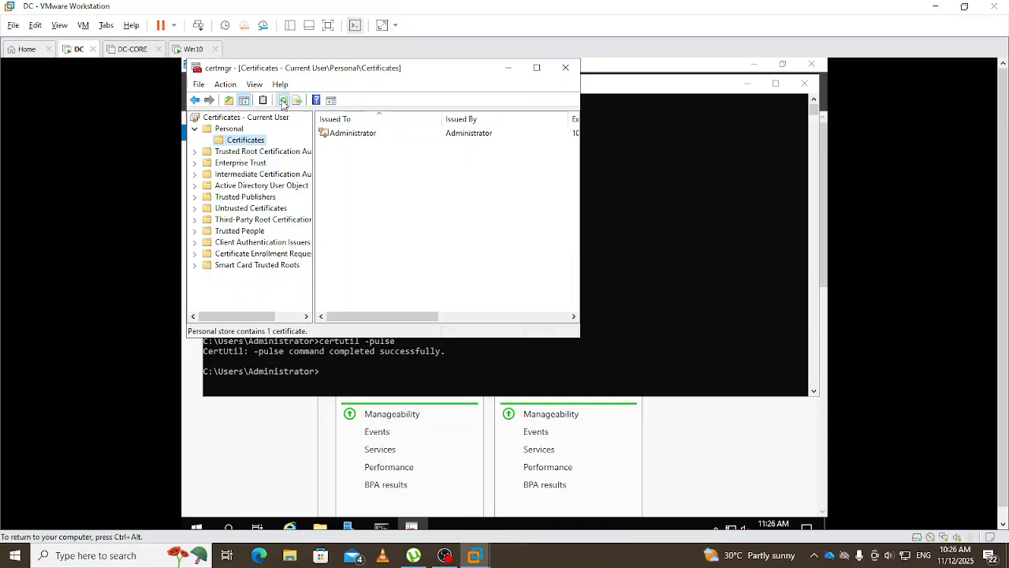
pyautogui.click(566, 67)
pyautogui.click(195, 49)
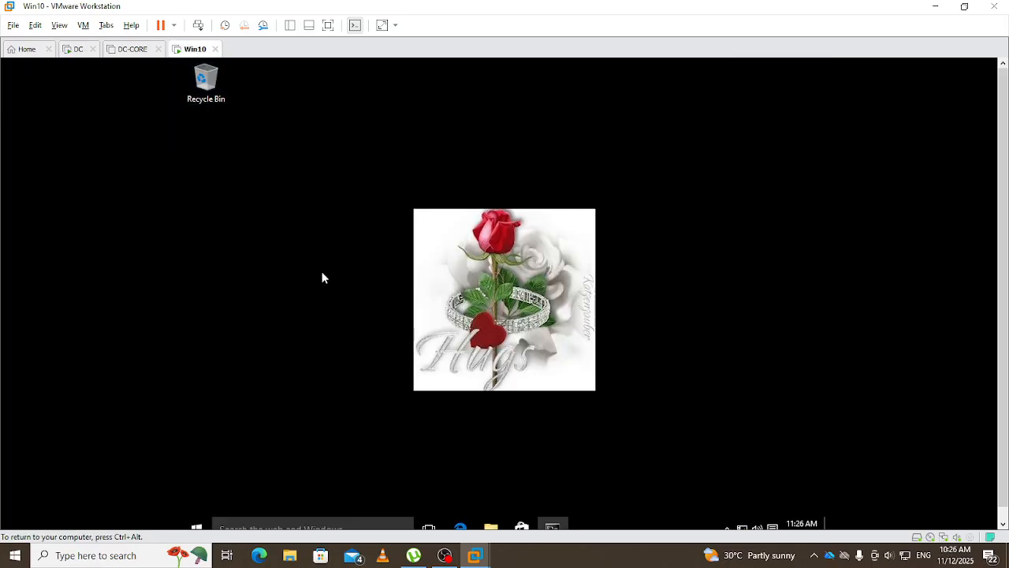
# - On Win10, rerun gpupdate /force and certutil -pulse from the command history
pyautogui.click(552, 525)
pyautogui.click(388, 416)
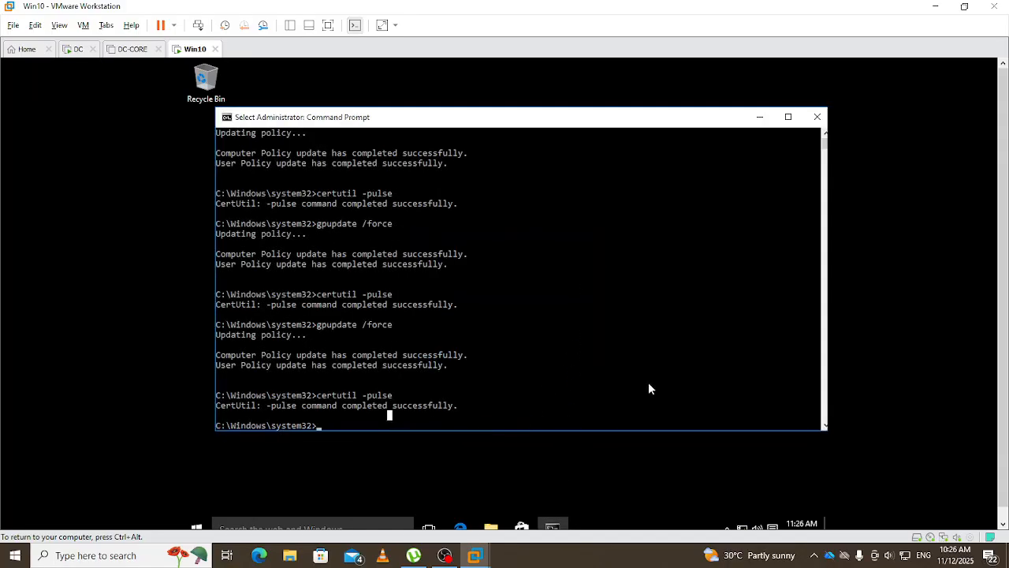
pyautogui.press('Escape')
pyautogui.press('Up')
pyautogui.press('Up')
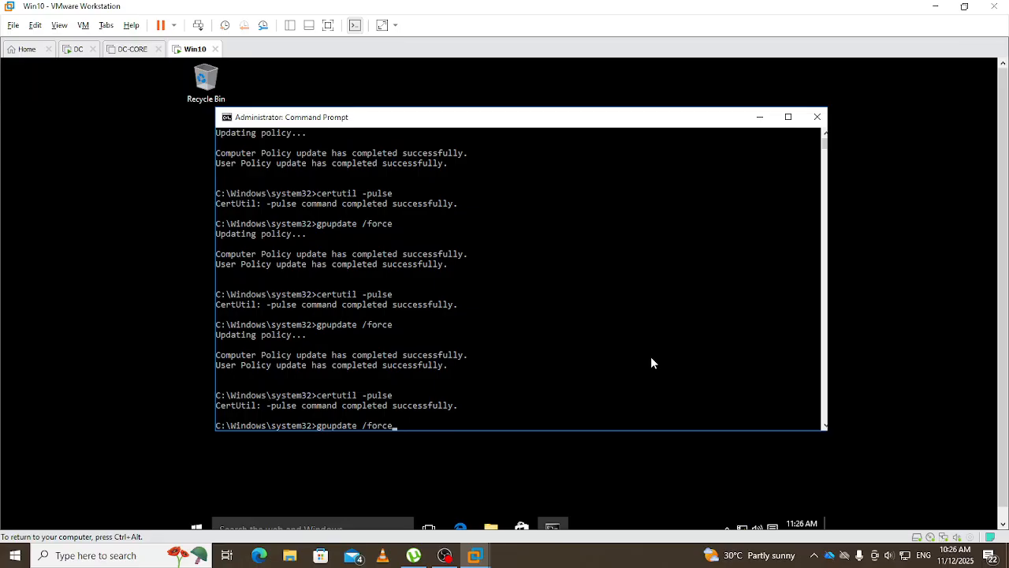
pyautogui.press('Return')
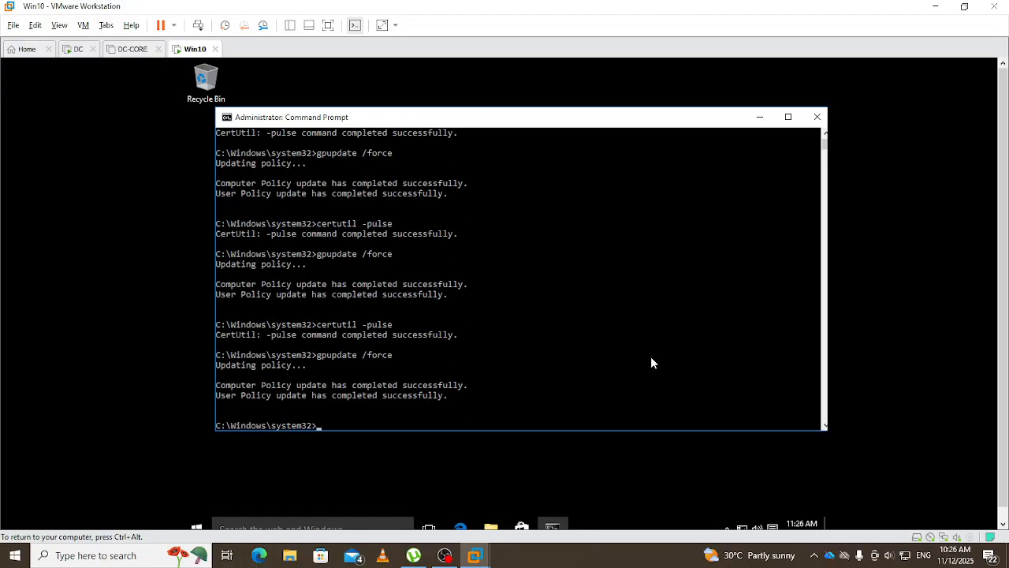
pyautogui.press('Up')
pyautogui.press('Up')
pyautogui.press('Return')
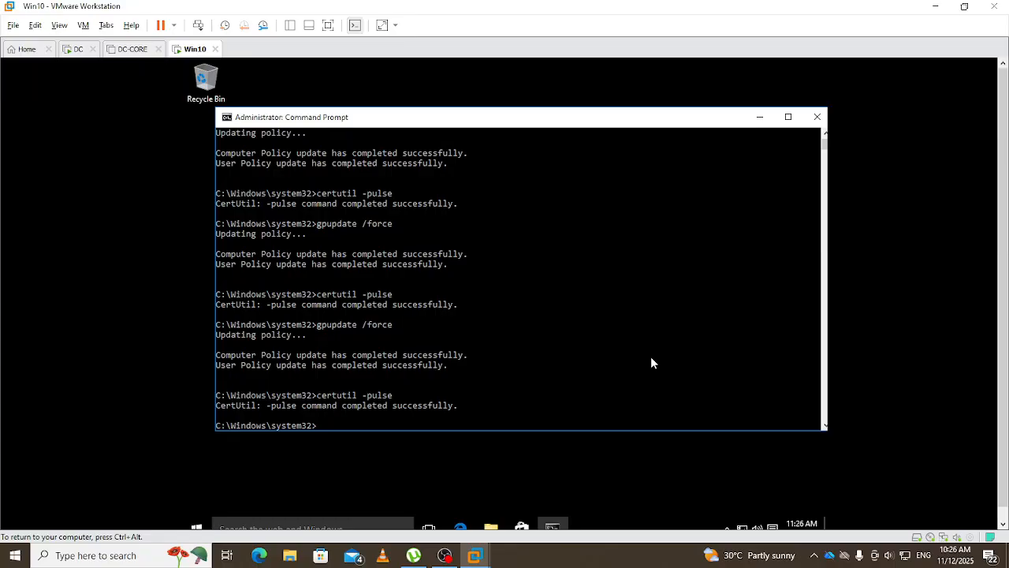
pyautogui.press('super+r')
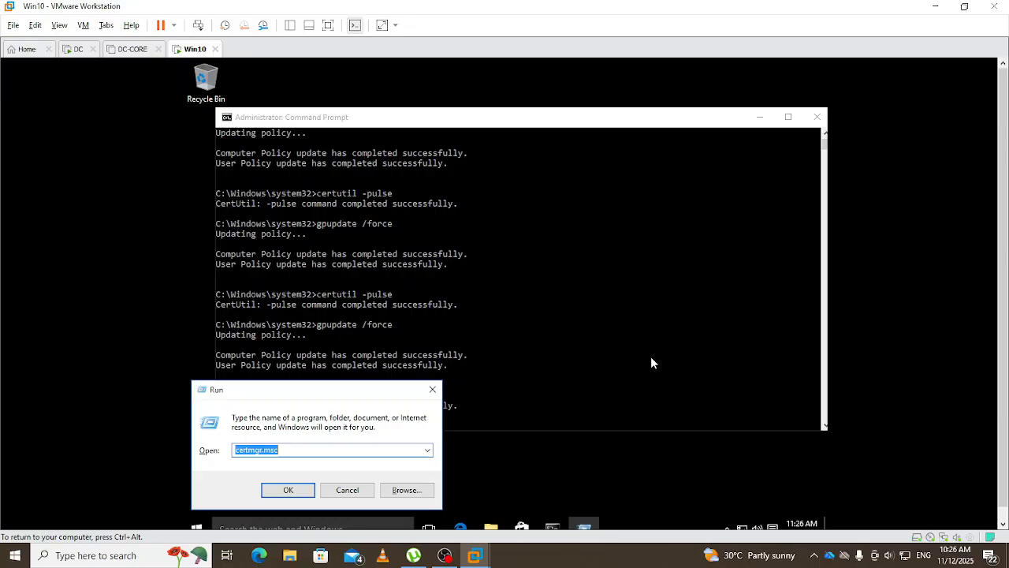
# - Launch certmgr.msc, find the Personal store empty, and return to the Command Prompt
pyautogui.press('Return')
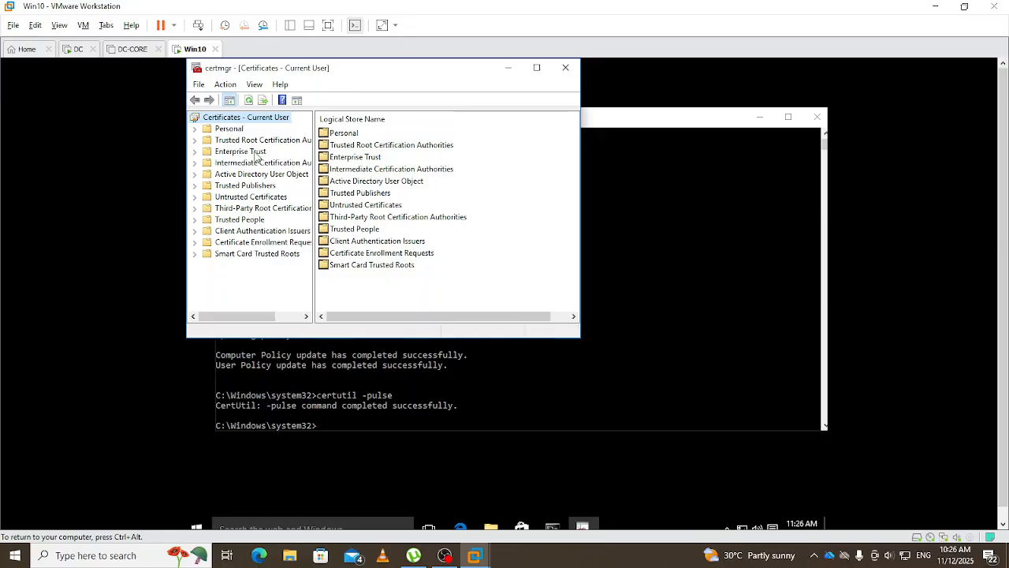
pyautogui.click(224, 131)
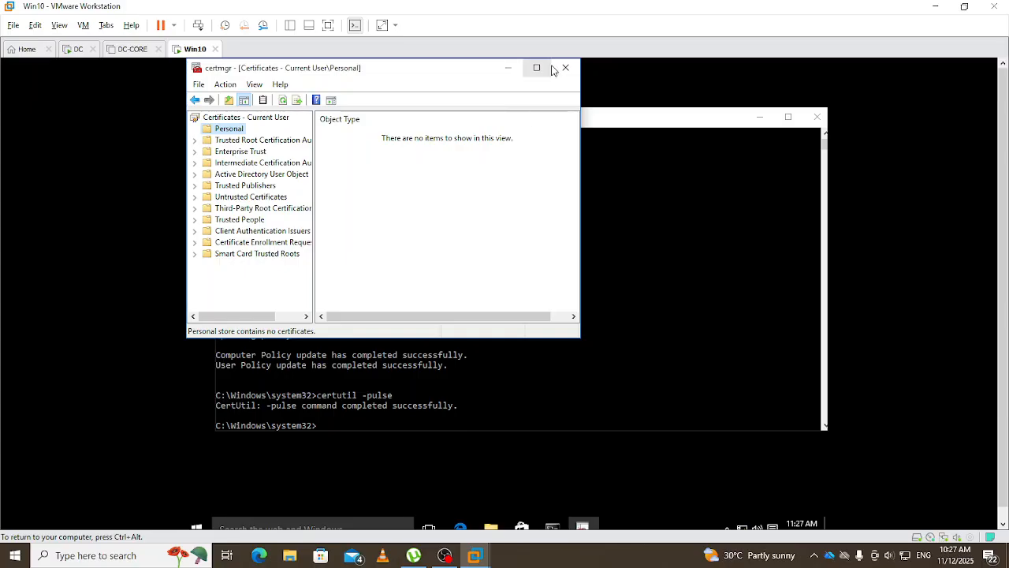
pyautogui.click(551, 417)
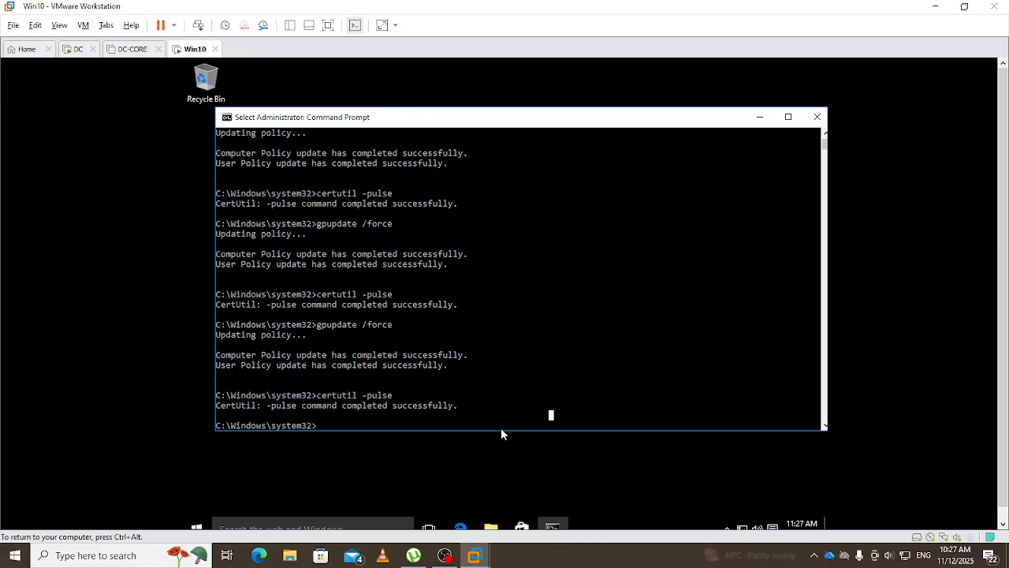
# - Run shutdown /r /t 0 to restart Win10 immediately
pyautogui.write('shu')
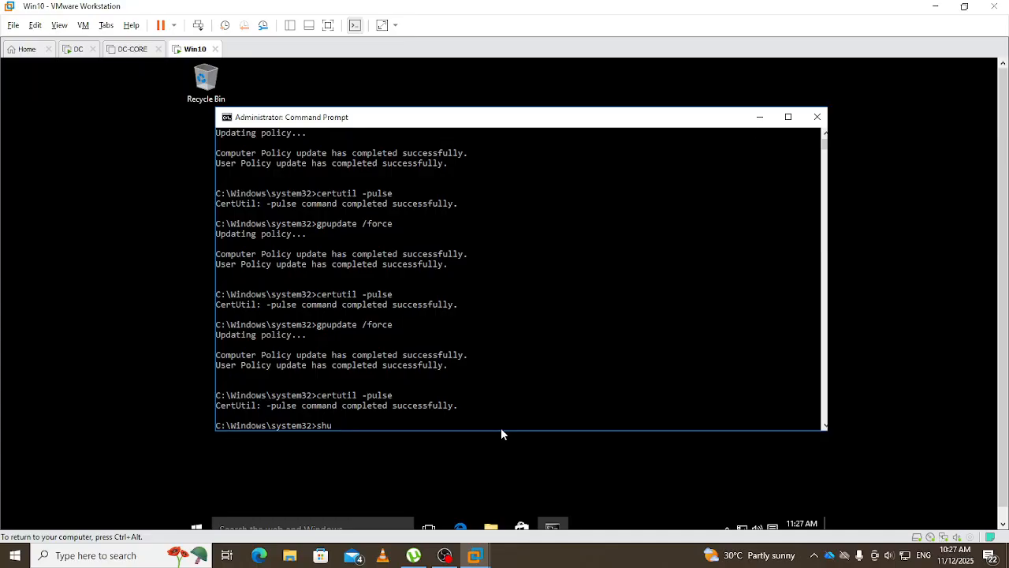
pyautogui.write('tdown /r /t 0')
pyautogui.press('Return')
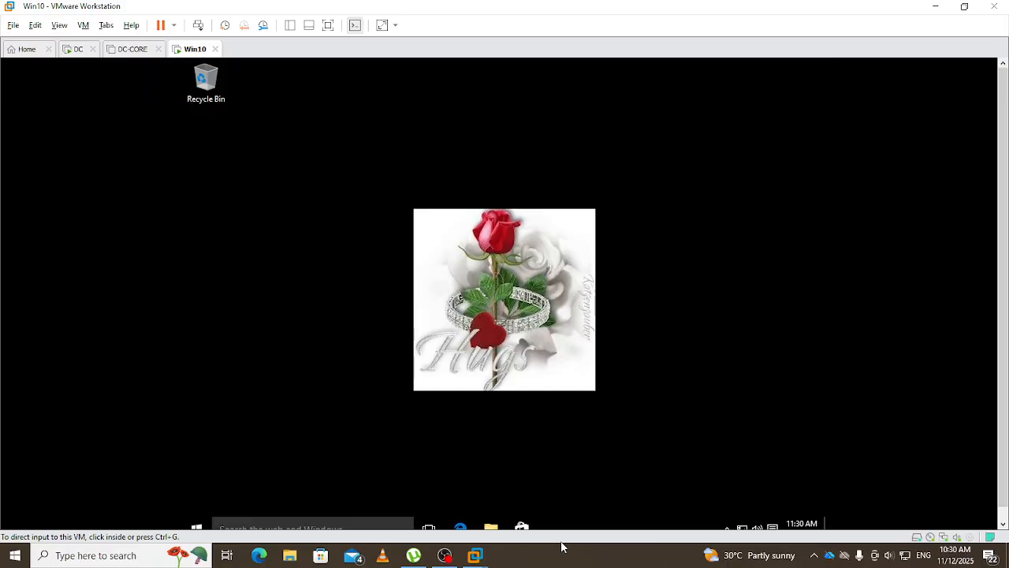
# - After the restart, reopen certmgr.msc, check the still-empty Personal store, and open its All Tasks menu
pyautogui.click(477, 436)
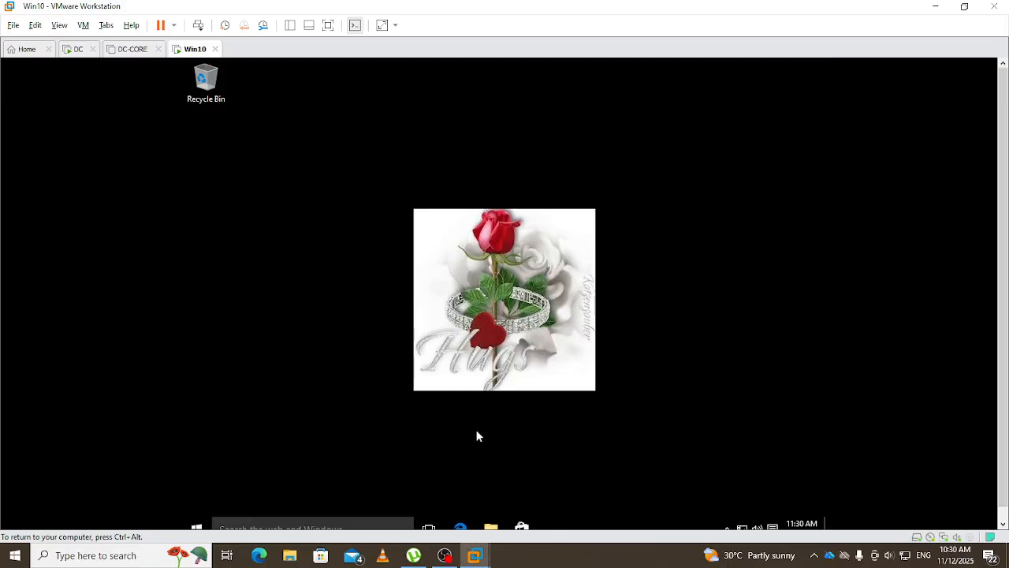
pyautogui.press('super+r')
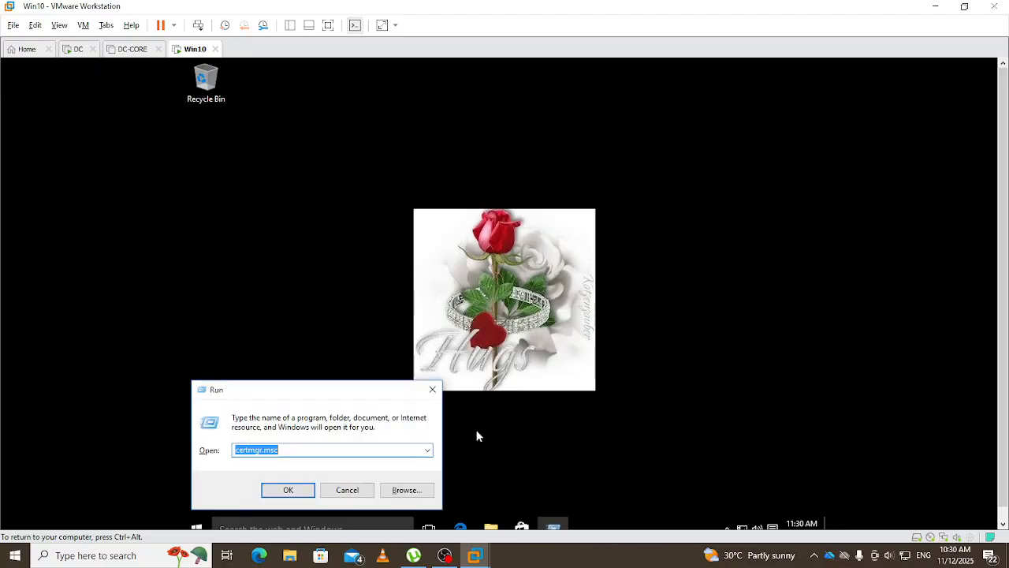
pyautogui.press('Return')
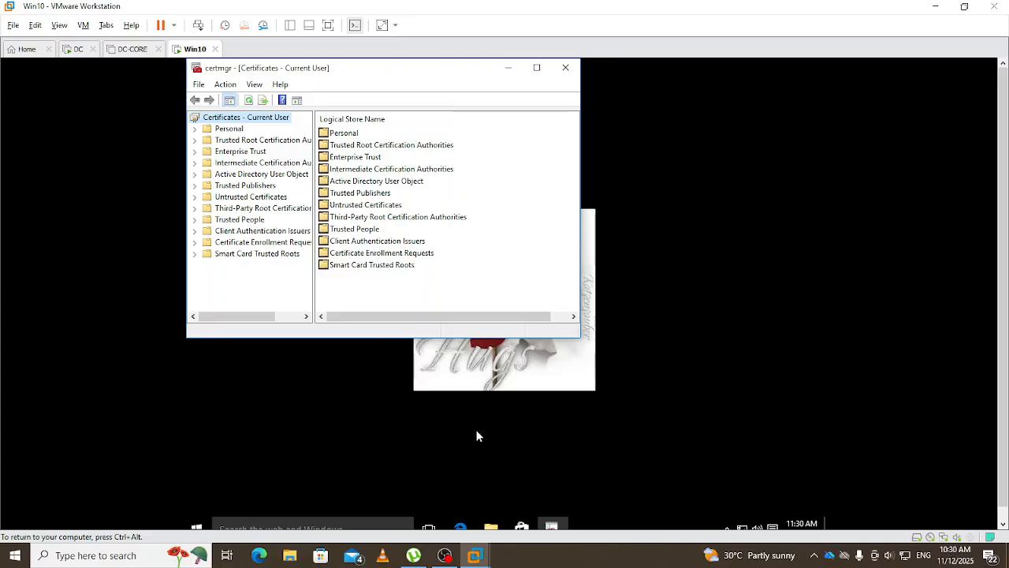
pyautogui.click(229, 130)
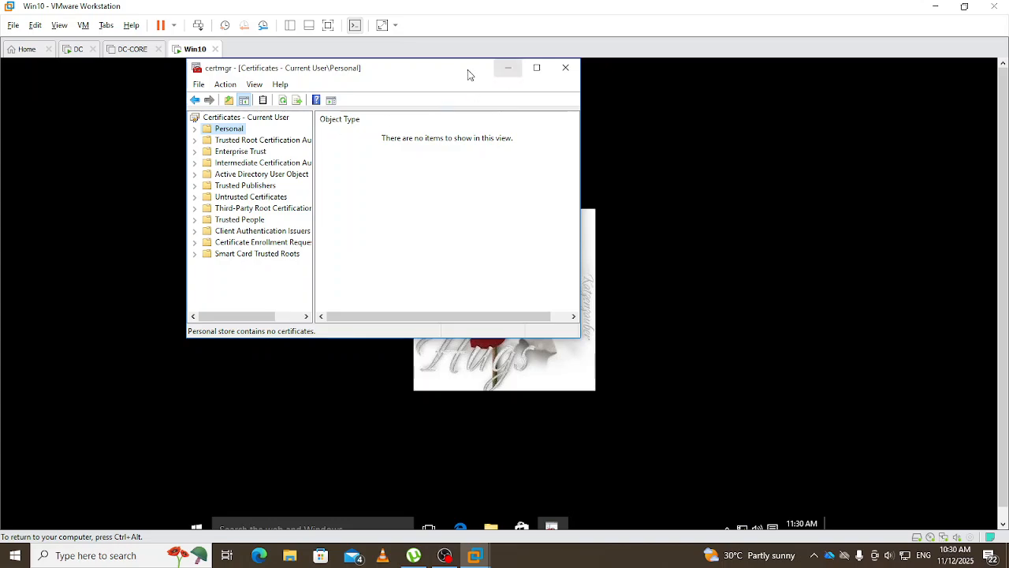
pyautogui.moveTo(438, 72); pyautogui.dragTo(522, 99)
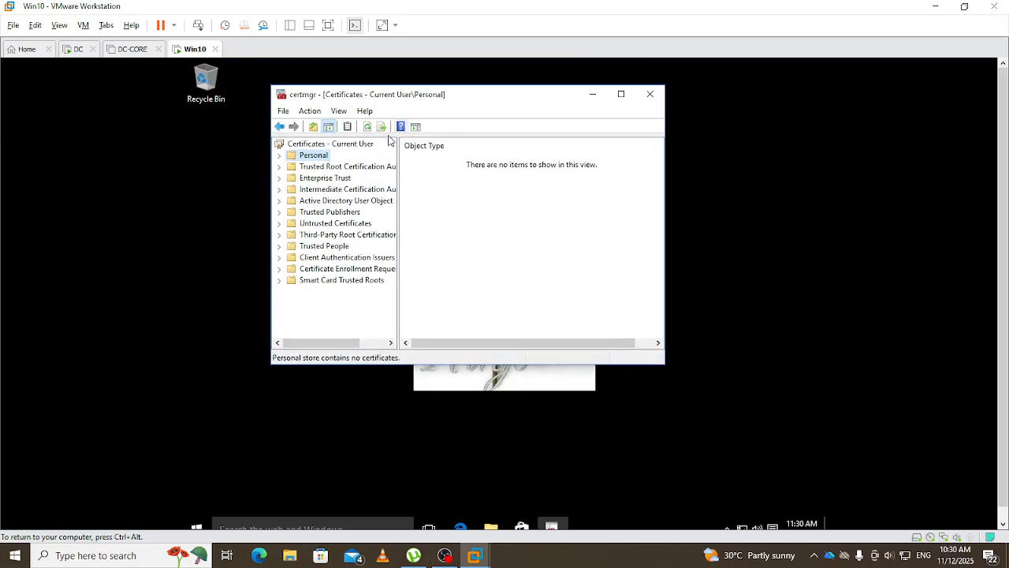
pyautogui.rightClick(314, 159)
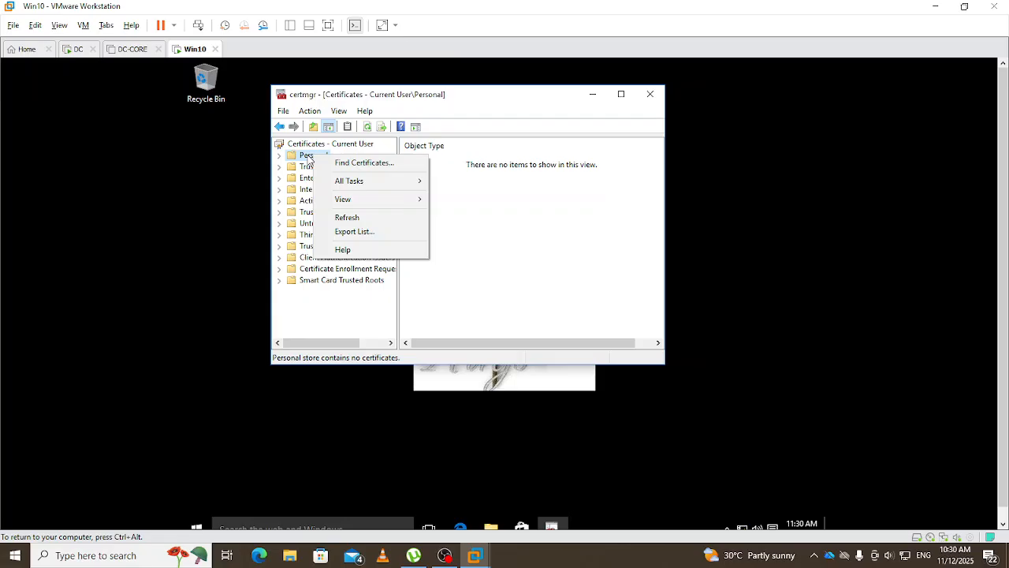
pyautogui.moveTo(368, 183)
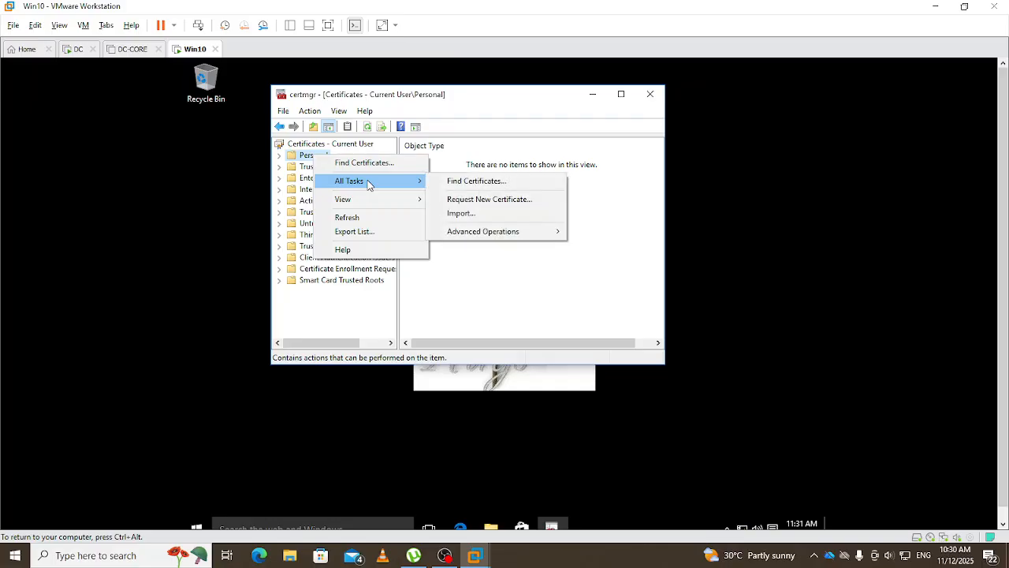
# - Start Request New Certificate and proceed with the Active Directory Enrollment Policy
pyautogui.click(476, 199)
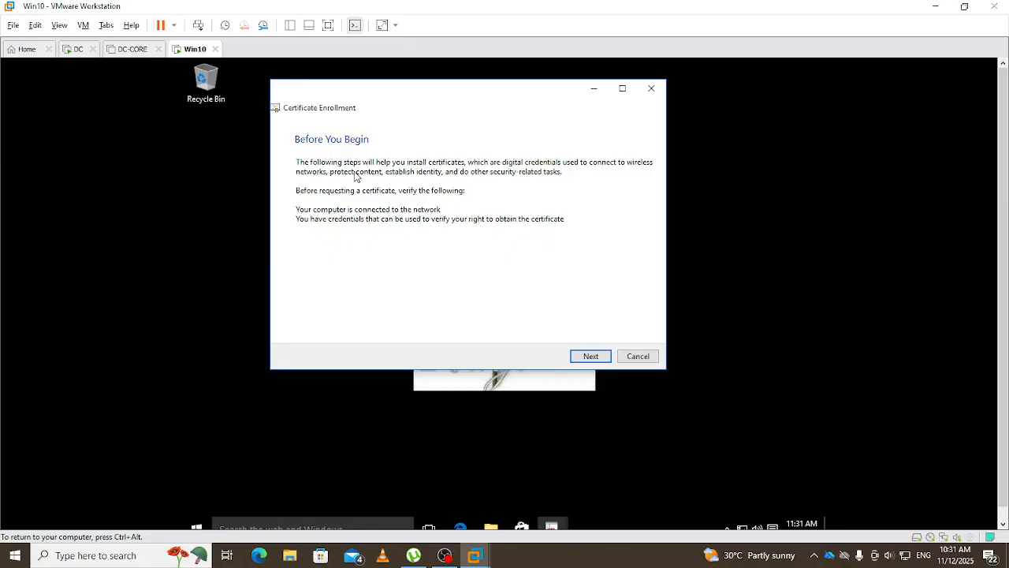
pyautogui.click(600, 361)
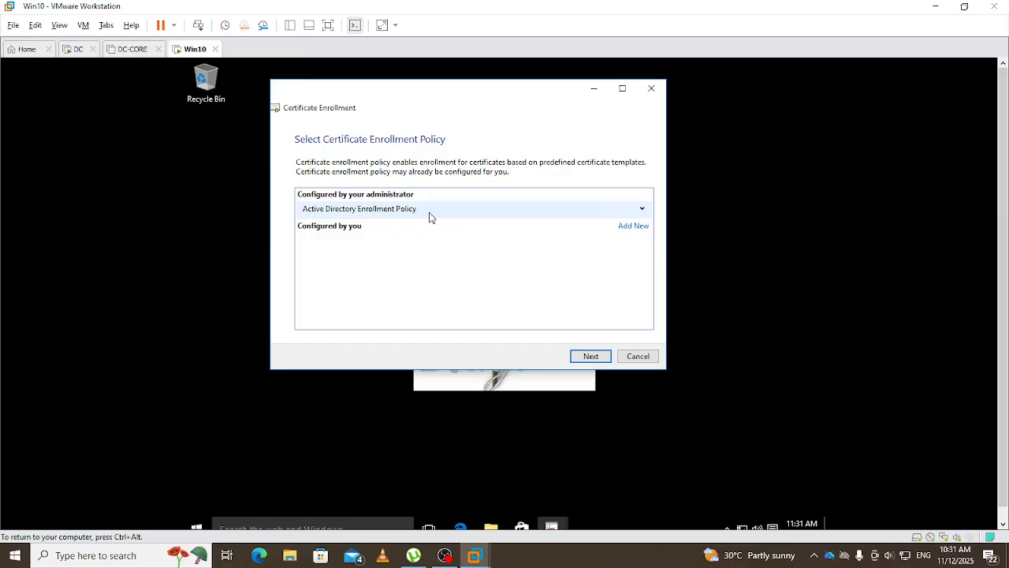
pyautogui.click(582, 357)
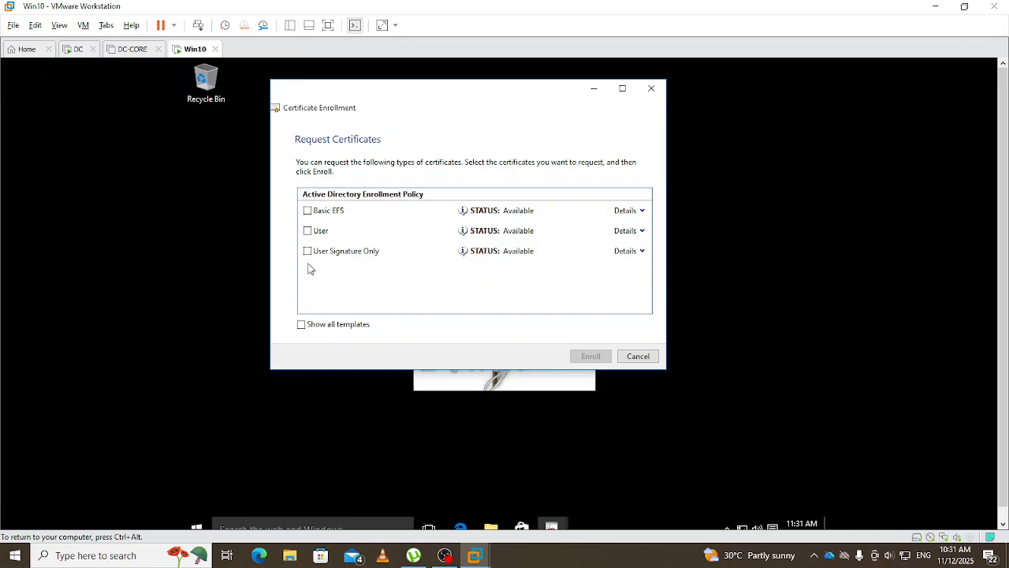
# - Toggle Show all templates, tick the User template, and enroll it
pyautogui.click(301, 325)
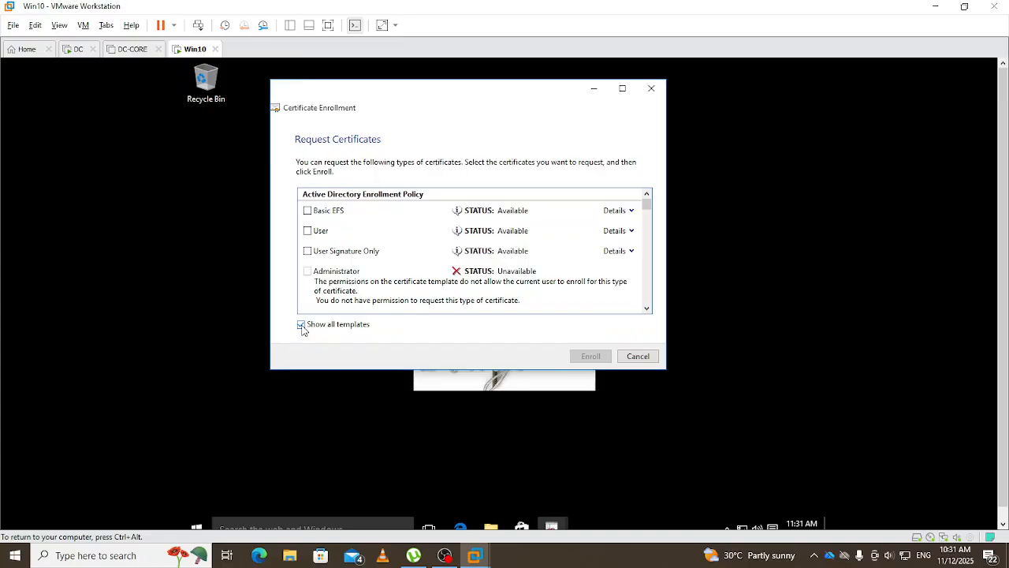
pyautogui.click(647, 308)
pyautogui.click(648, 308)
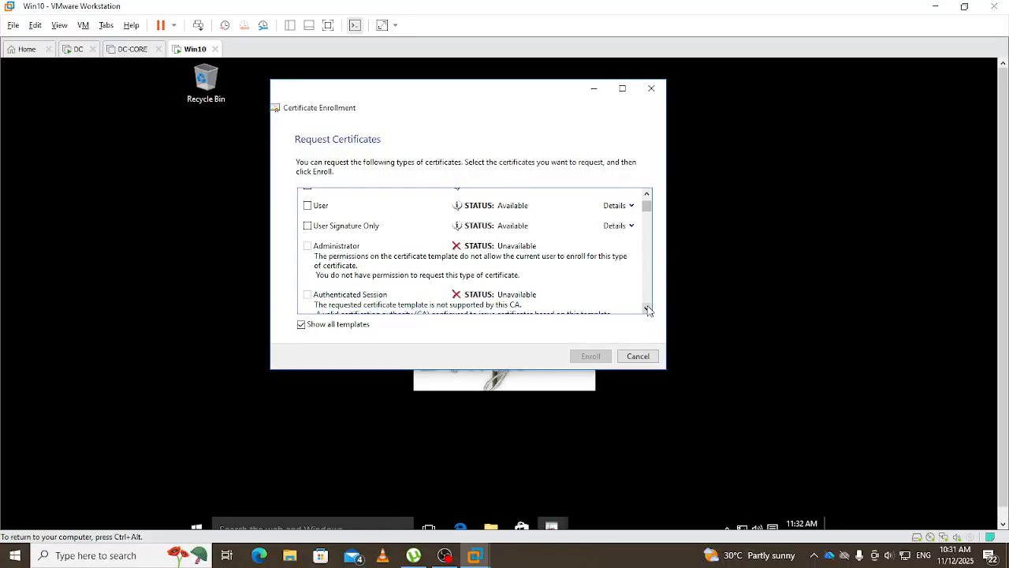
pyautogui.click(647, 309)
pyautogui.click(647, 308)
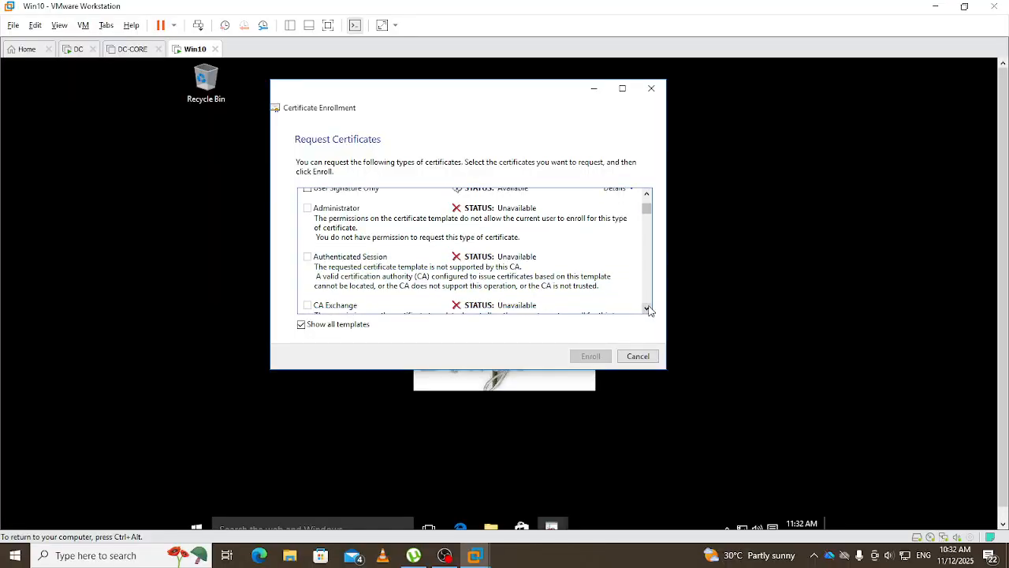
pyautogui.click(648, 202)
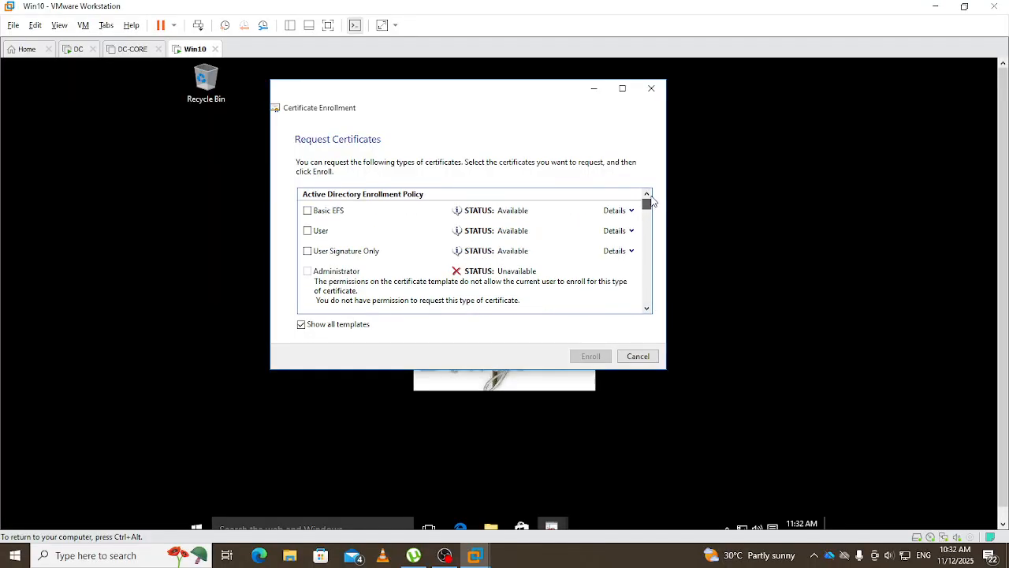
pyautogui.click(302, 325)
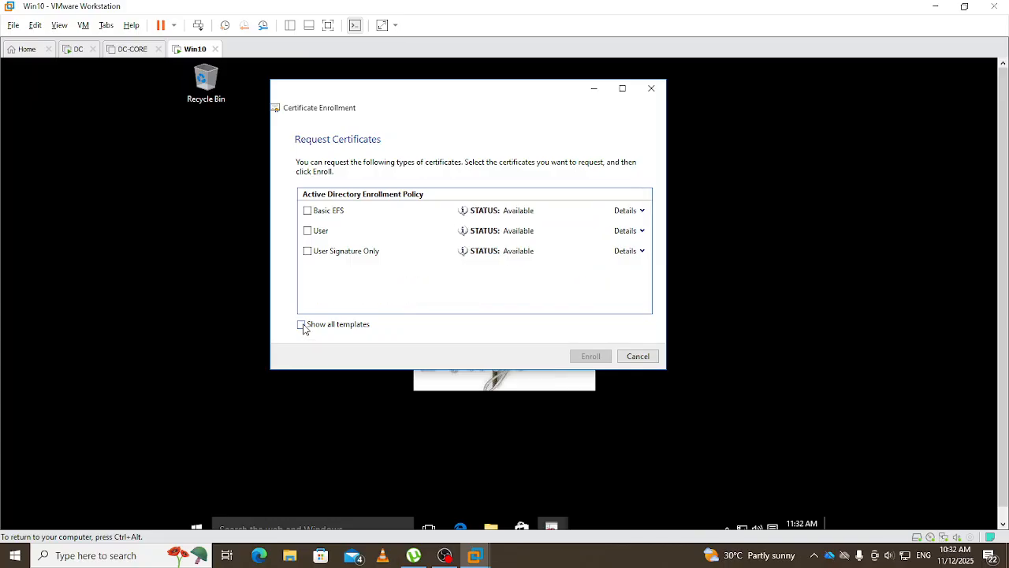
pyautogui.click(306, 230)
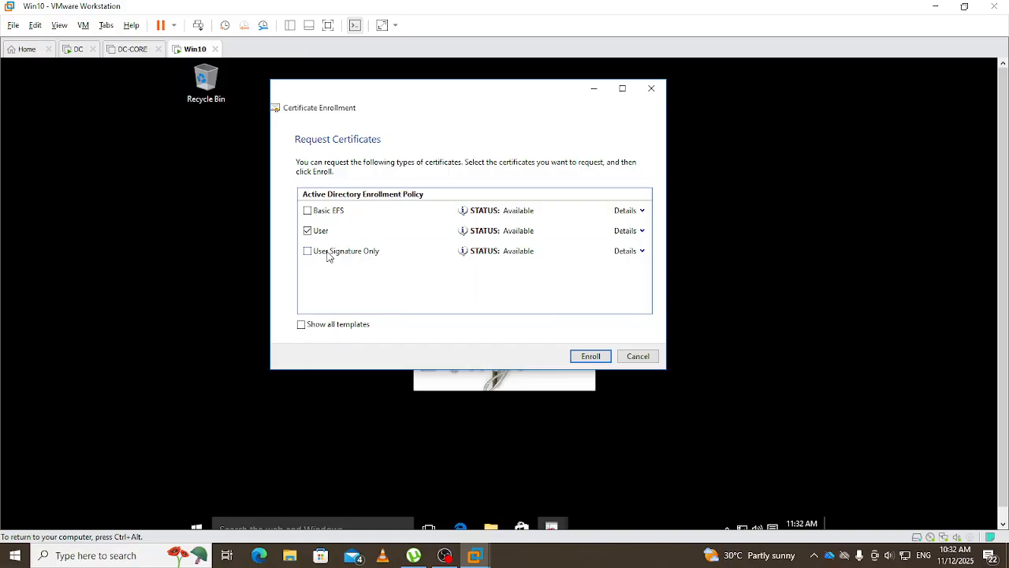
pyautogui.click(599, 359)
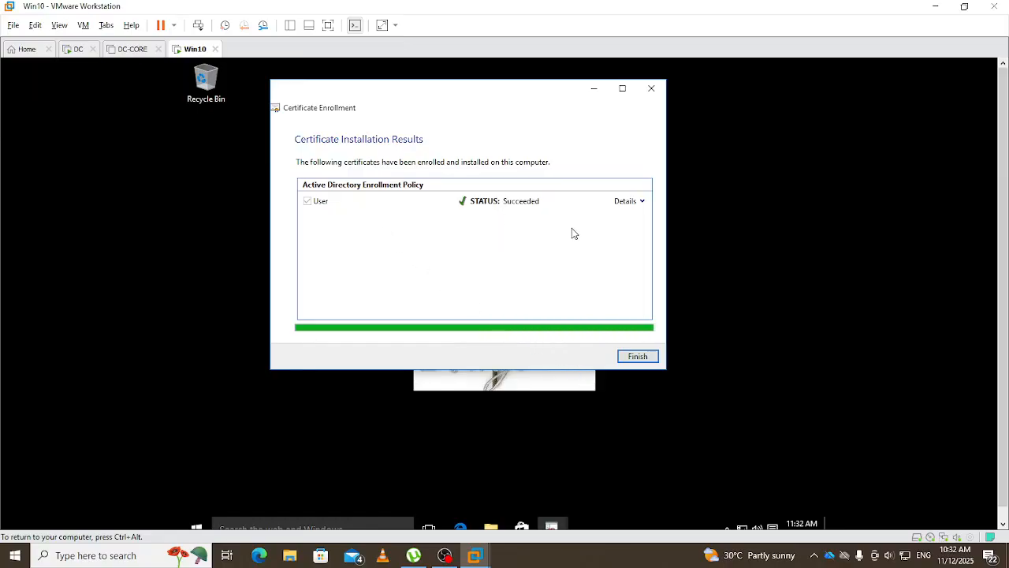
# - Finish the wizard and open Personal > Certificates, showing the EGDAV-DC-CA-1 user certificate, maximized
pyautogui.click(637, 357)
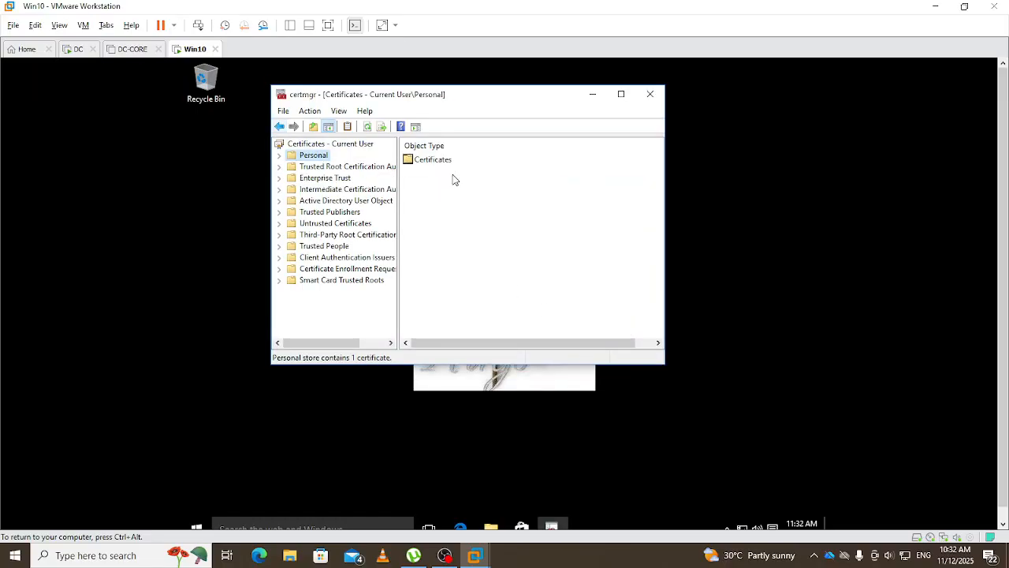
pyautogui.click(280, 157)
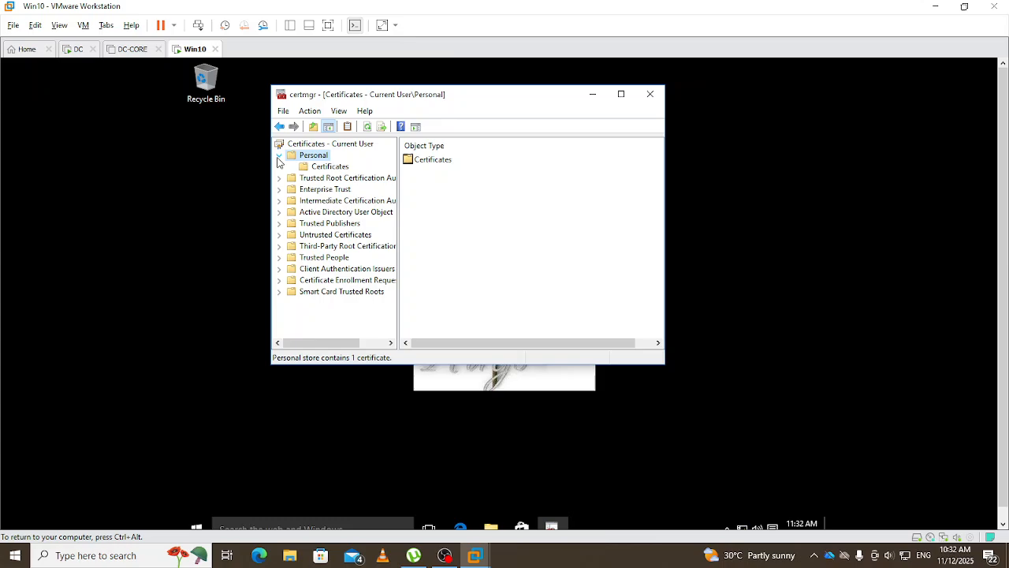
pyautogui.click(329, 167)
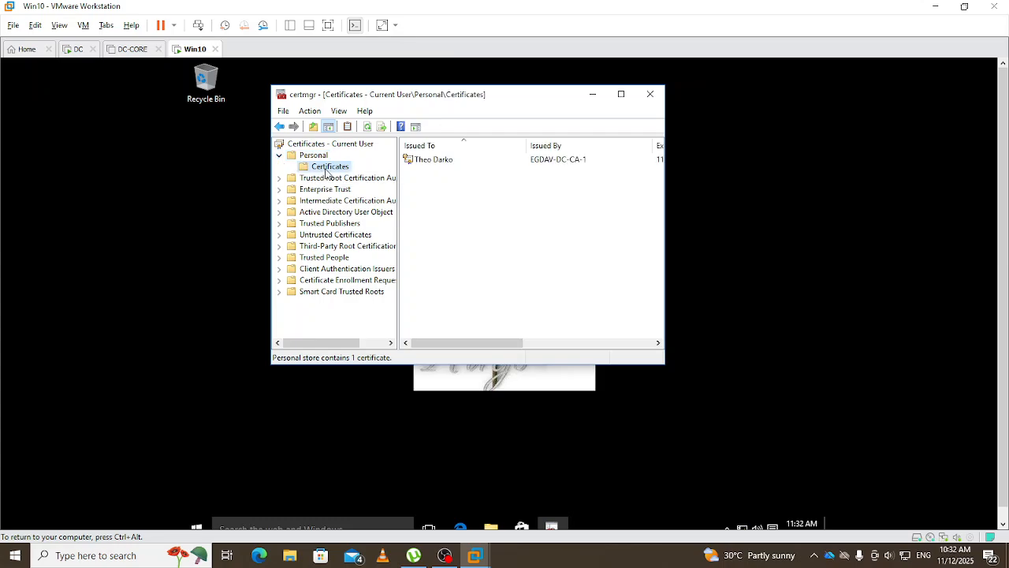
pyautogui.click(621, 95)
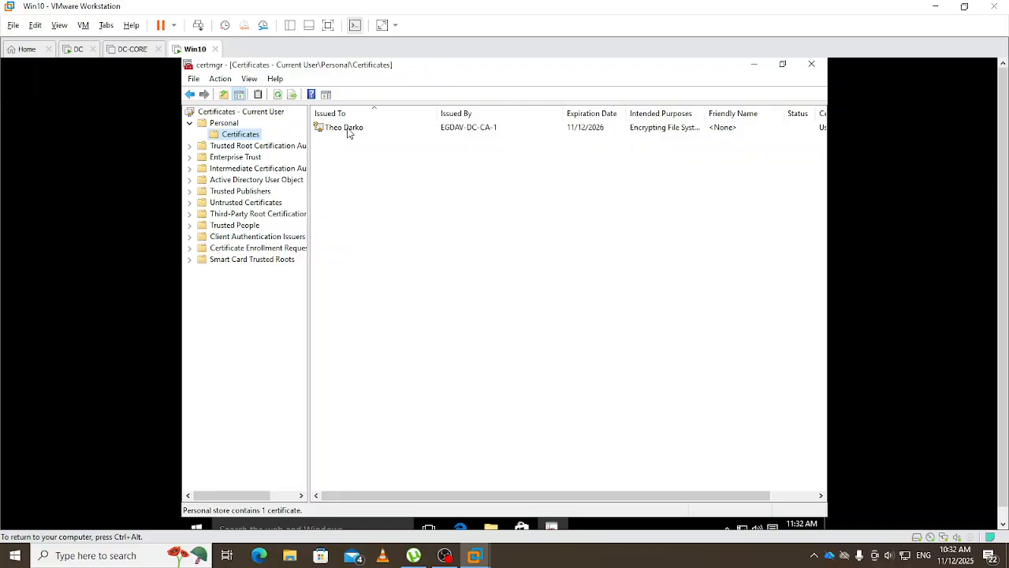